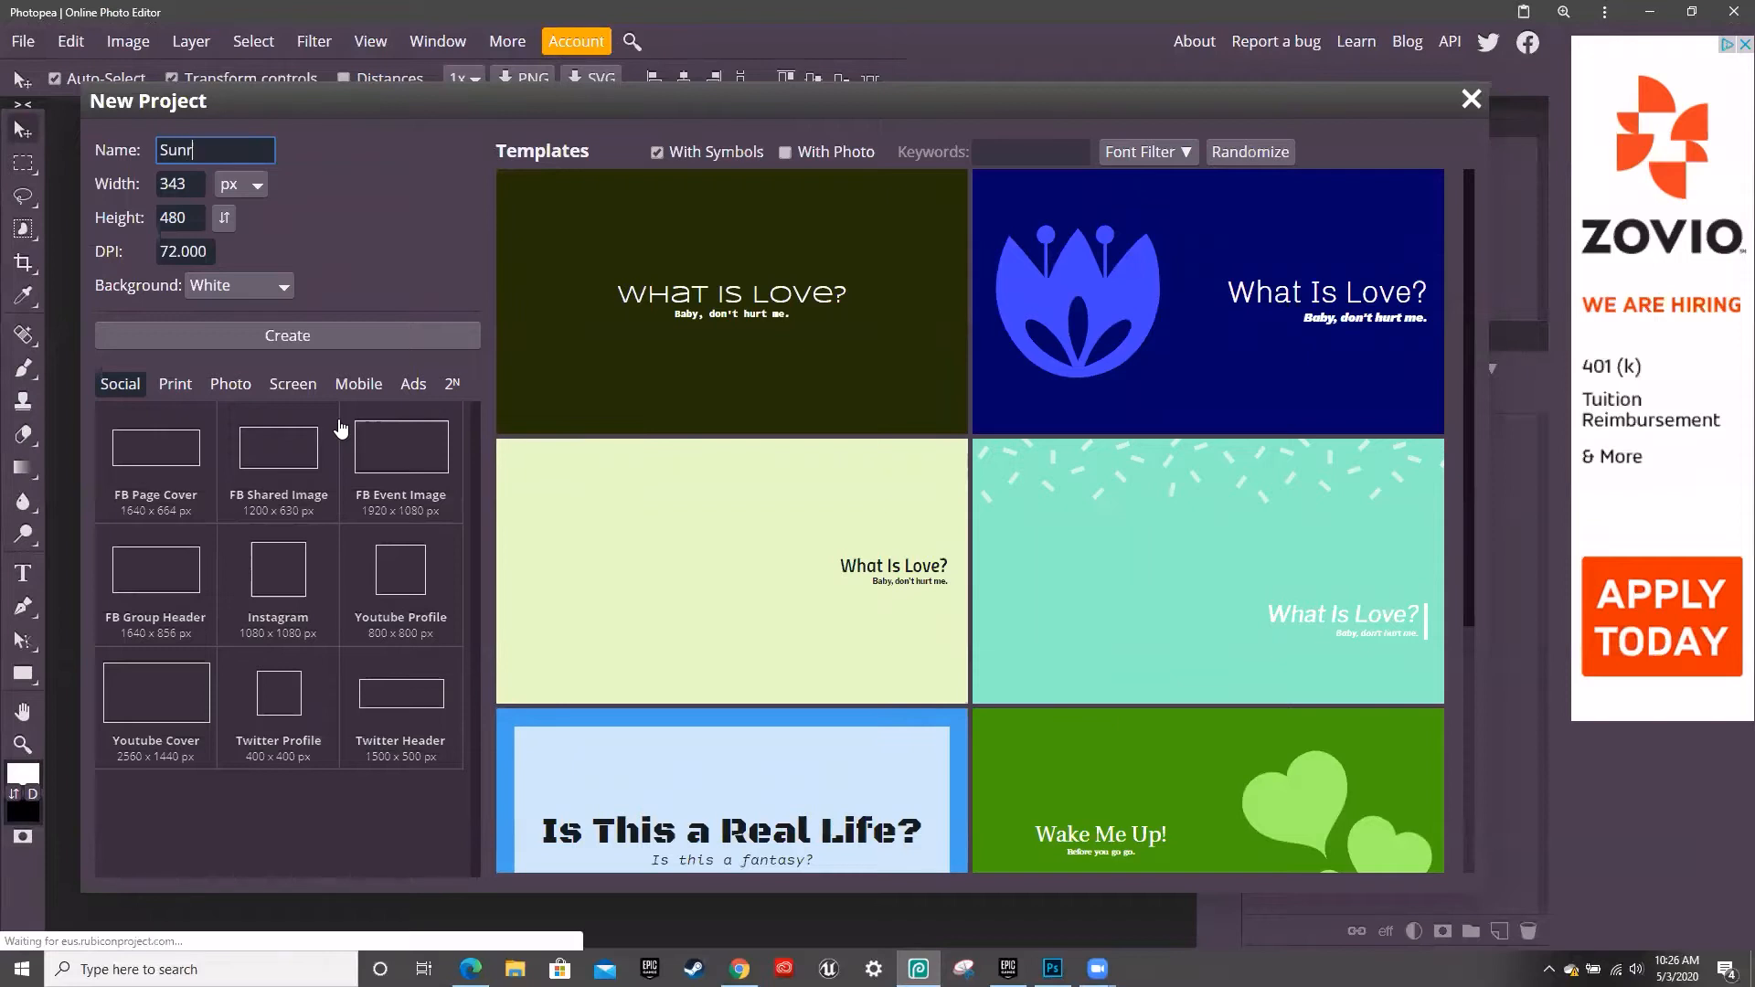
Create a new project named Sunrise, 400 px wide and 400 px high, with a white background
{"action": "key", "text": "Tab"}
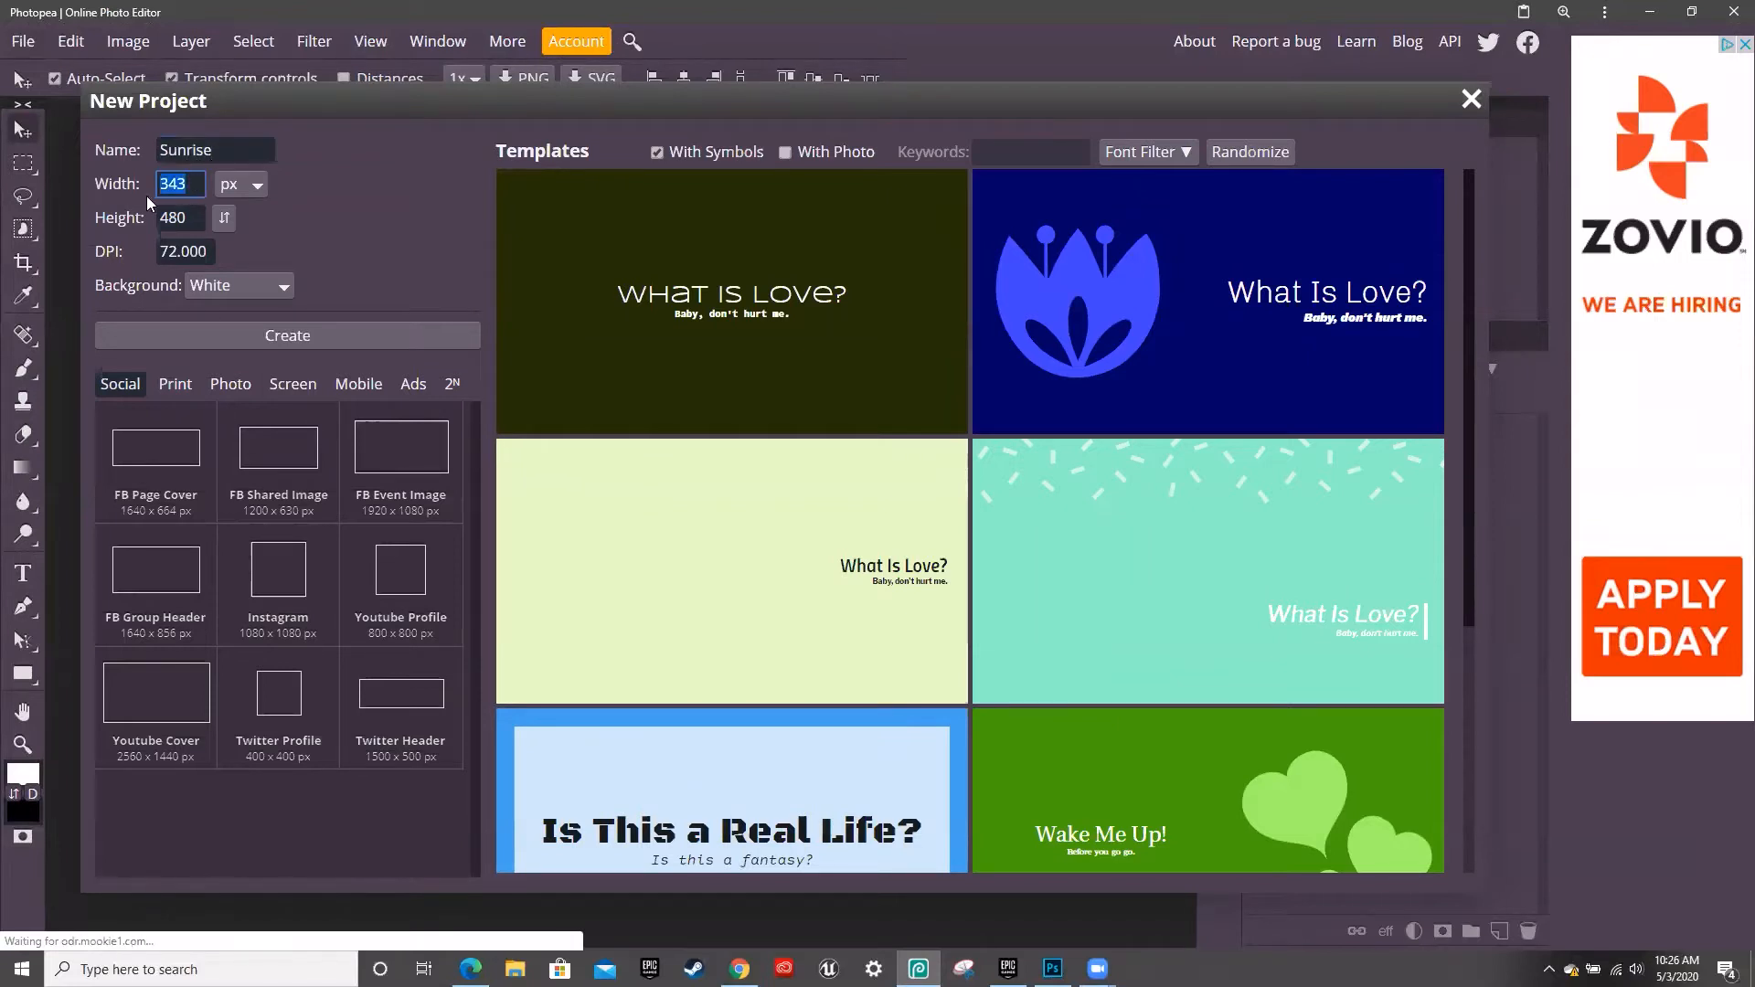
{"action": "type", "text": "400"}
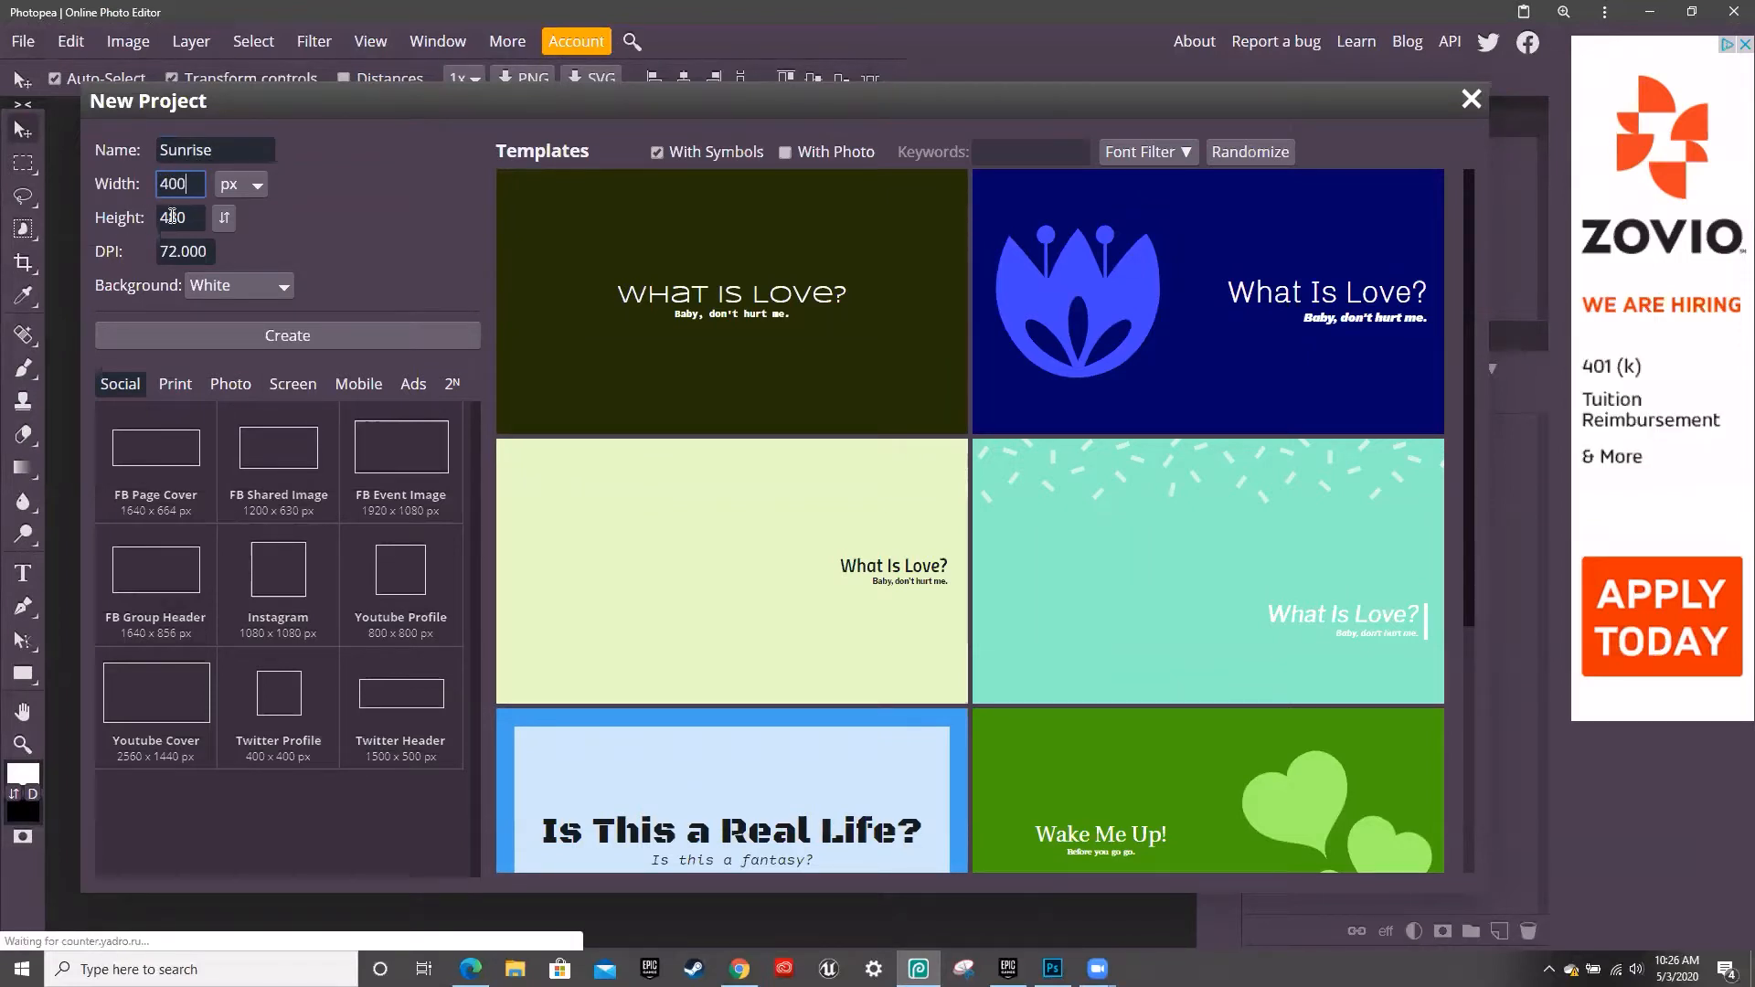
{"action": "left_click", "coordinate": [176, 219]}
{"action": "type", "text": "0"}
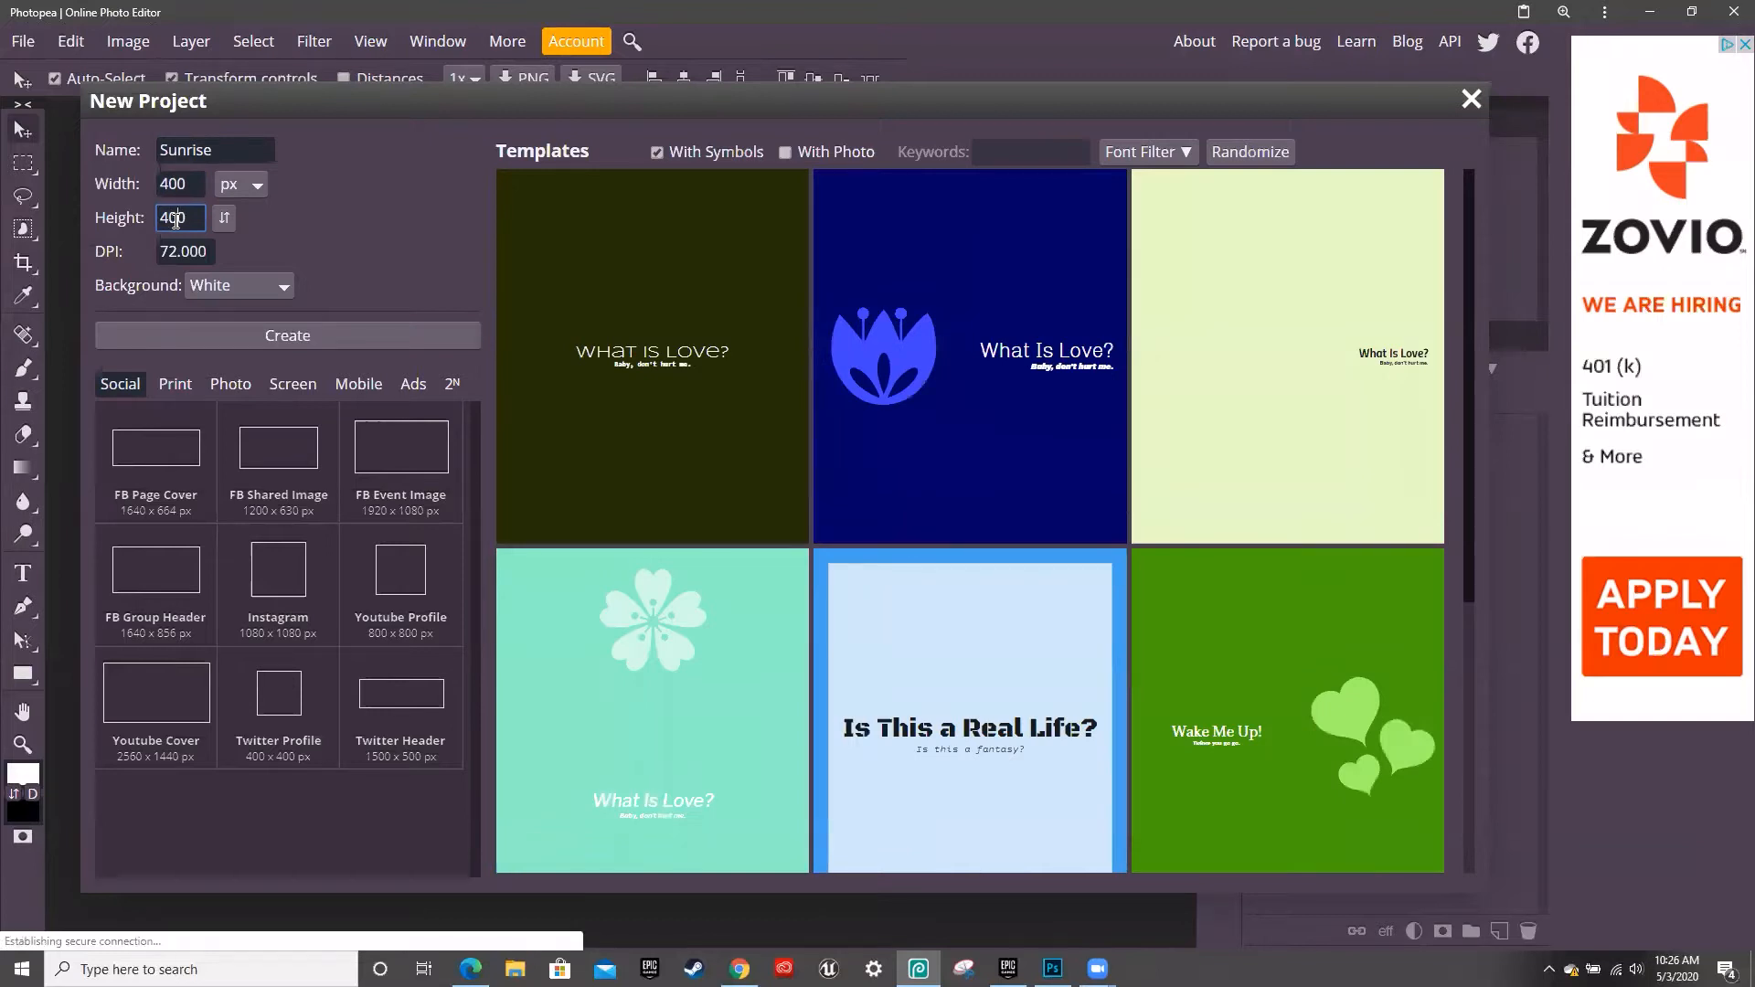
{"action": "left_click", "coordinate": [307, 342]}
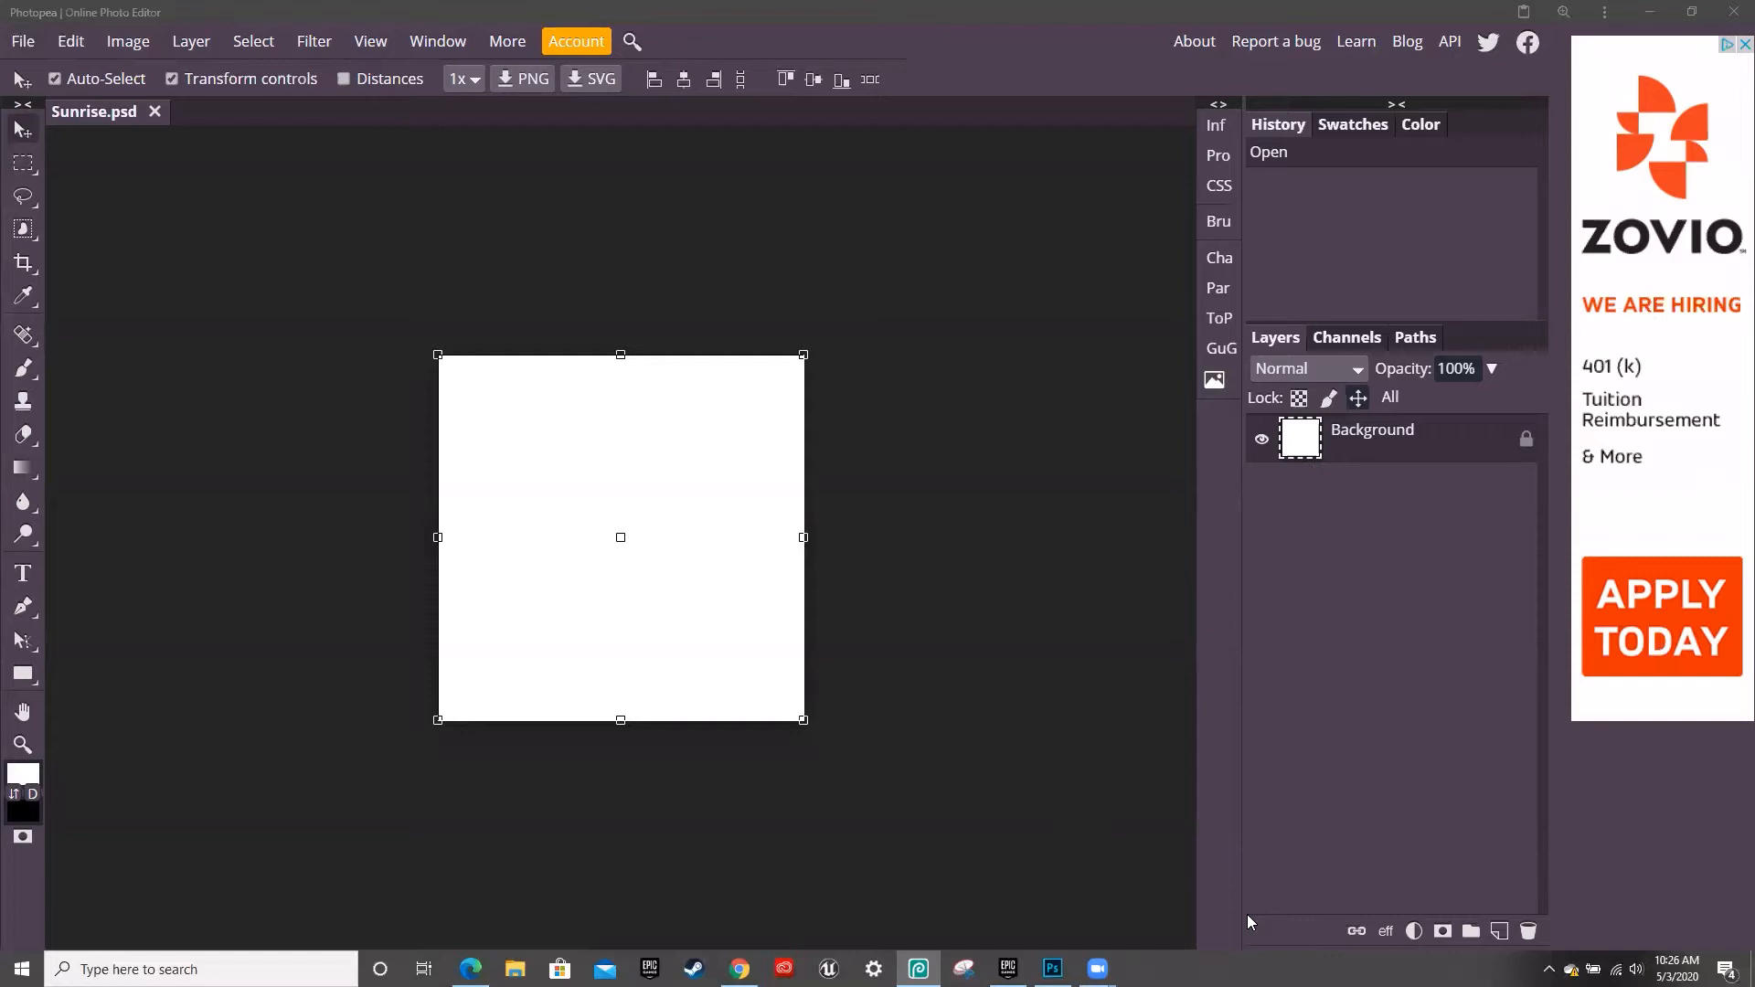
Add a new layer and draw a rectangle shape on it covering the entire canvas
{"action": "left_click", "coordinate": [1499, 931]}
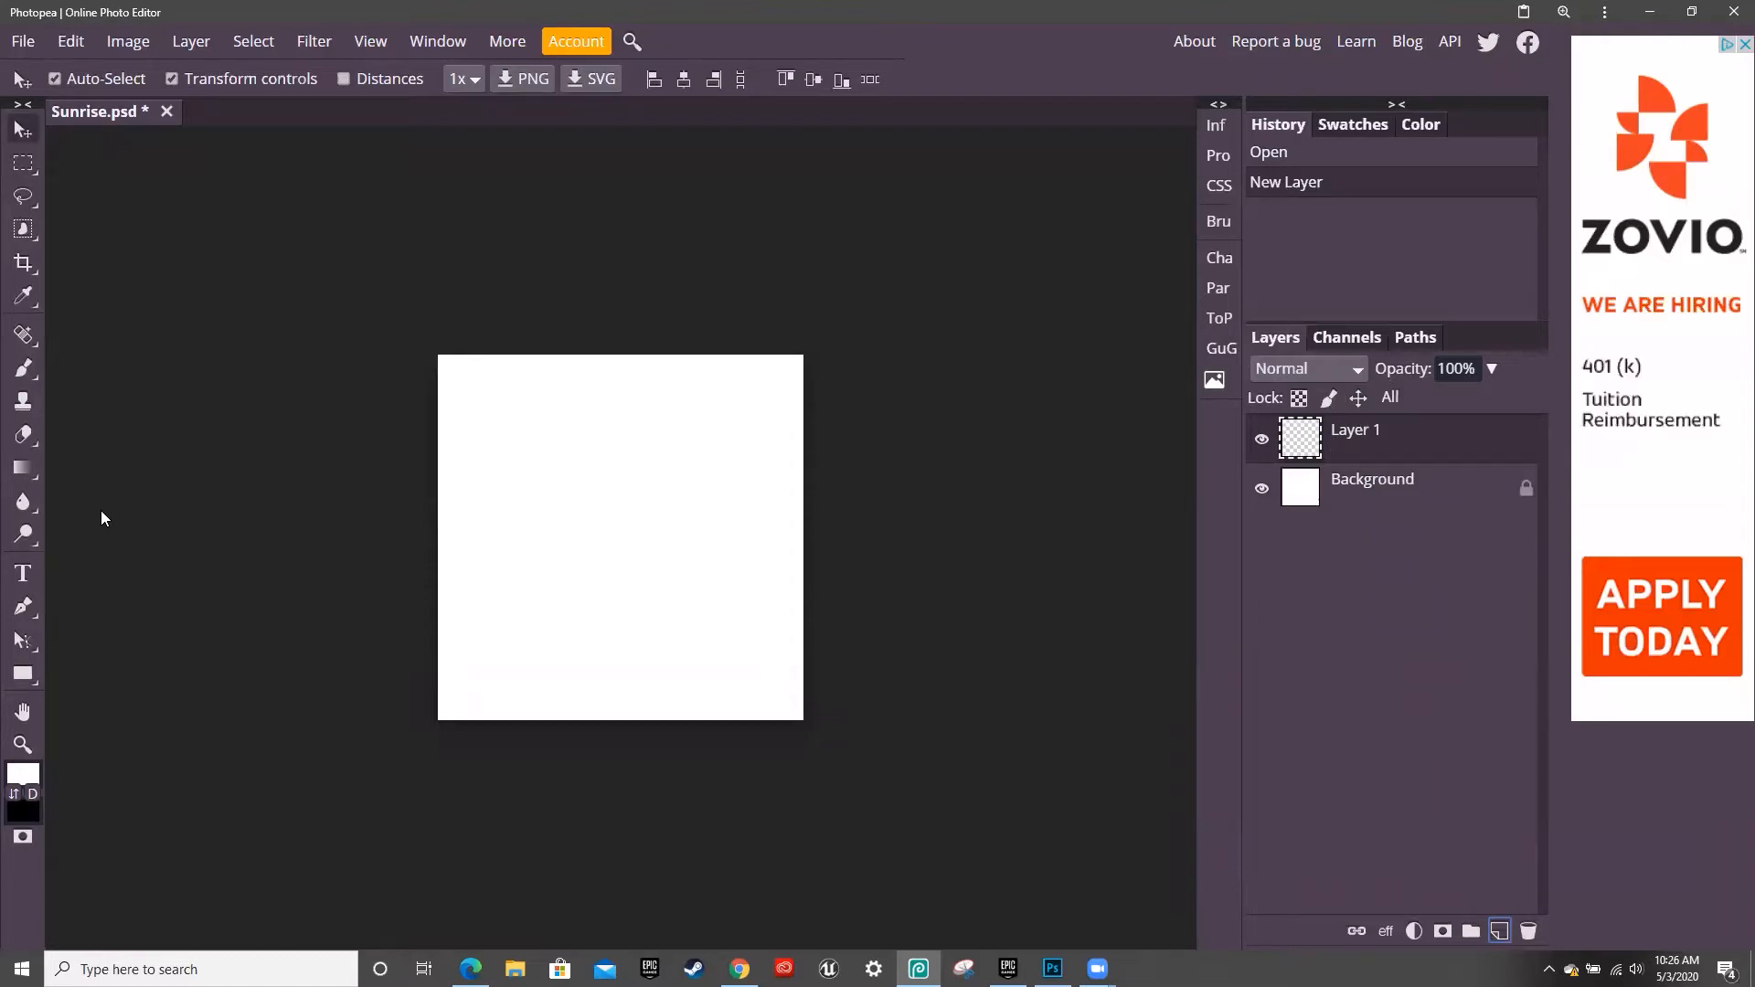
{"action": "right_click", "coordinate": [23, 674]}
{"action": "left_click", "coordinate": [107, 689]}
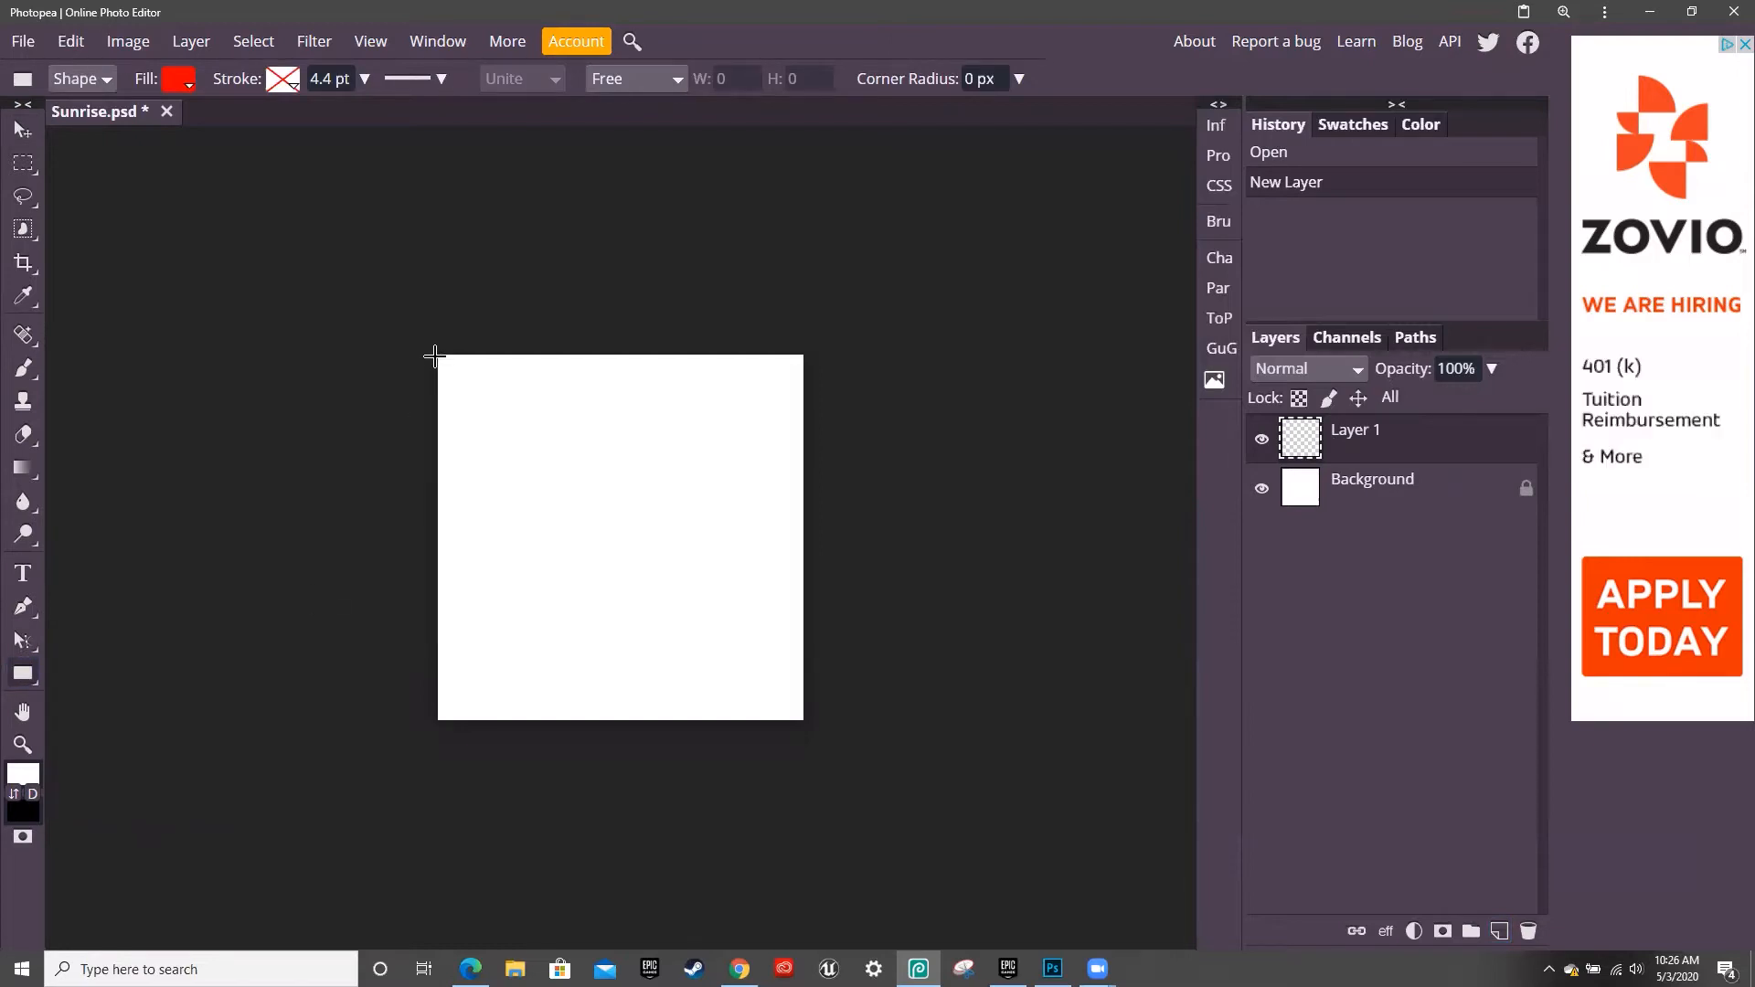
{"action": "left_click", "coordinate": [434, 355]}
{"action": "left_click", "coordinate": [483, 214]}
{"action": "left_click_drag", "start_coordinate": [438, 357], "coordinate": [802, 720]}
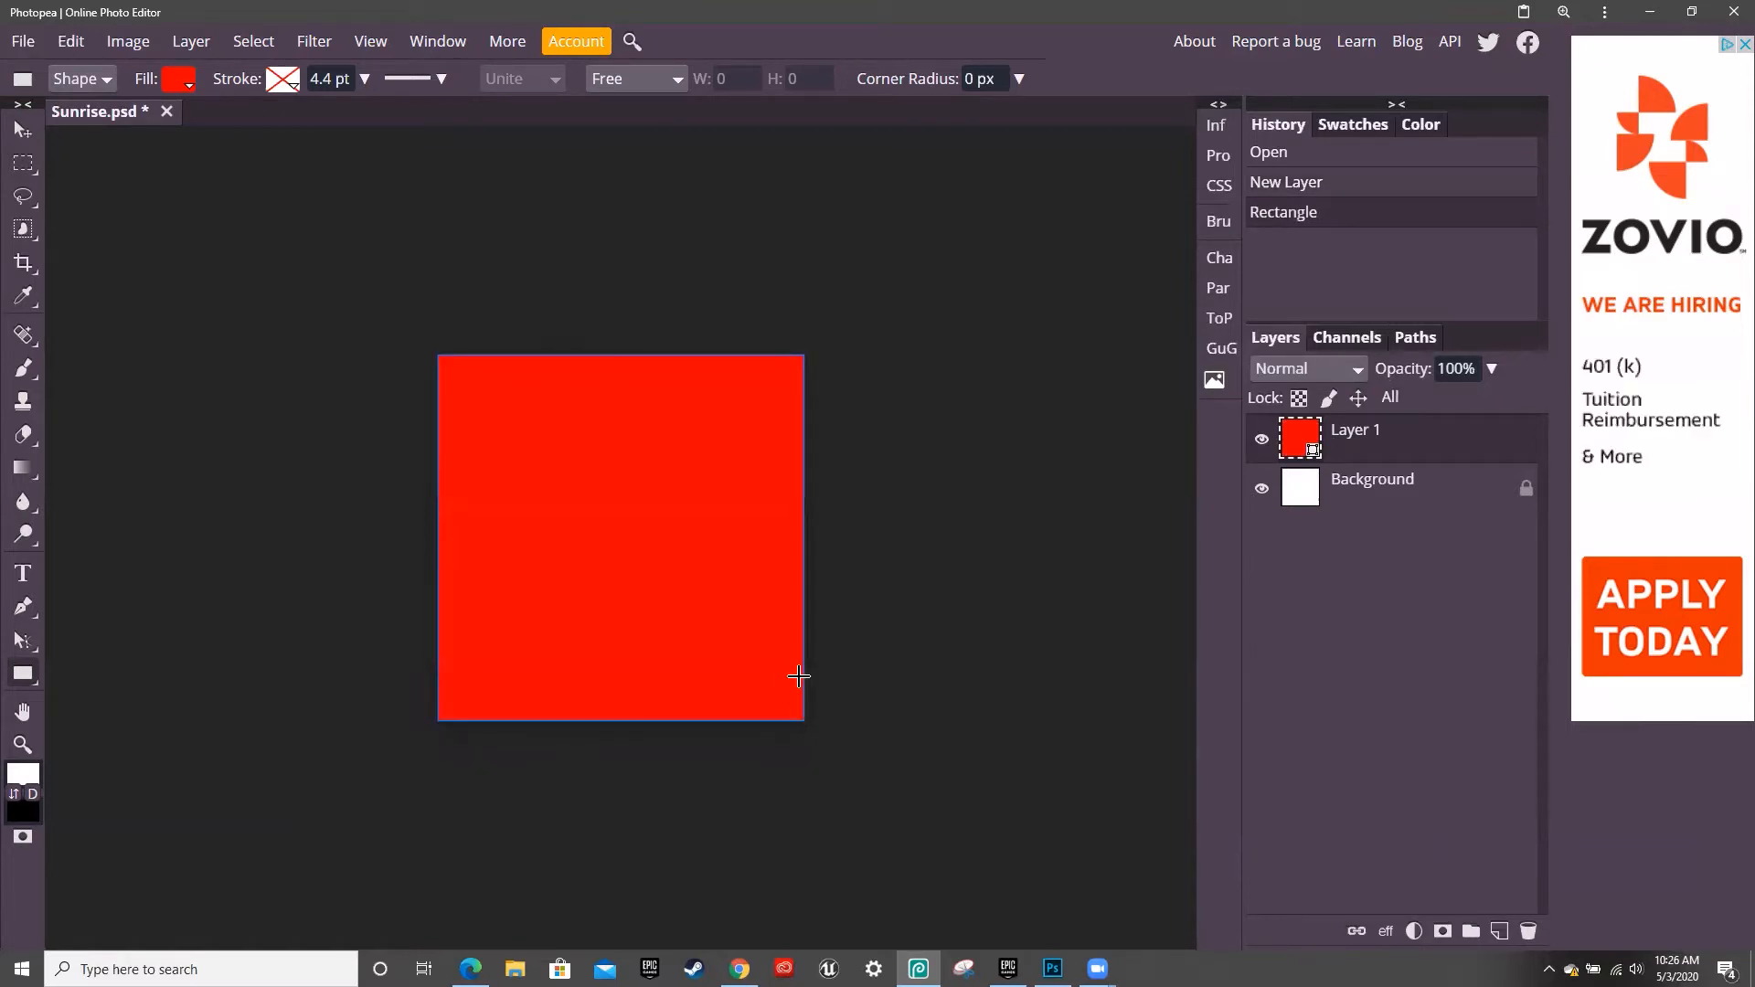
Change the rectangle's fill from solid red to a black-to-white linear gradient
{"action": "left_click", "coordinate": [179, 81]}
{"action": "left_click", "coordinate": [324, 134]}
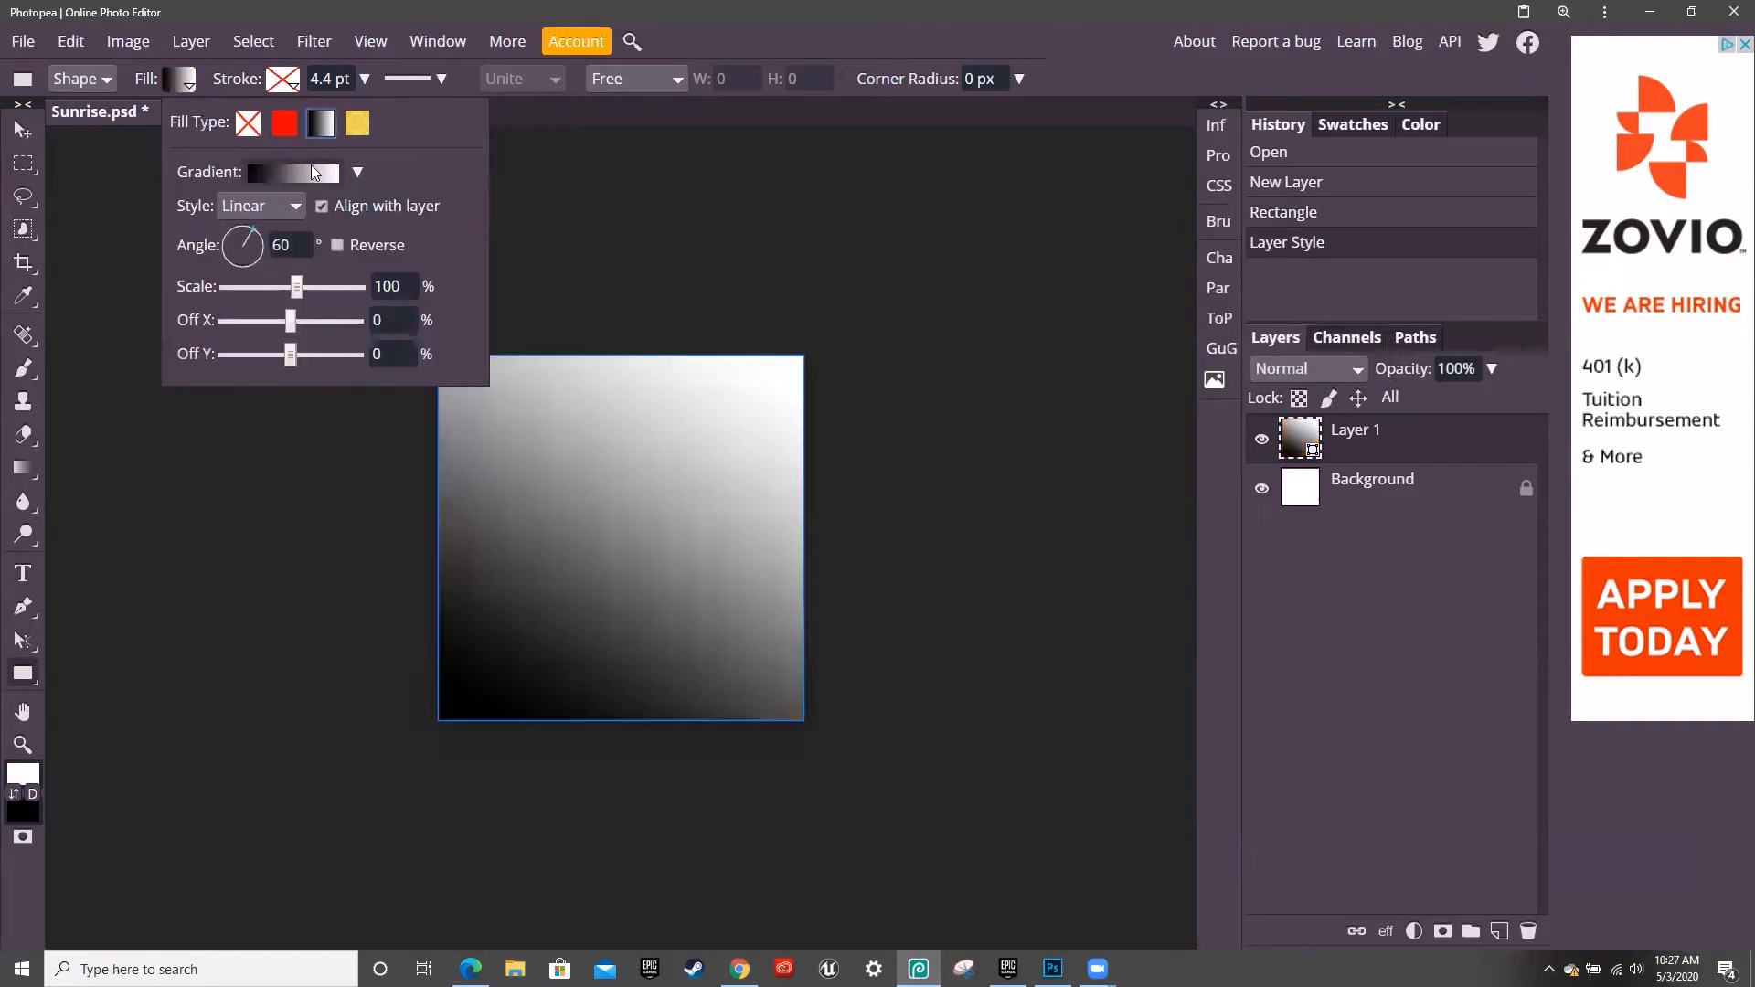
{"action": "left_click", "coordinate": [290, 172]}
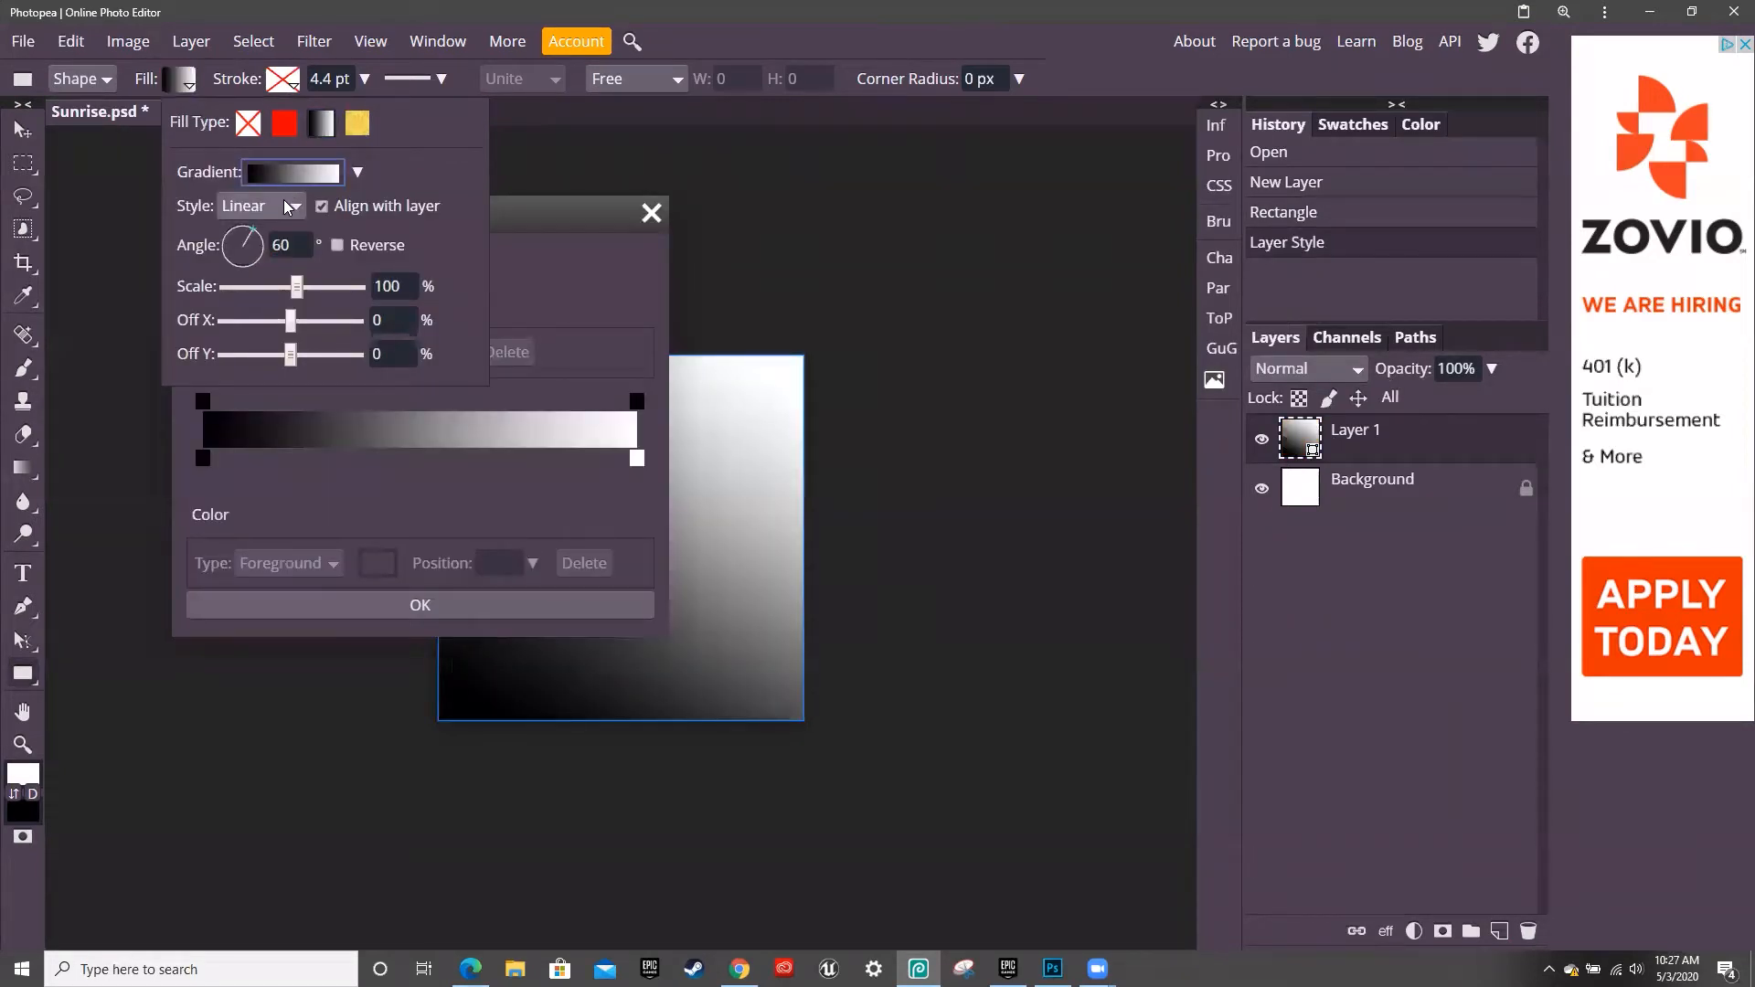
{"action": "left_click", "coordinate": [254, 239]}
{"action": "left_click_drag", "start_coordinate": [253, 245], "coordinate": [254, 225]}
{"action": "left_click_drag", "start_coordinate": [527, 216], "coordinate": [424, 255]}
{"action": "left_click", "coordinate": [637, 261]}
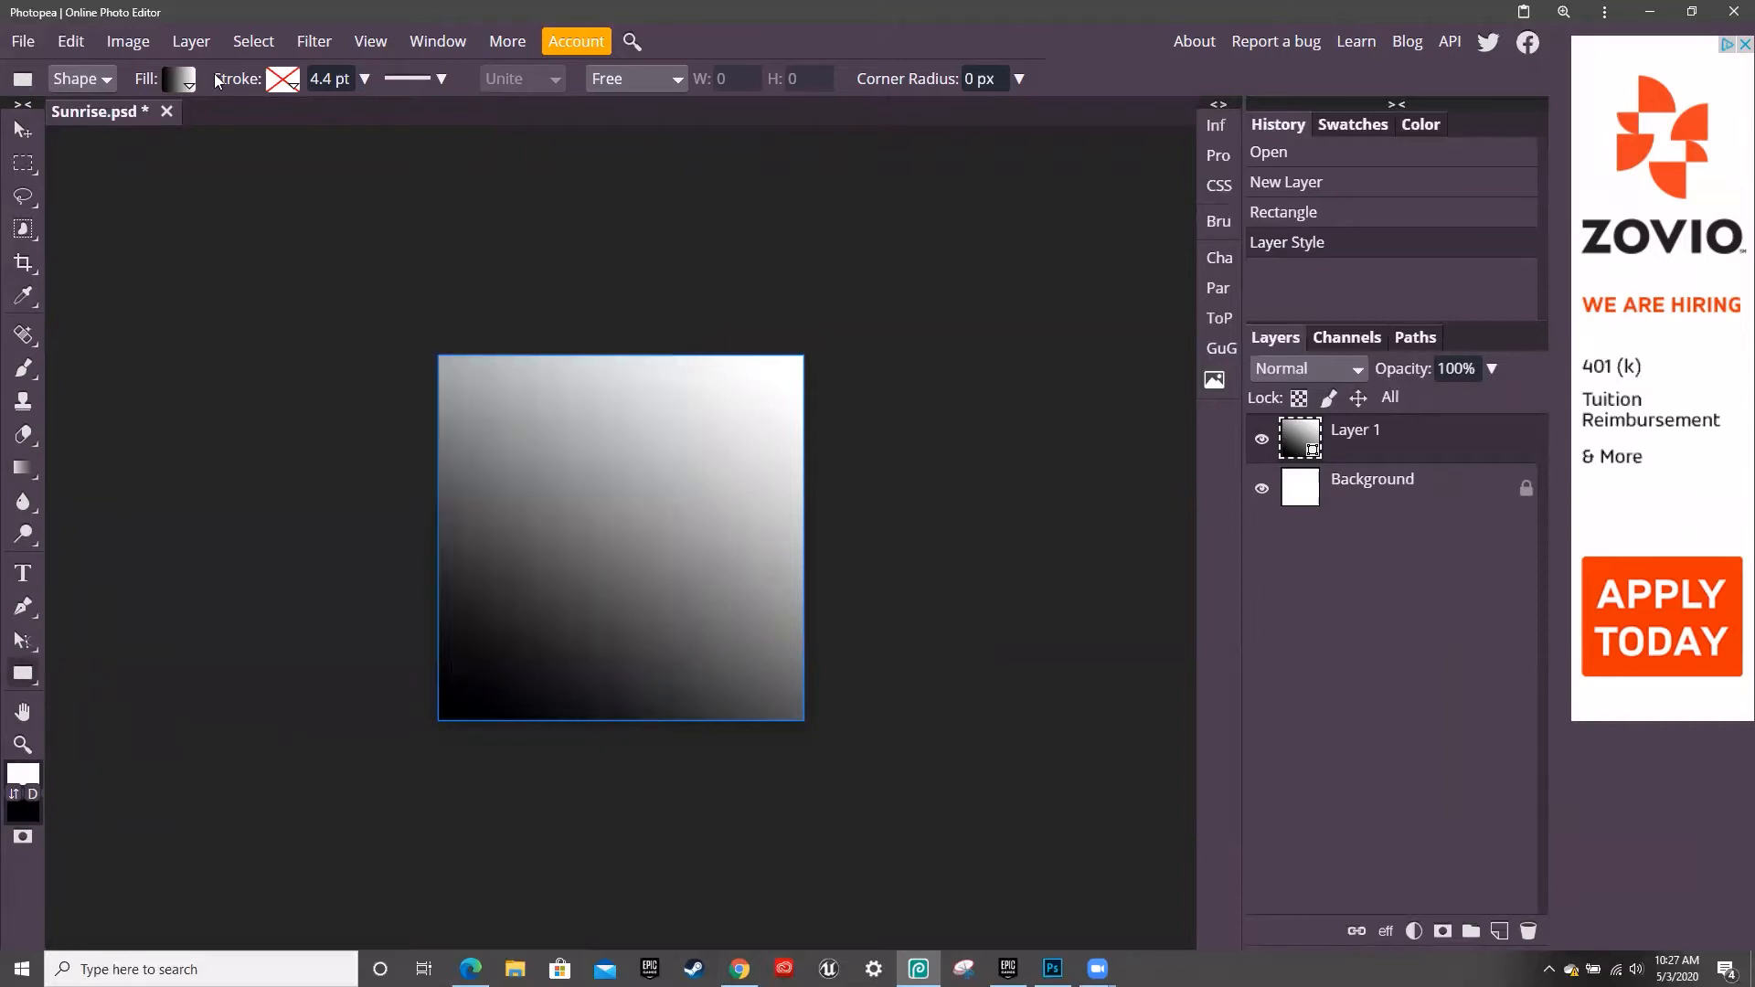
Try the Angle, Radial, Reflected and Diamond gradient styles on the rectangle's fill and return to Linear
{"action": "left_click", "coordinate": [185, 81]}
{"action": "left_click", "coordinate": [293, 206]}
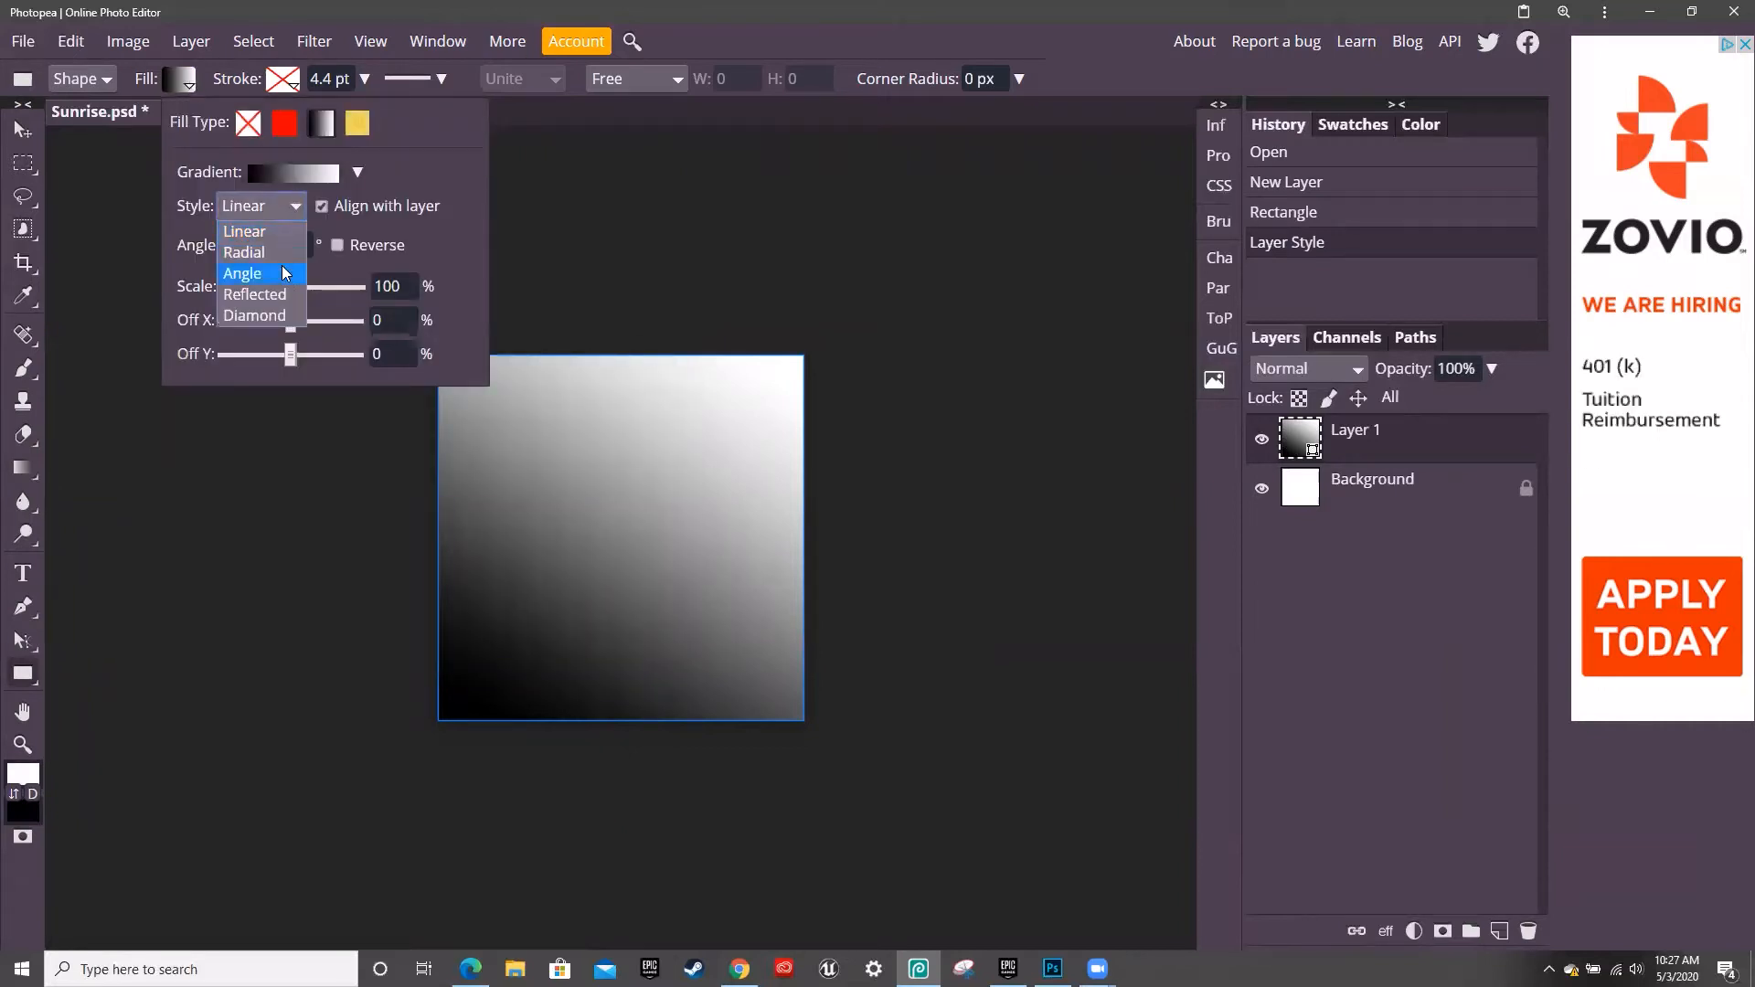
{"action": "left_click", "coordinate": [282, 271]}
{"action": "left_click", "coordinate": [294, 210]}
{"action": "left_click", "coordinate": [281, 247]}
{"action": "left_click", "coordinate": [287, 208]}
{"action": "left_click", "coordinate": [283, 231]}
{"action": "left_click", "coordinate": [291, 210]}
{"action": "left_click", "coordinate": [272, 293]}
{"action": "left_click", "coordinate": [300, 212]}
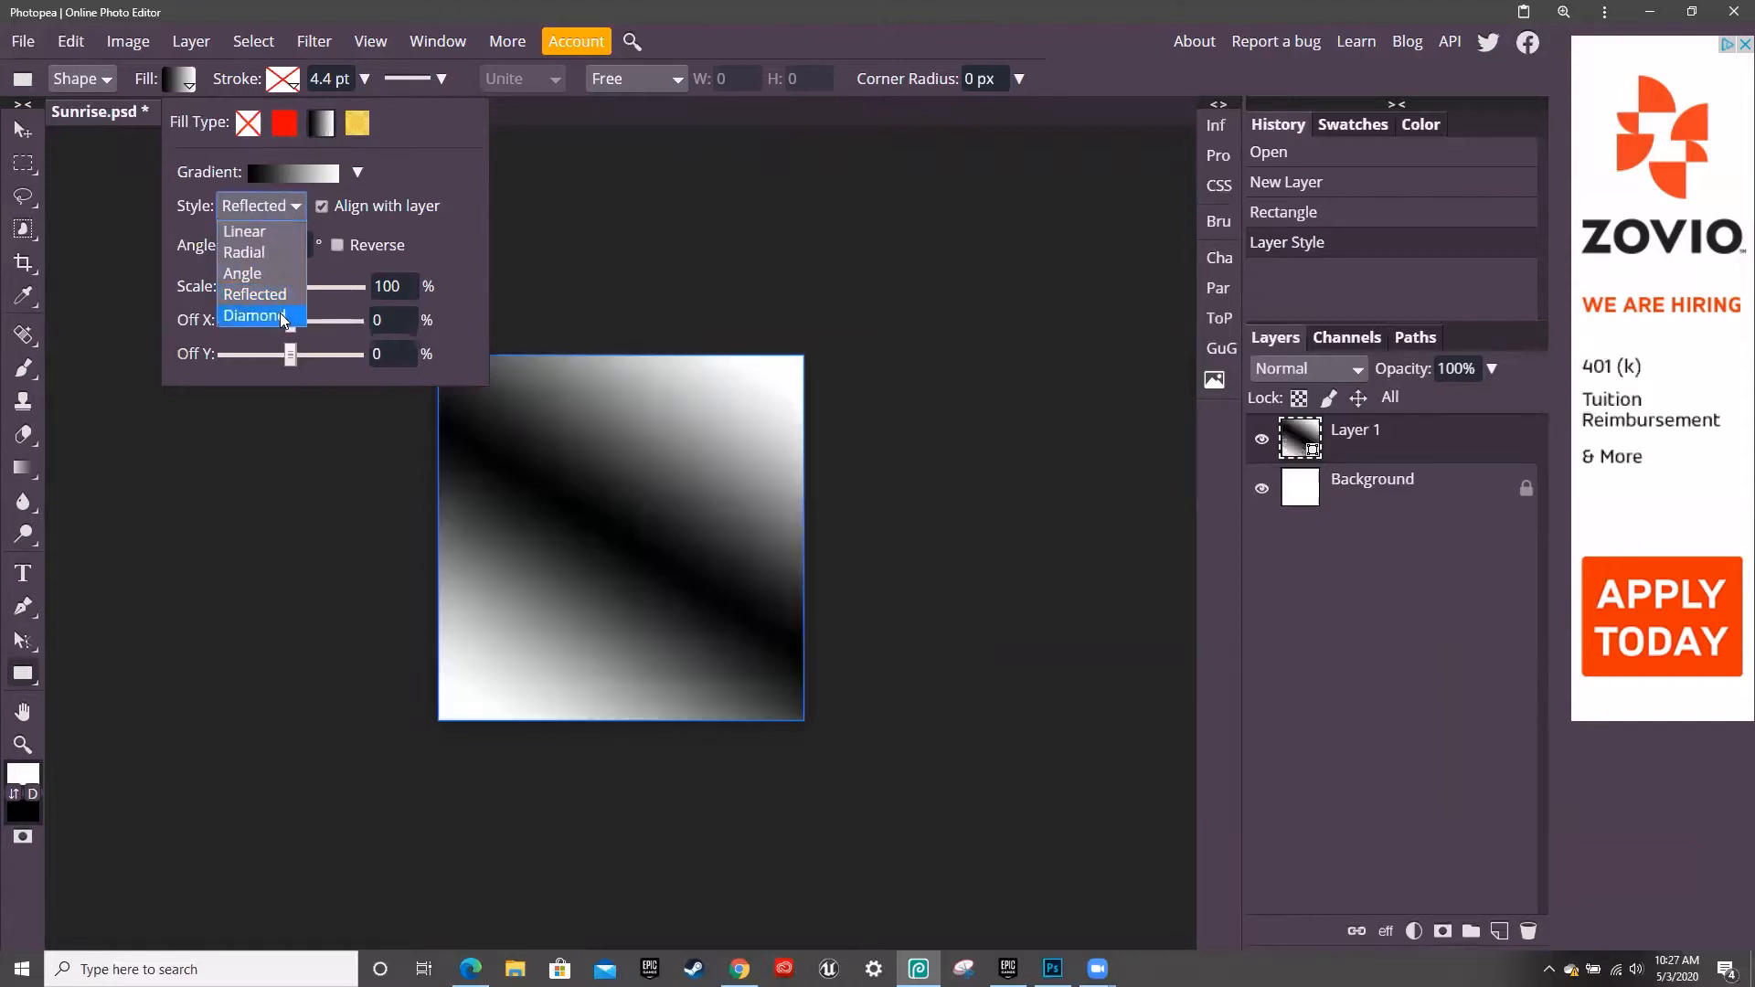
{"action": "left_click", "coordinate": [280, 312]}
{"action": "left_click", "coordinate": [292, 210]}
{"action": "left_click", "coordinate": [279, 232]}
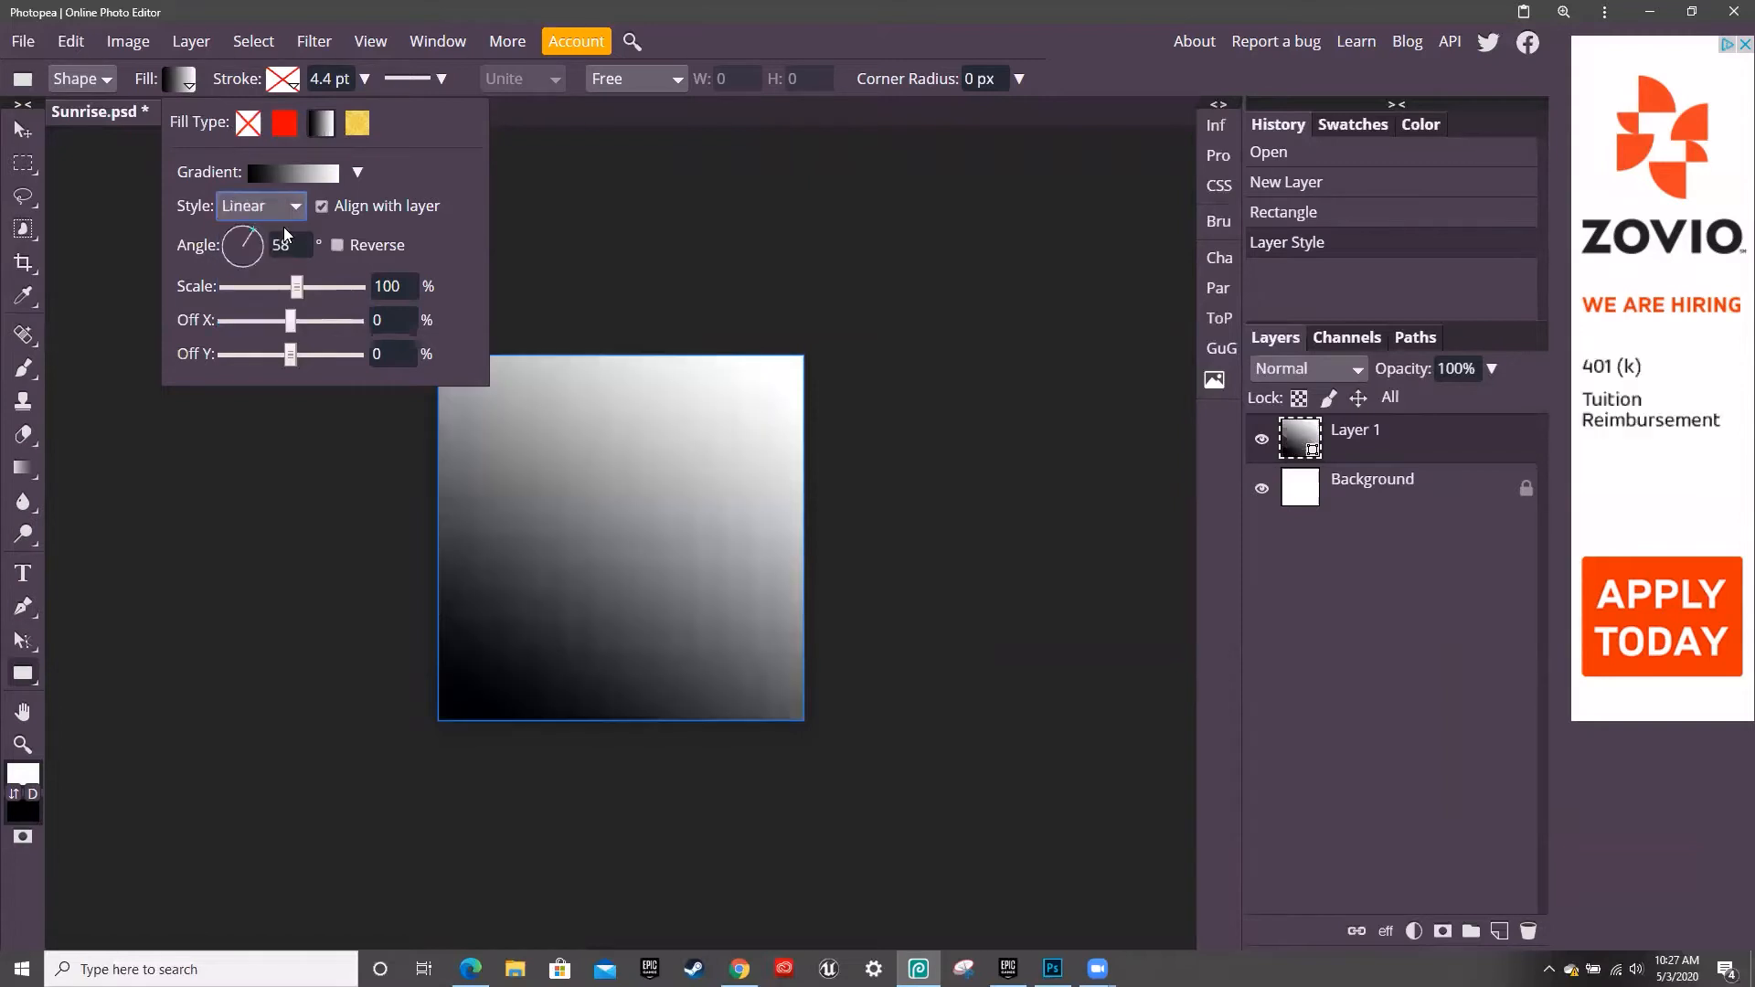
Set the fill gradient's angle to -75° and its starting color stop to teal 148888
{"action": "left_click_drag", "start_coordinate": [259, 233], "coordinate": [254, 278]}
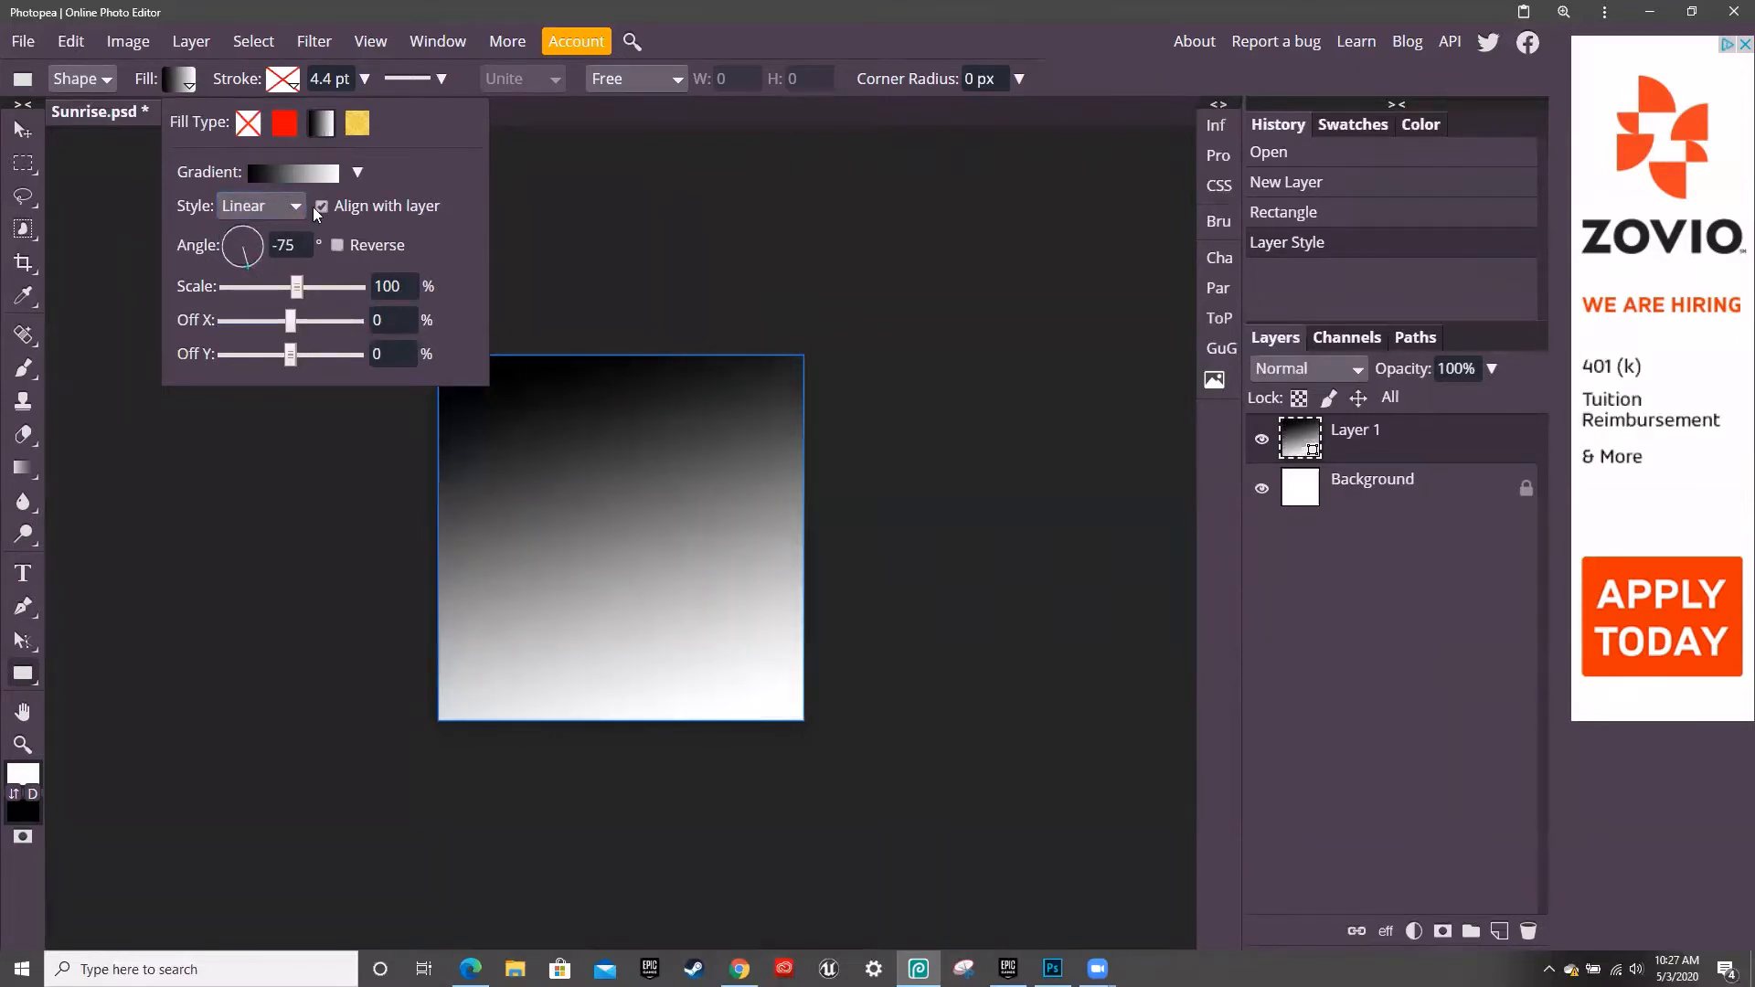
{"action": "left_click", "coordinate": [283, 174]}
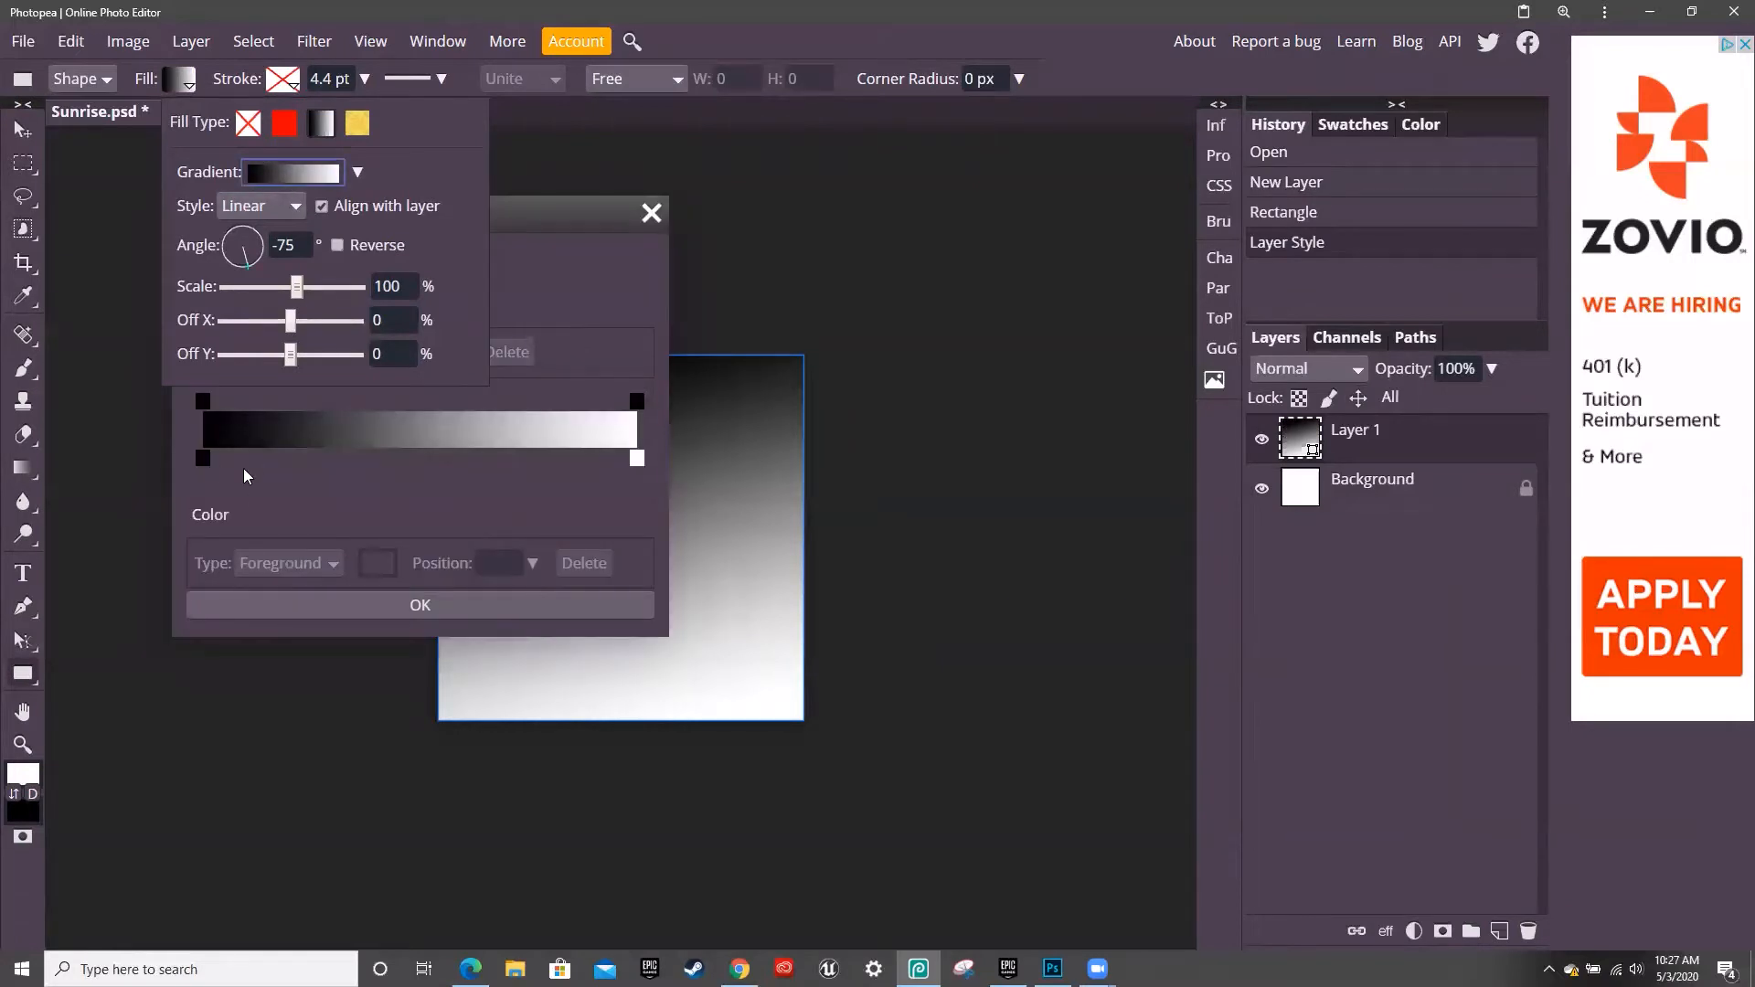
{"action": "left_click", "coordinate": [203, 458]}
{"action": "left_click", "coordinate": [378, 563]}
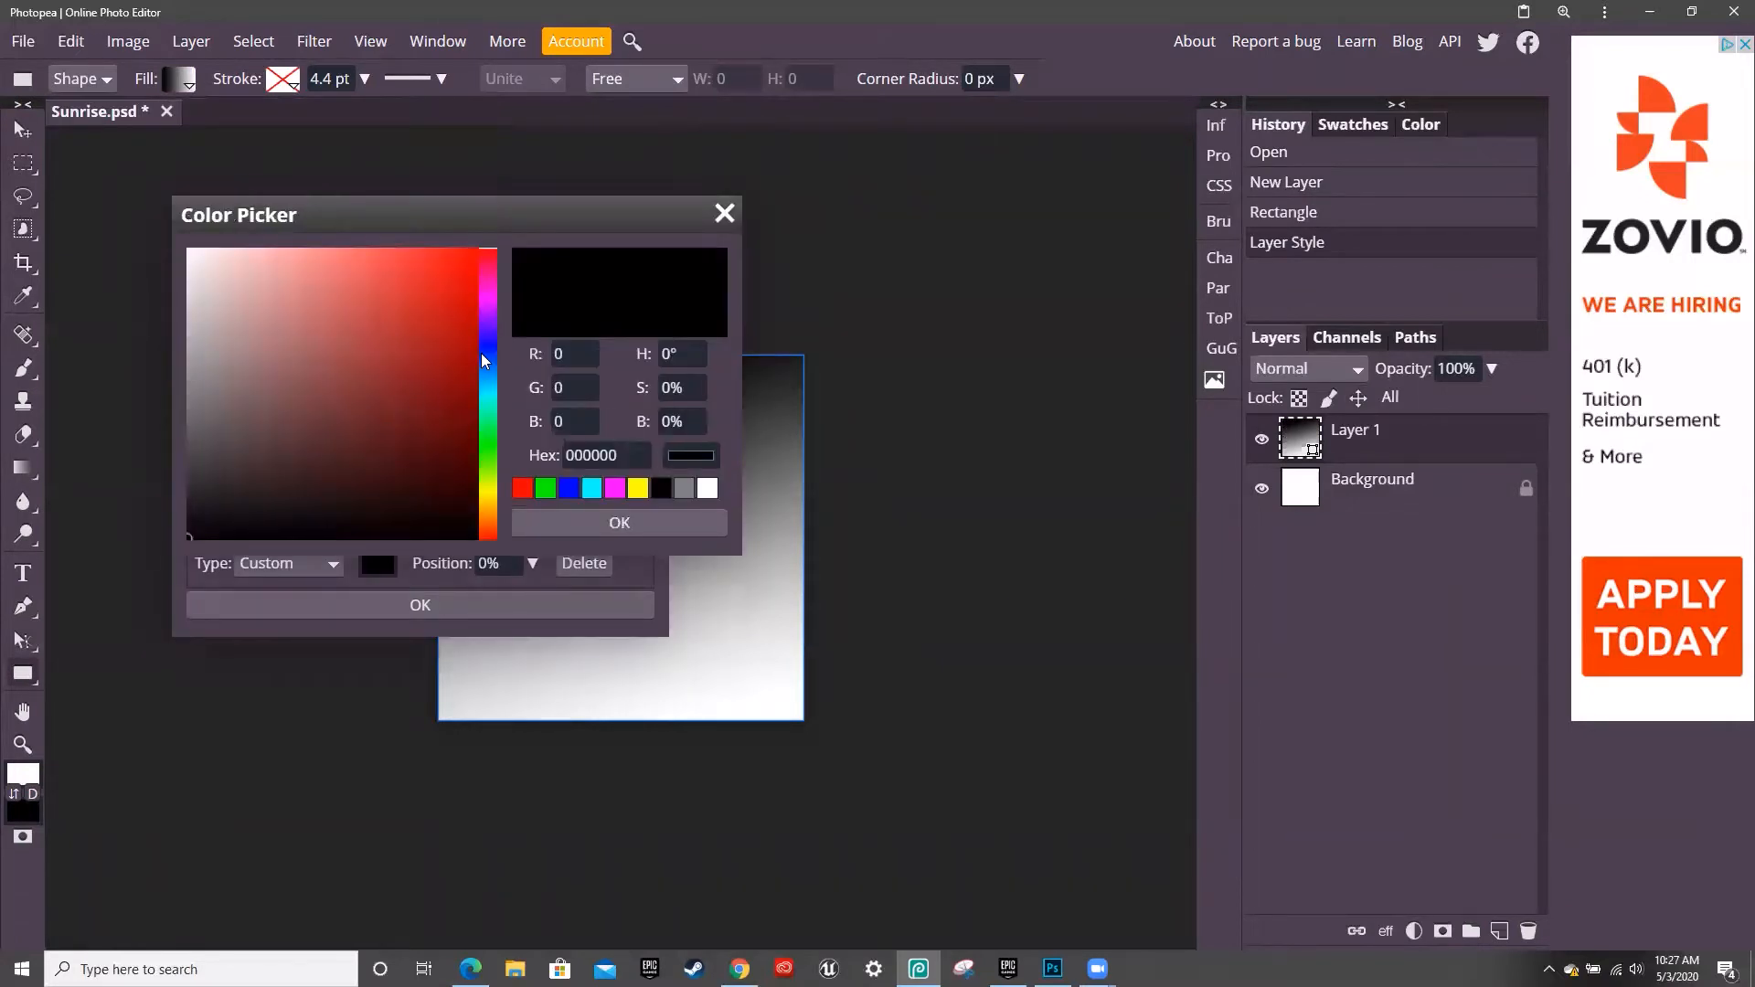
{"action": "left_click", "coordinate": [481, 353]}
{"action": "left_click", "coordinate": [335, 311]}
{"action": "mouse_move", "coordinate": [335, 311]}
{"action": "left_mouse_down"}
{"action": "mouse_move", "coordinate": [338, 269]}
{"action": "mouse_move", "coordinate": [321, 362]}
{"action": "mouse_move", "coordinate": [278, 315]}
{"action": "left_mouse_up"}
{"action": "left_click", "coordinate": [290, 289]}
{"action": "left_click", "coordinate": [591, 488]}
{"action": "left_click", "coordinate": [371, 426]}
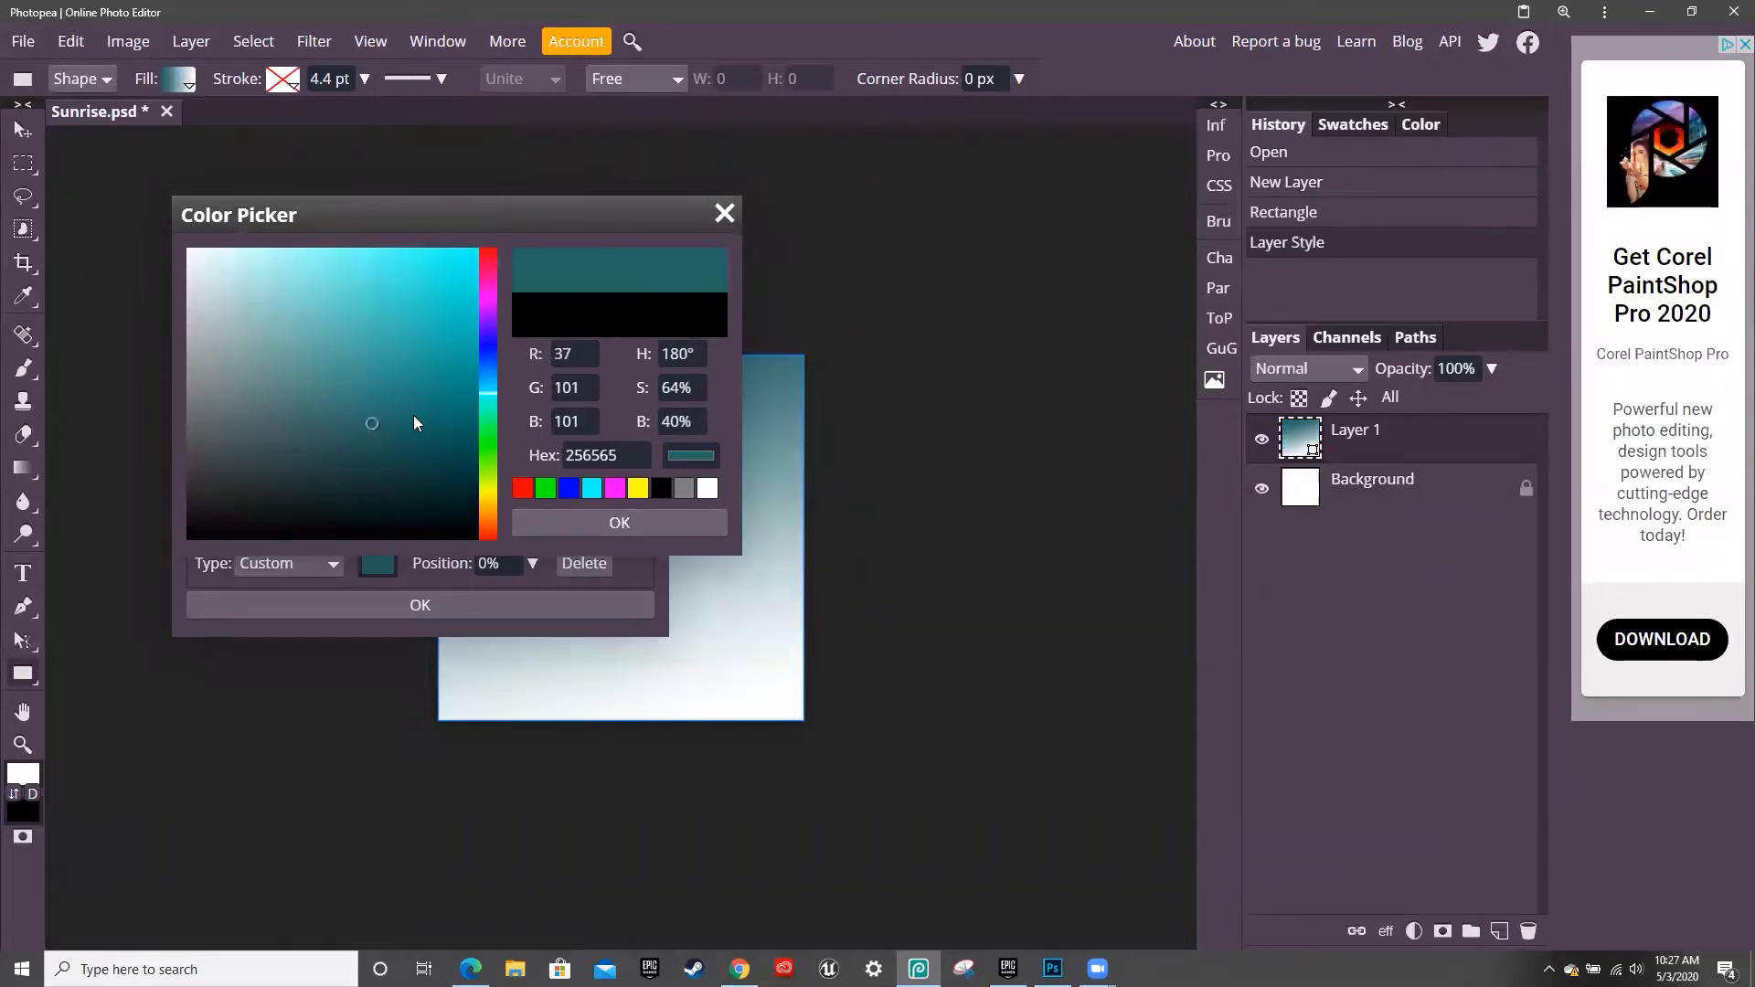
{"action": "left_click", "coordinate": [436, 385]}
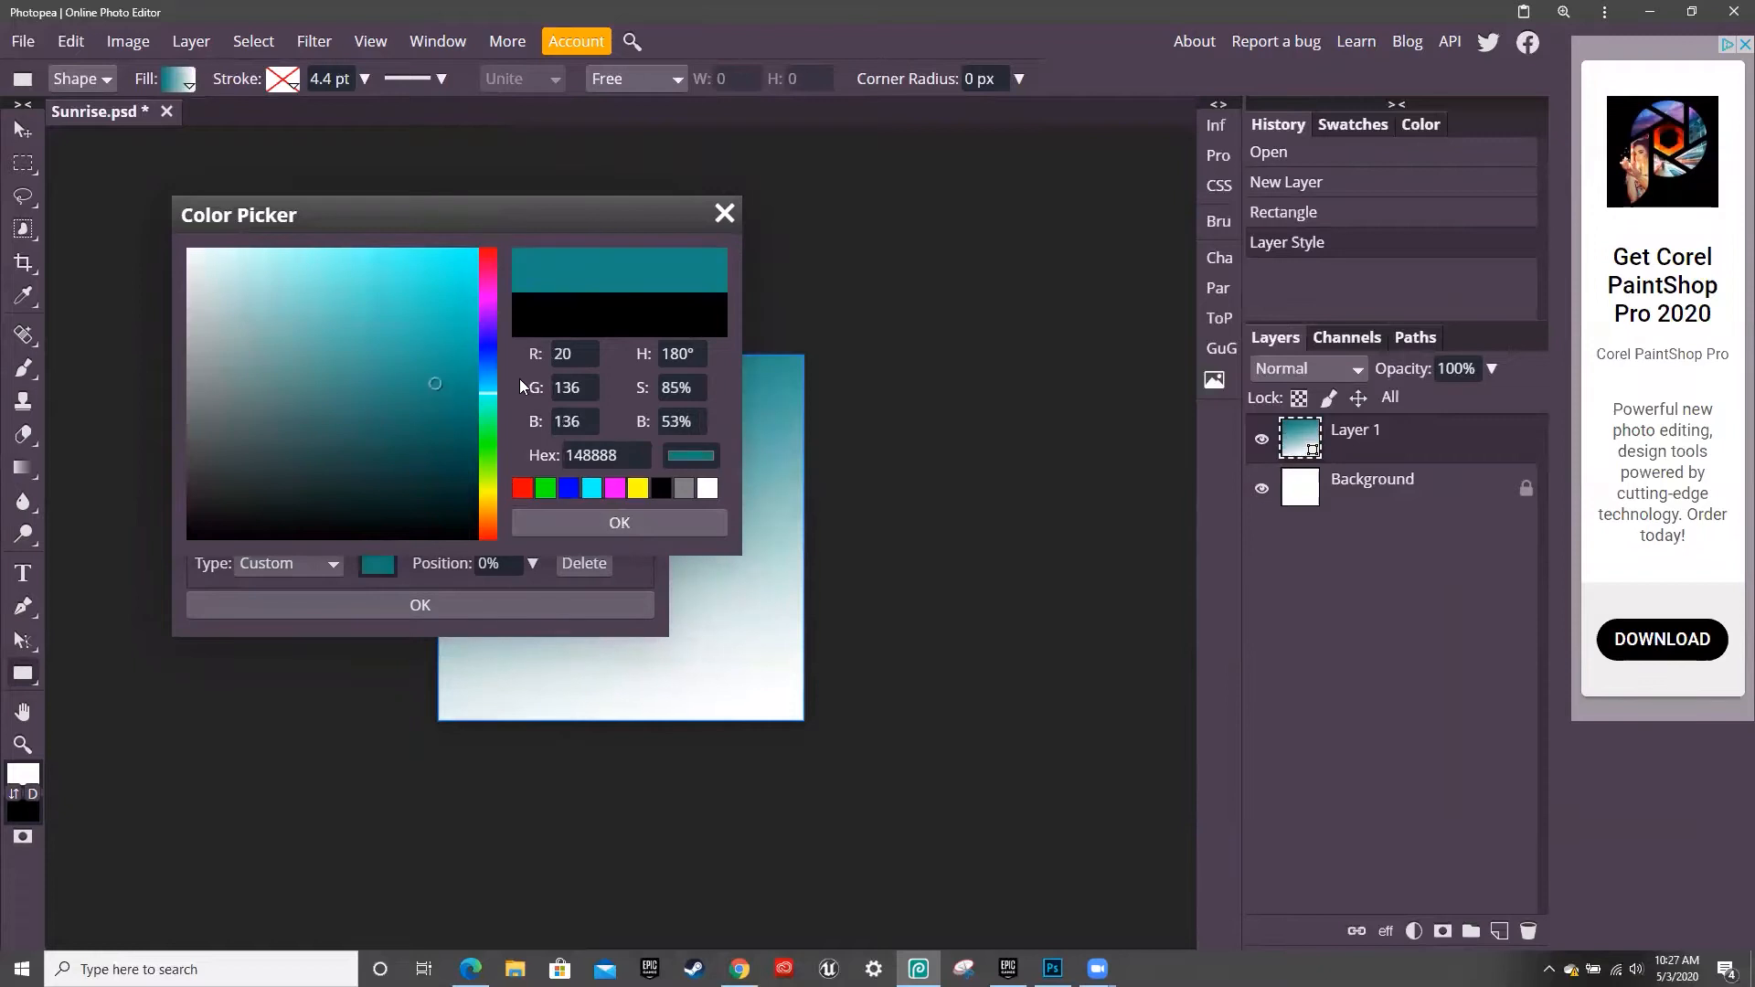
{"action": "left_click", "coordinate": [621, 521]}
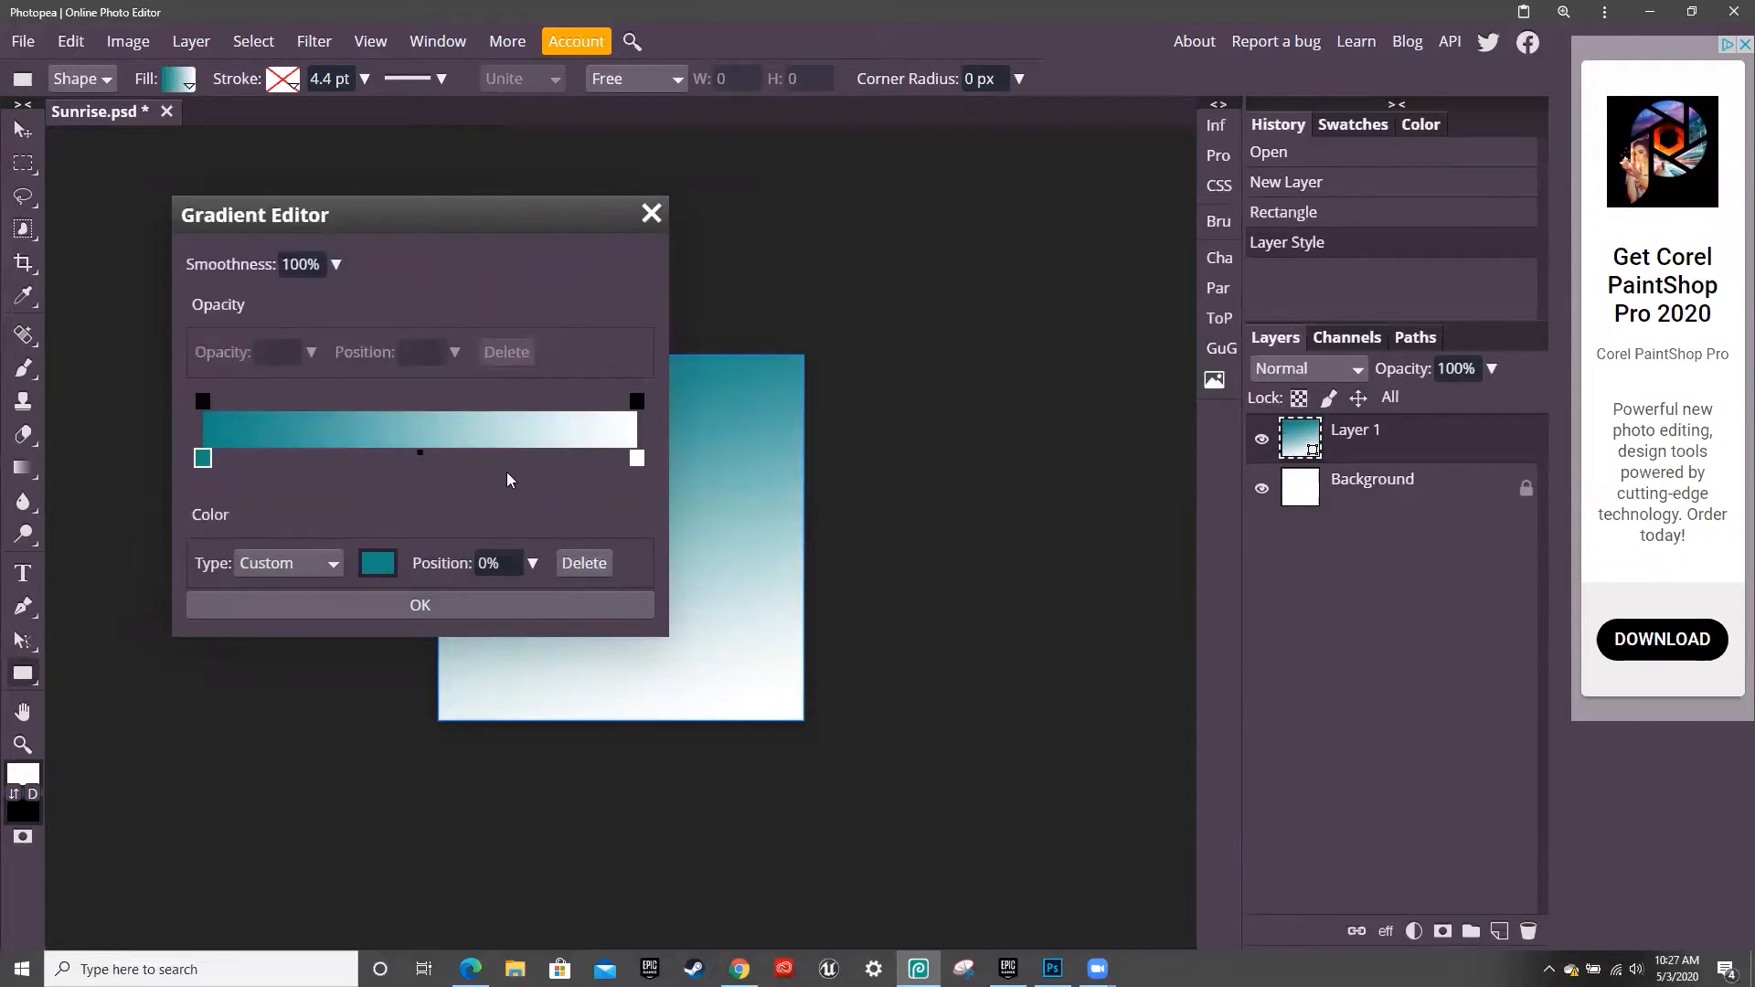
Add a color stop at 42% to the teal-to-white gradient, apply it, and unlock the Background layer
{"action": "left_click", "coordinate": [386, 457]}
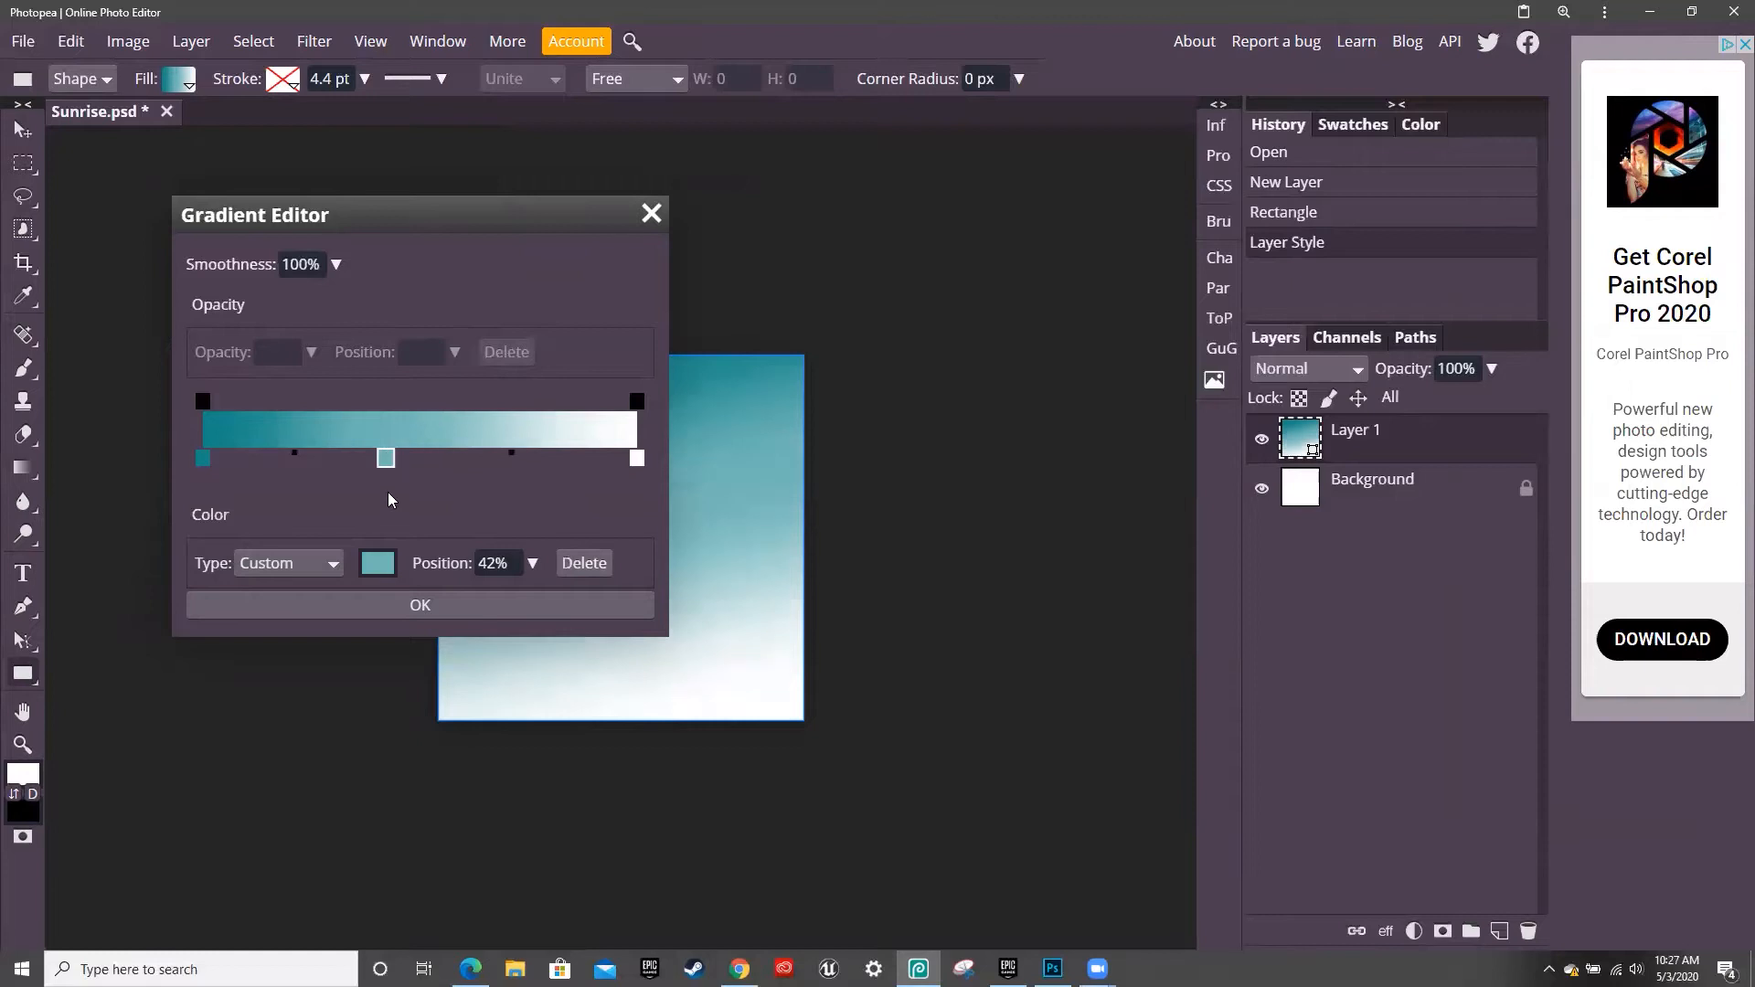
{"action": "left_click", "coordinate": [501, 605]}
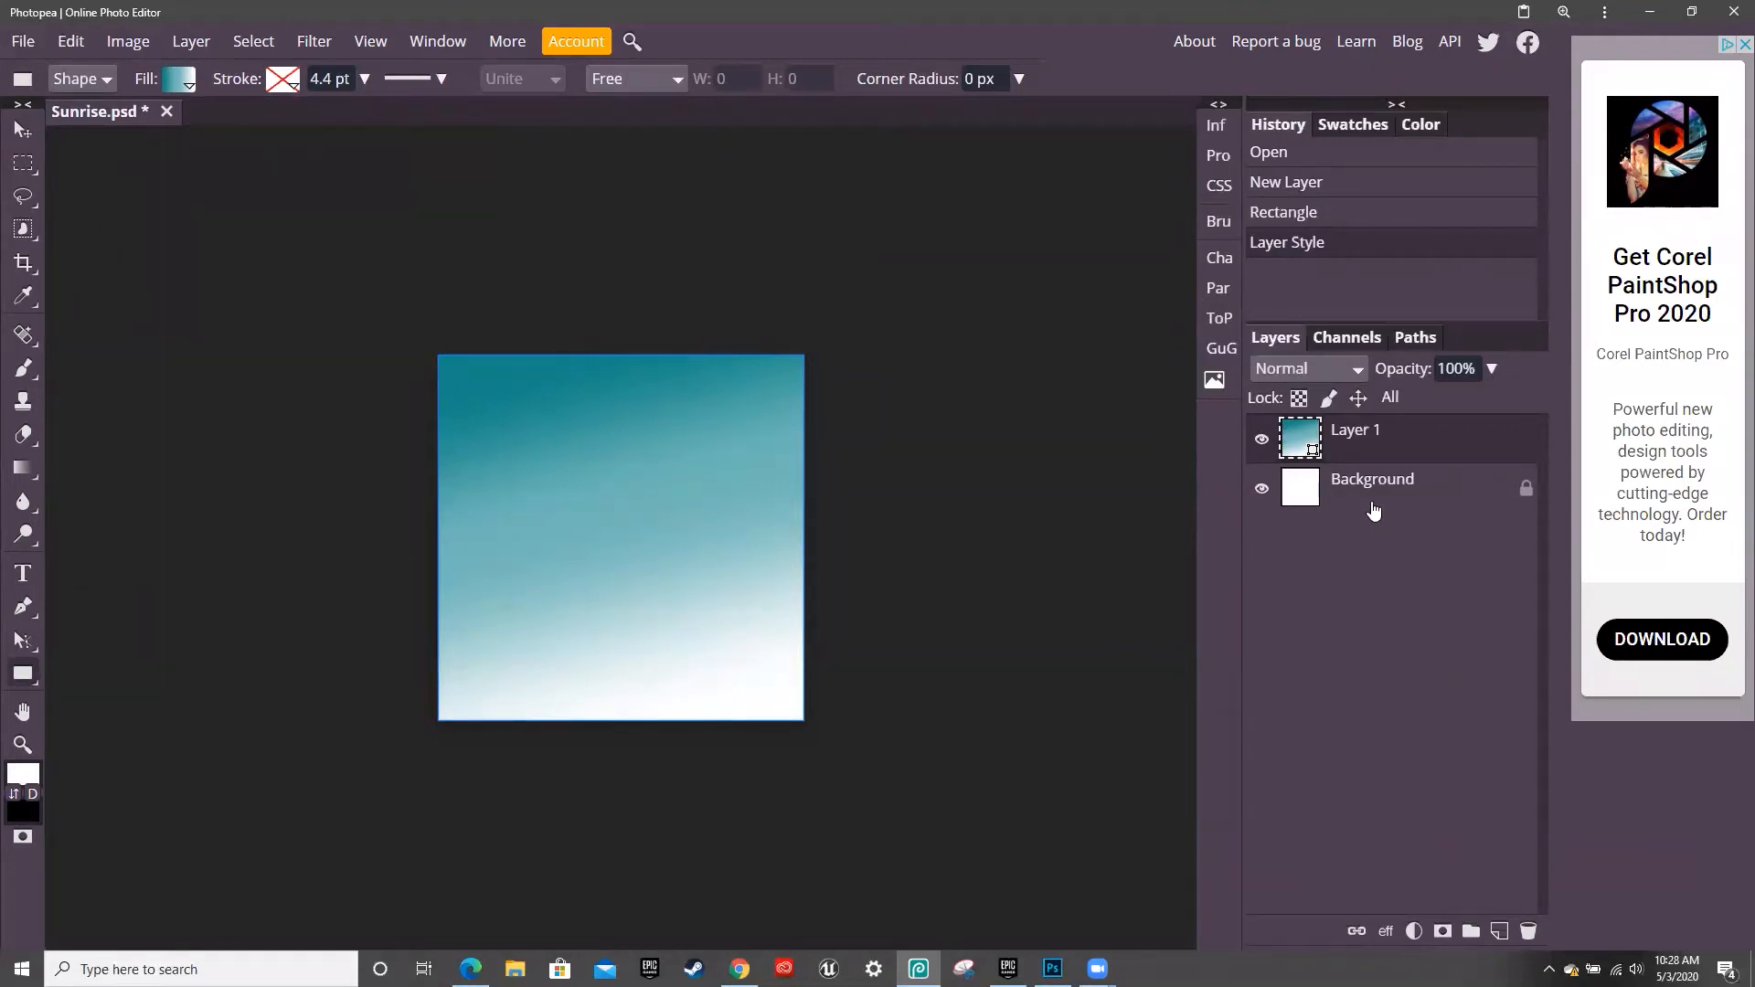
{"action": "left_click", "coordinate": [1524, 499]}
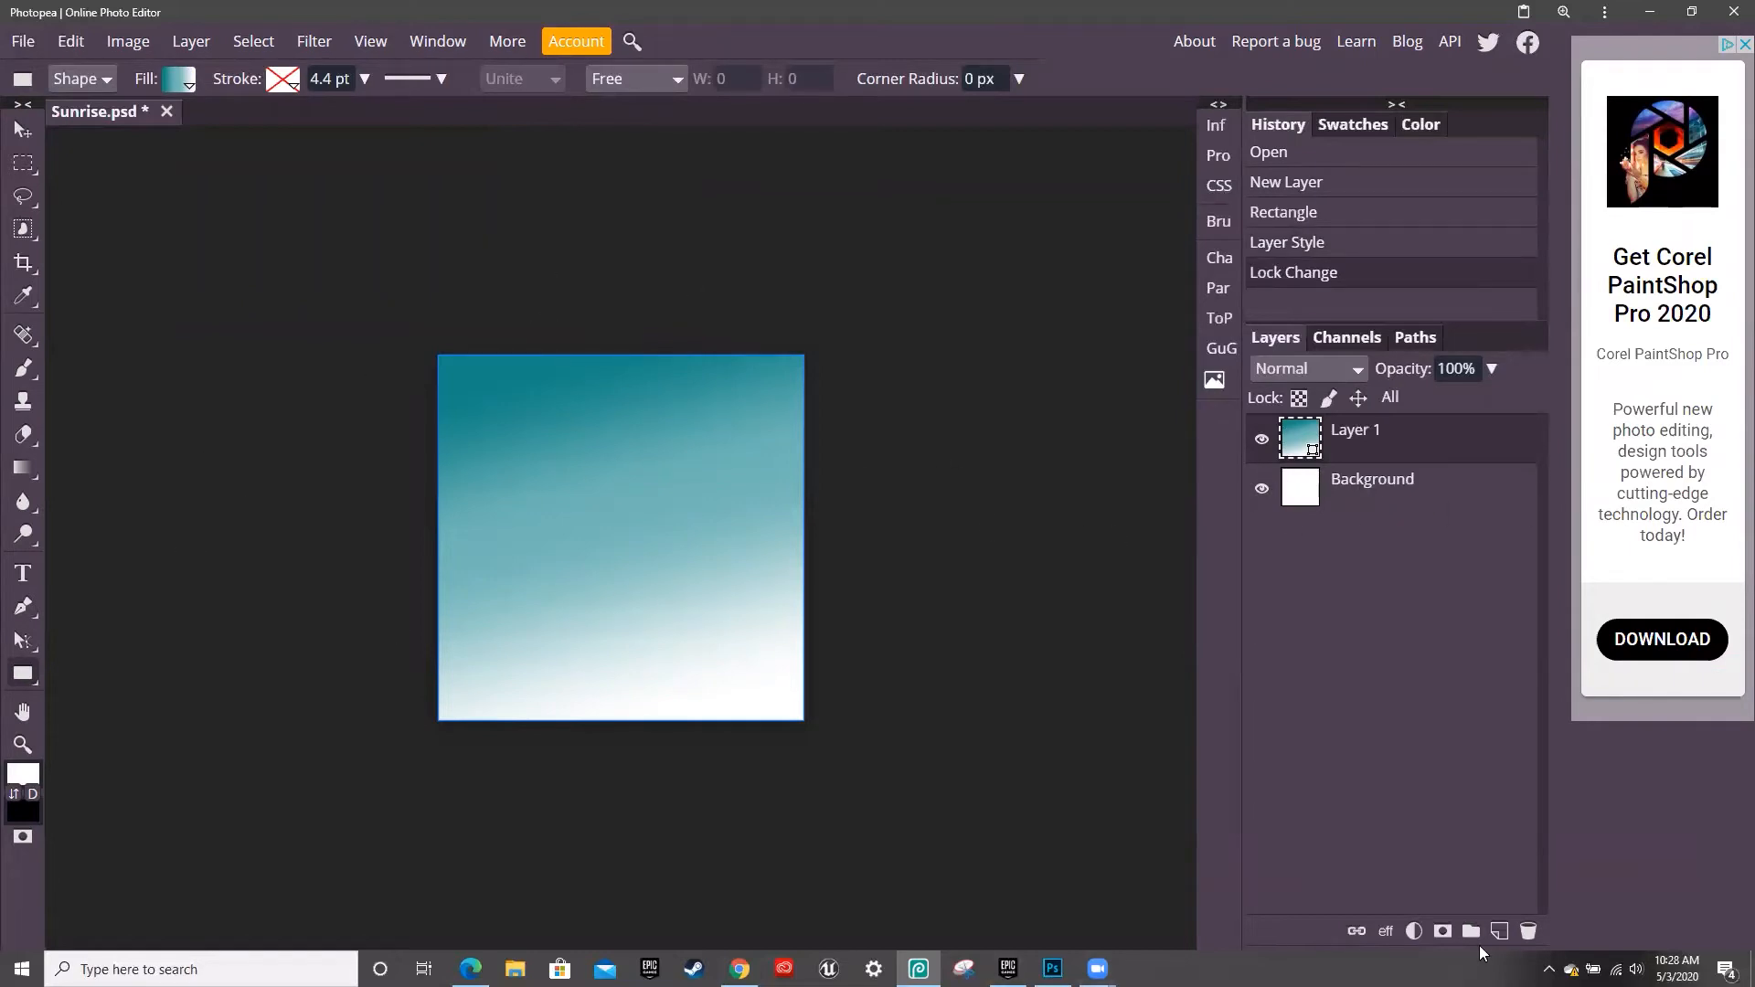
Add another new layer and draw a rectangle shape on it covering the lower half of the canvas
{"action": "left_click", "coordinate": [1501, 931]}
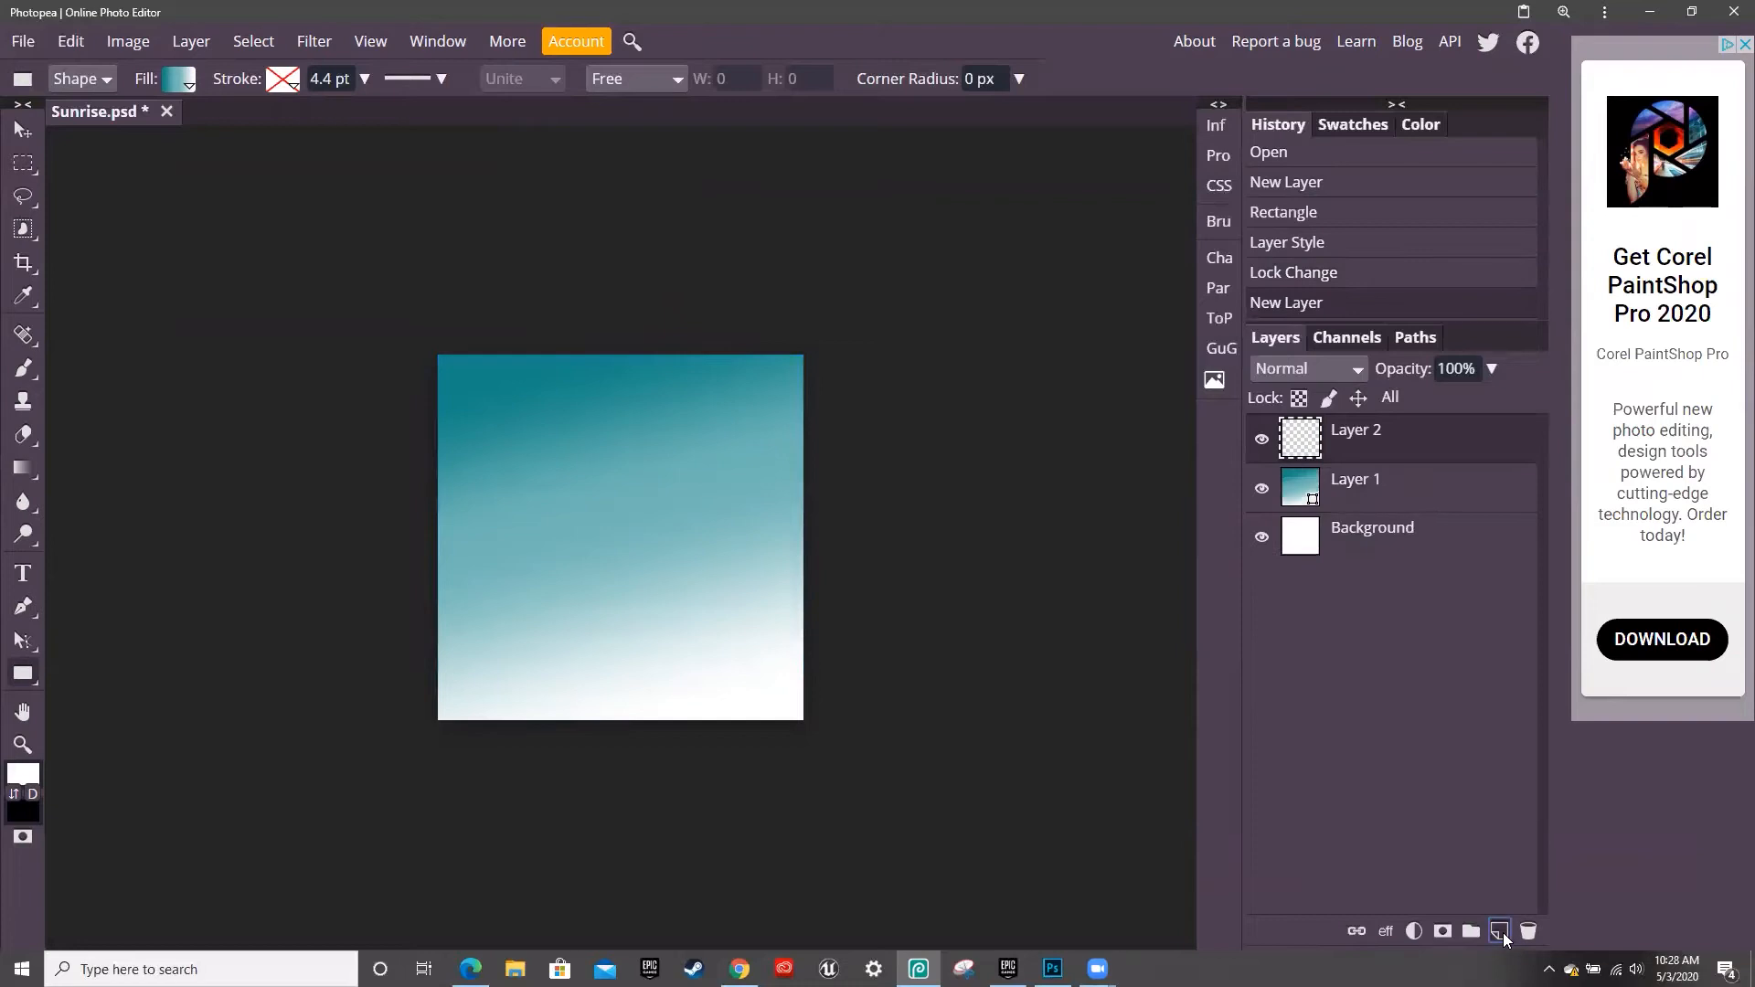
{"action": "right_click", "coordinate": [30, 673]}
{"action": "left_click", "coordinate": [147, 676]}
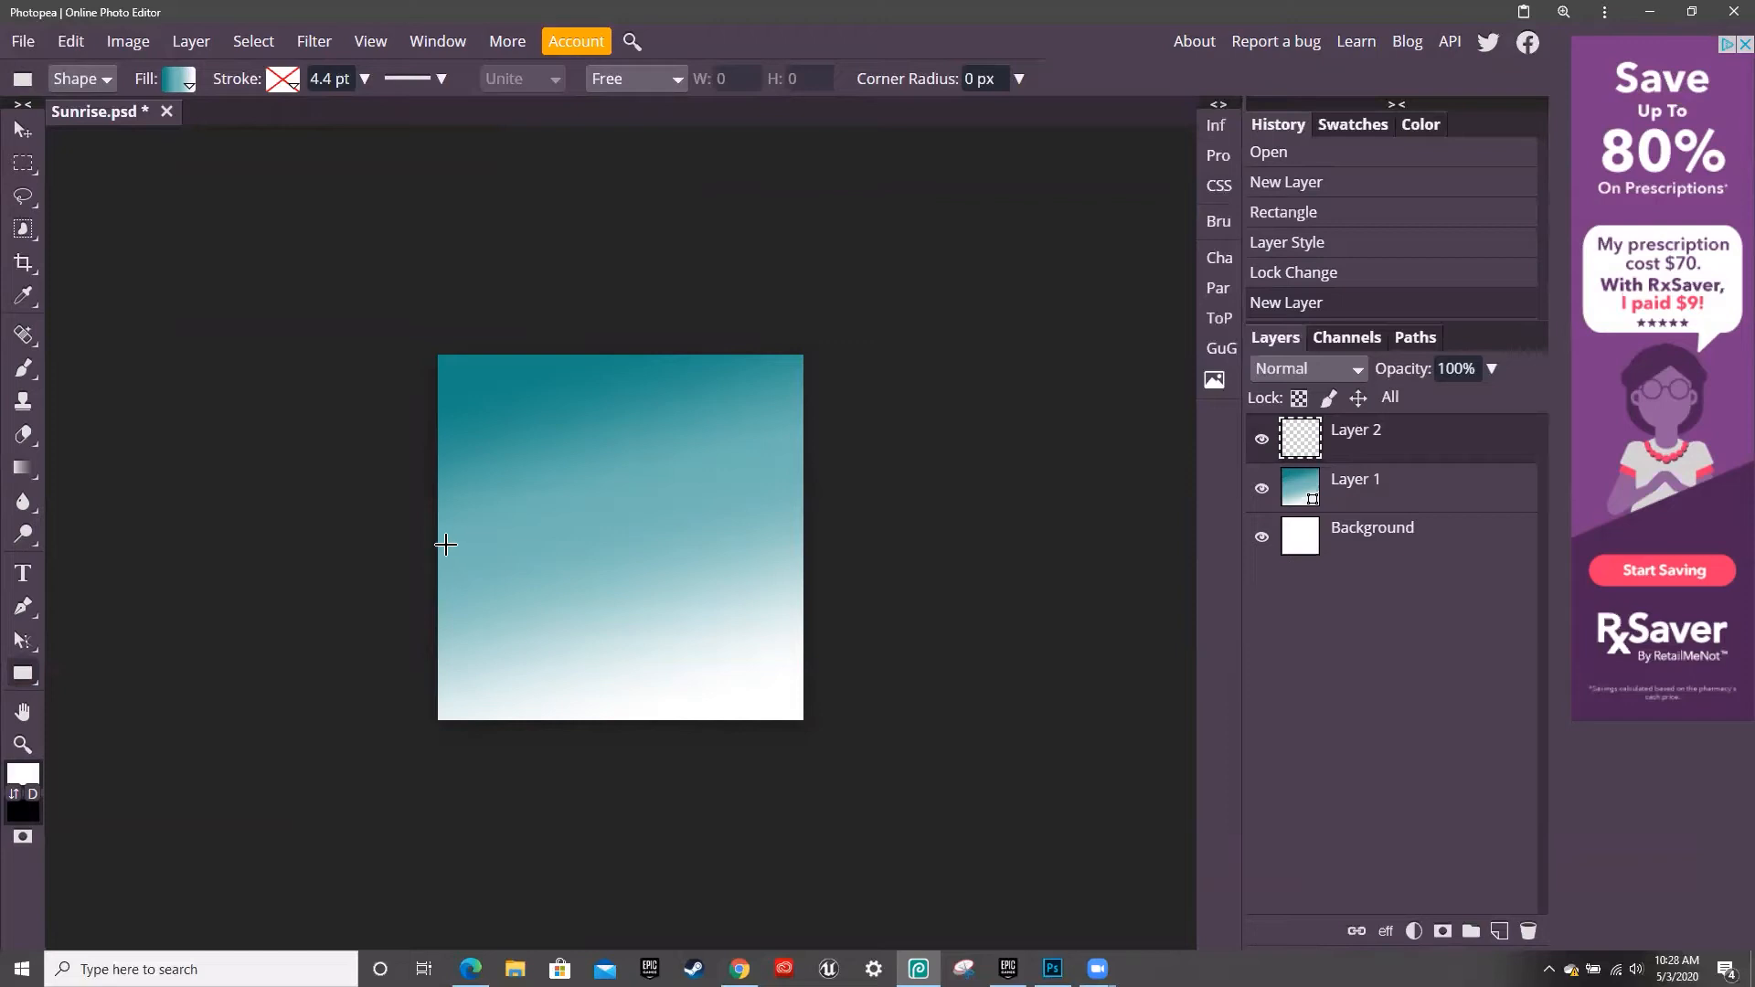
{"action": "left_click_drag", "start_coordinate": [439, 538], "coordinate": [805, 721]}
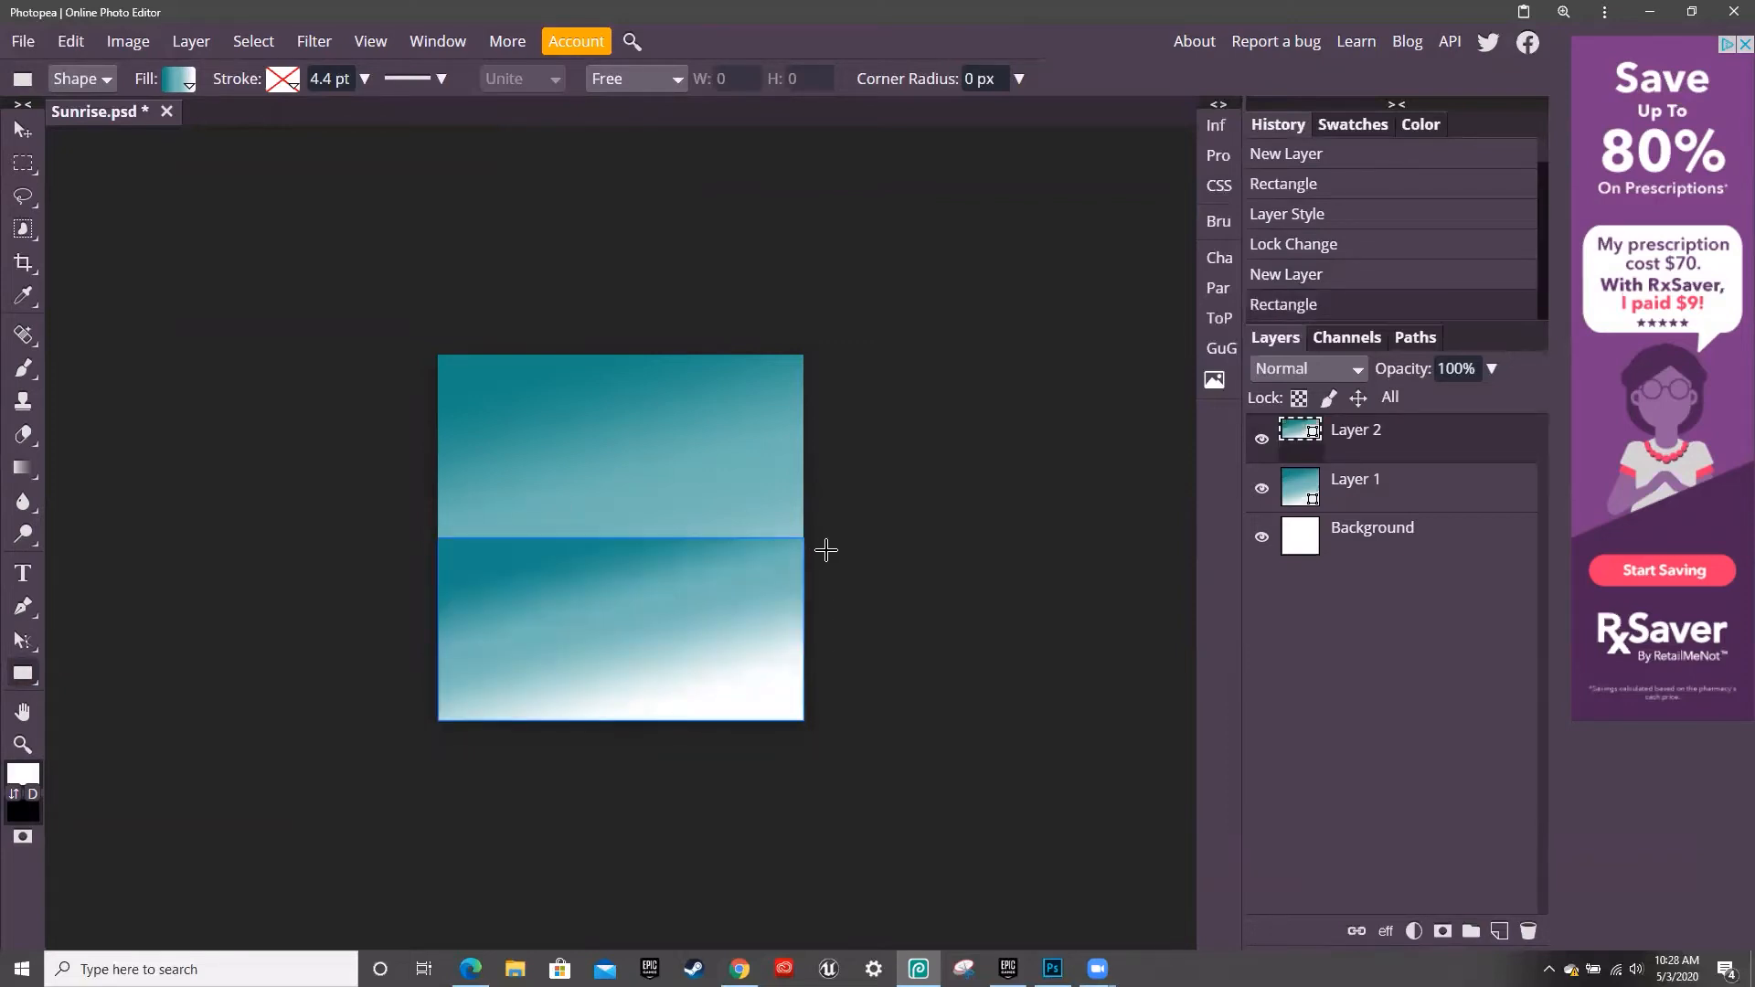
Set the starting color stop of the lower rectangle's gradient to dark green 0d5f0b
{"action": "left_click", "coordinate": [182, 85]}
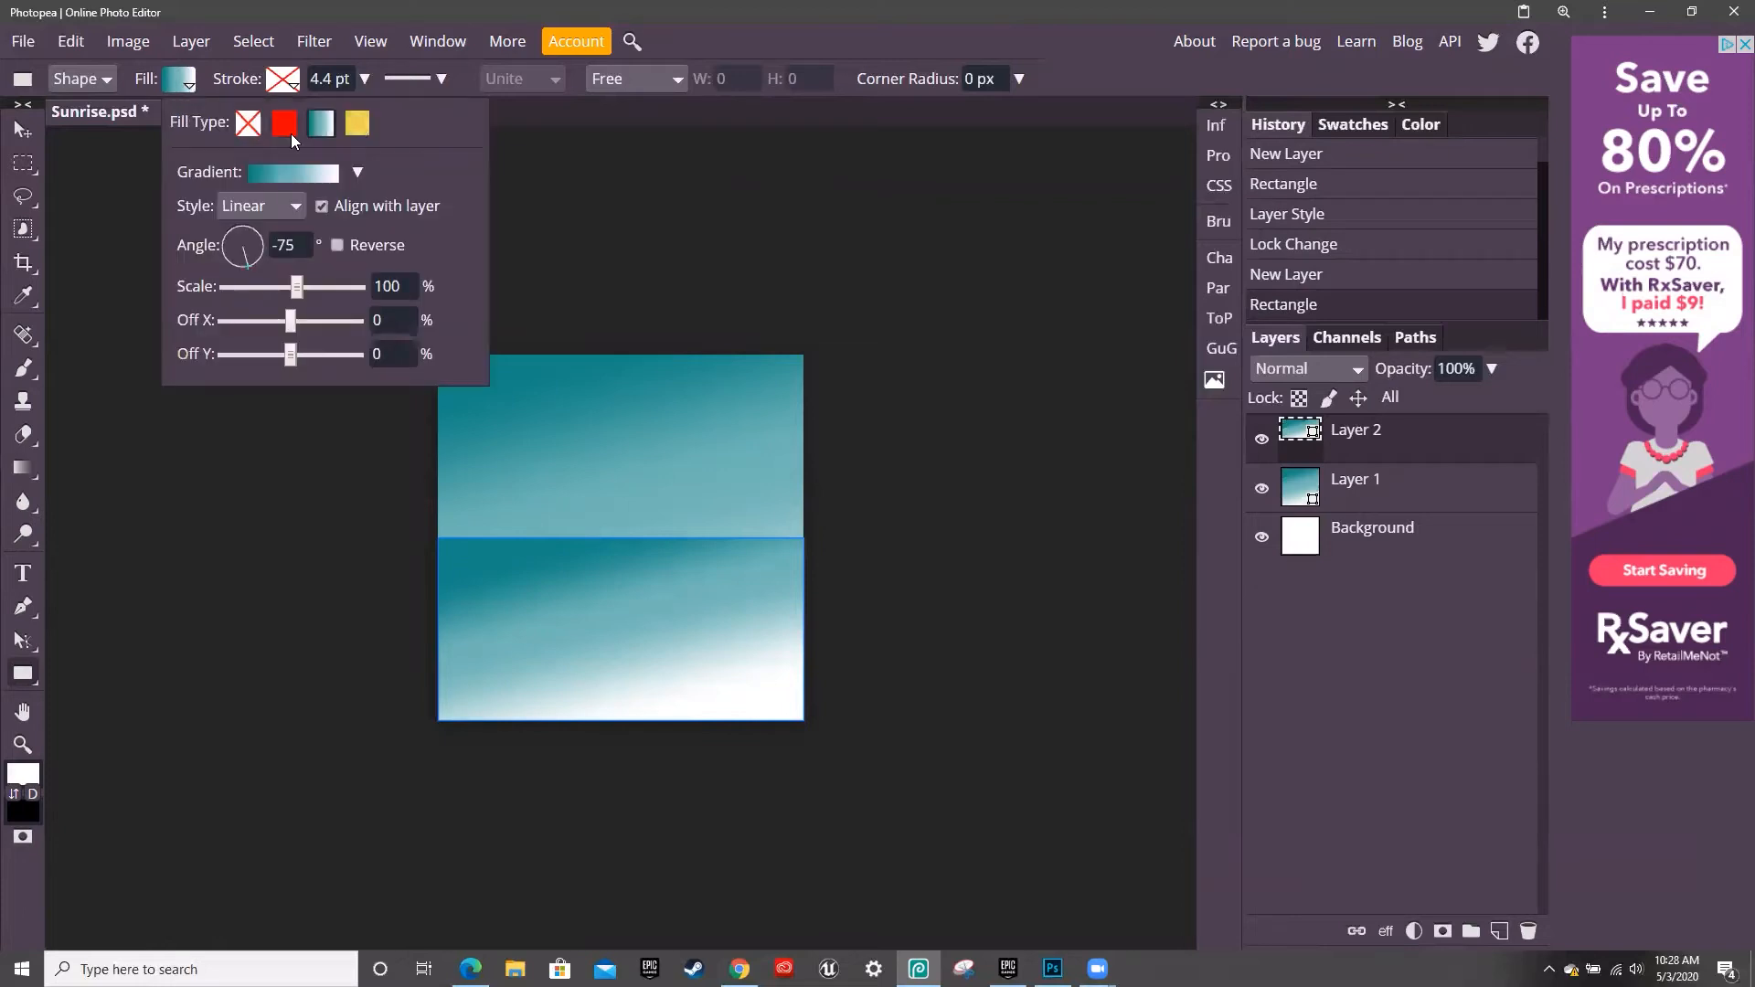
{"action": "left_click", "coordinate": [294, 175]}
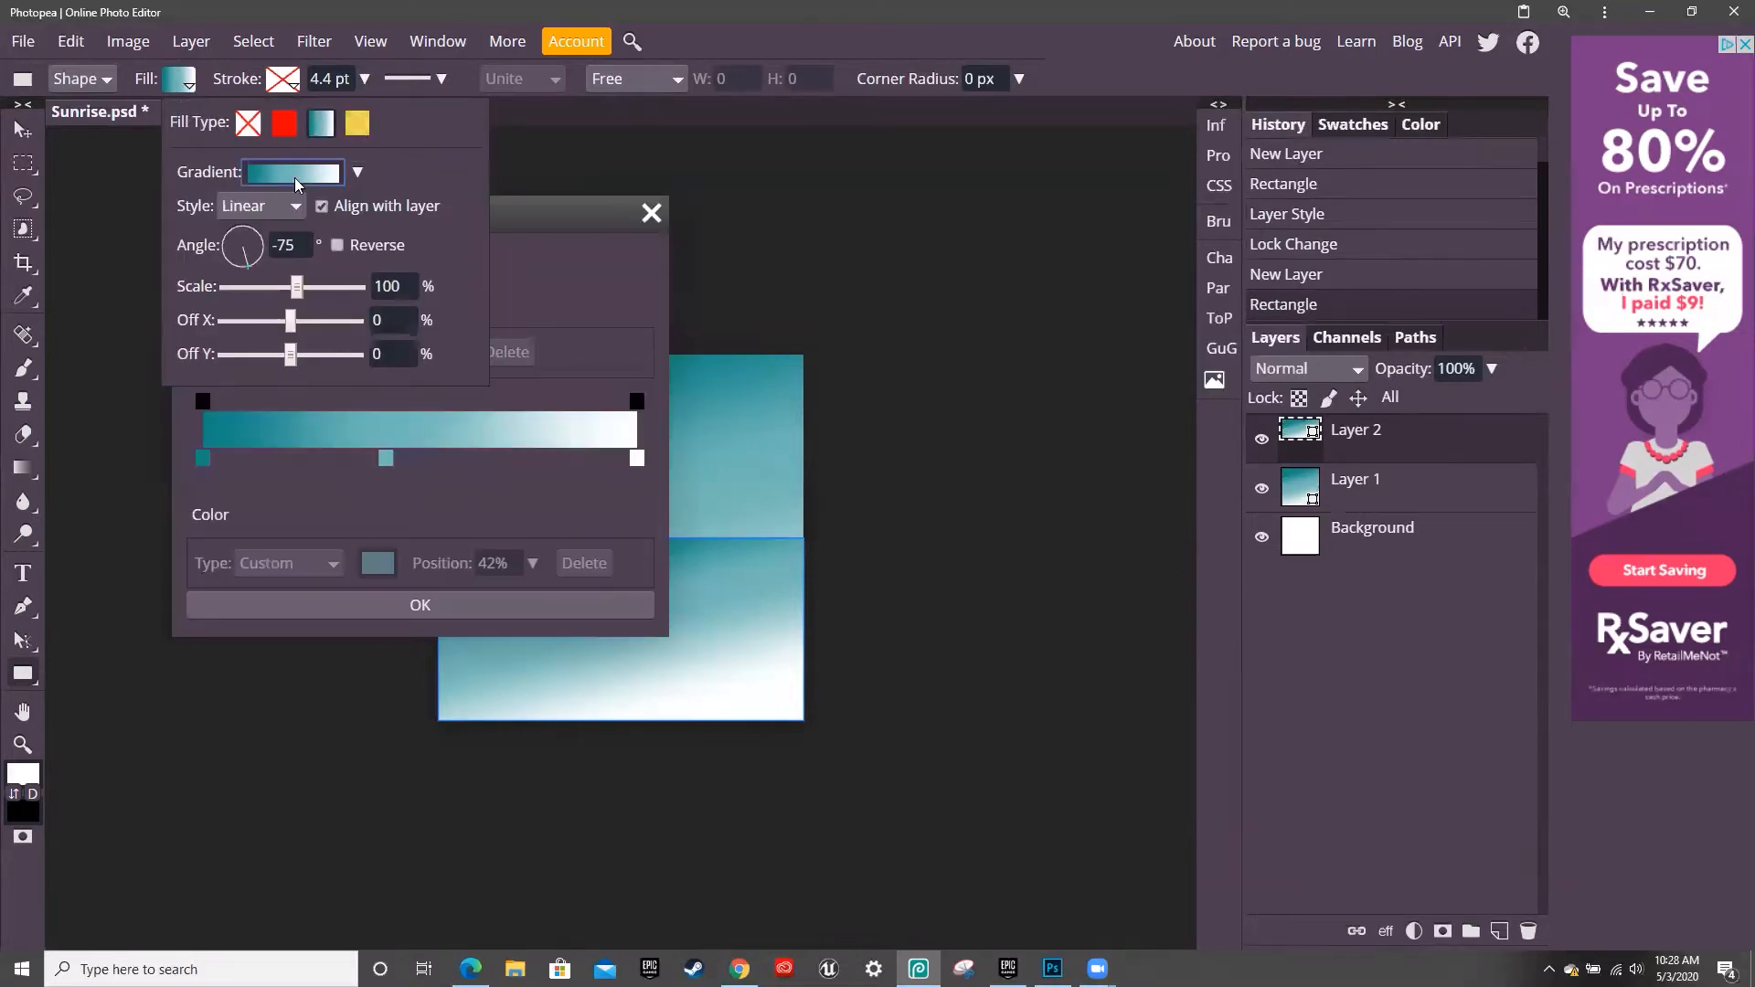
{"action": "left_click", "coordinate": [203, 458]}
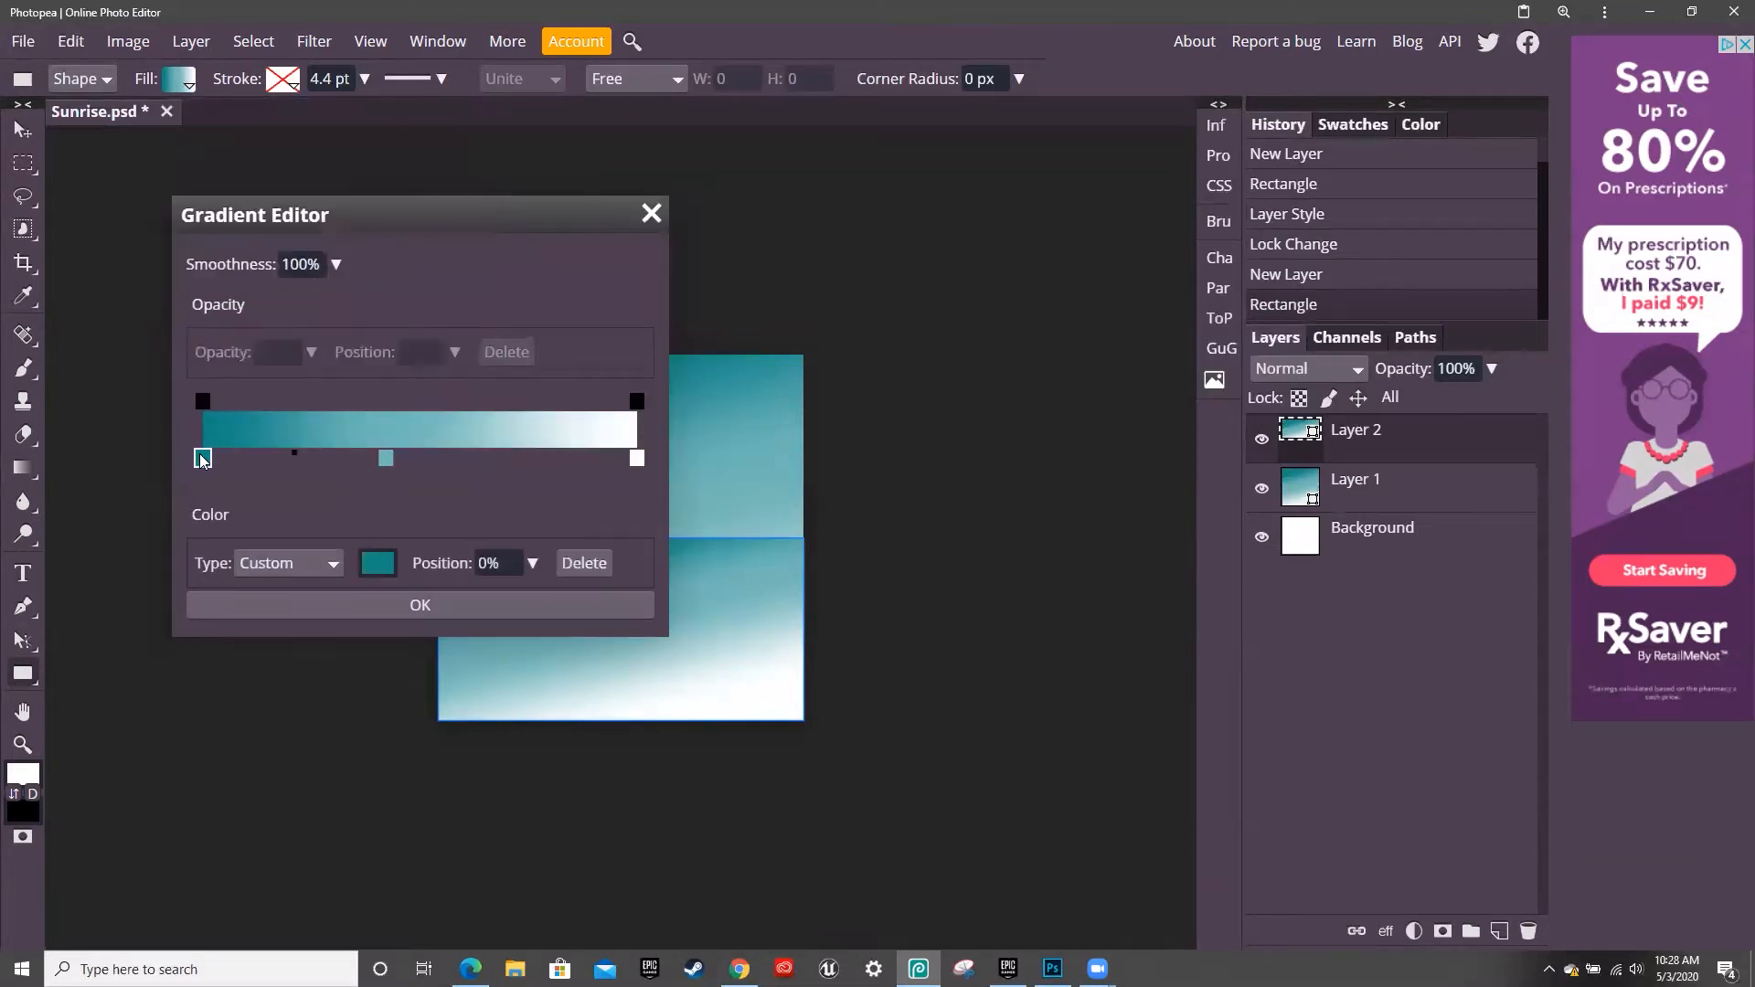
{"action": "double_click", "coordinate": [203, 458]}
{"action": "mouse_move", "coordinate": [488, 444]}
{"action": "left_mouse_down"}
{"action": "mouse_move", "coordinate": [485, 470]}
{"action": "mouse_move", "coordinate": [485, 444]}
{"action": "left_mouse_up"}
{"action": "left_click", "coordinate": [426, 285]}
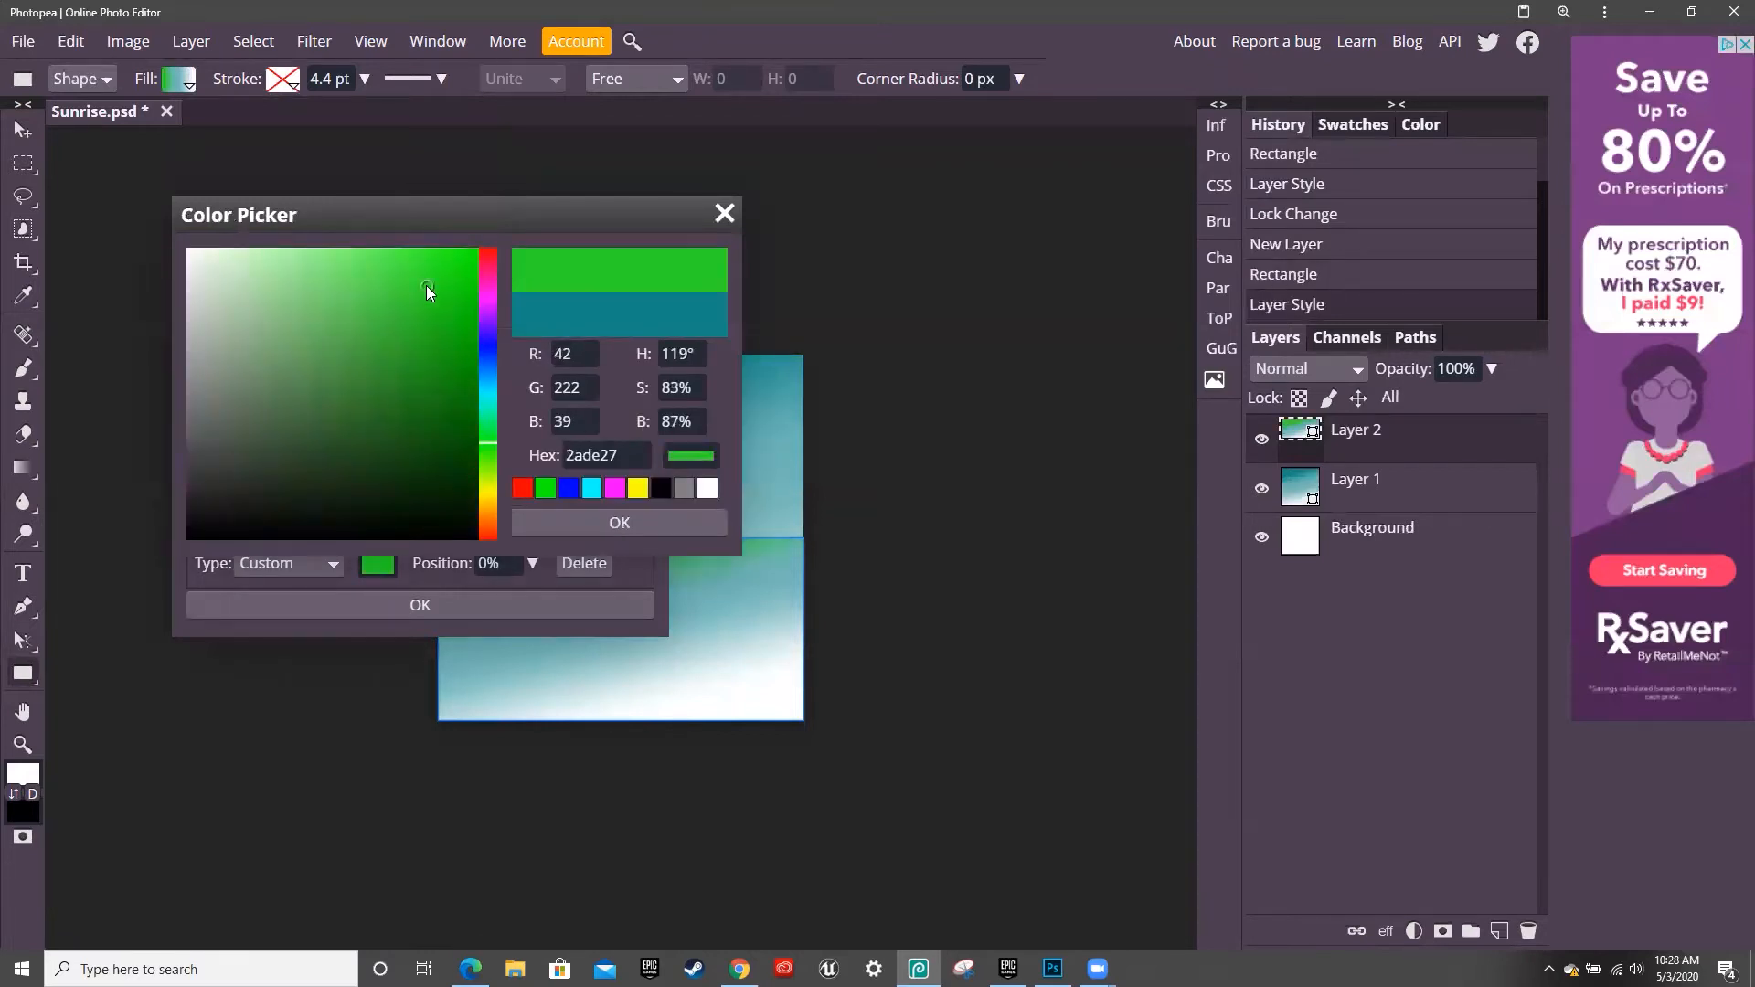
{"action": "left_click", "coordinate": [445, 429]}
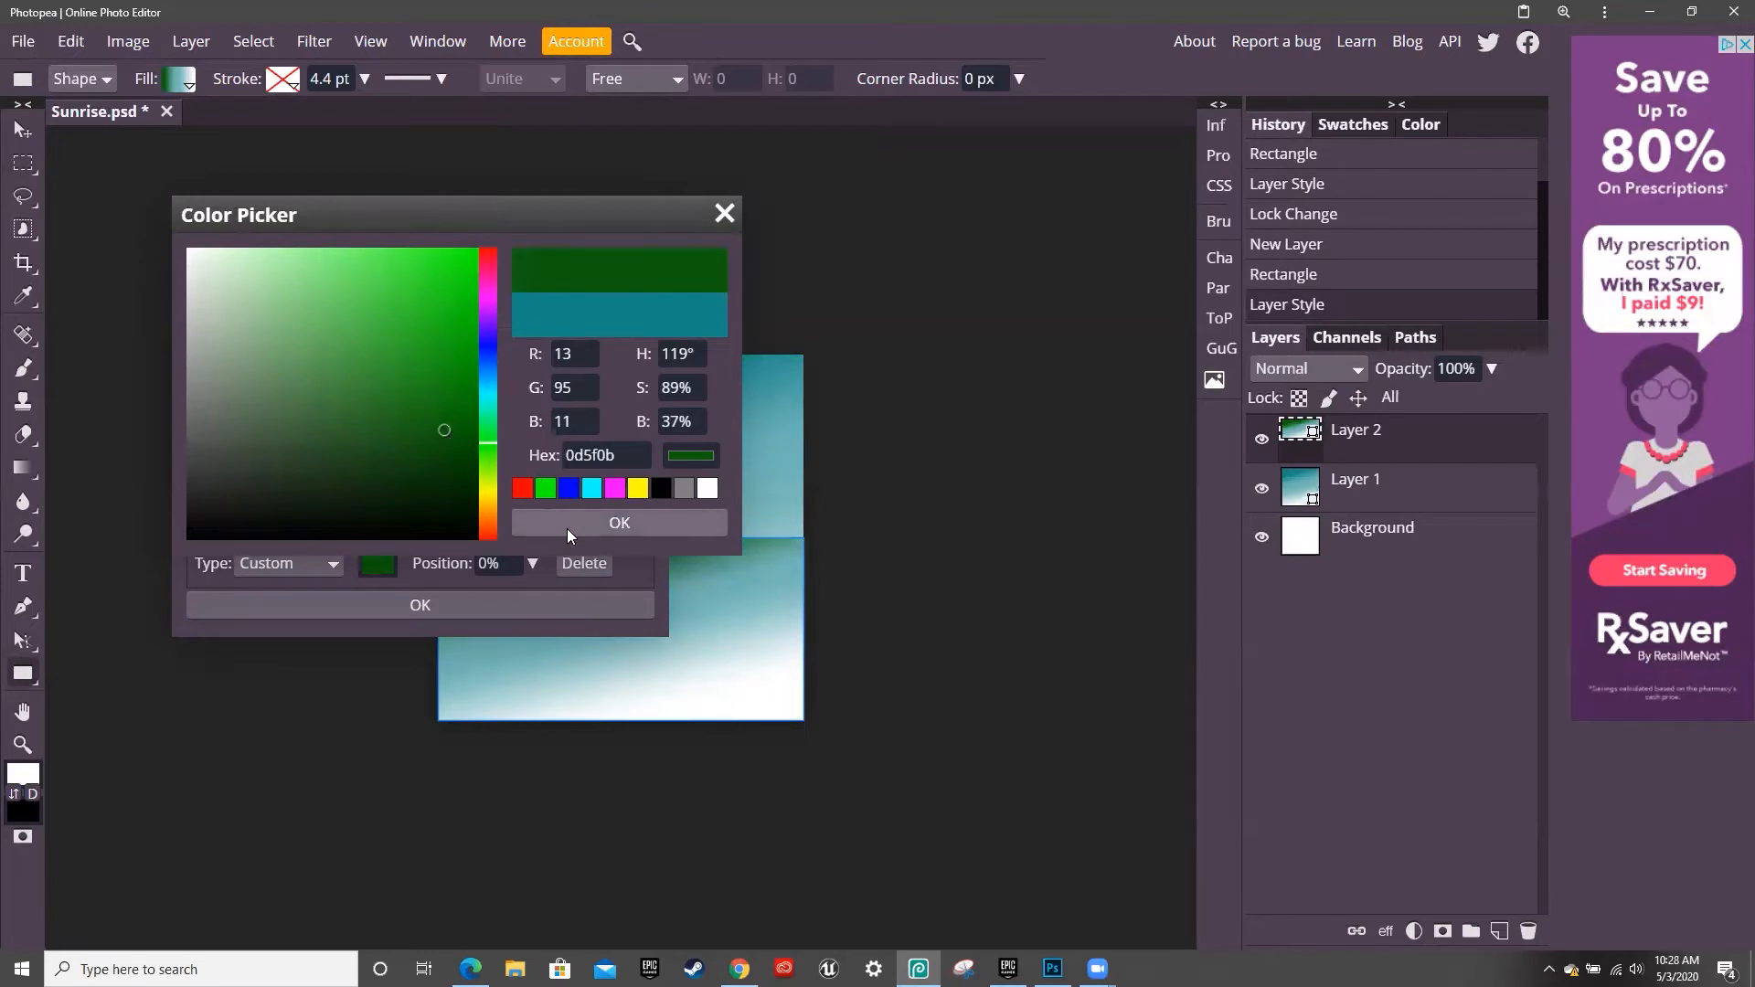
{"action": "left_click", "coordinate": [568, 529]}
Set the middle color stop at 42% of the lower rectangle's gradient to bright green 14d923
{"action": "left_click", "coordinate": [388, 461]}
{"action": "double_click", "coordinate": [388, 461]}
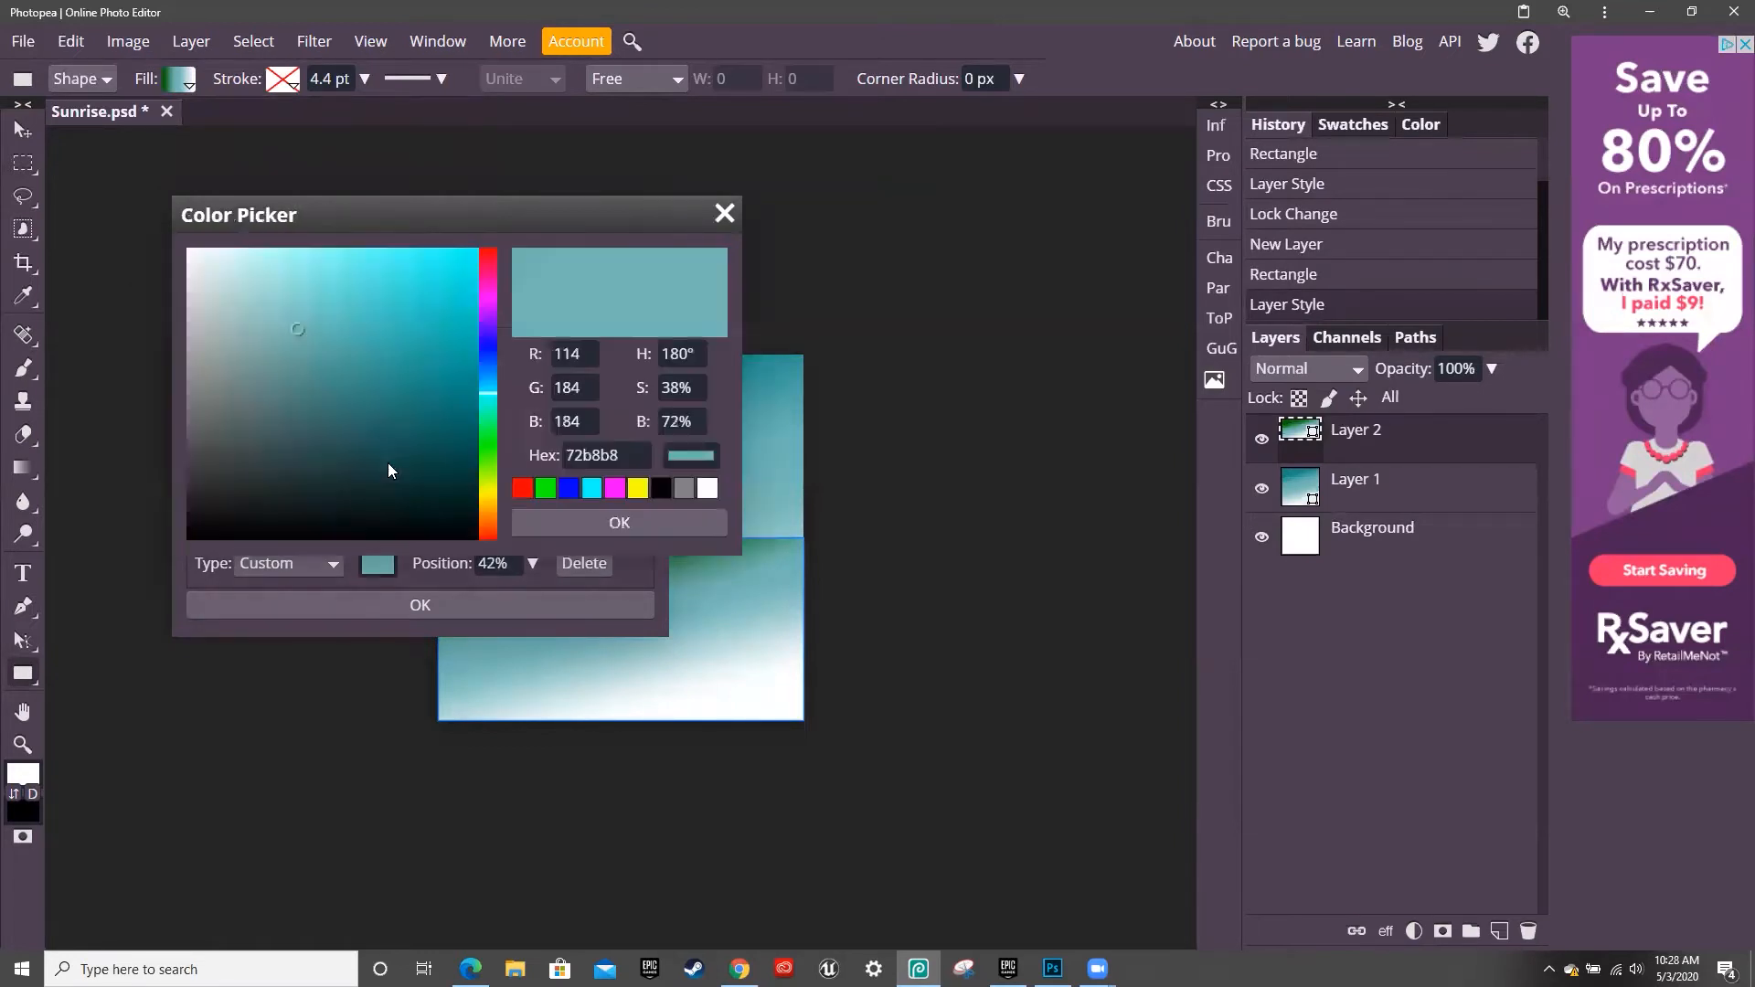
{"action": "left_click", "coordinate": [492, 441]}
{"action": "left_click", "coordinate": [430, 291]}
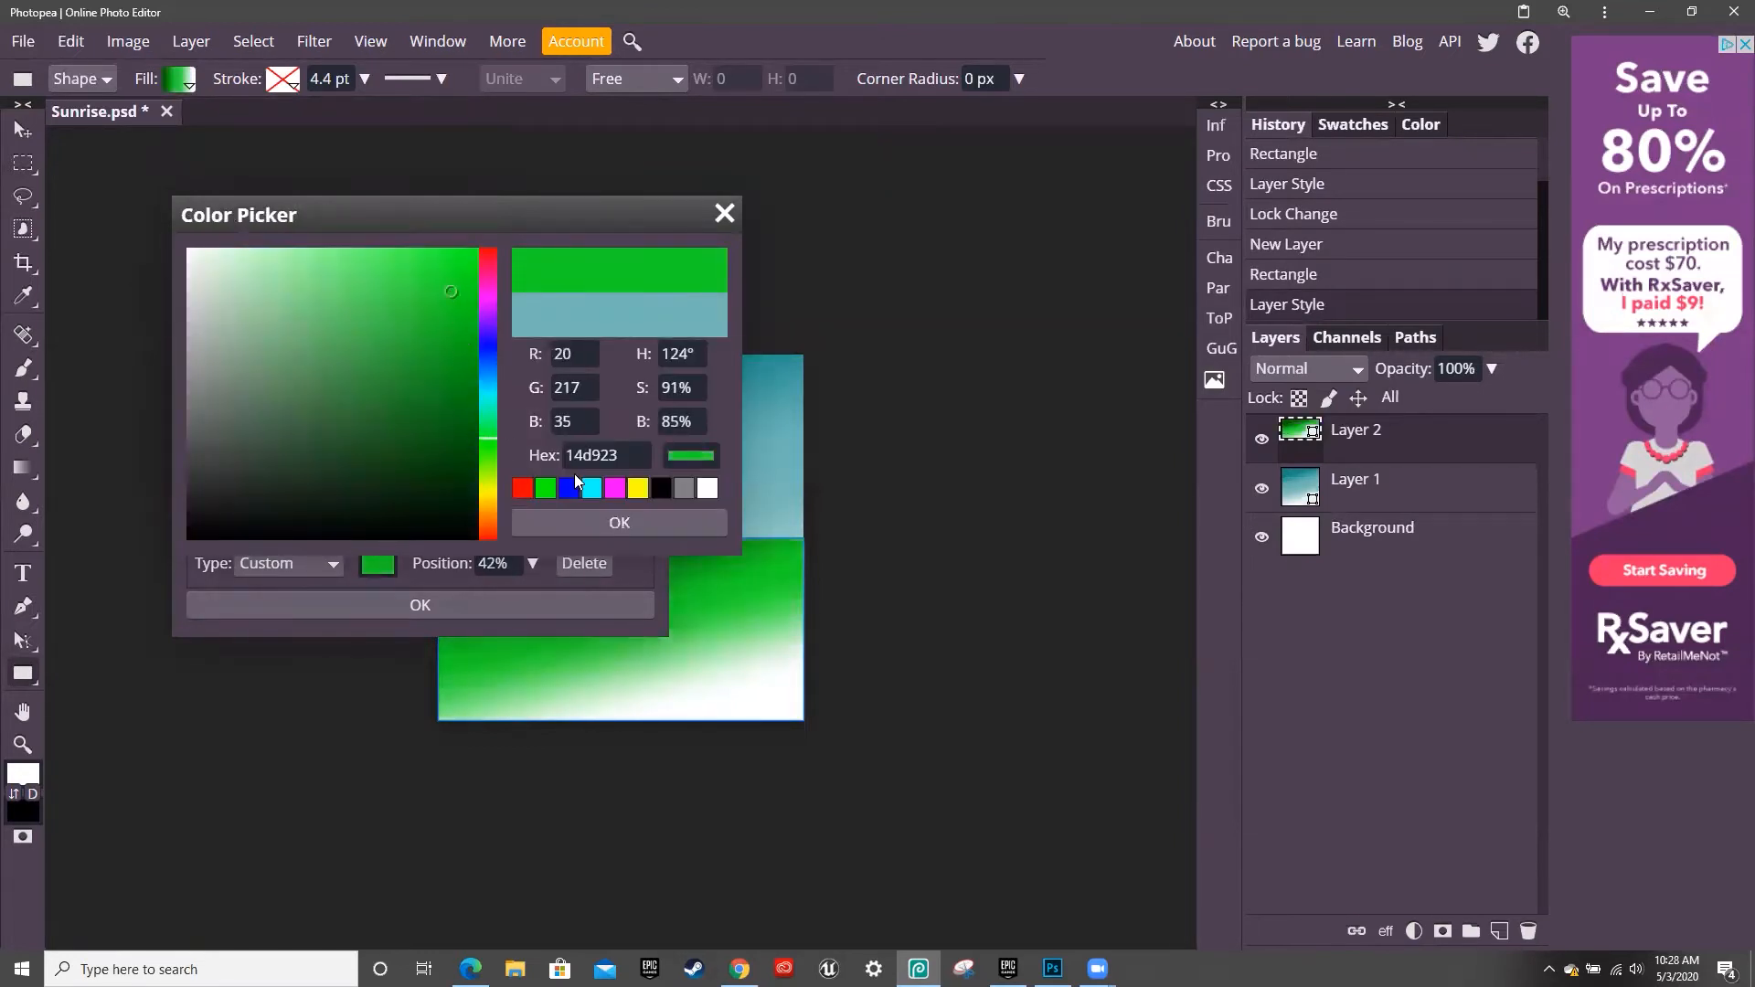
{"action": "left_click", "coordinate": [596, 524]}
Move the middle color stop of the ground gradient to 45% and darken it to a medium green
{"action": "left_click_drag", "start_coordinate": [390, 460], "coordinate": [402, 461]}
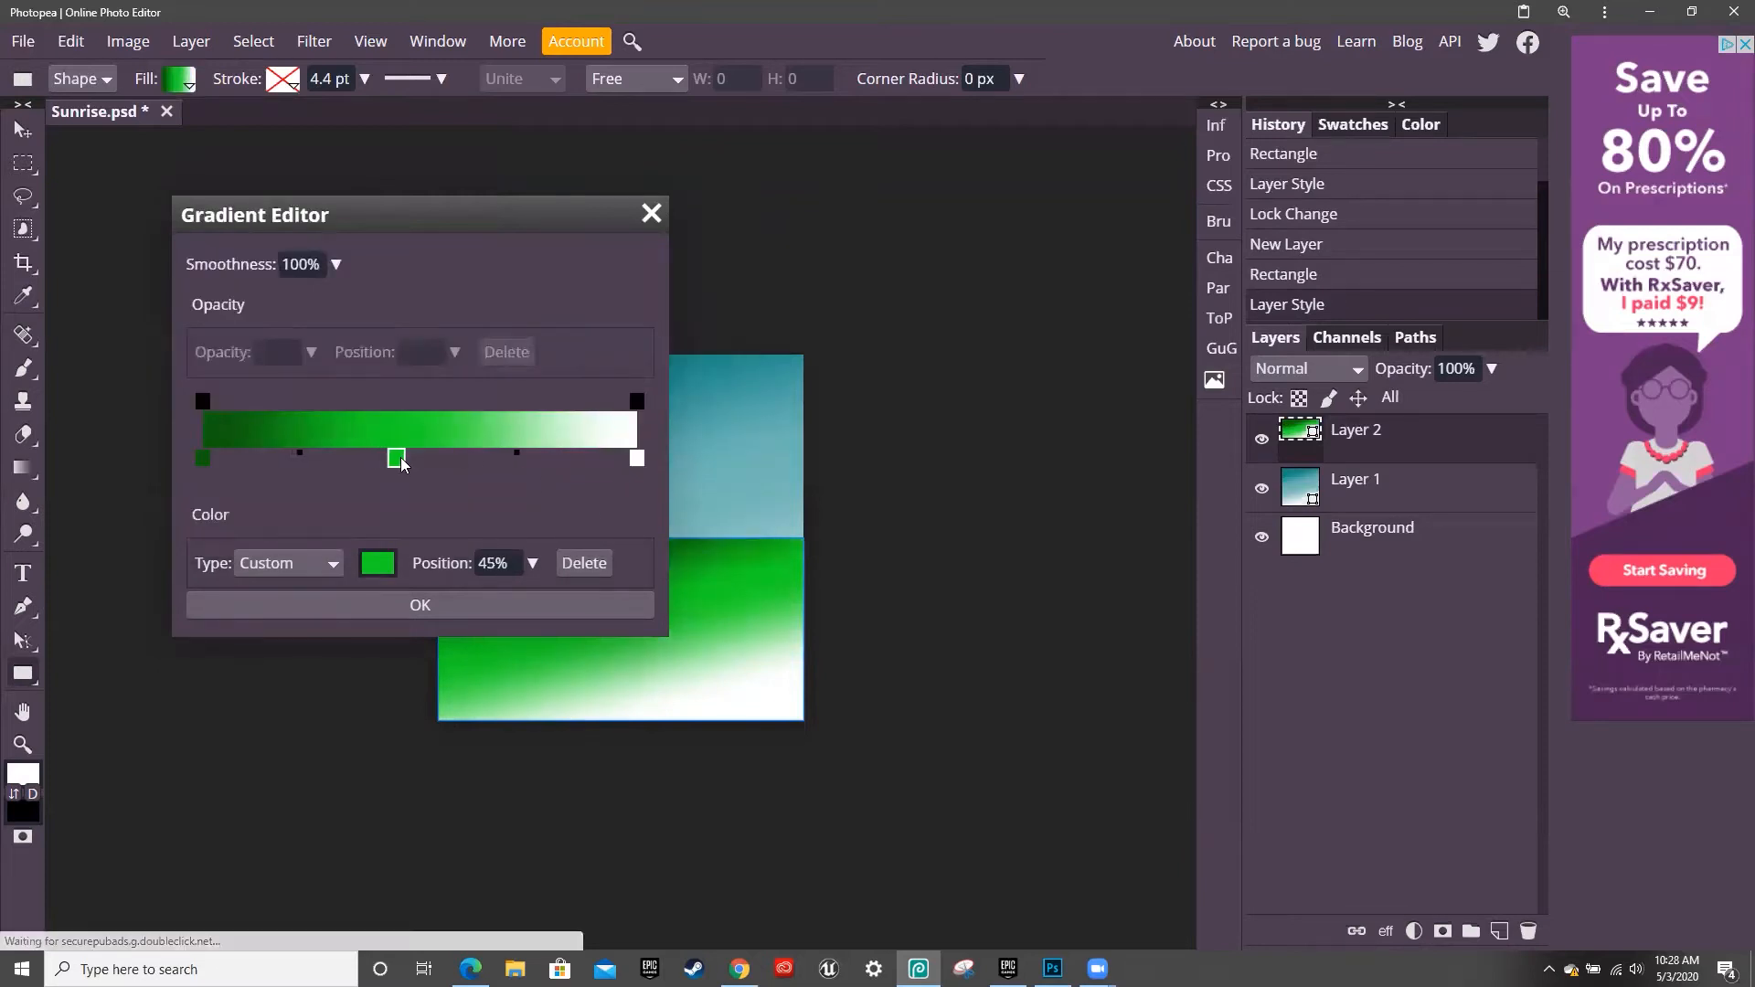
{"action": "double_click", "coordinate": [402, 461]}
{"action": "left_click", "coordinate": [460, 402]}
{"action": "left_click", "coordinate": [620, 523]}
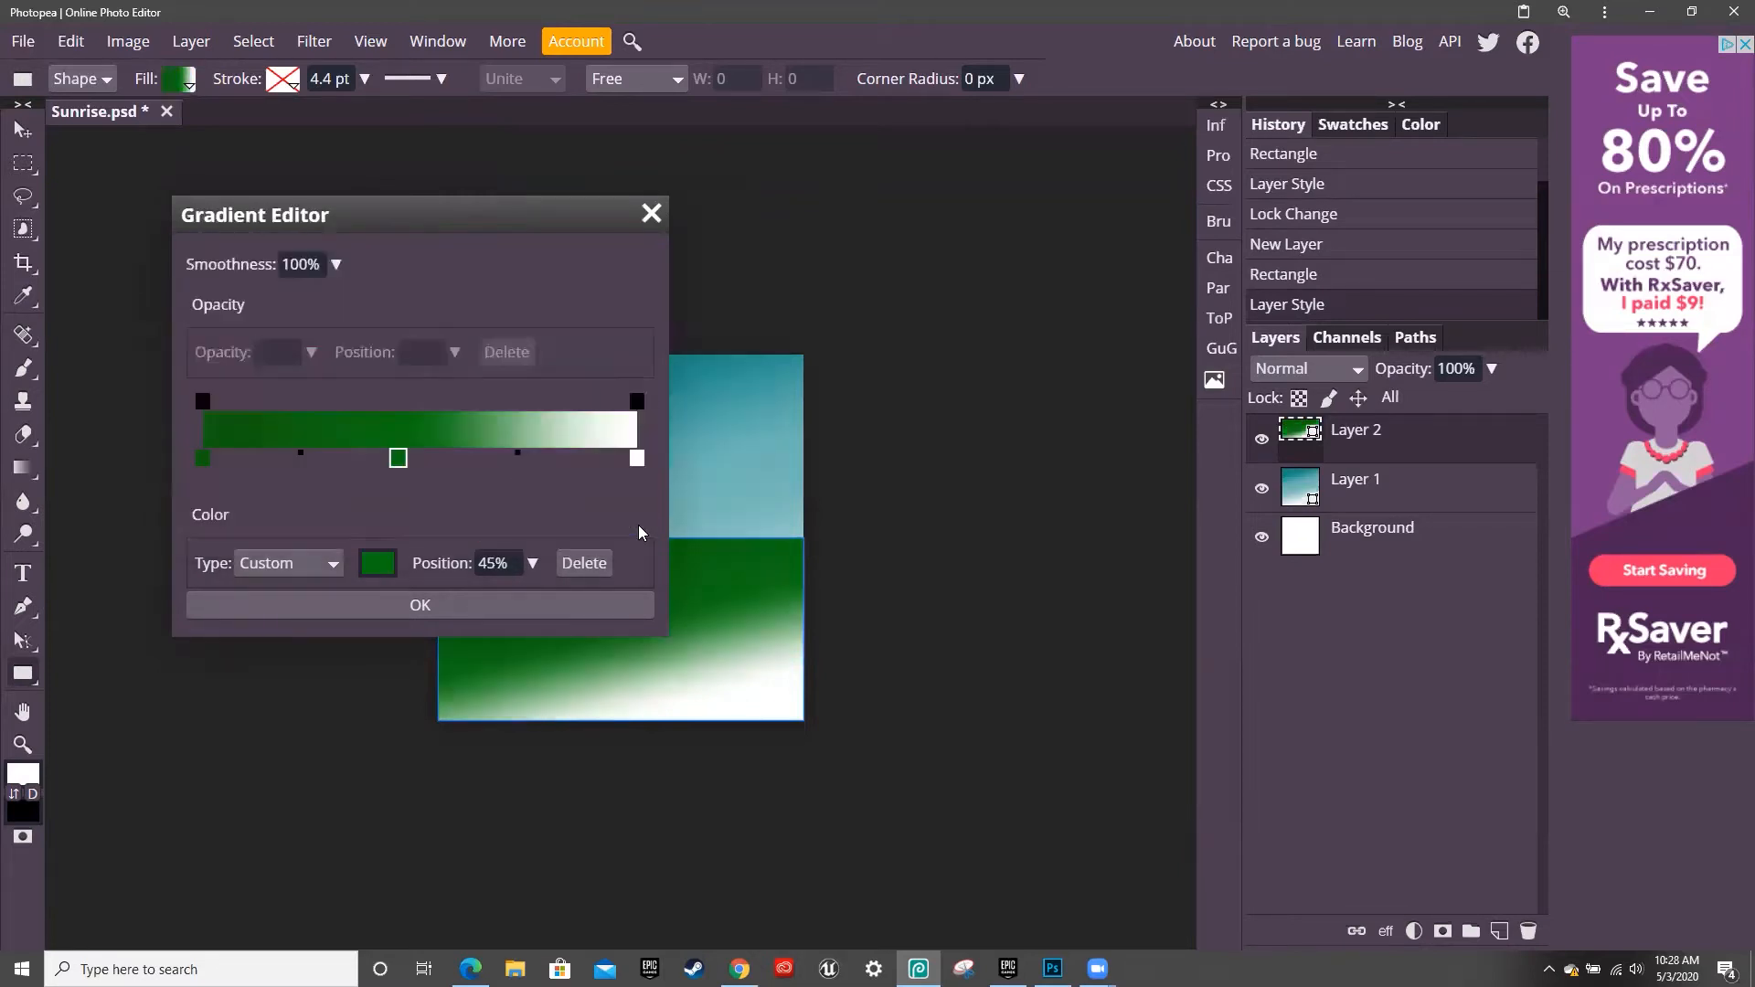
{"action": "double_click", "coordinate": [405, 461]}
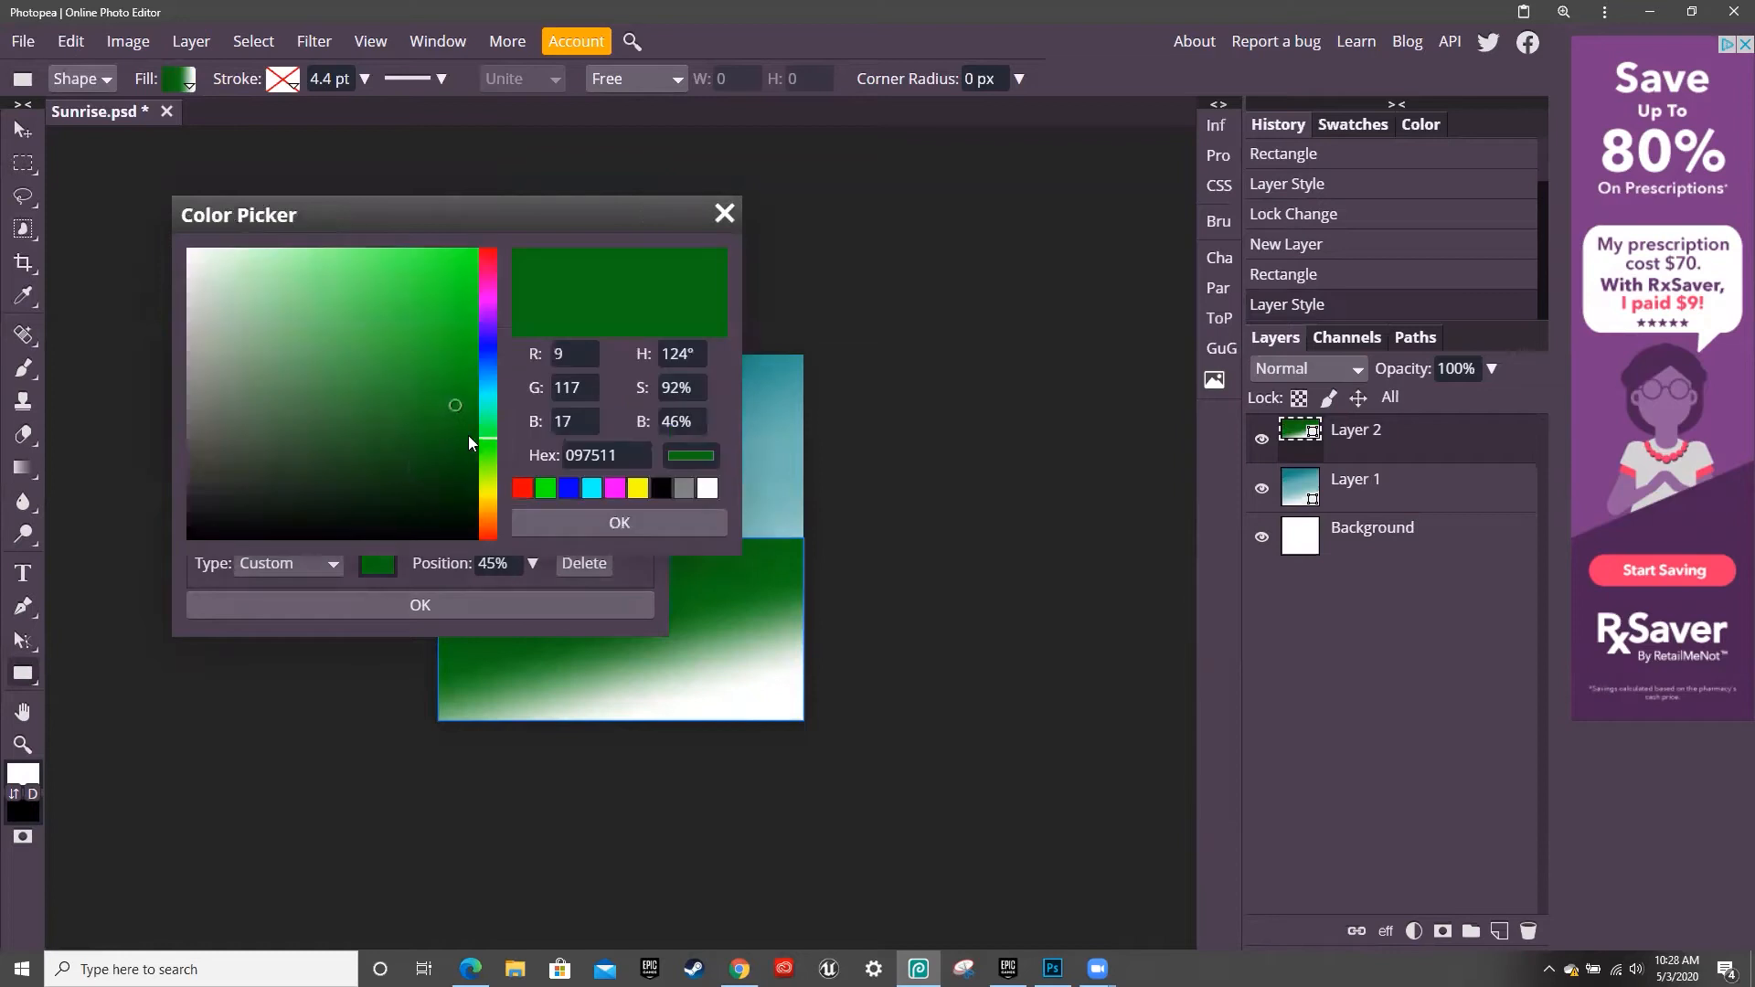
{"action": "left_click", "coordinate": [455, 369]}
{"action": "left_click", "coordinate": [569, 522]}
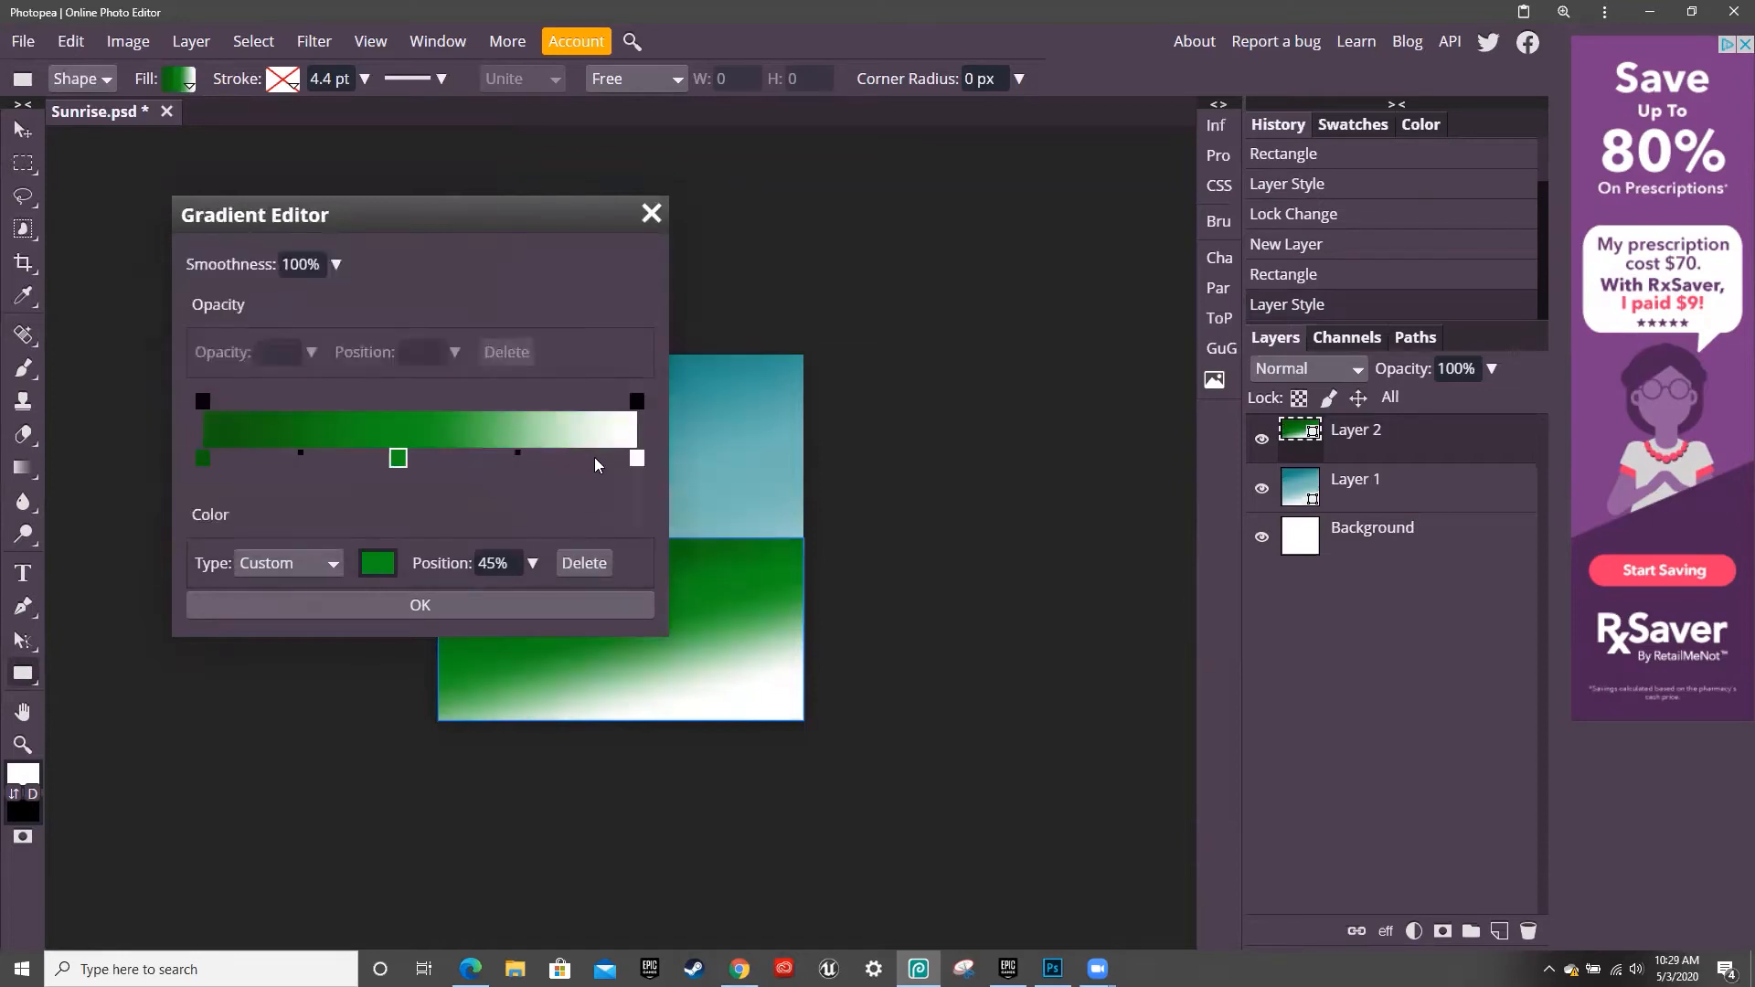
Set the ground gradient's end color stop to a pale mint green and its angle to 64°
{"action": "double_click", "coordinate": [637, 458]}
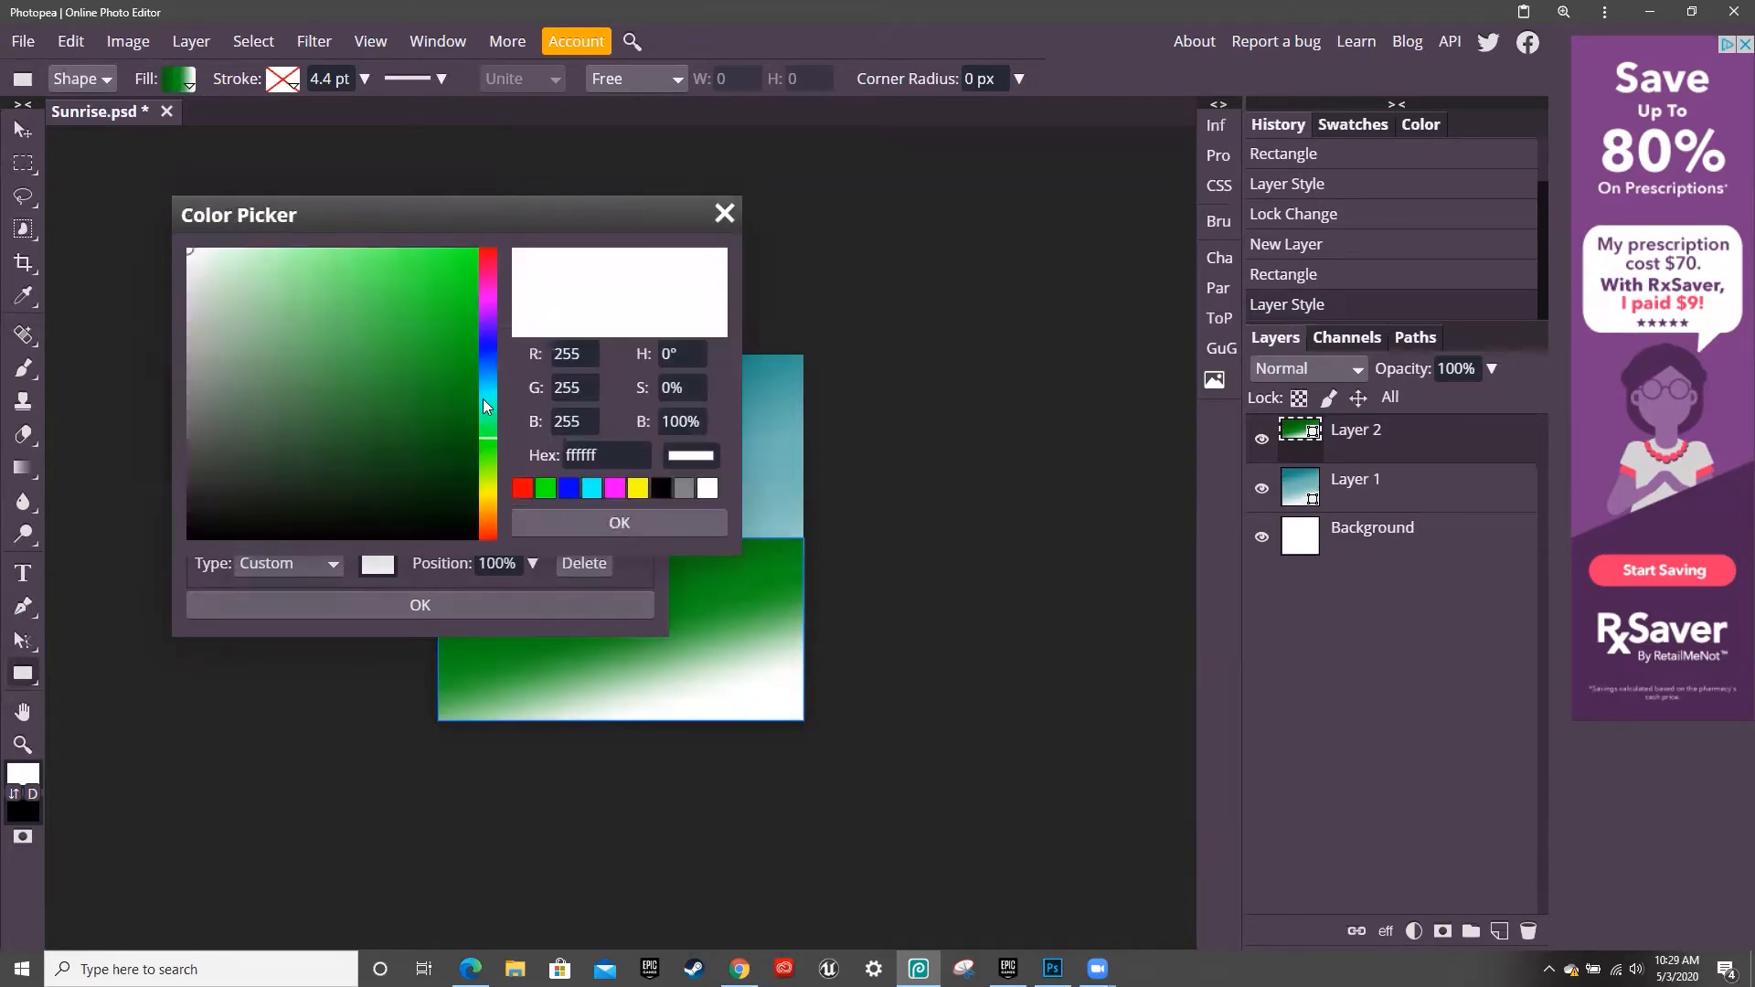
{"action": "left_click", "coordinate": [260, 270]}
{"action": "left_click", "coordinate": [597, 523]}
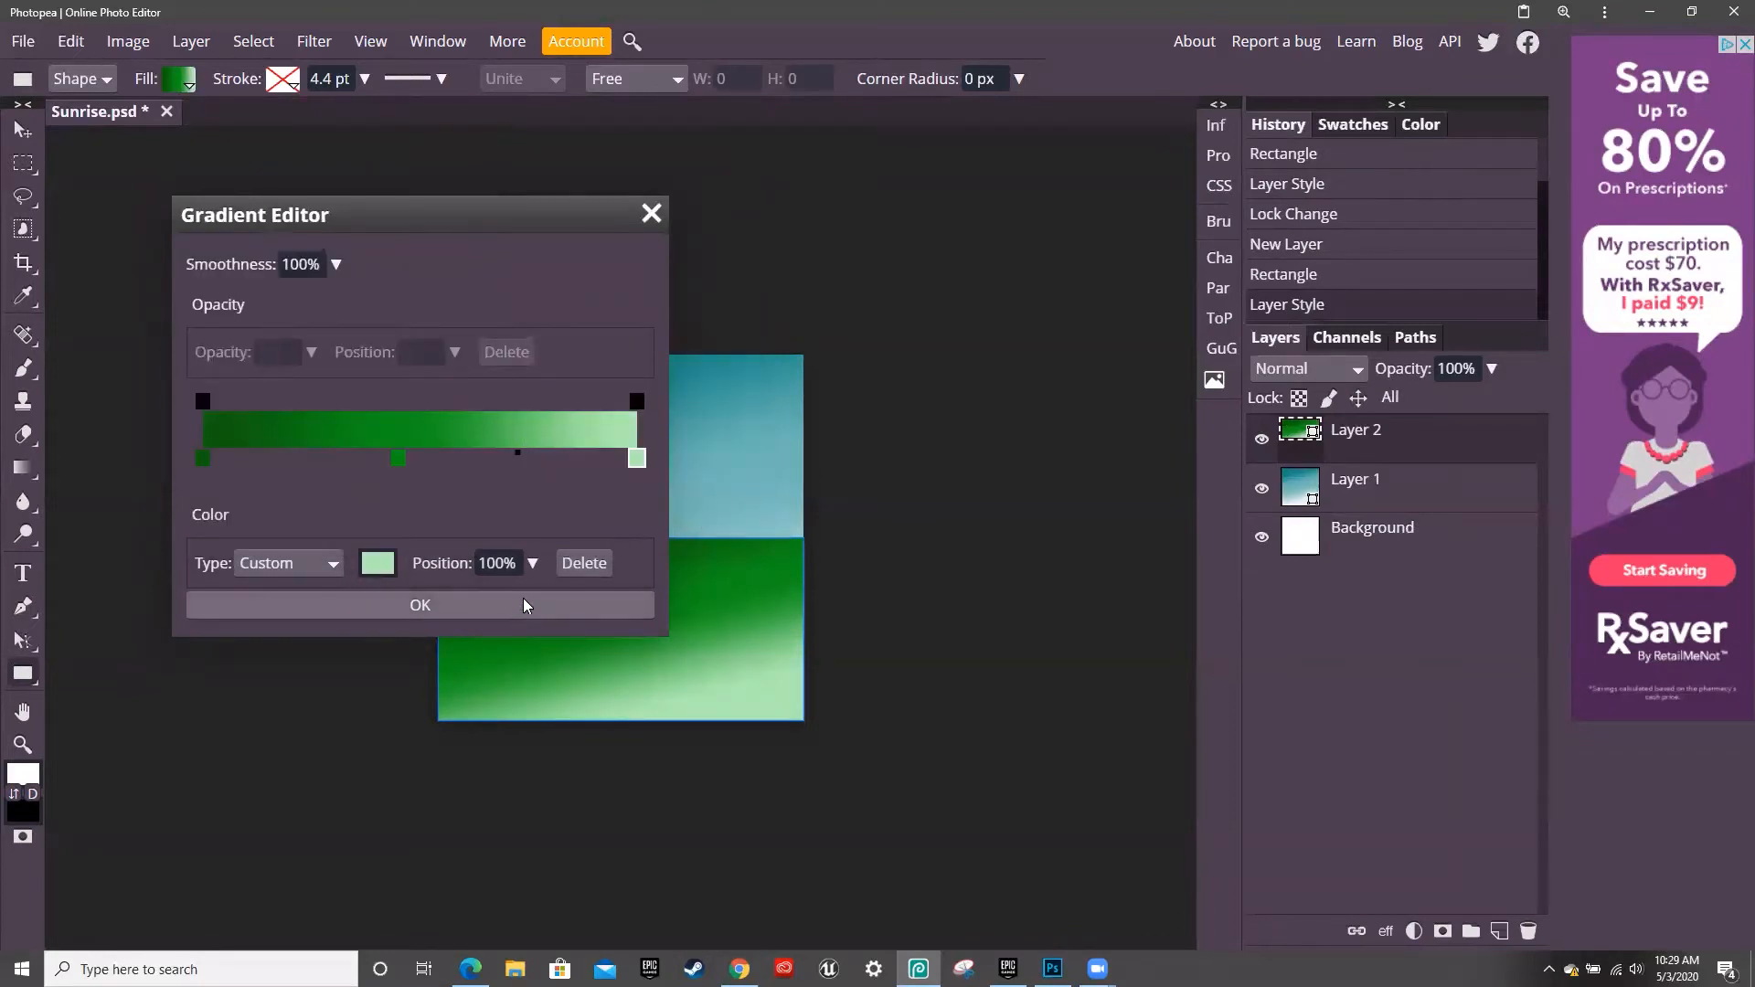
{"action": "left_click", "coordinate": [183, 82]}
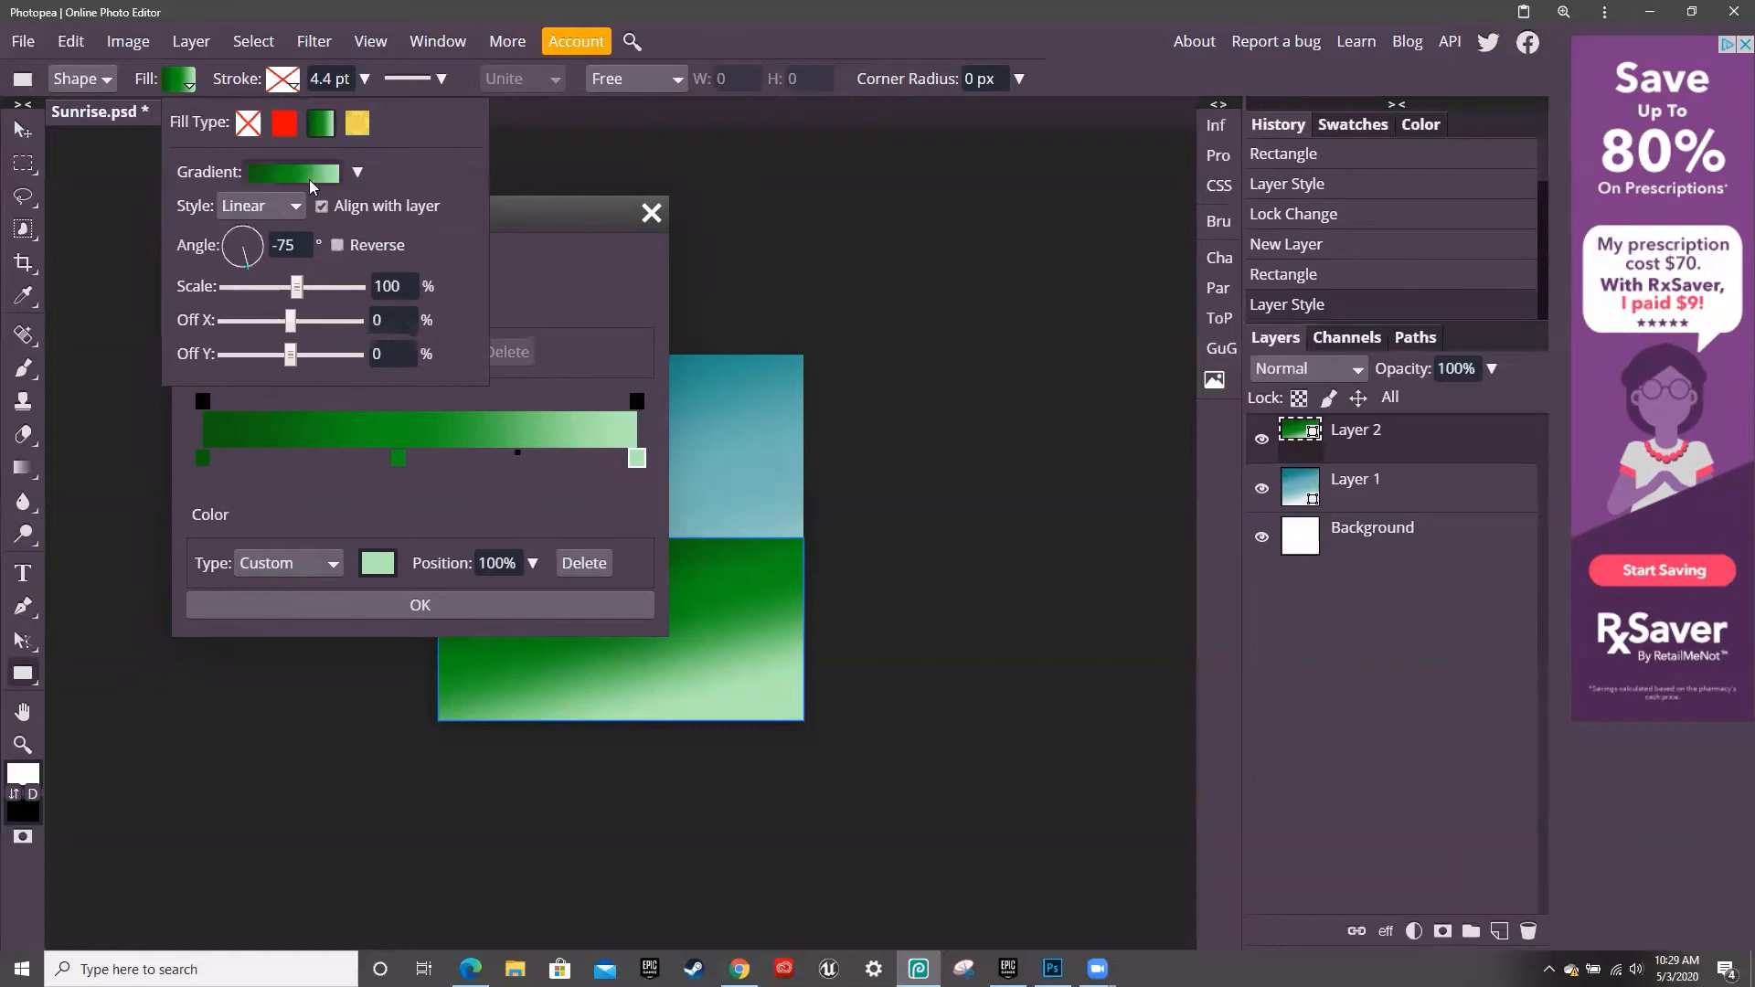
{"action": "left_click_drag", "start_coordinate": [251, 260], "coordinate": [285, 176]}
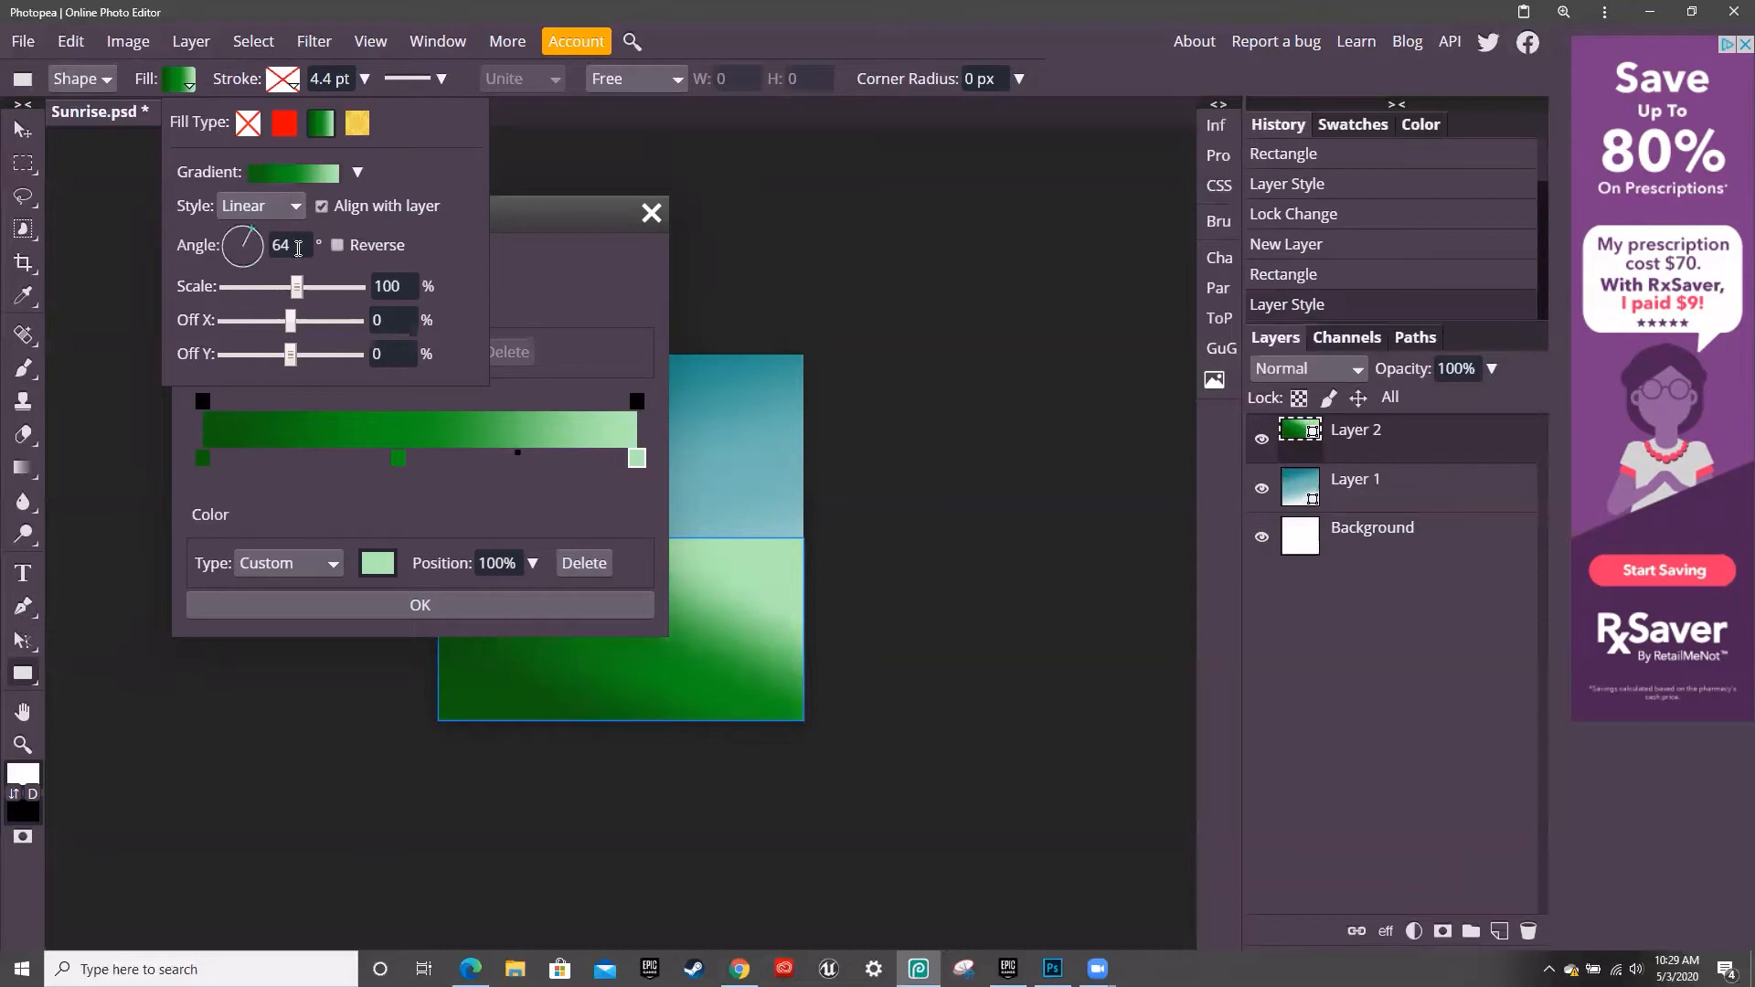
Try the Radial and Angle styles on the ground gradient and return it to Linear
{"action": "left_click", "coordinate": [273, 207]}
{"action": "left_click", "coordinate": [275, 225]}
{"action": "left_click", "coordinate": [272, 209]}
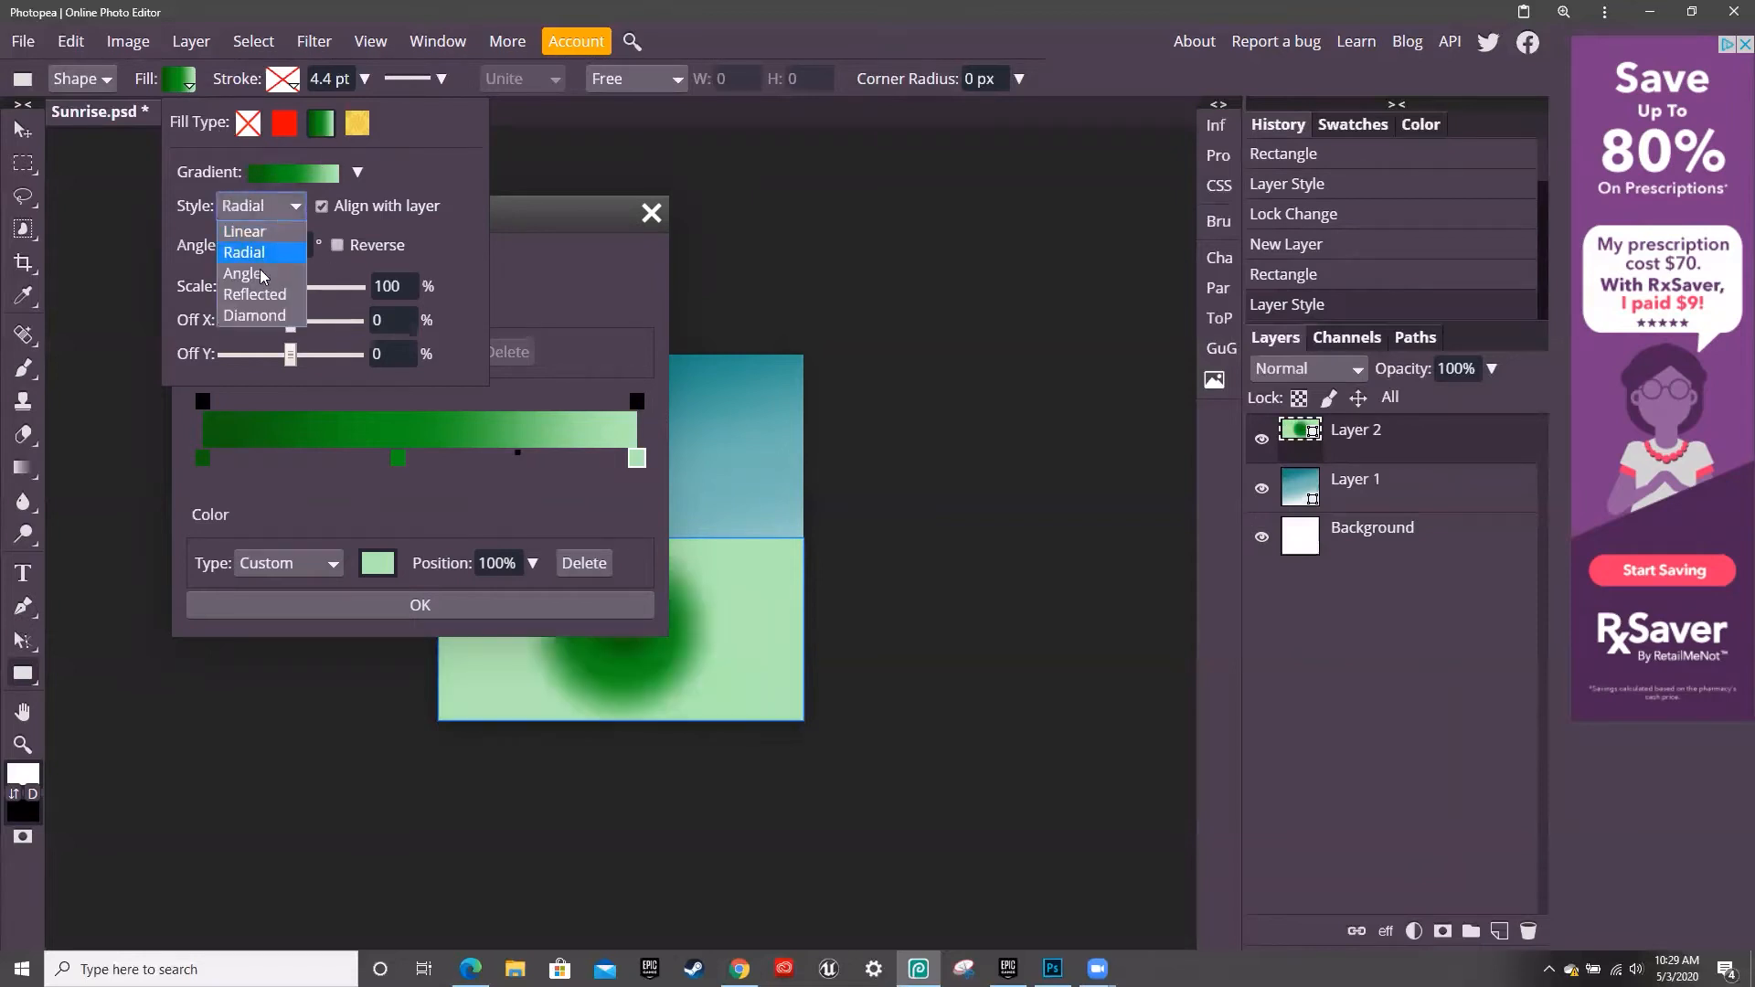
{"action": "left_click", "coordinate": [275, 274]}
{"action": "left_click", "coordinate": [273, 209]}
{"action": "left_click", "coordinate": [274, 229]}
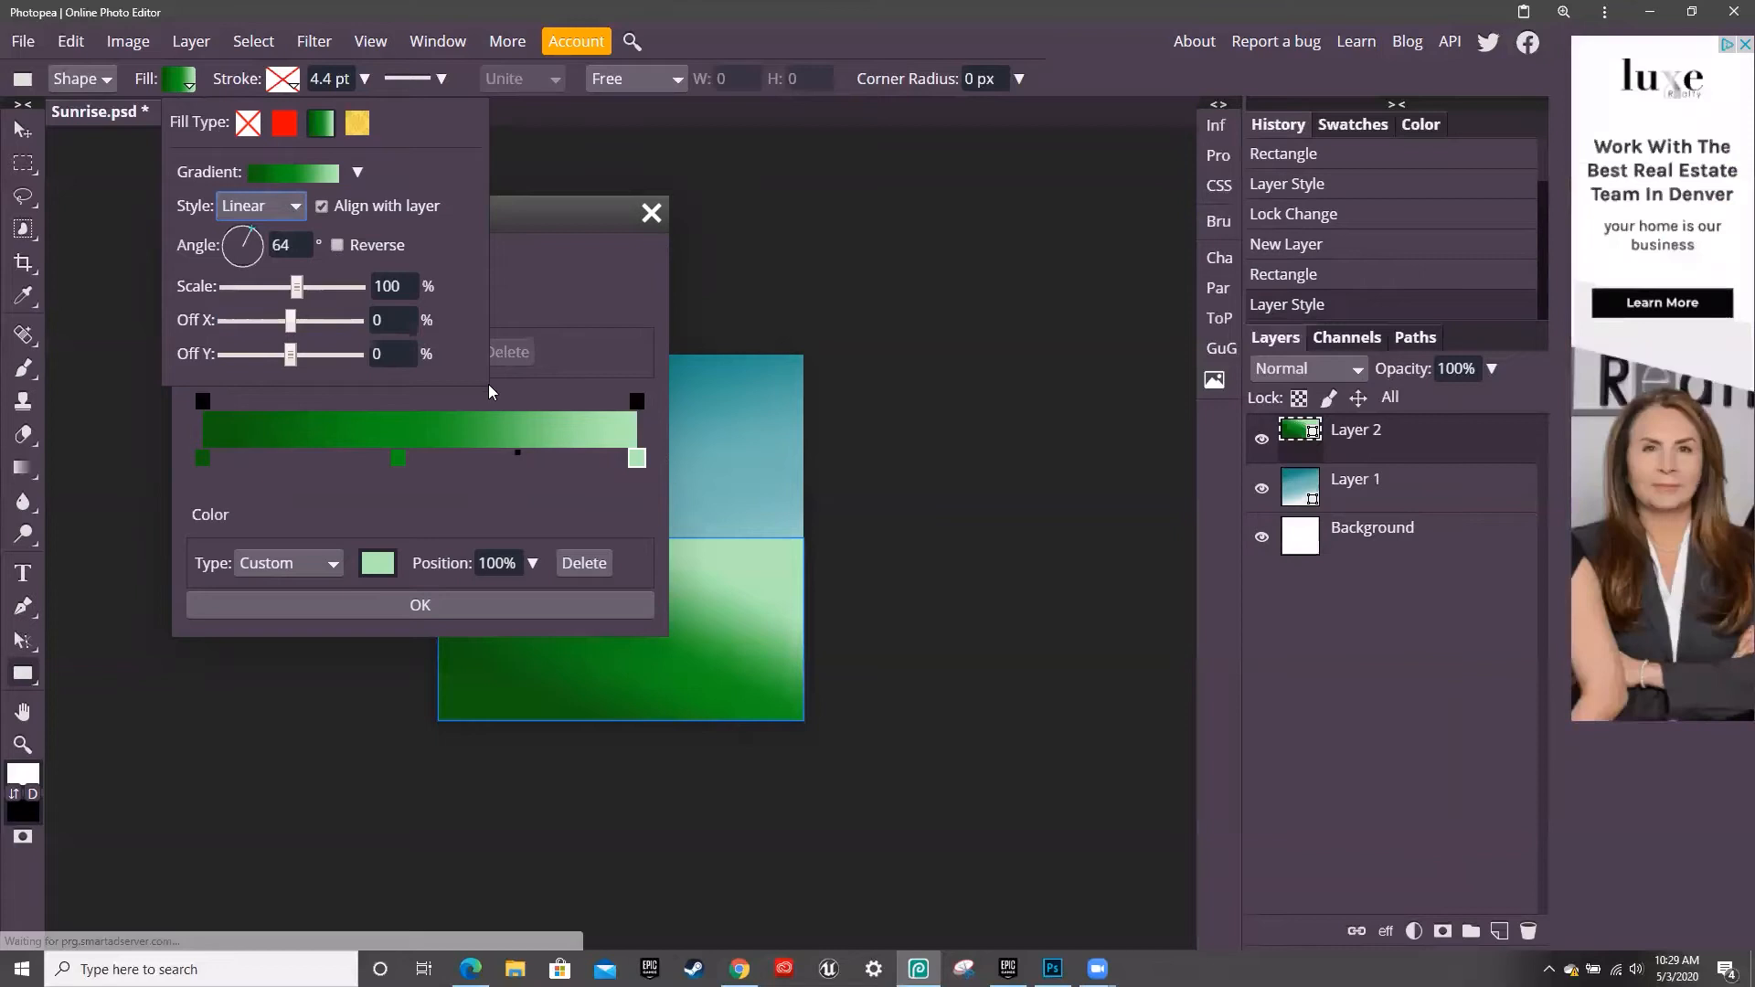
Apply the edited ground gradient and rename the teal sky layer to Background
{"action": "left_click", "coordinate": [449, 609]}
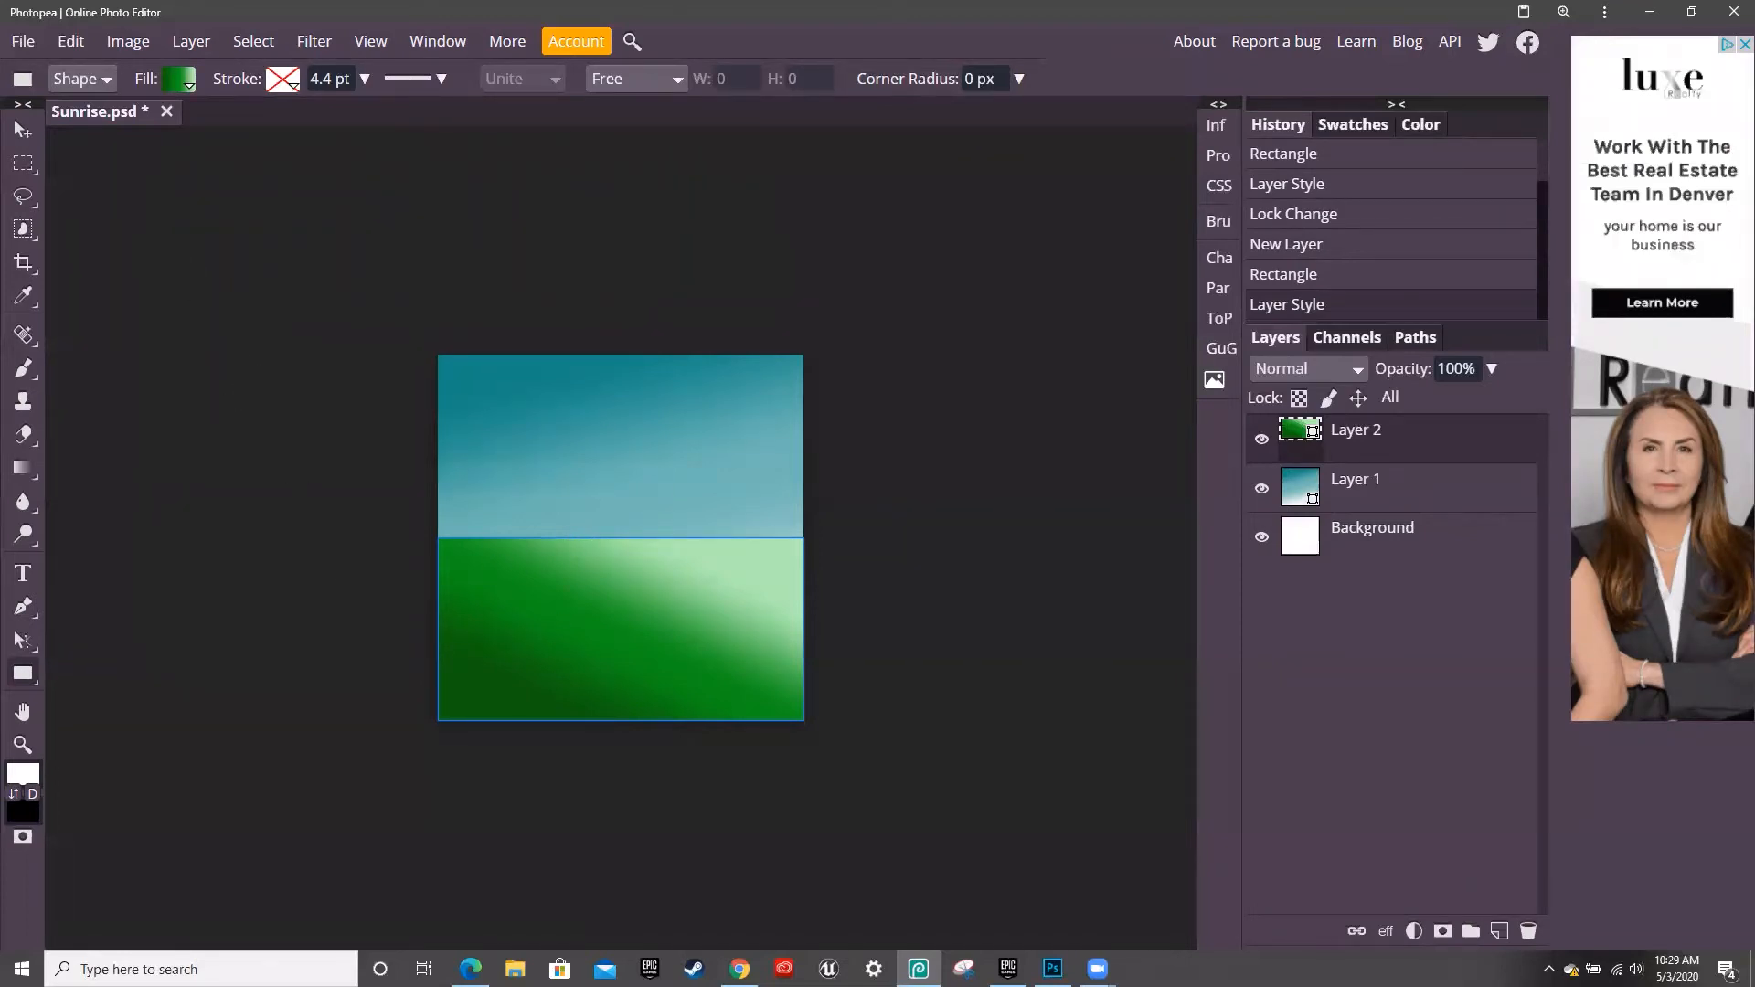
{"action": "double_click", "coordinate": [1381, 483]}
{"action": "type", "text": "Background"}
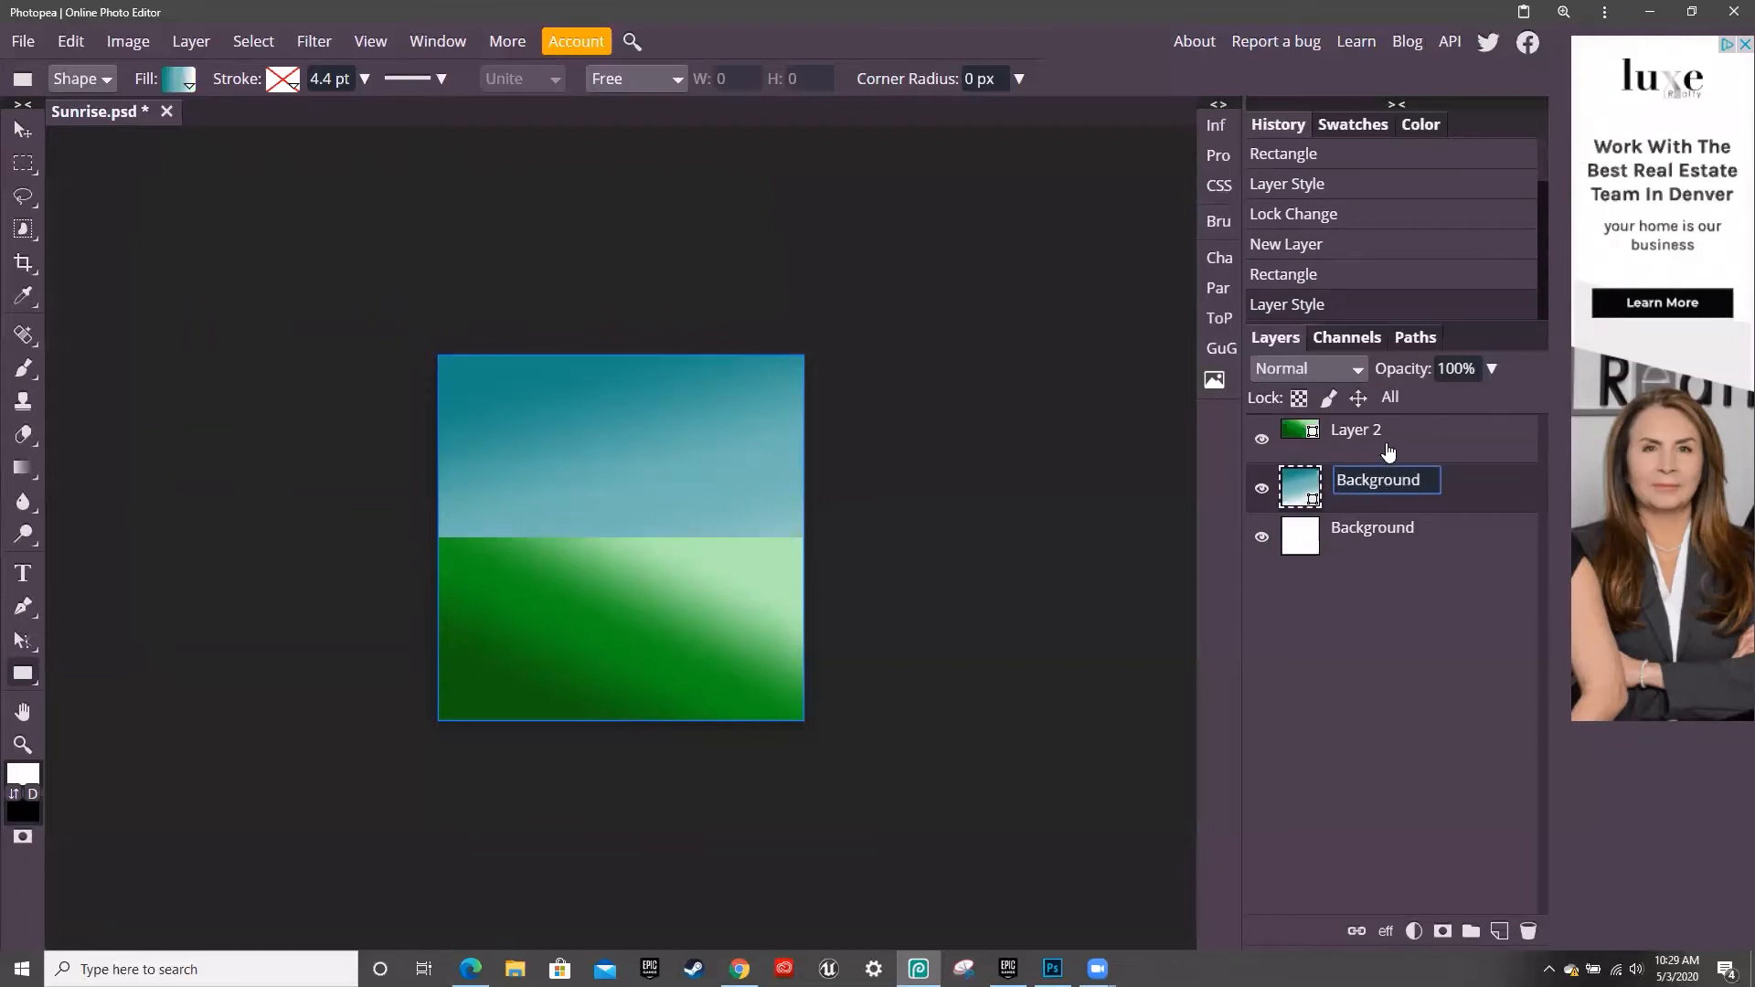
{"action": "key", "text": "Return"}
Rename the green ground layer to Foreground
{"action": "left_click", "coordinate": [1374, 437]}
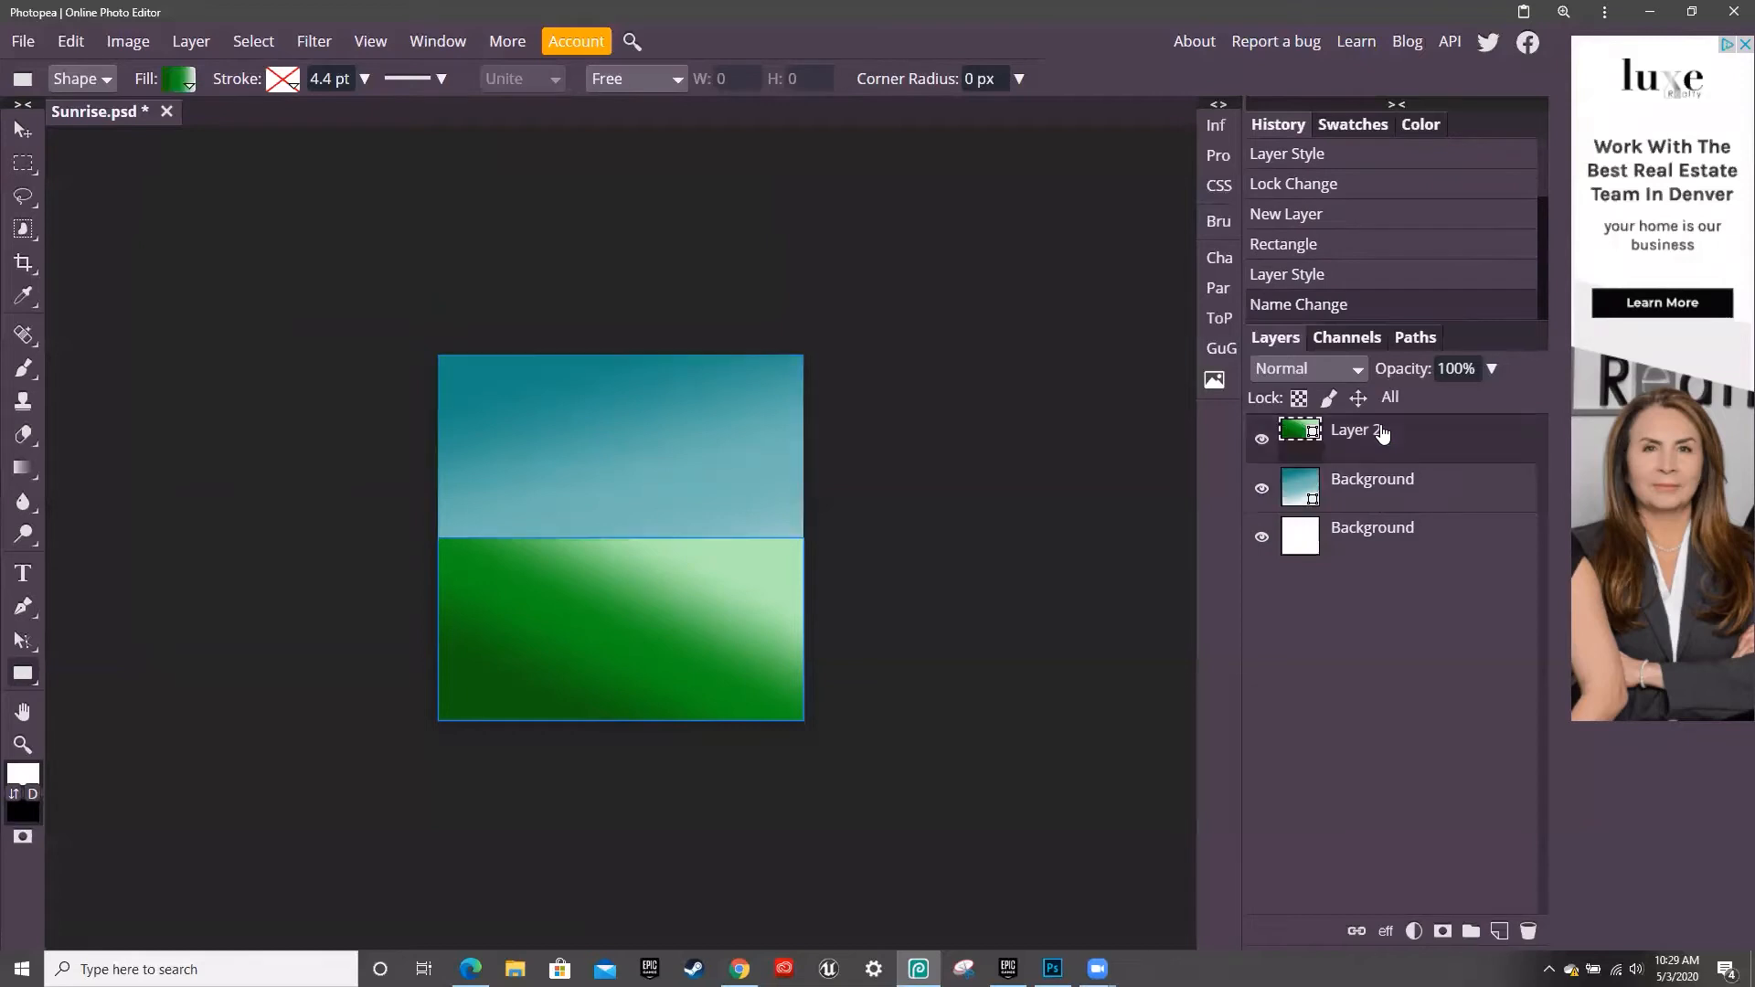
{"action": "double_click", "coordinate": [1373, 435]}
{"action": "key", "text": "BackSpace"}
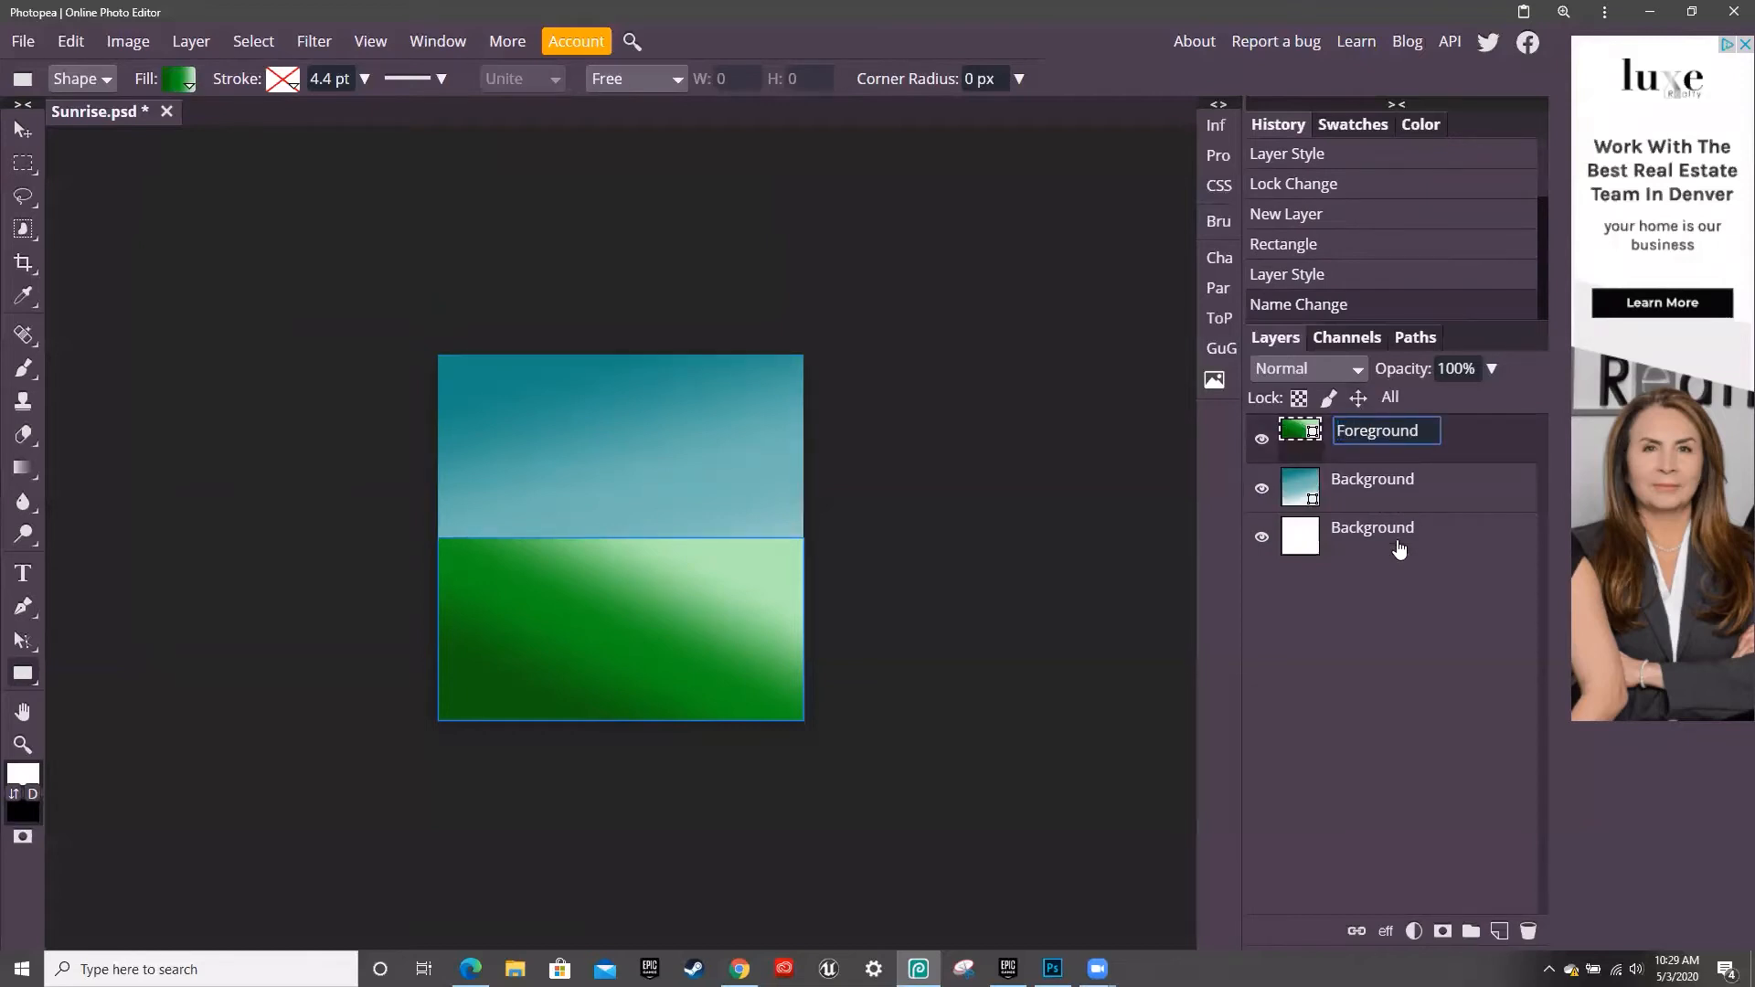
{"action": "key", "text": "Return"}
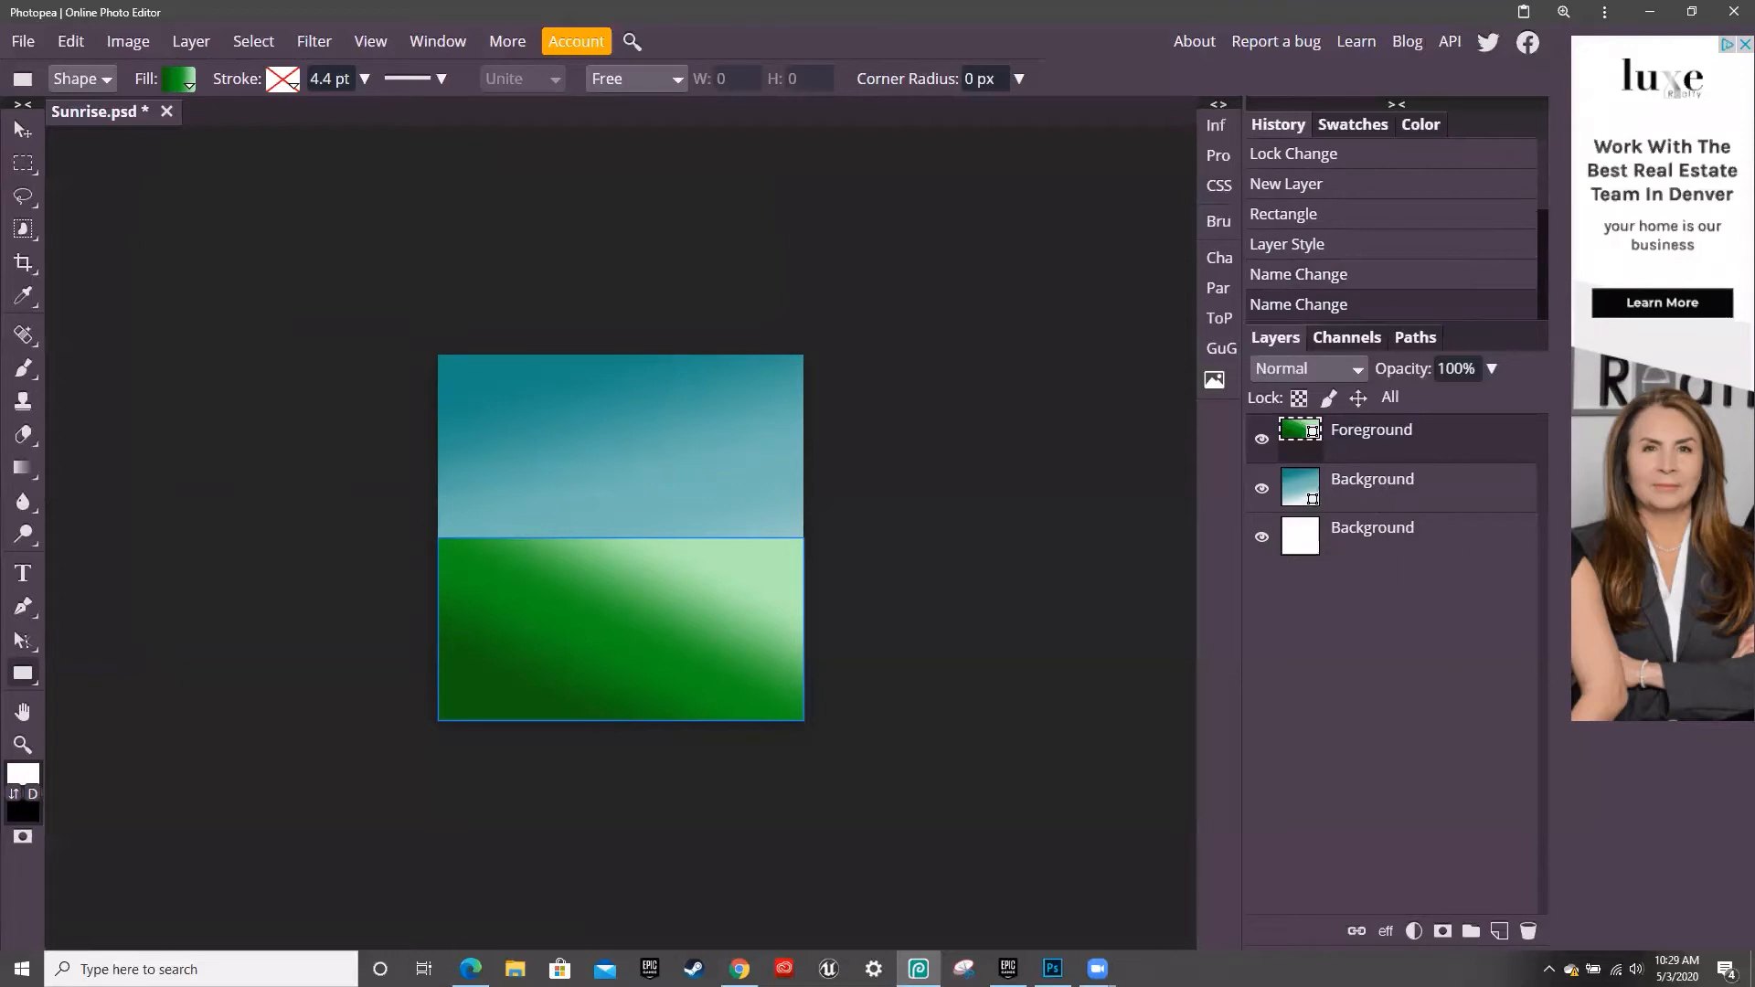
Add a new layer directly beneath Foreground and draw a small, nearly round ellipse on it, straddling the horizon near the canvas's right edge
{"action": "left_click", "coordinate": [1500, 931]}
{"action": "left_click_drag", "start_coordinate": [1393, 441], "coordinate": [1403, 503]}
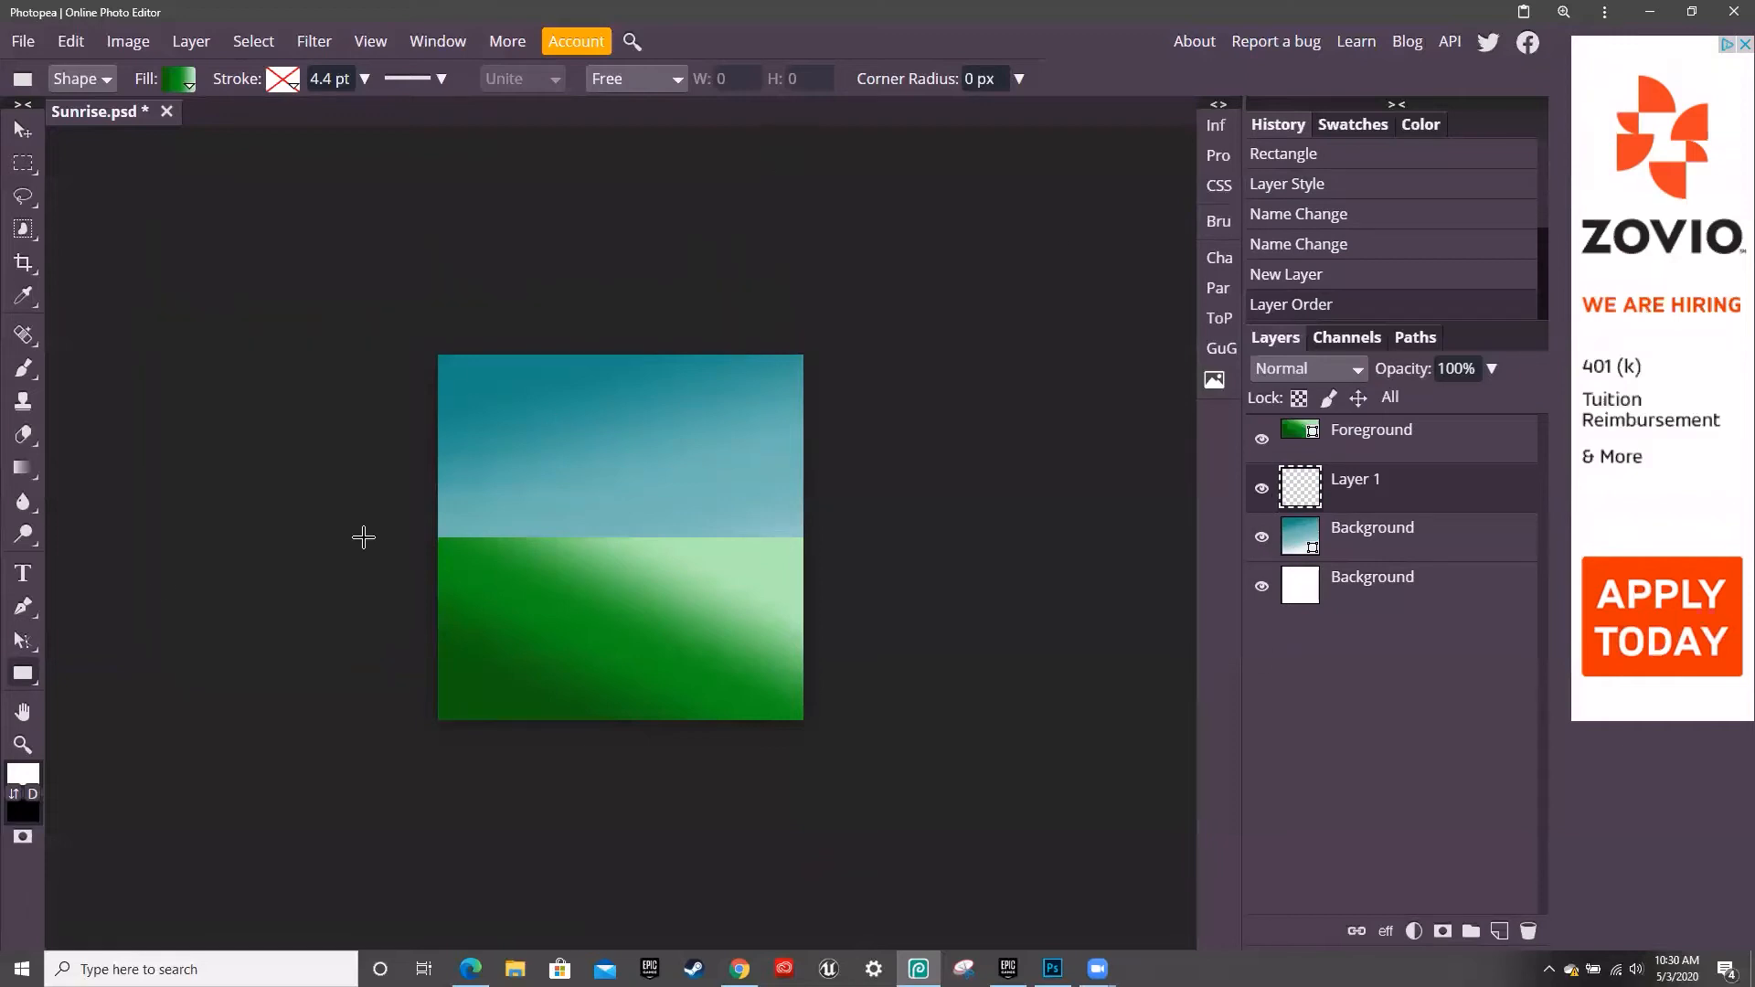
{"action": "right_click", "coordinate": [23, 674]}
{"action": "left_click", "coordinate": [101, 712]}
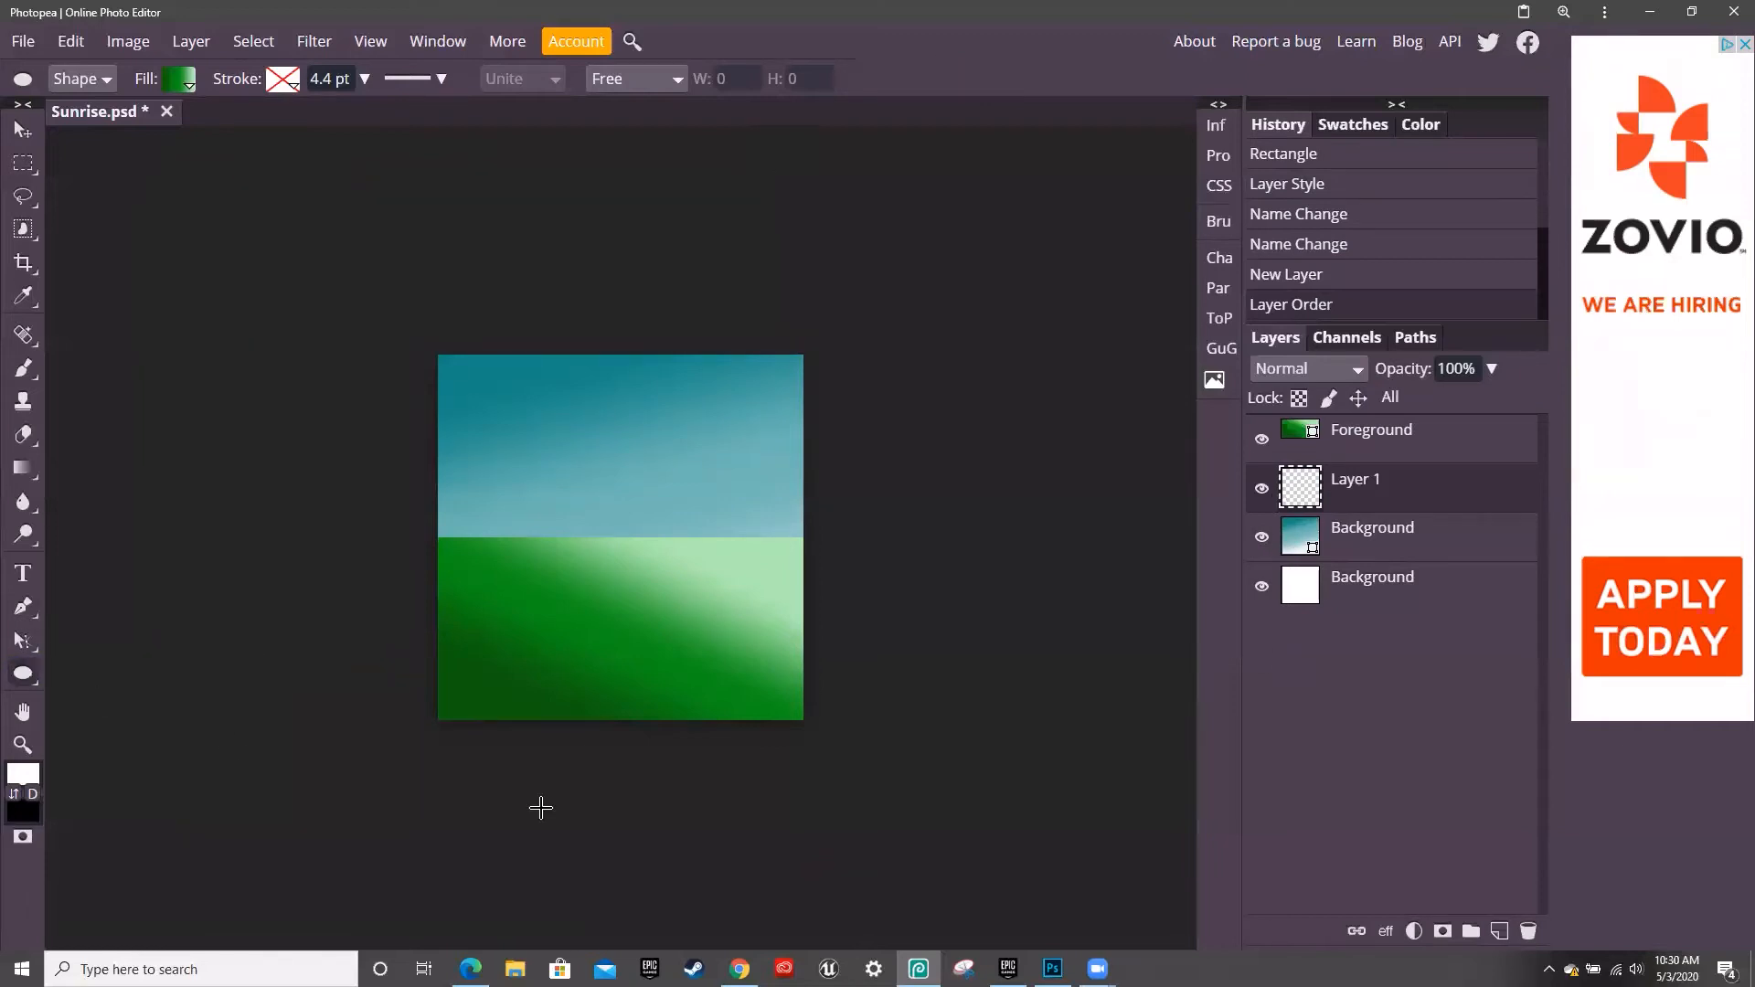
{"action": "left_click_drag", "start_coordinate": [707, 496], "coordinate": [780, 574]}
Give the sun ellipse a pattern fill, sampling several presets and settling on the yellow swirl pattern
{"action": "left_click", "coordinate": [180, 82]}
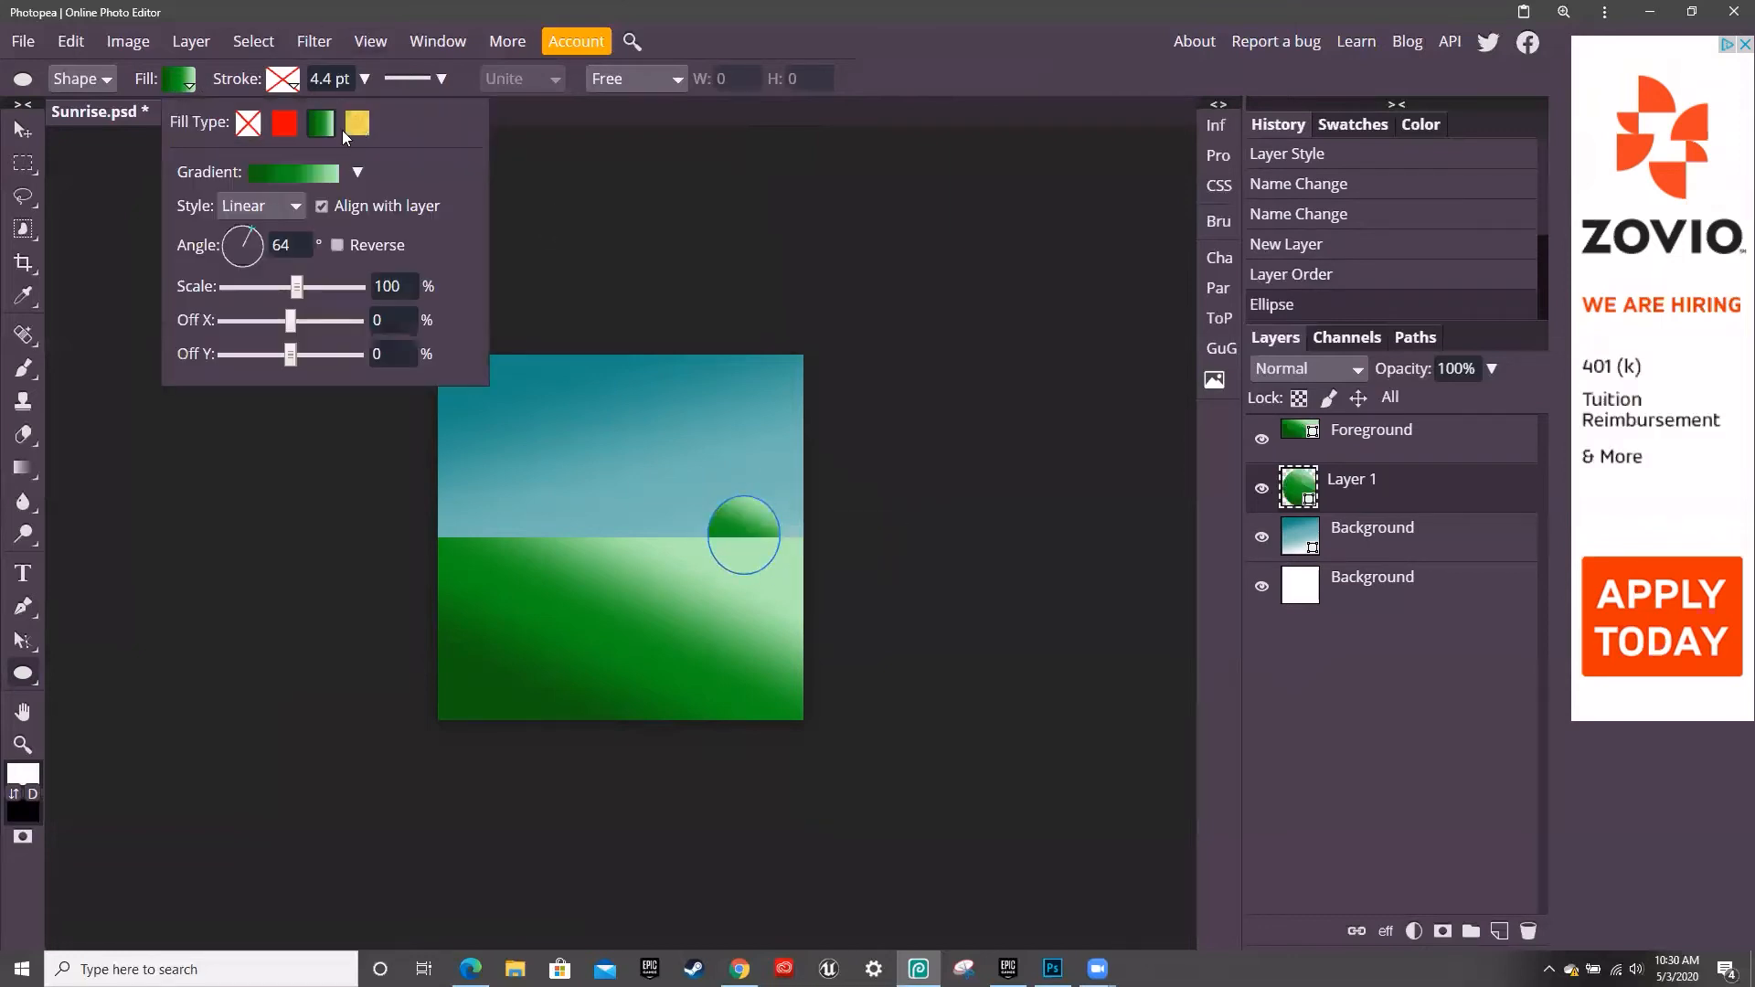
{"action": "left_click", "coordinate": [356, 125]}
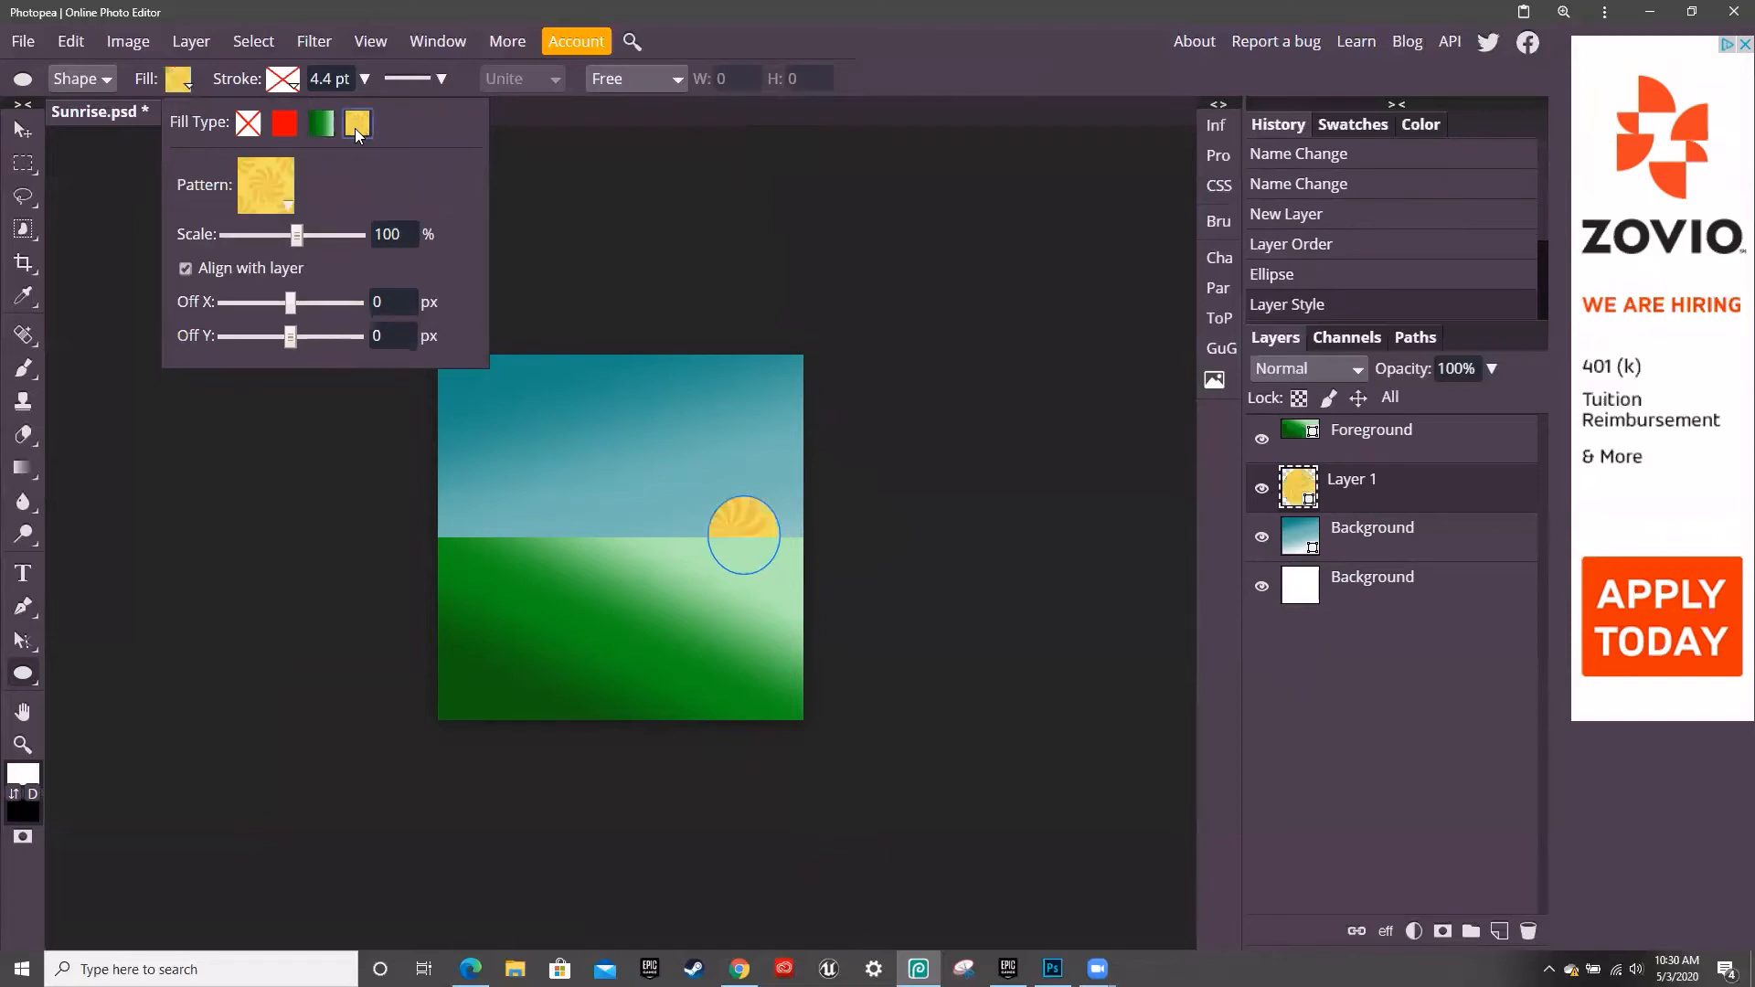
{"action": "left_click", "coordinate": [289, 196]}
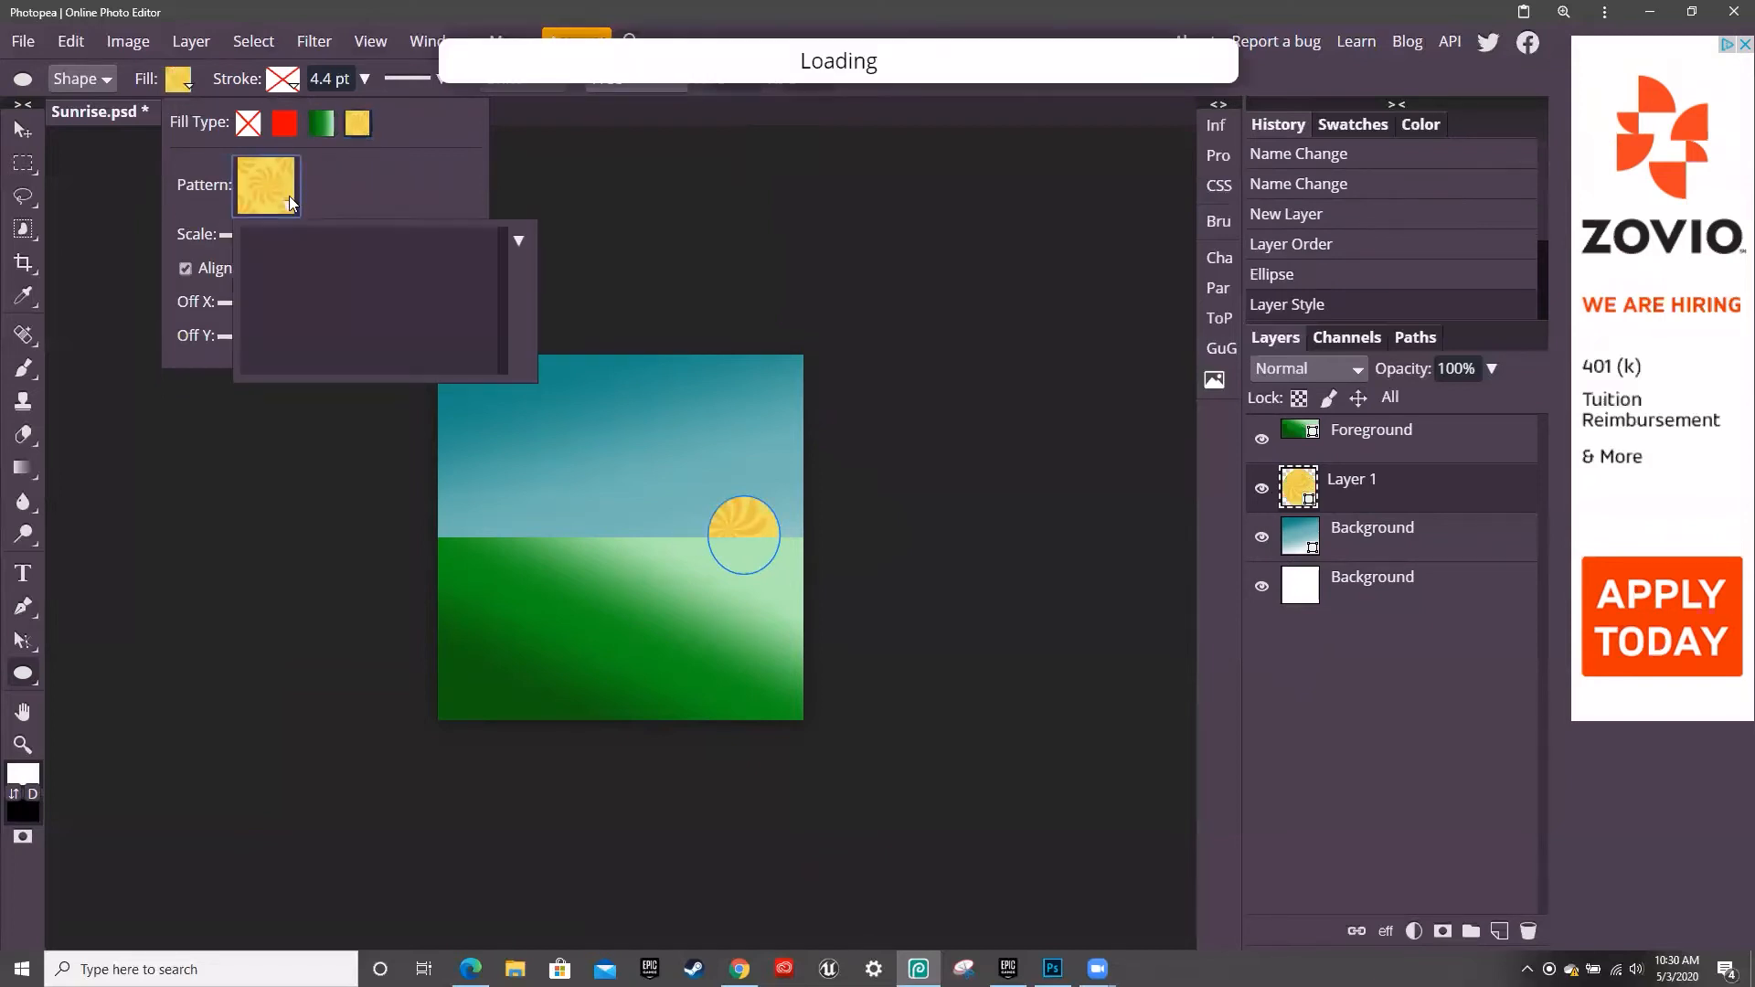
{"action": "left_click", "coordinate": [407, 291]}
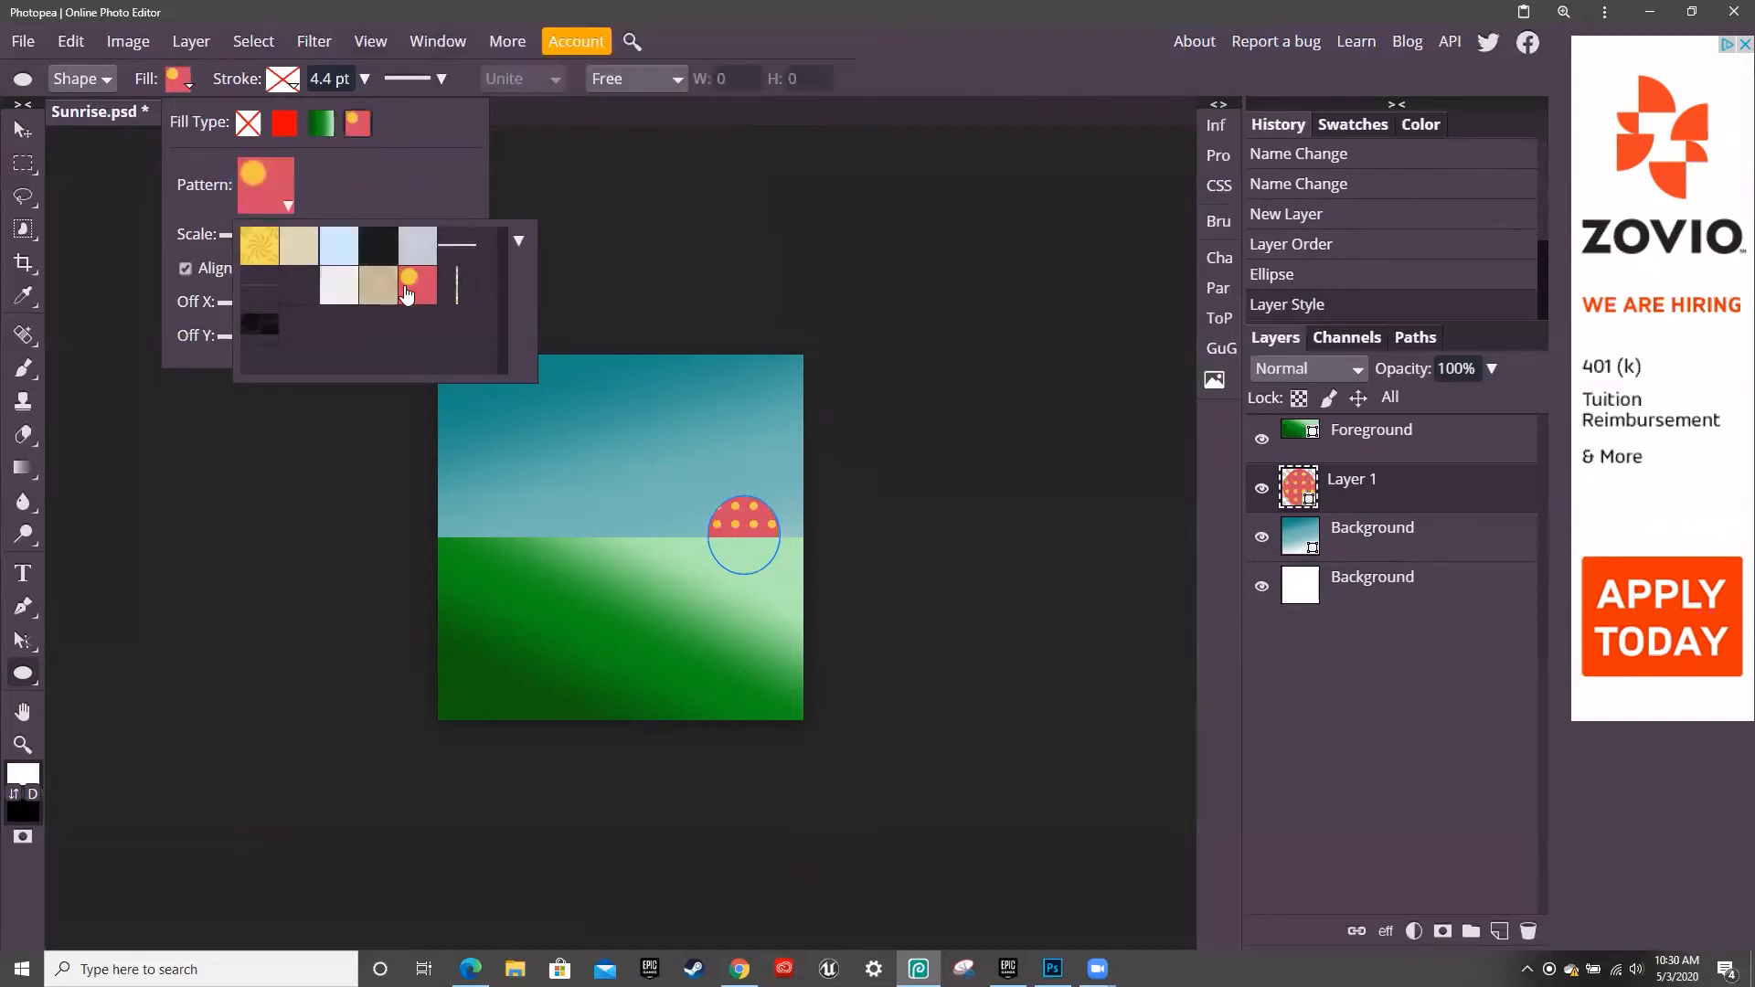
{"action": "left_click", "coordinate": [370, 292]}
{"action": "left_click", "coordinate": [345, 298]}
{"action": "left_click", "coordinate": [261, 248]}
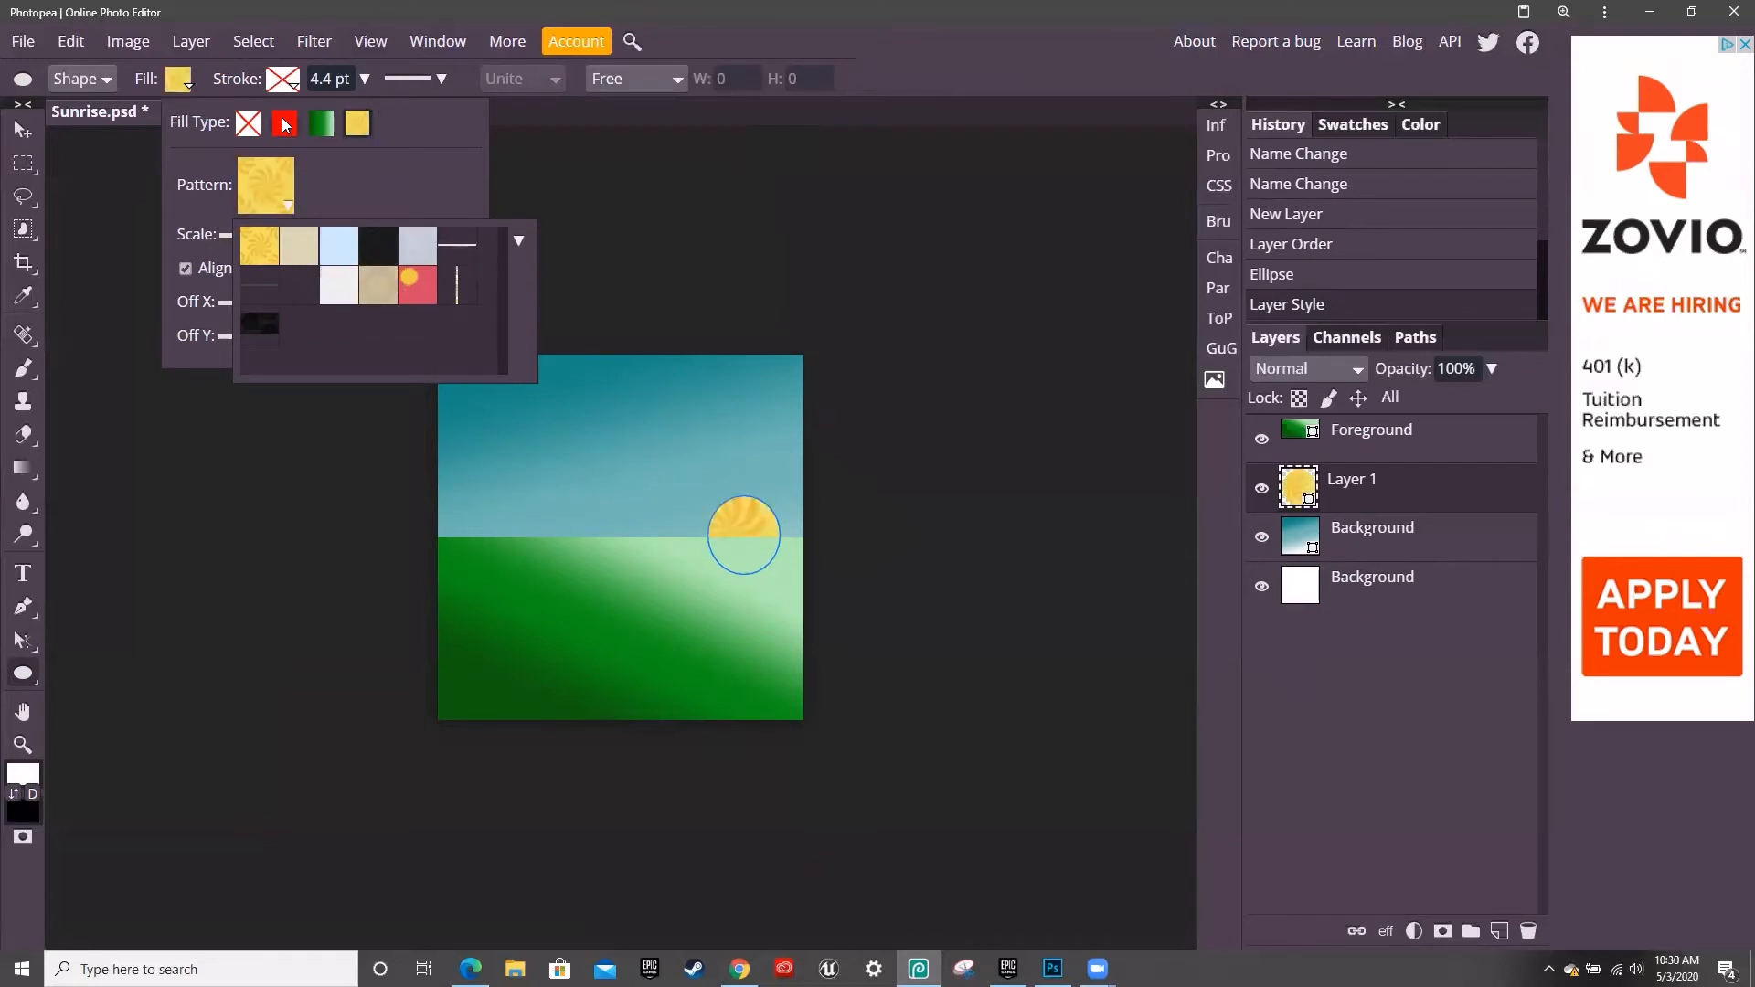
Try a solid yellow fill and the green gradient on the sun, and return to the yellow swirl pattern
{"action": "left_click", "coordinate": [286, 125]}
{"action": "left_click", "coordinate": [325, 206]}
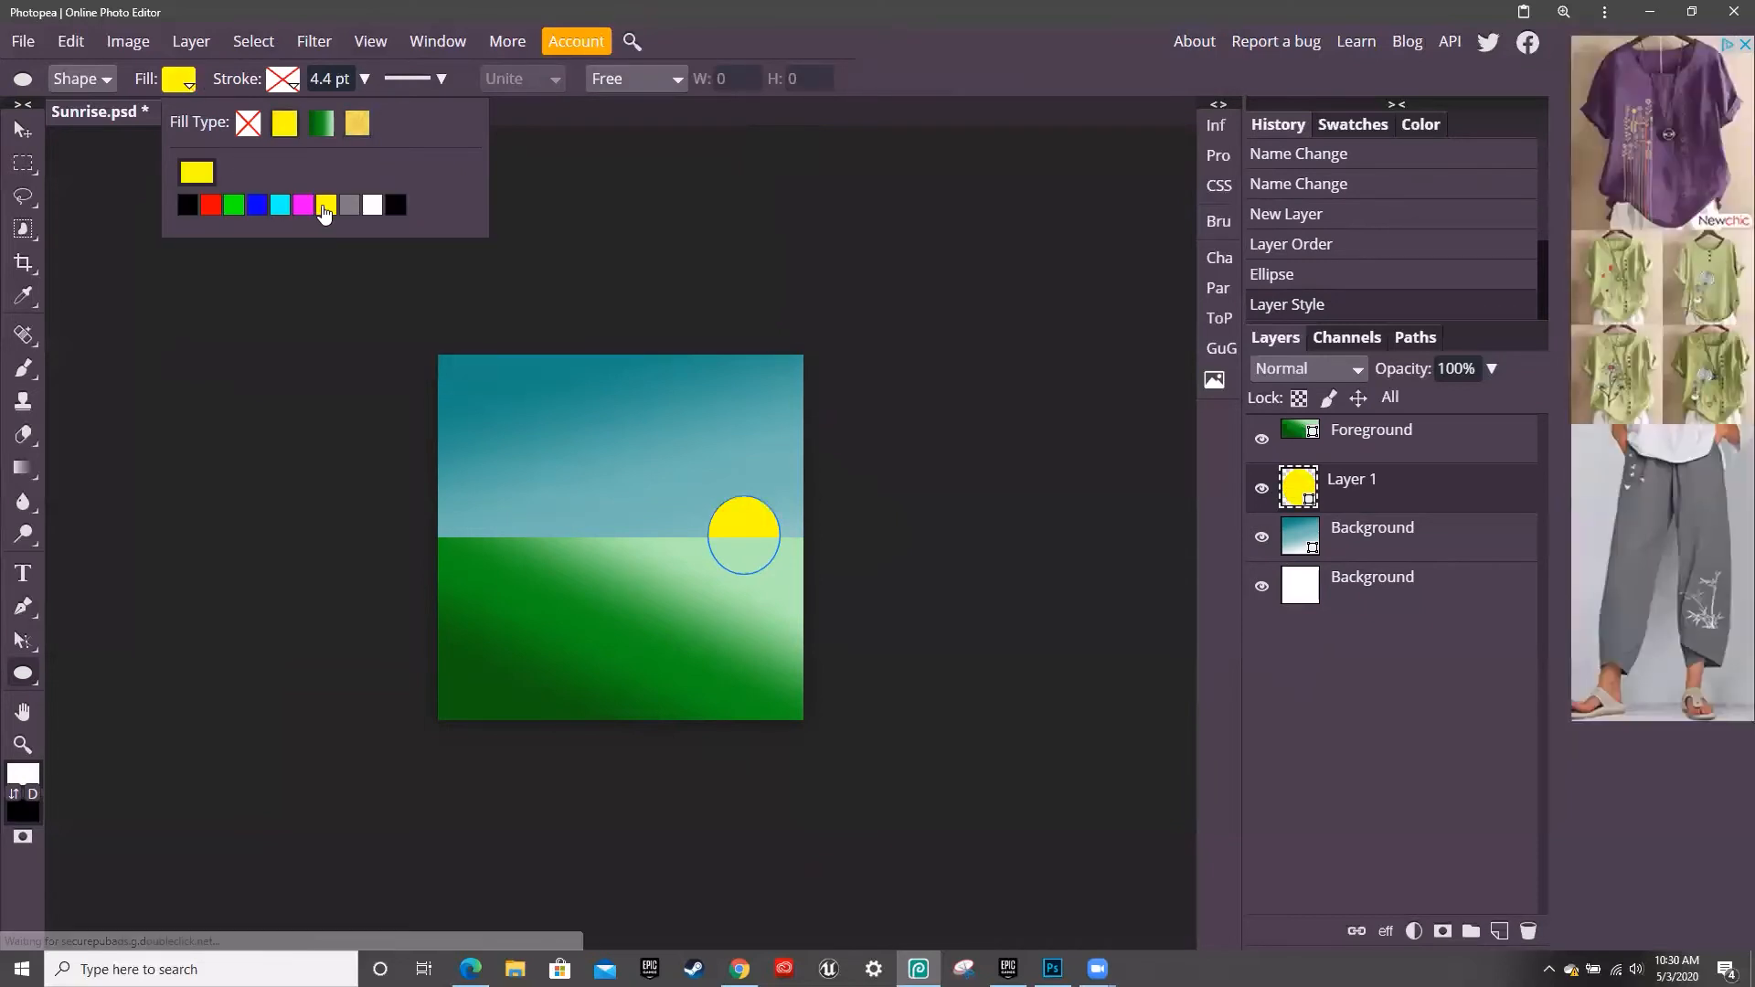
{"action": "left_click", "coordinate": [313, 128]}
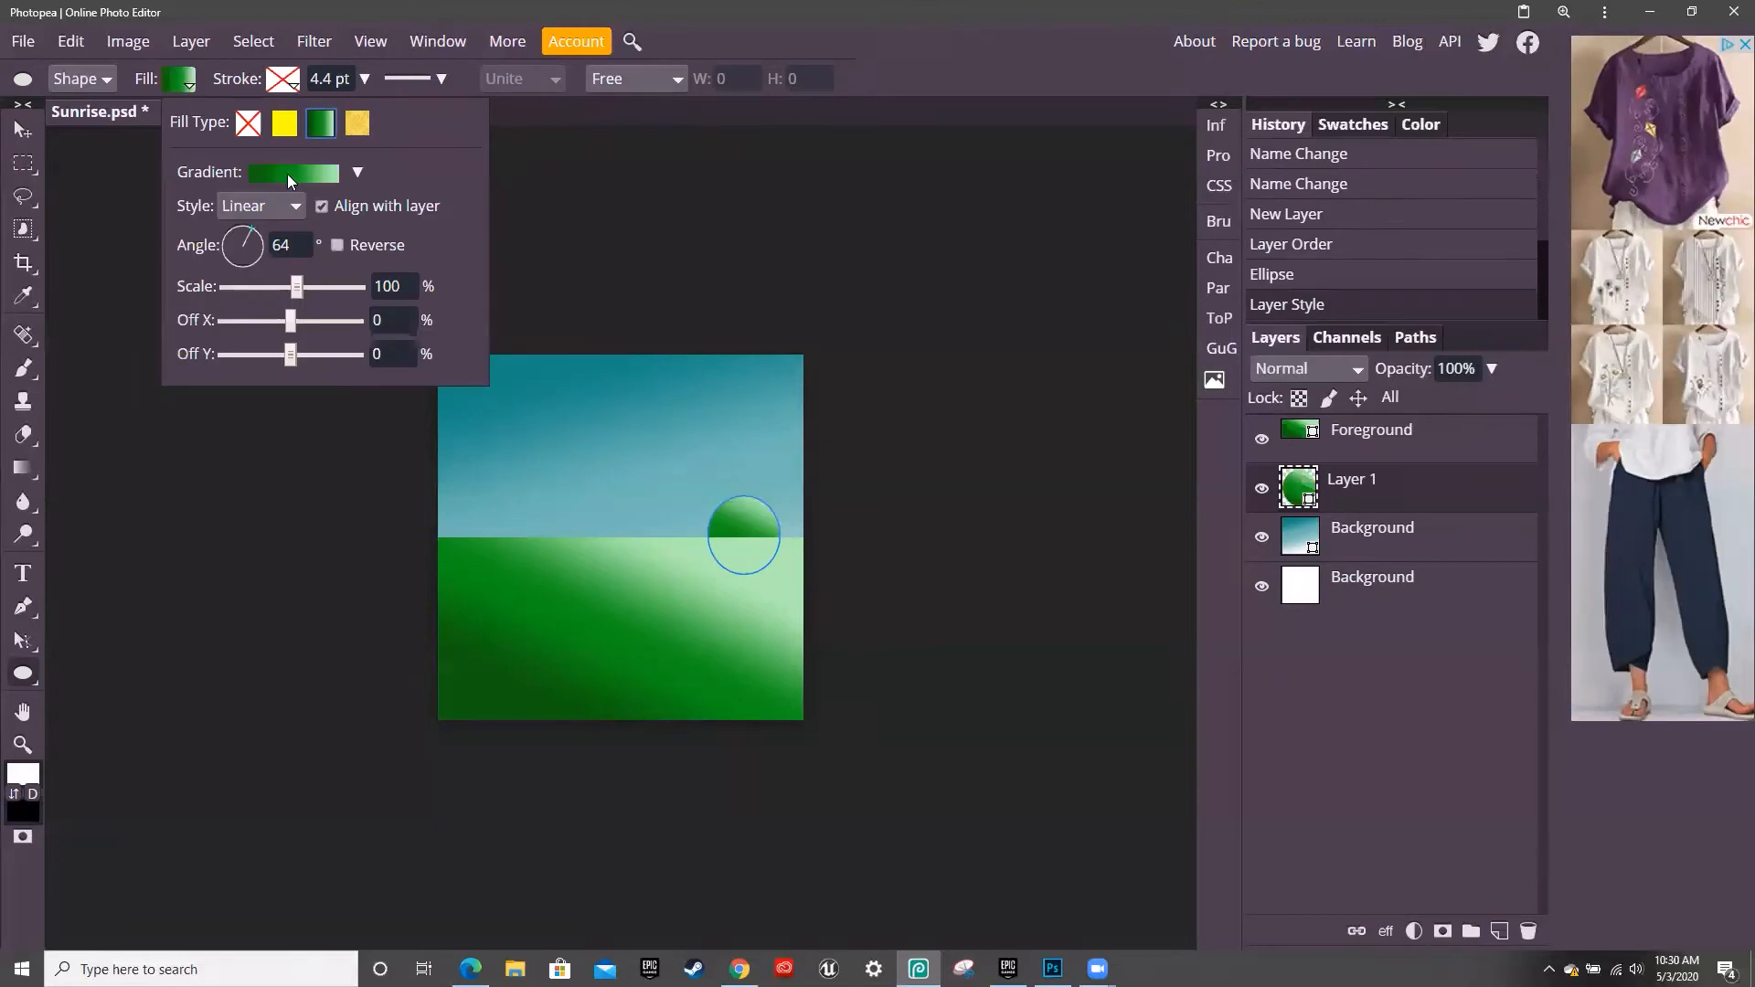
{"action": "left_click", "coordinate": [289, 175]}
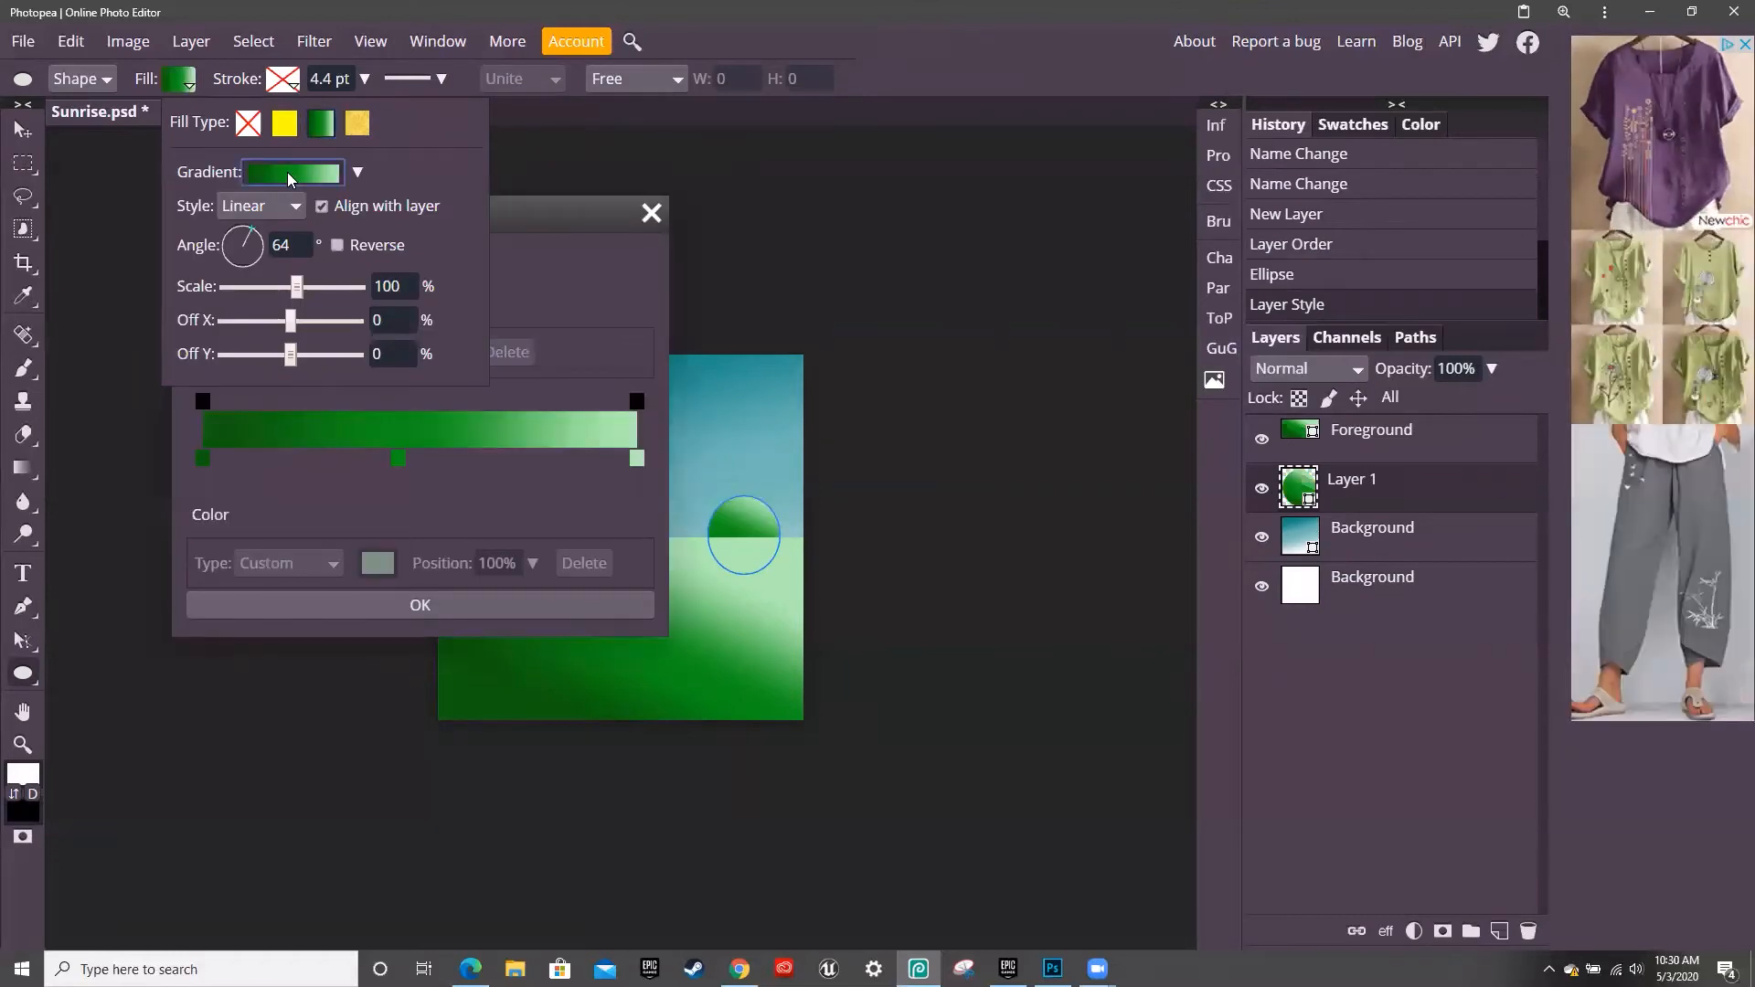
{"action": "left_click", "coordinate": [358, 123]}
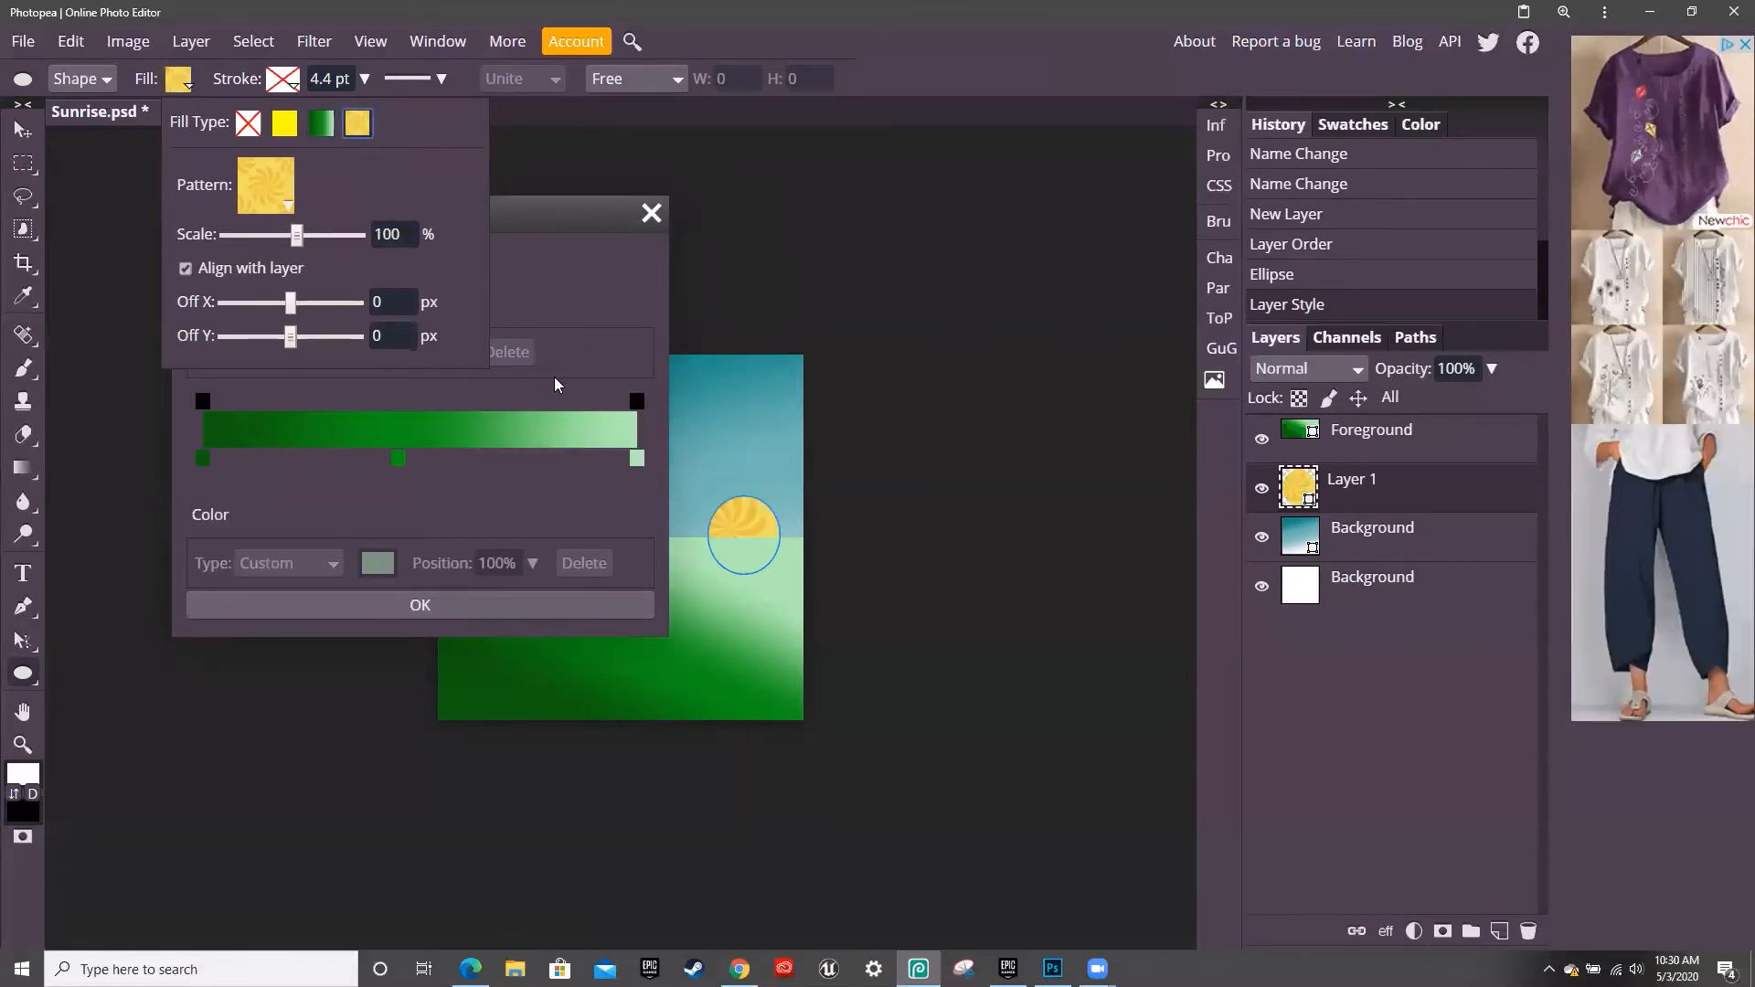
{"action": "left_click", "coordinate": [651, 213]}
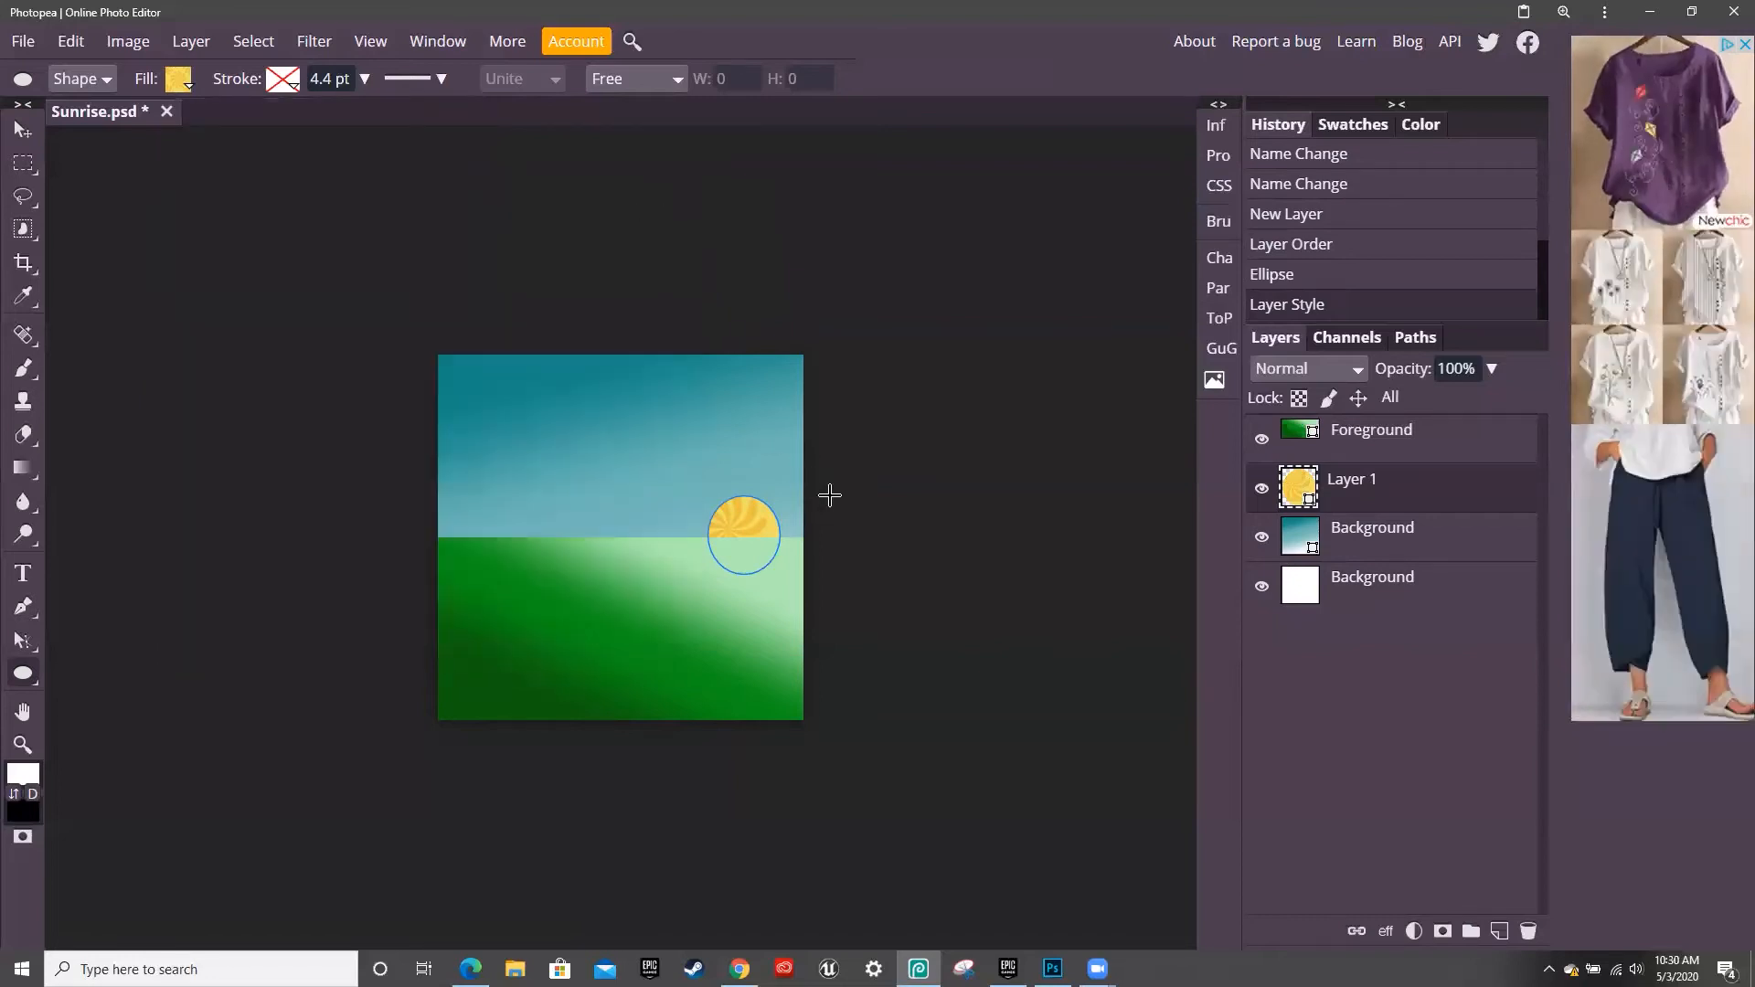
Rename the sun layer to _a_frame1
{"action": "double_click", "coordinate": [1346, 485]}
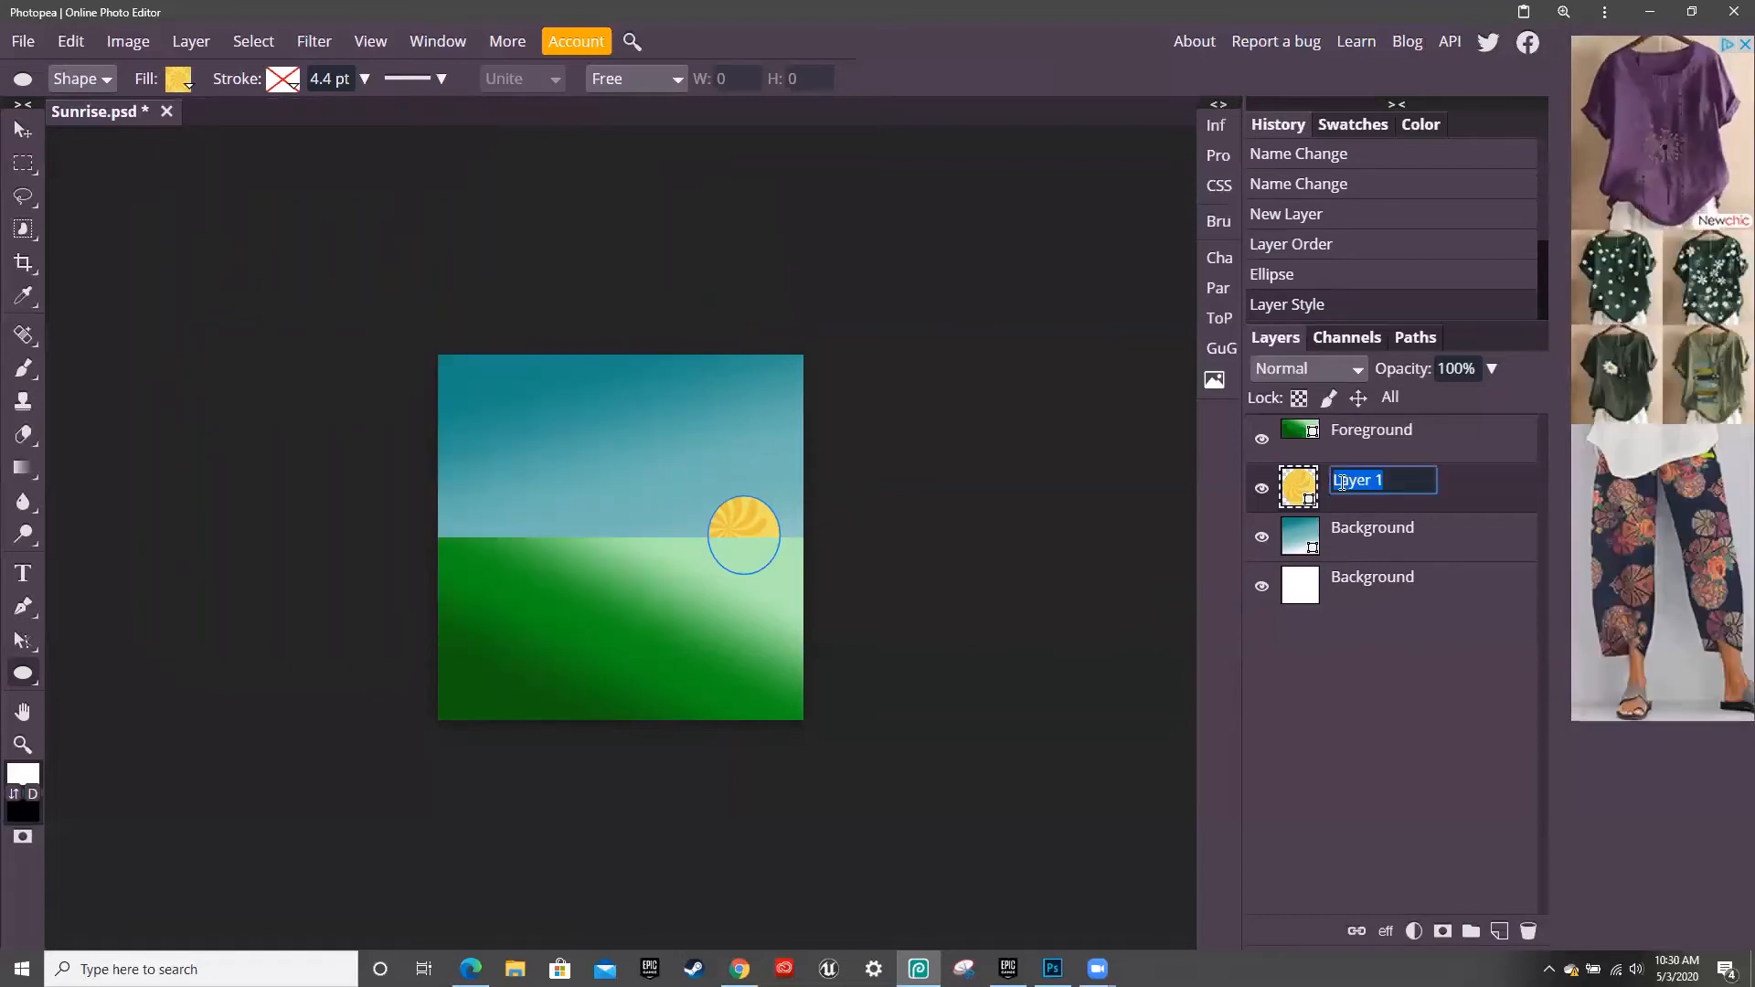
{"action": "key", "text": "BackSpace"}
{"action": "type", "text": "_a_frame1"}
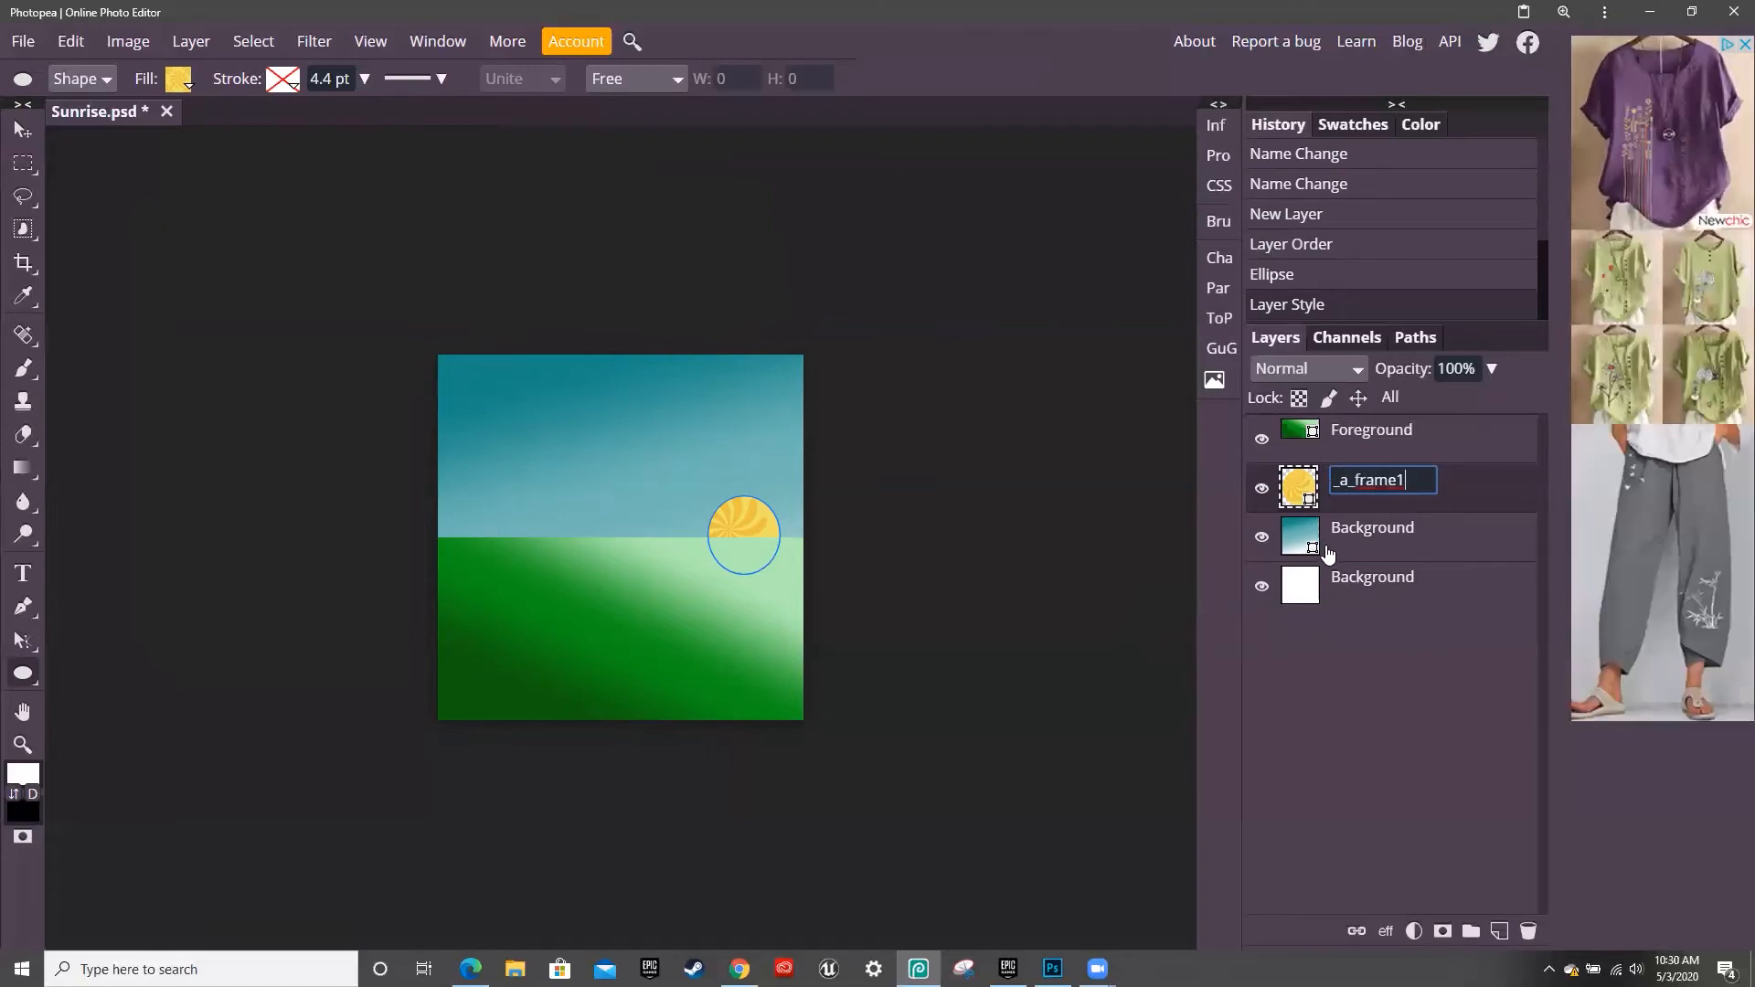
{"action": "key", "text": "Return"}
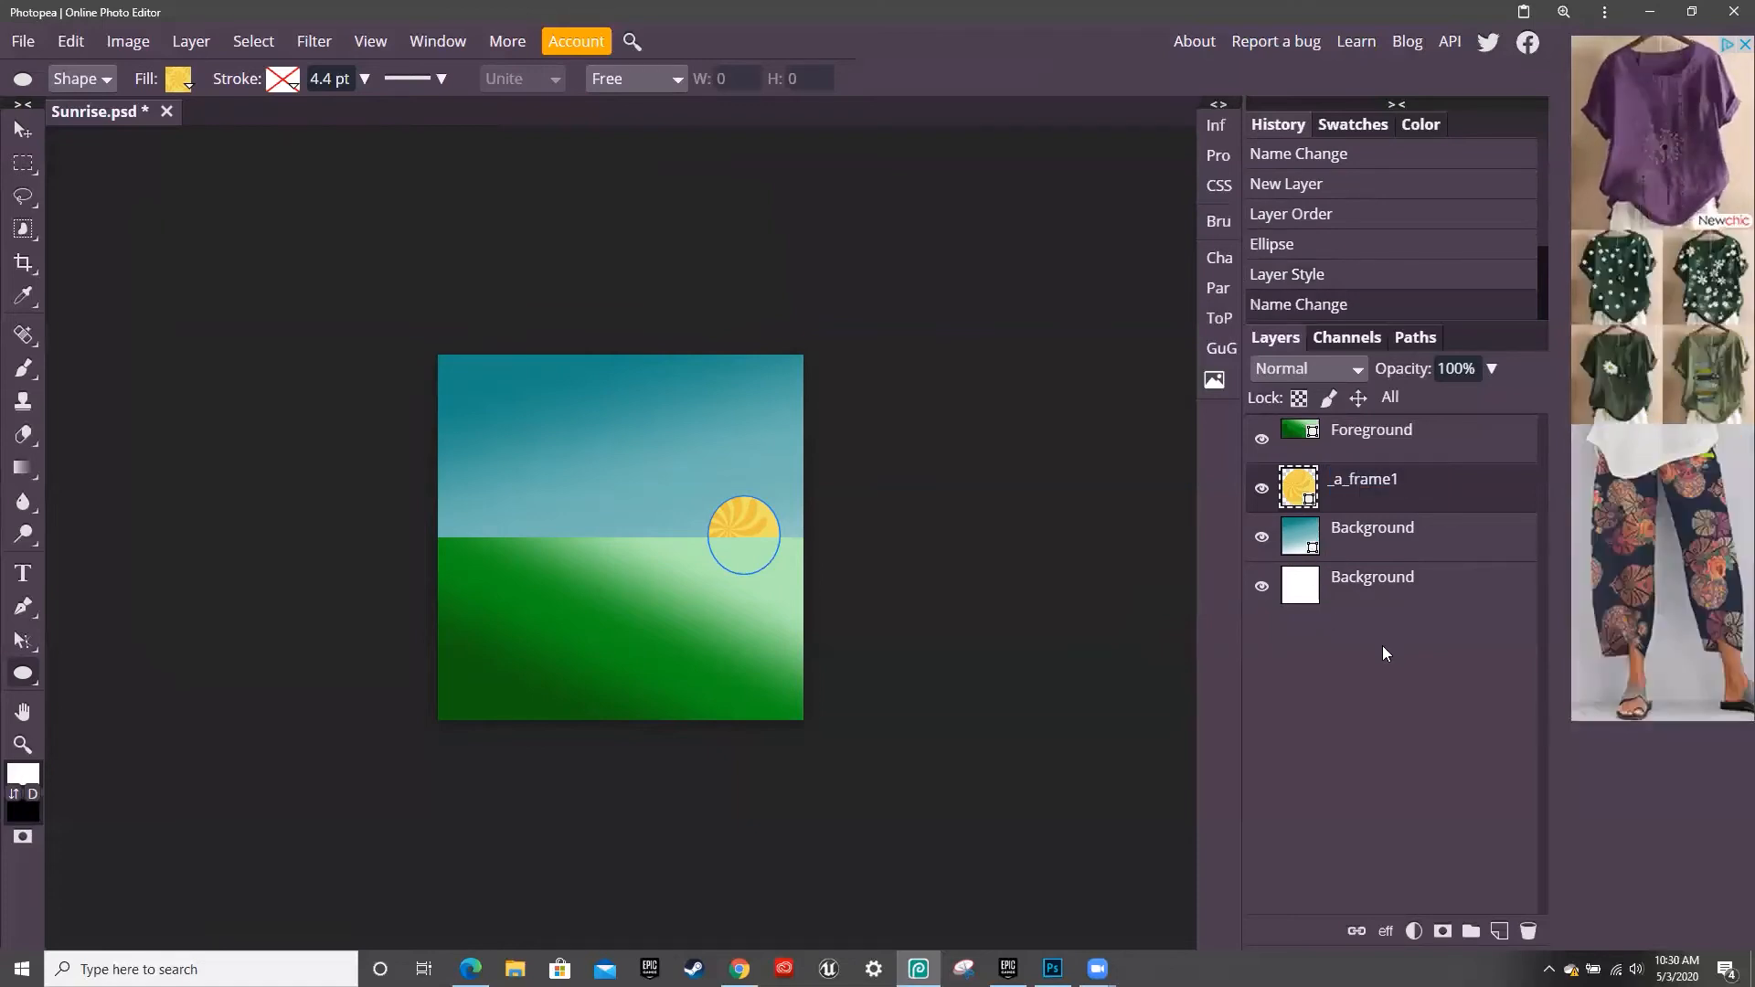
Duplicate the _a_frame1 layer and move the copied sun up and slightly left so it sits just above the horizon
{"action": "right_click", "coordinate": [1305, 494]}
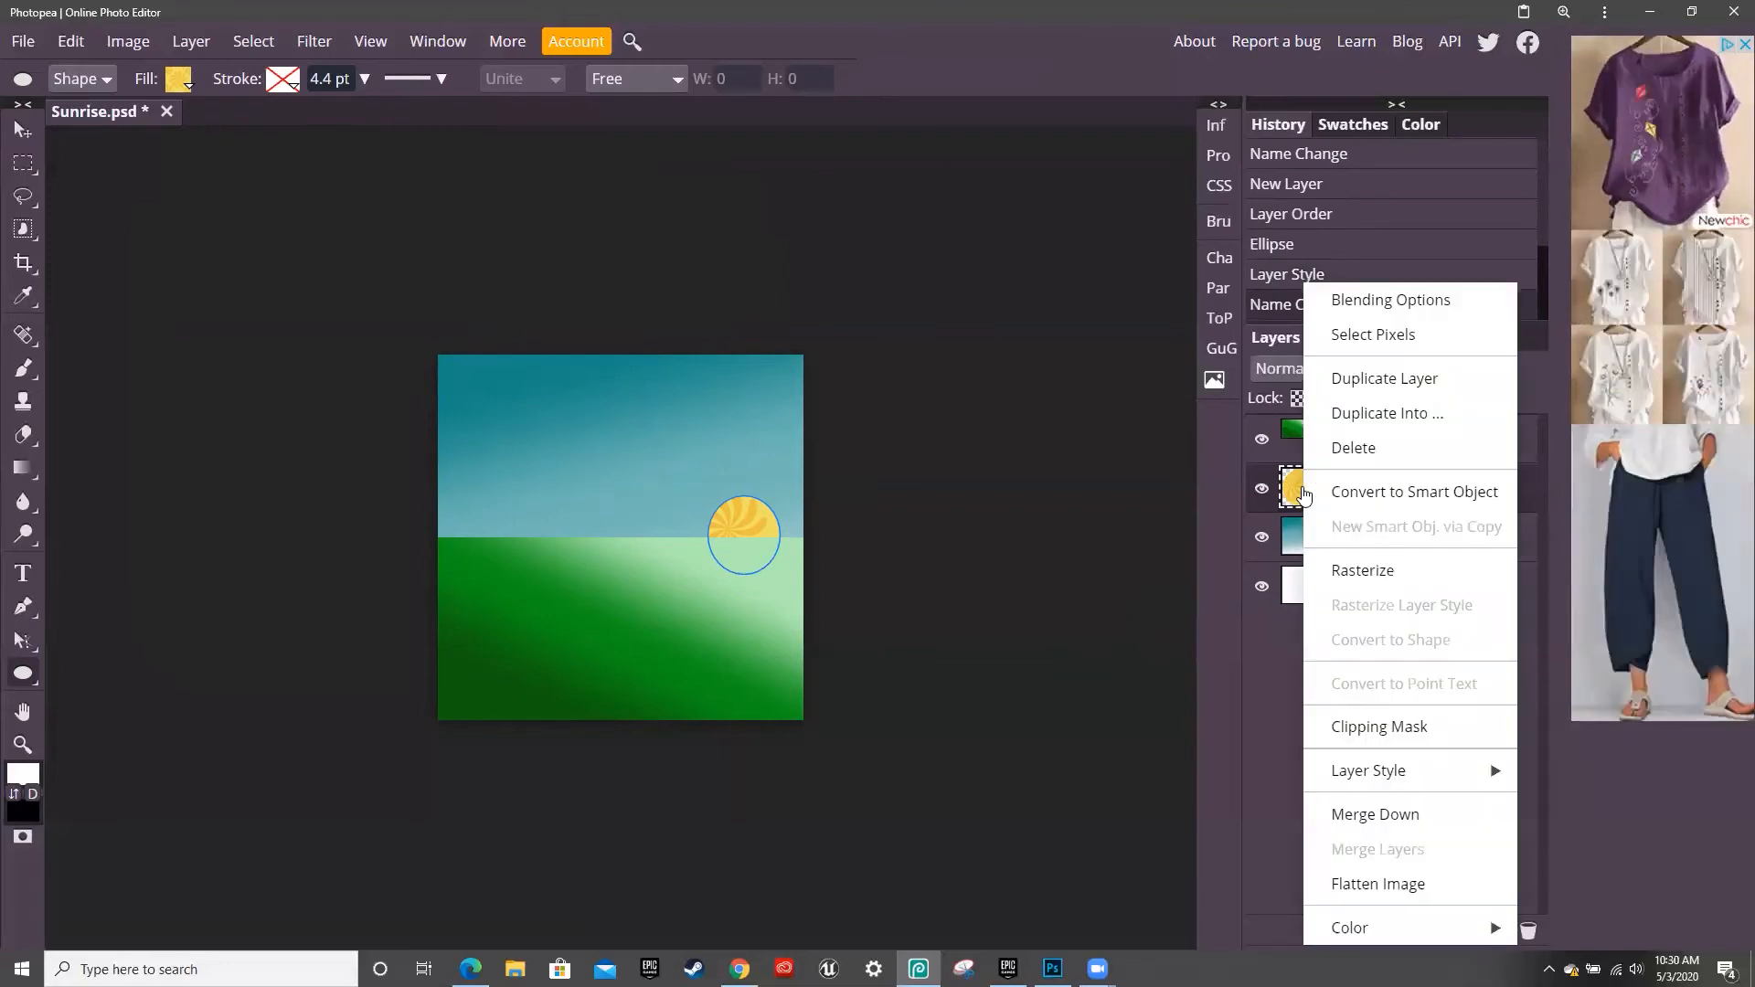
{"action": "left_click", "coordinate": [1358, 378]}
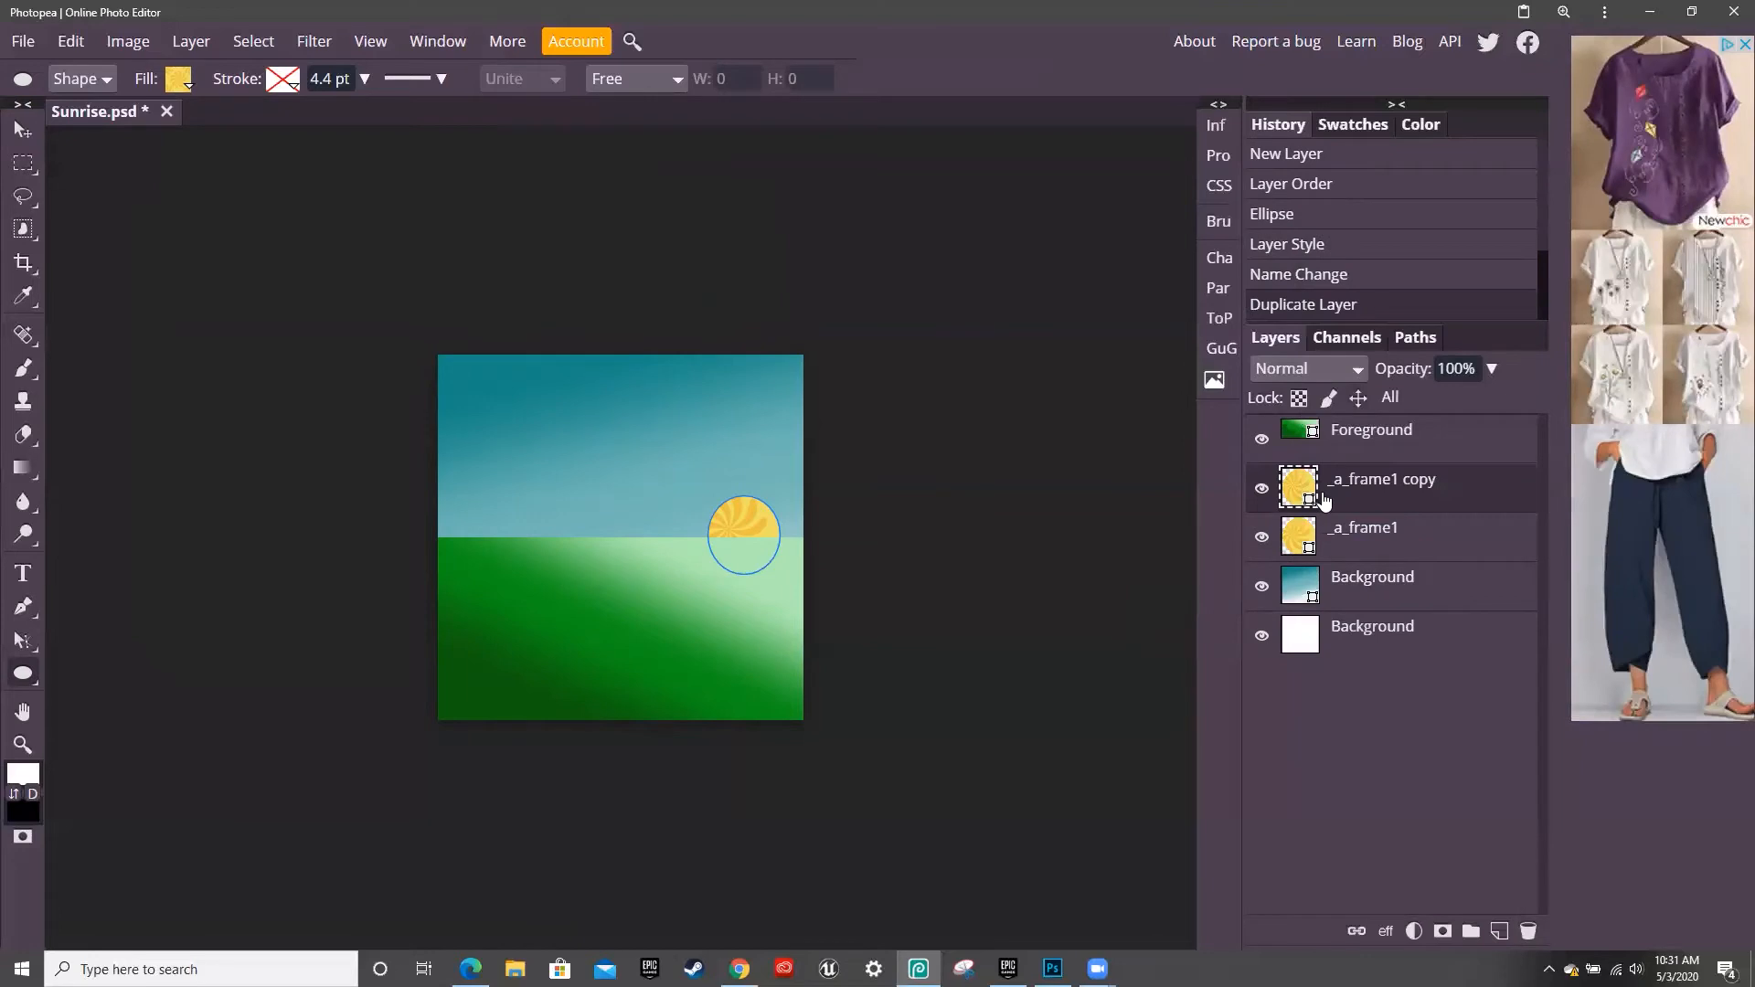
{"action": "left_click", "coordinate": [23, 138]}
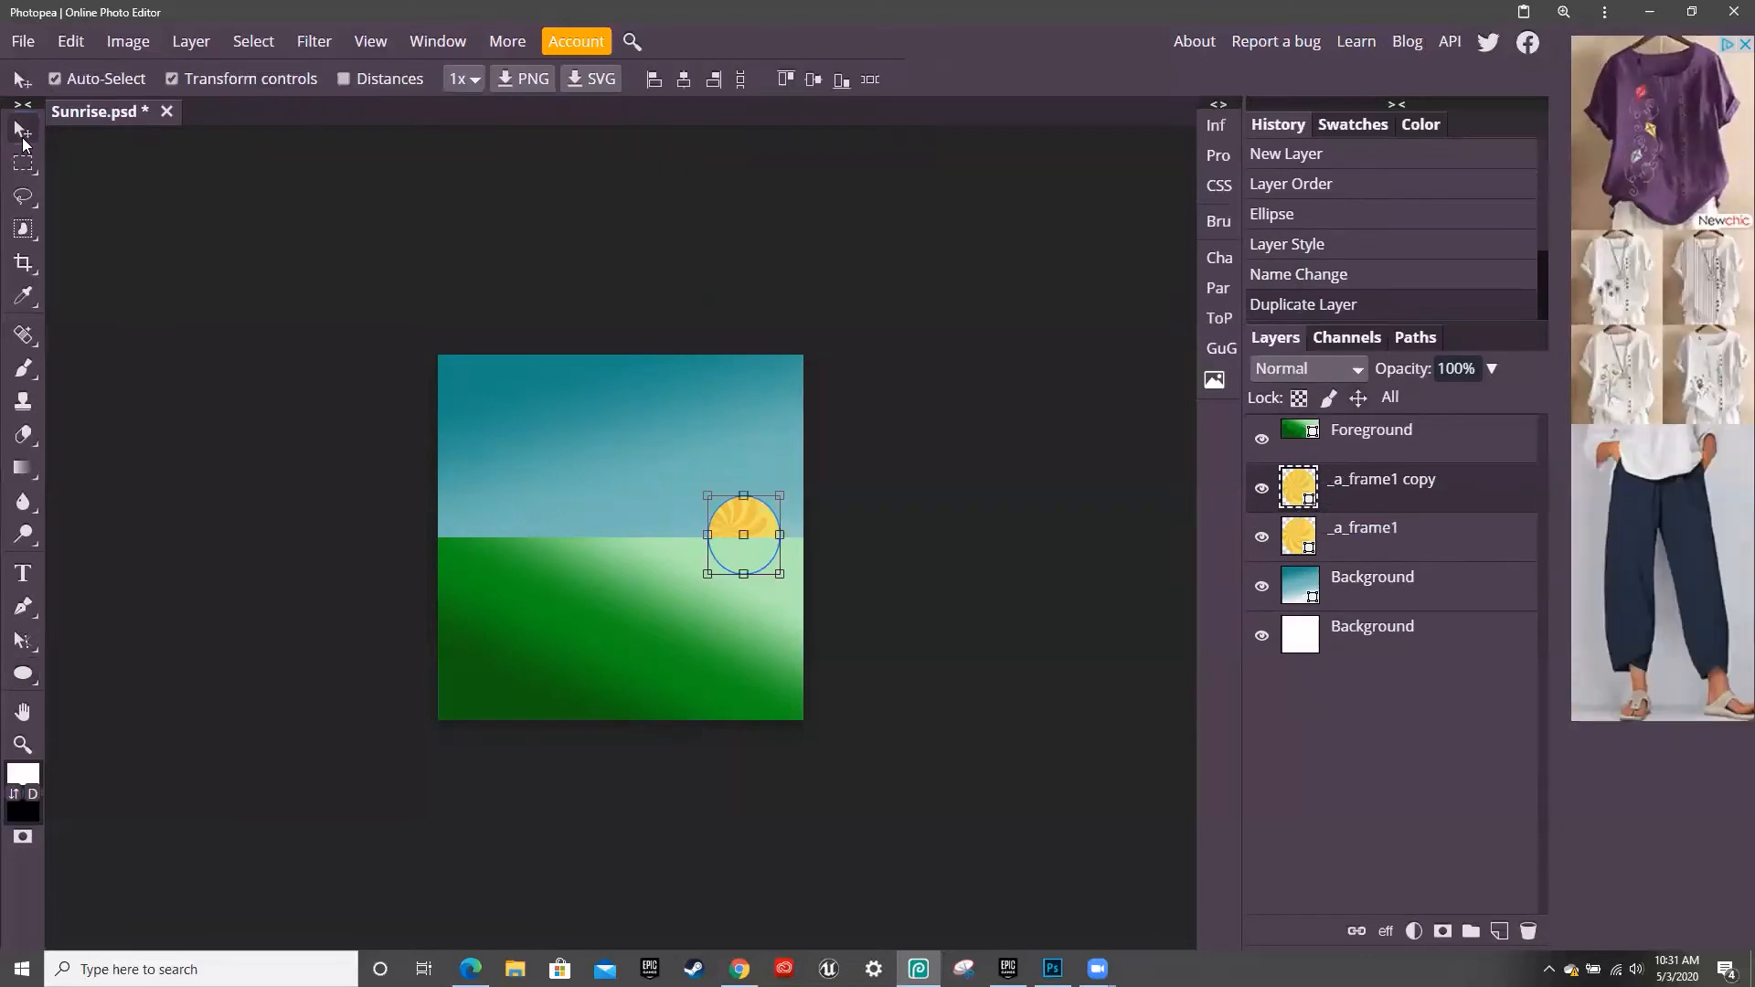
{"action": "left_click_drag", "start_coordinate": [729, 531], "coordinate": [713, 479]}
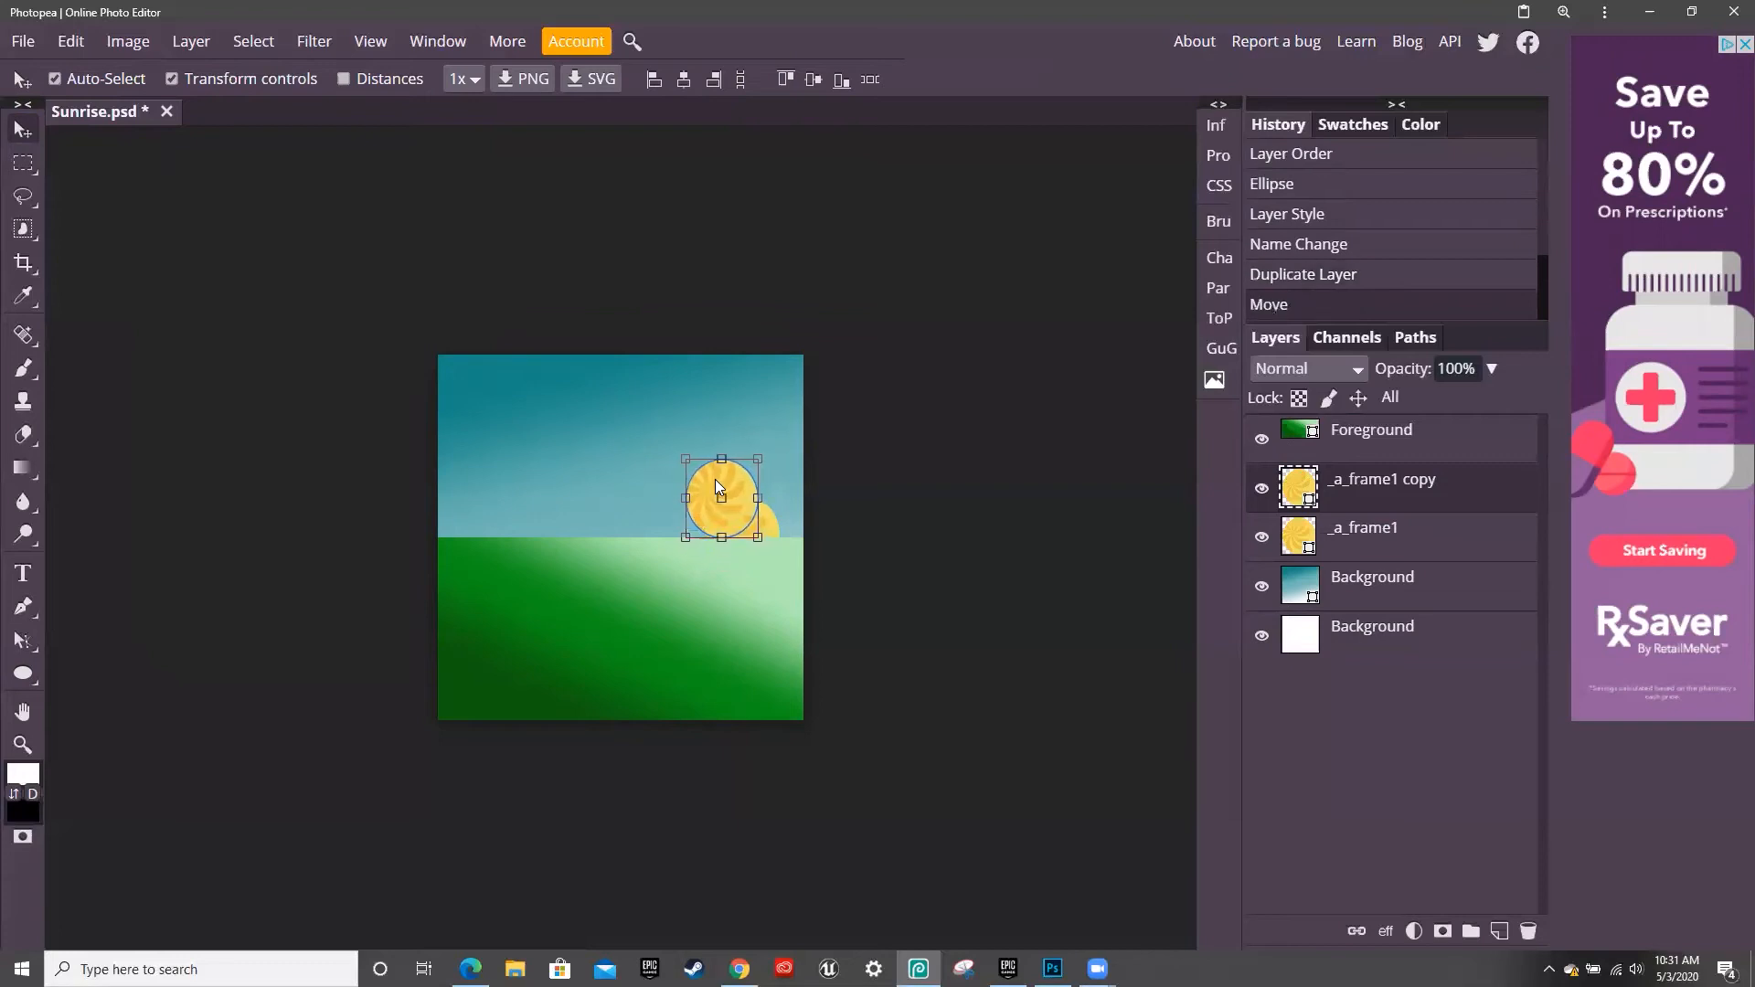
Rename the _a_frame1 copy layer as _a_frame2 copy
{"action": "double_click", "coordinate": [1385, 491]}
{"action": "left_click", "coordinate": [1397, 482]}
{"action": "key", "text": "BackSpace"}
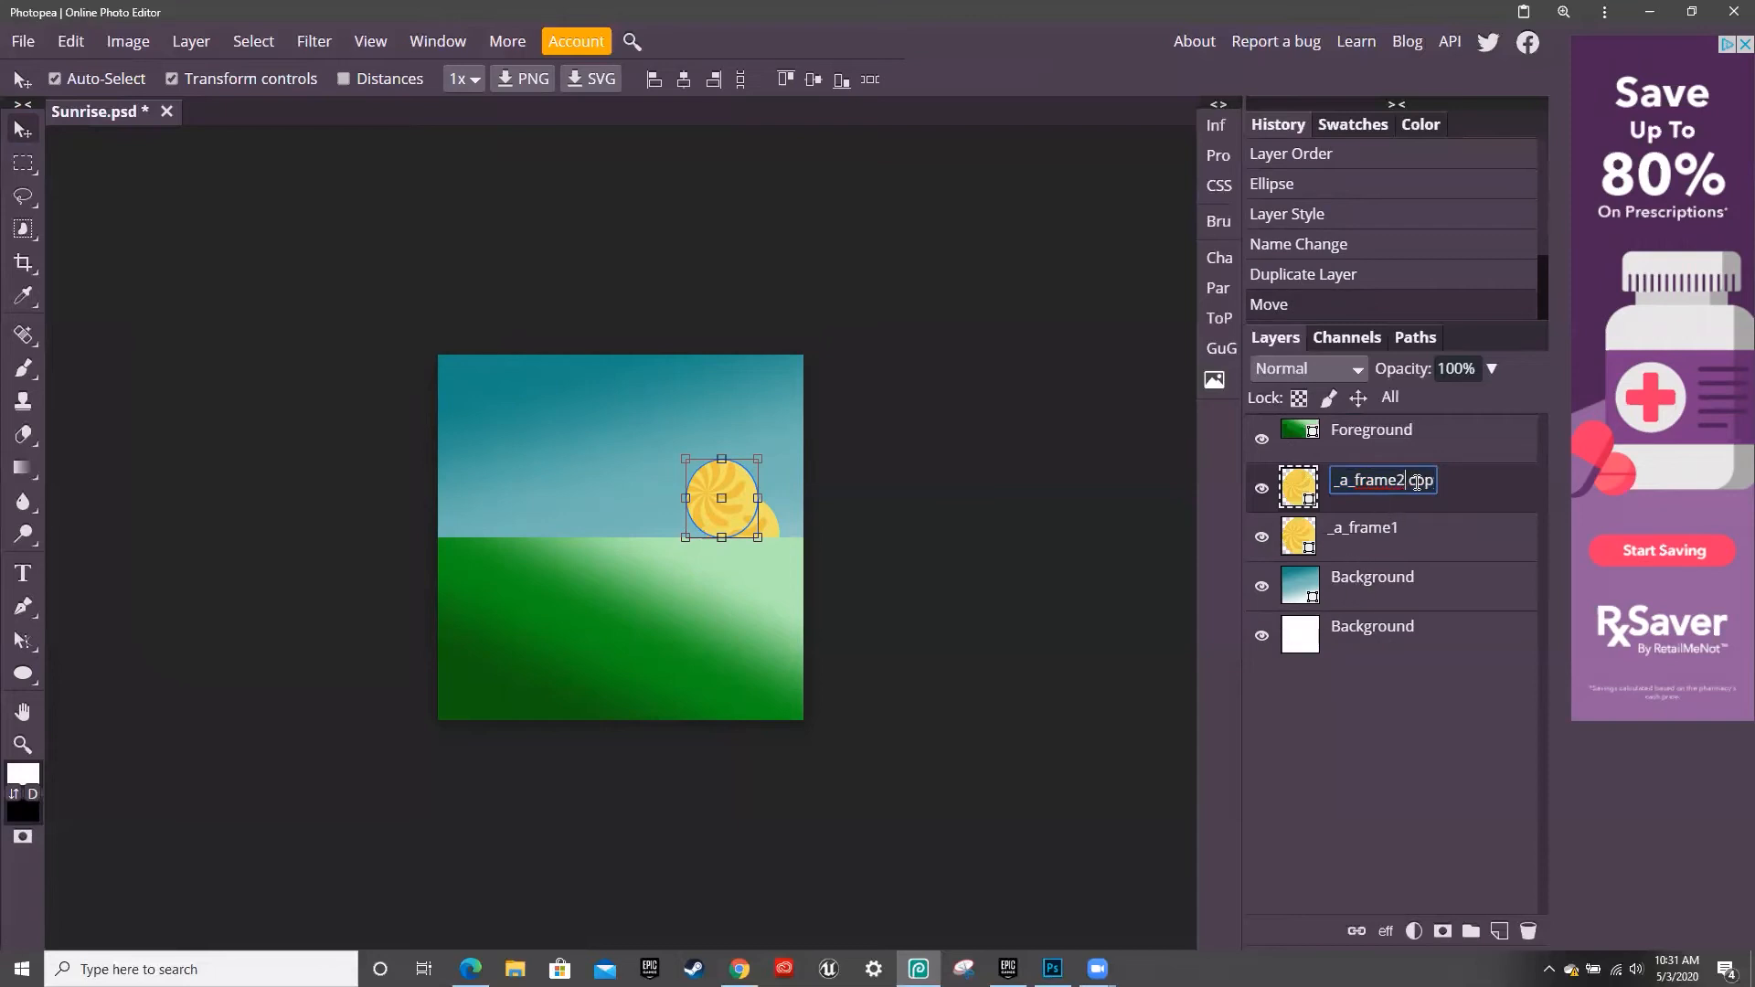
{"action": "key", "text": "Return"}
Duplicate the _a_frame2 copy layer and move the new sun up and to the left in the sky
{"action": "right_click", "coordinate": [1326, 484]}
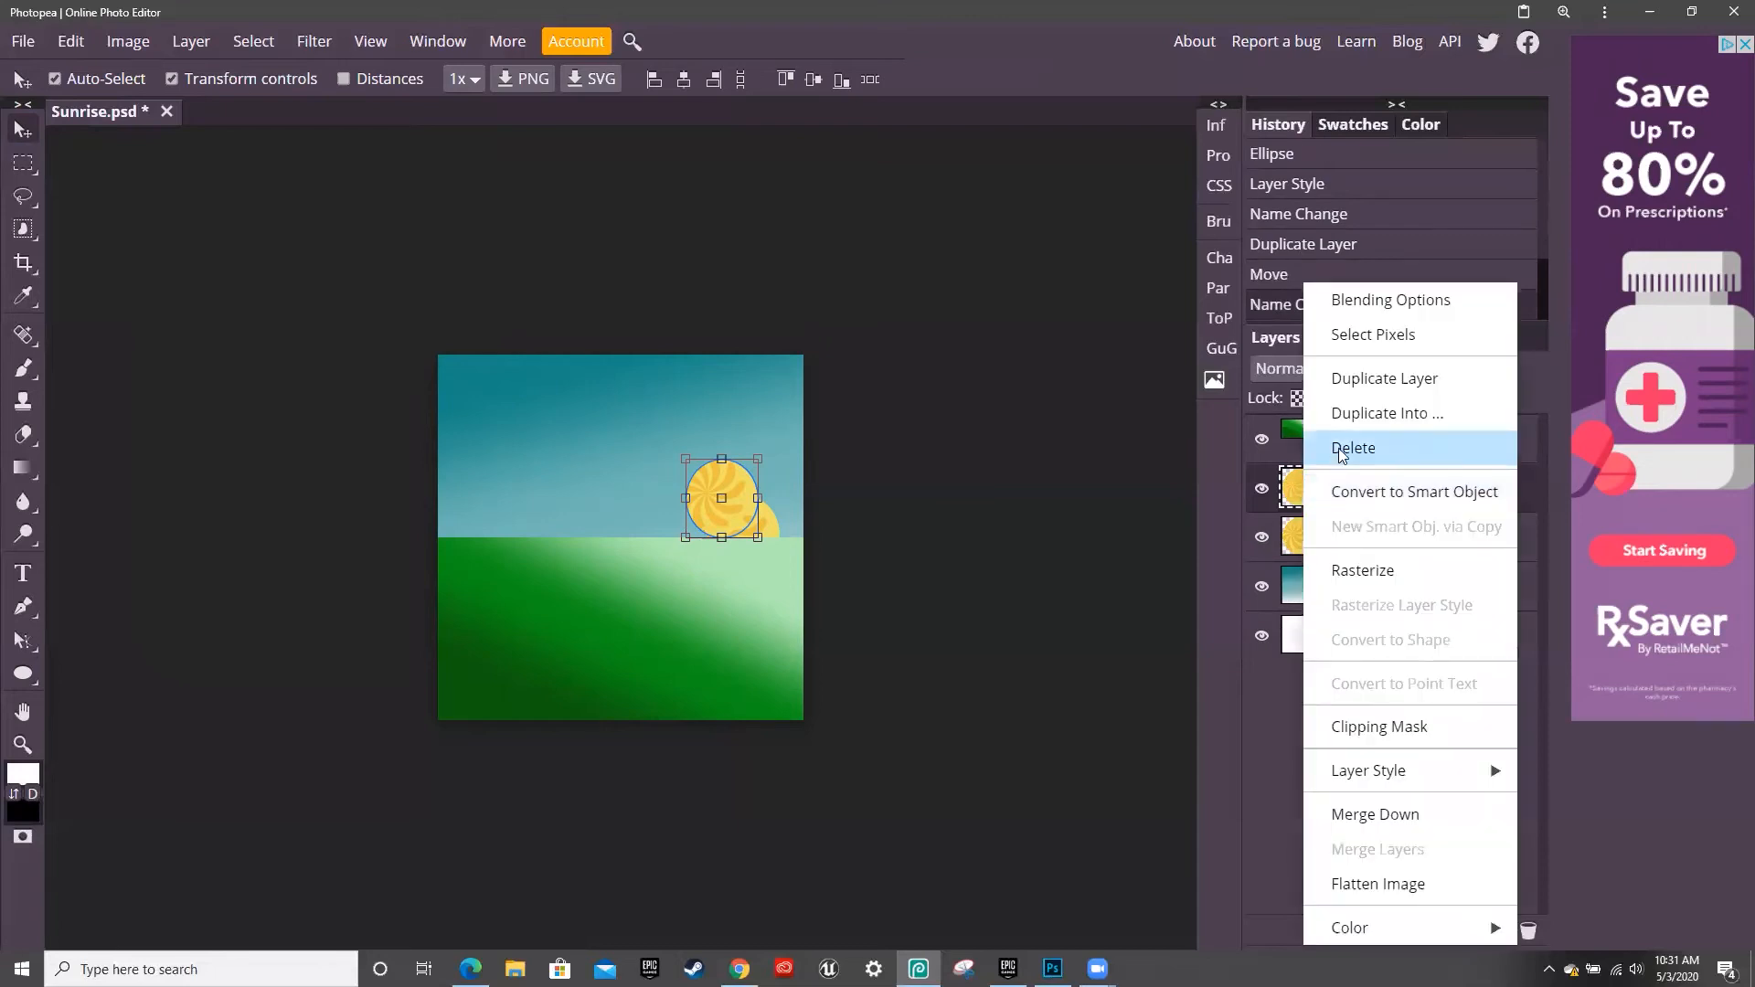
{"action": "left_click", "coordinate": [1367, 384]}
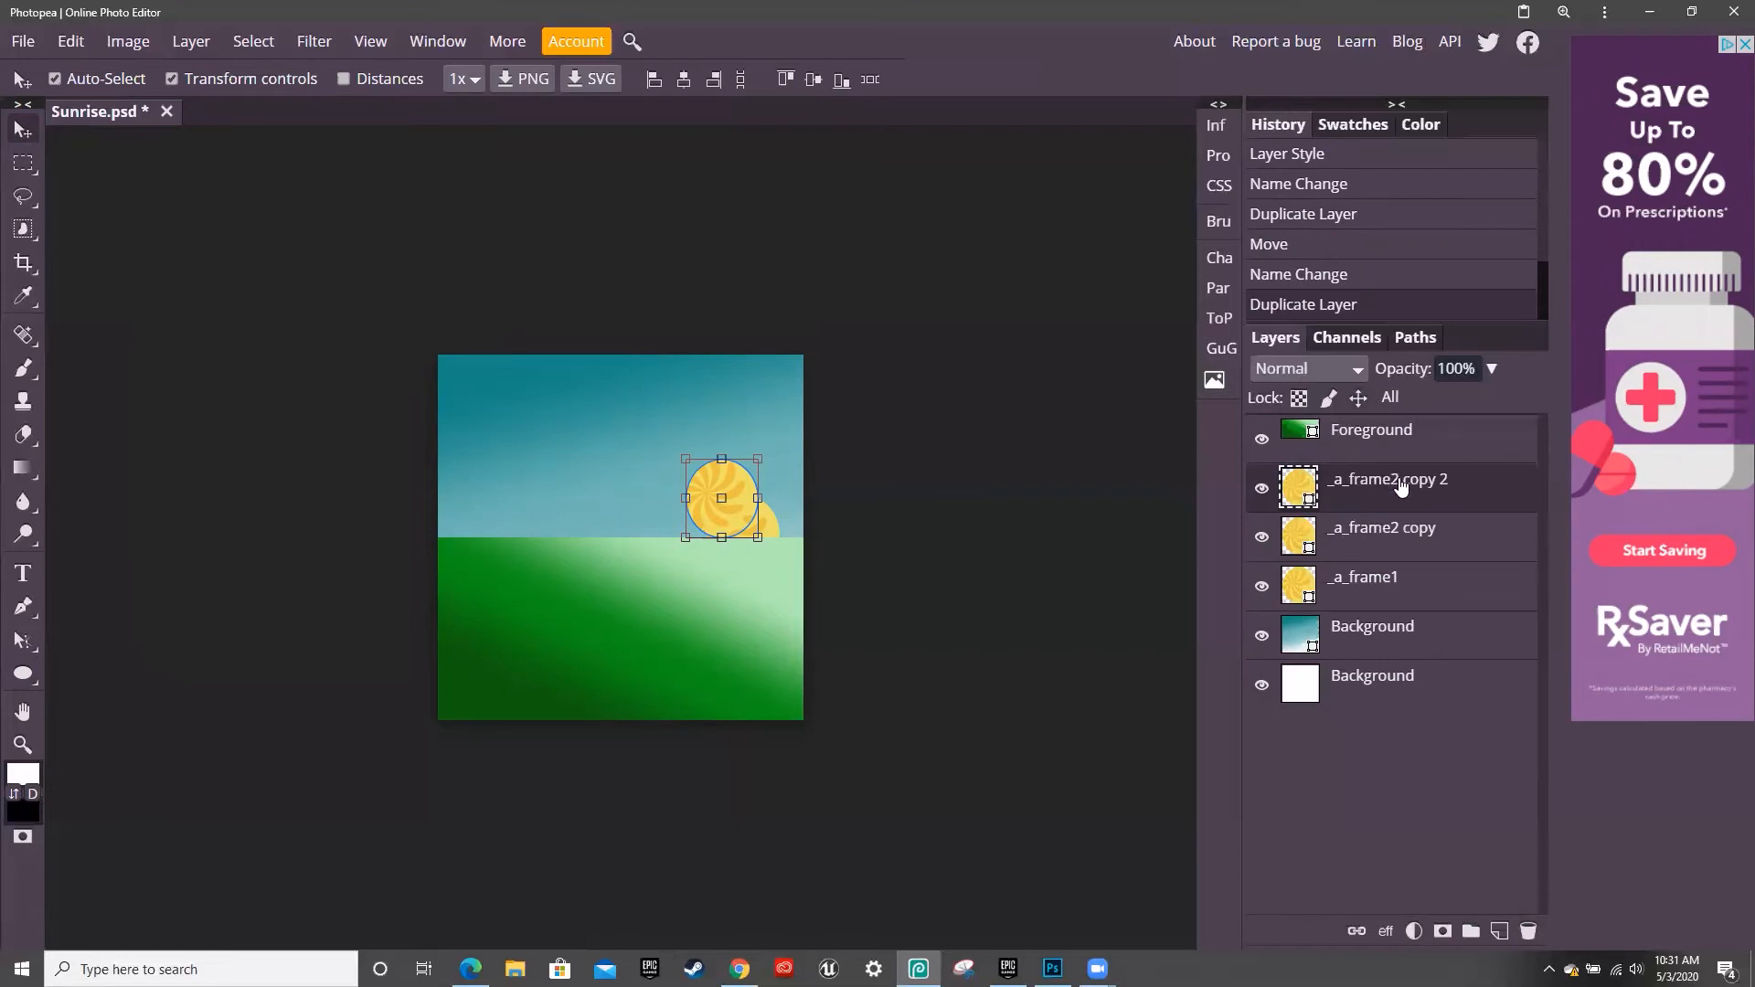
{"action": "left_click_drag", "start_coordinate": [715, 470], "coordinate": [693, 445]}
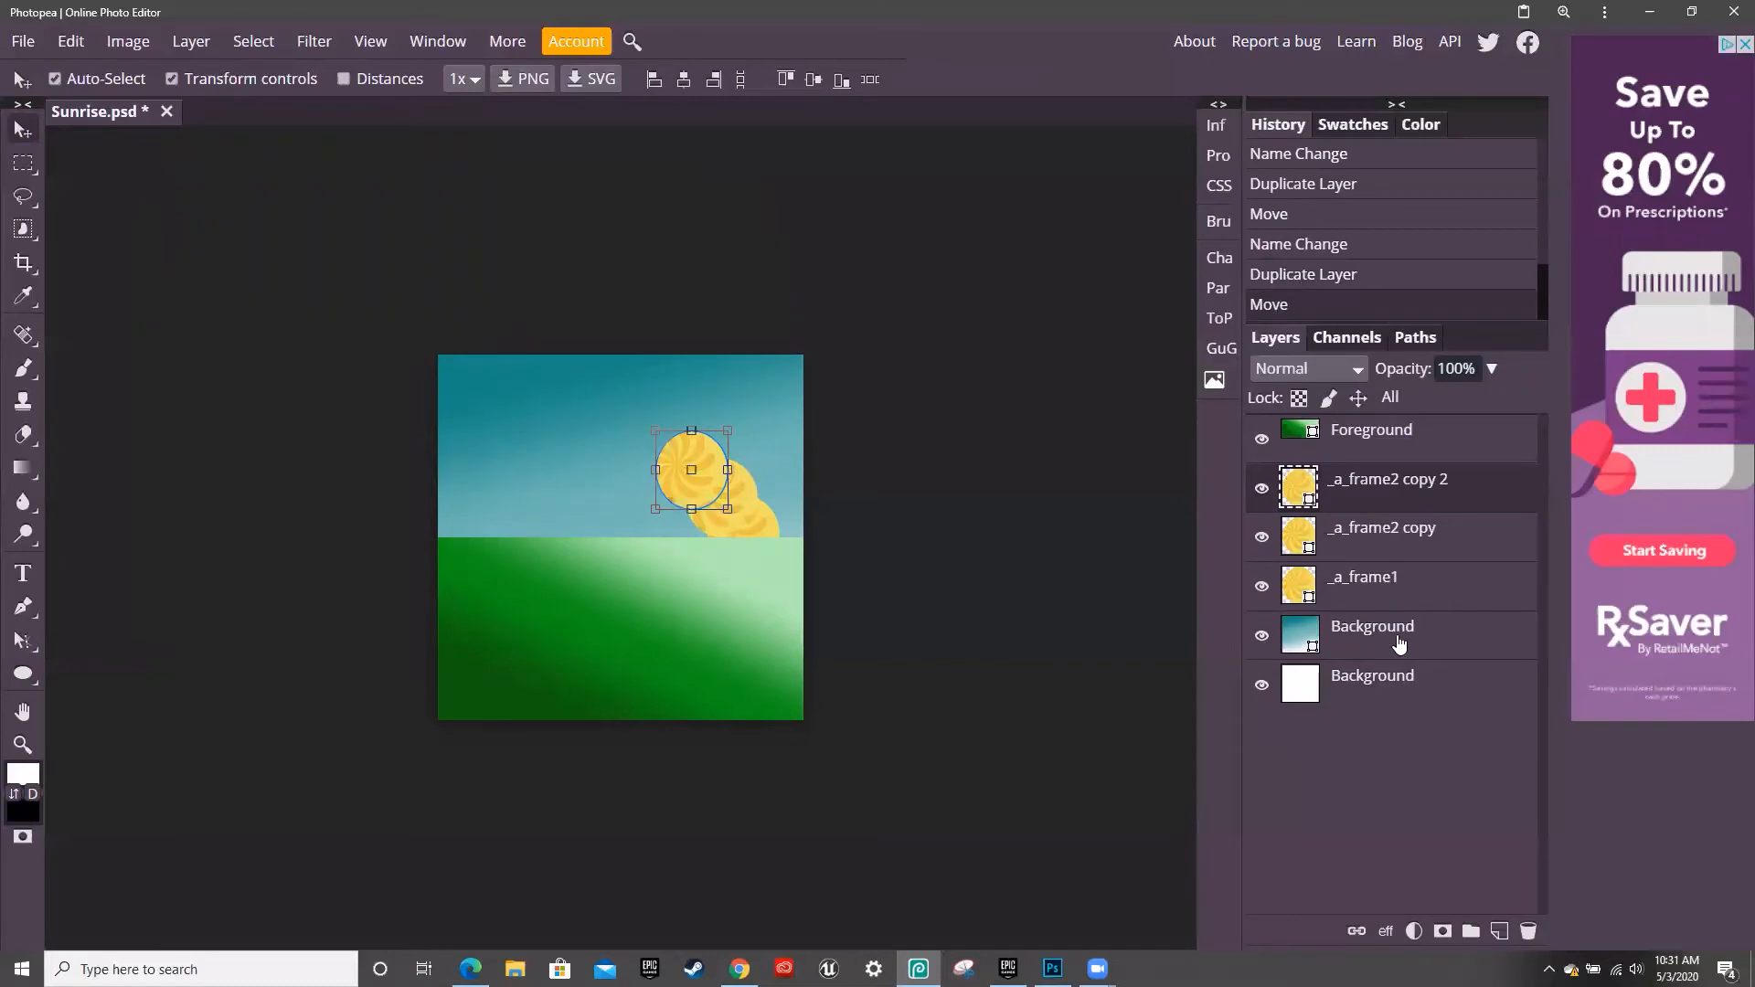
Duplicate the _a_frame2 copy 2 layer and rename the original layer as _a_frame3copy 2
{"action": "right_click", "coordinate": [1382, 483]}
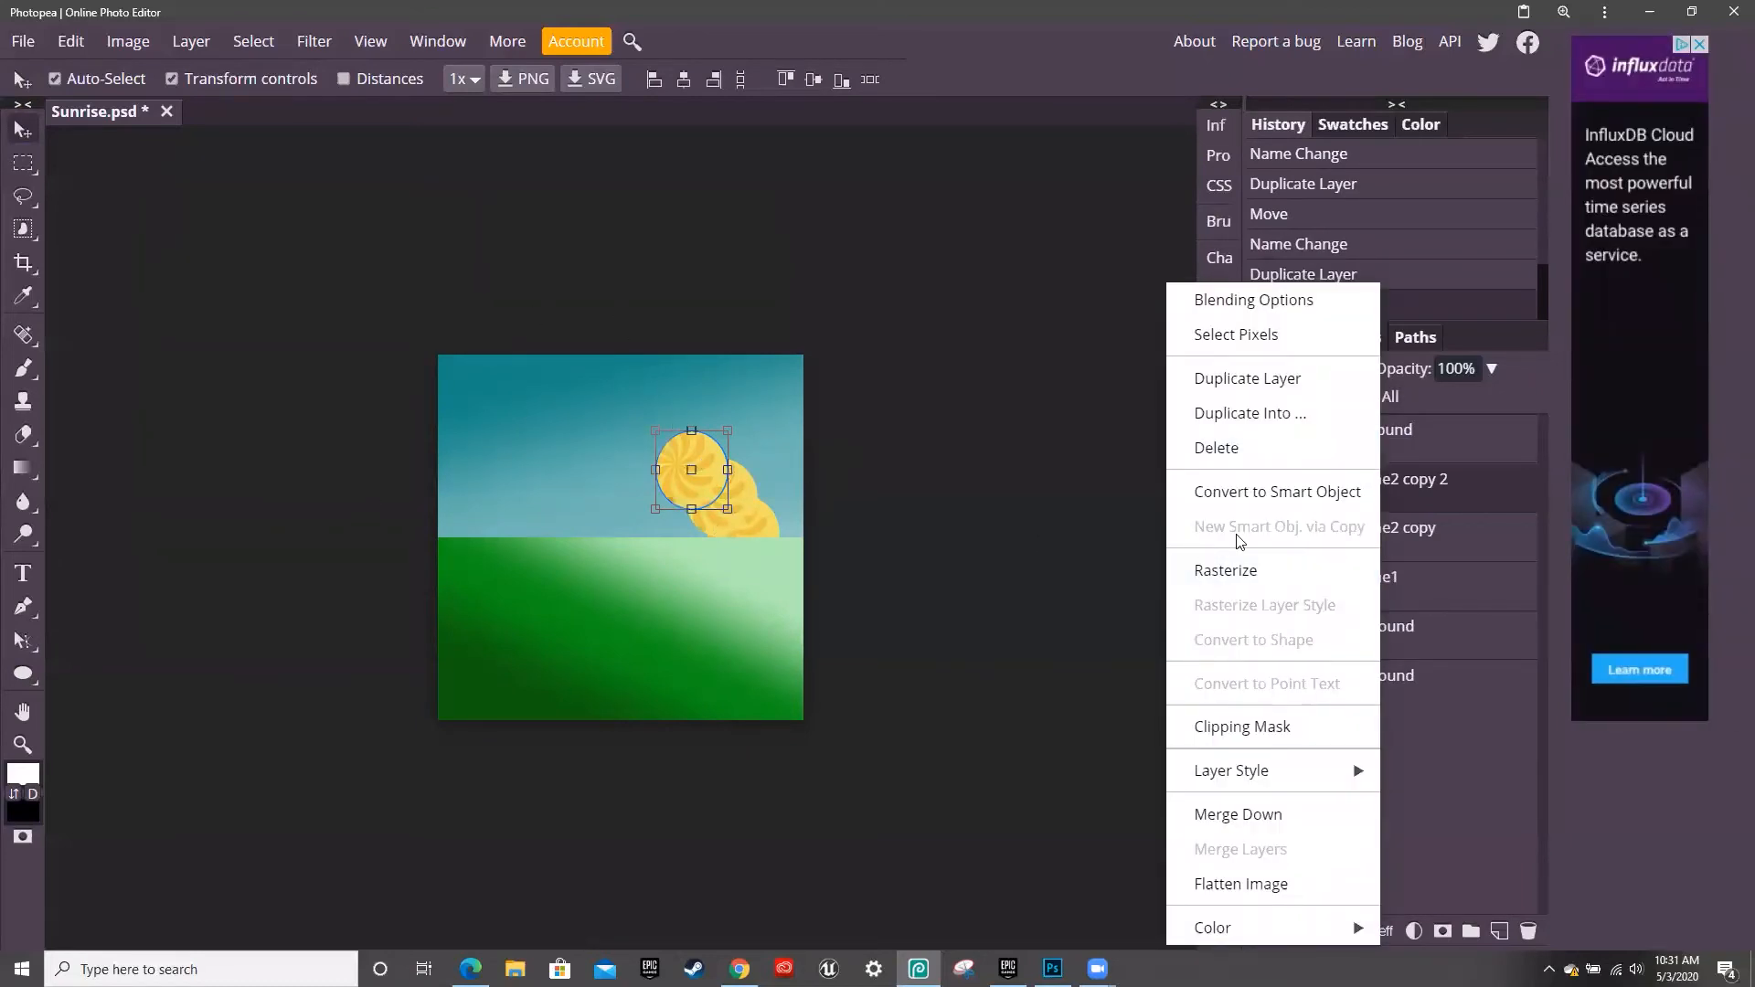
{"action": "left_click", "coordinate": [1308, 380]}
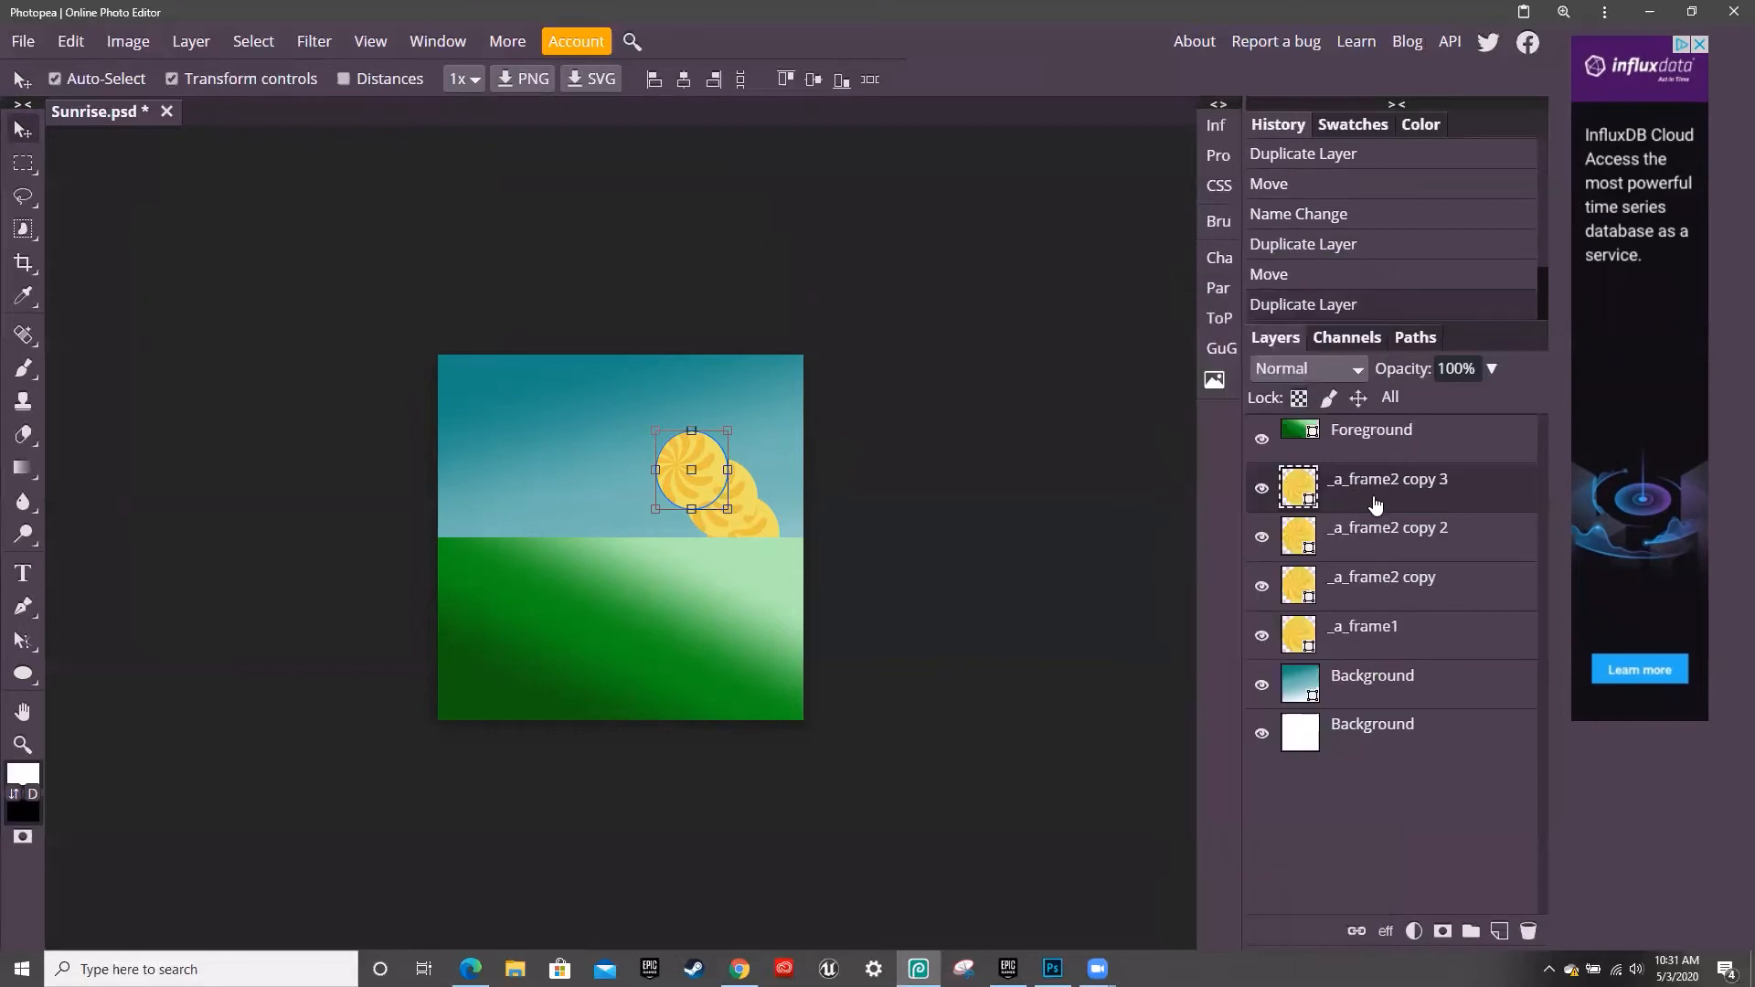
{"action": "left_click", "coordinate": [1396, 541]}
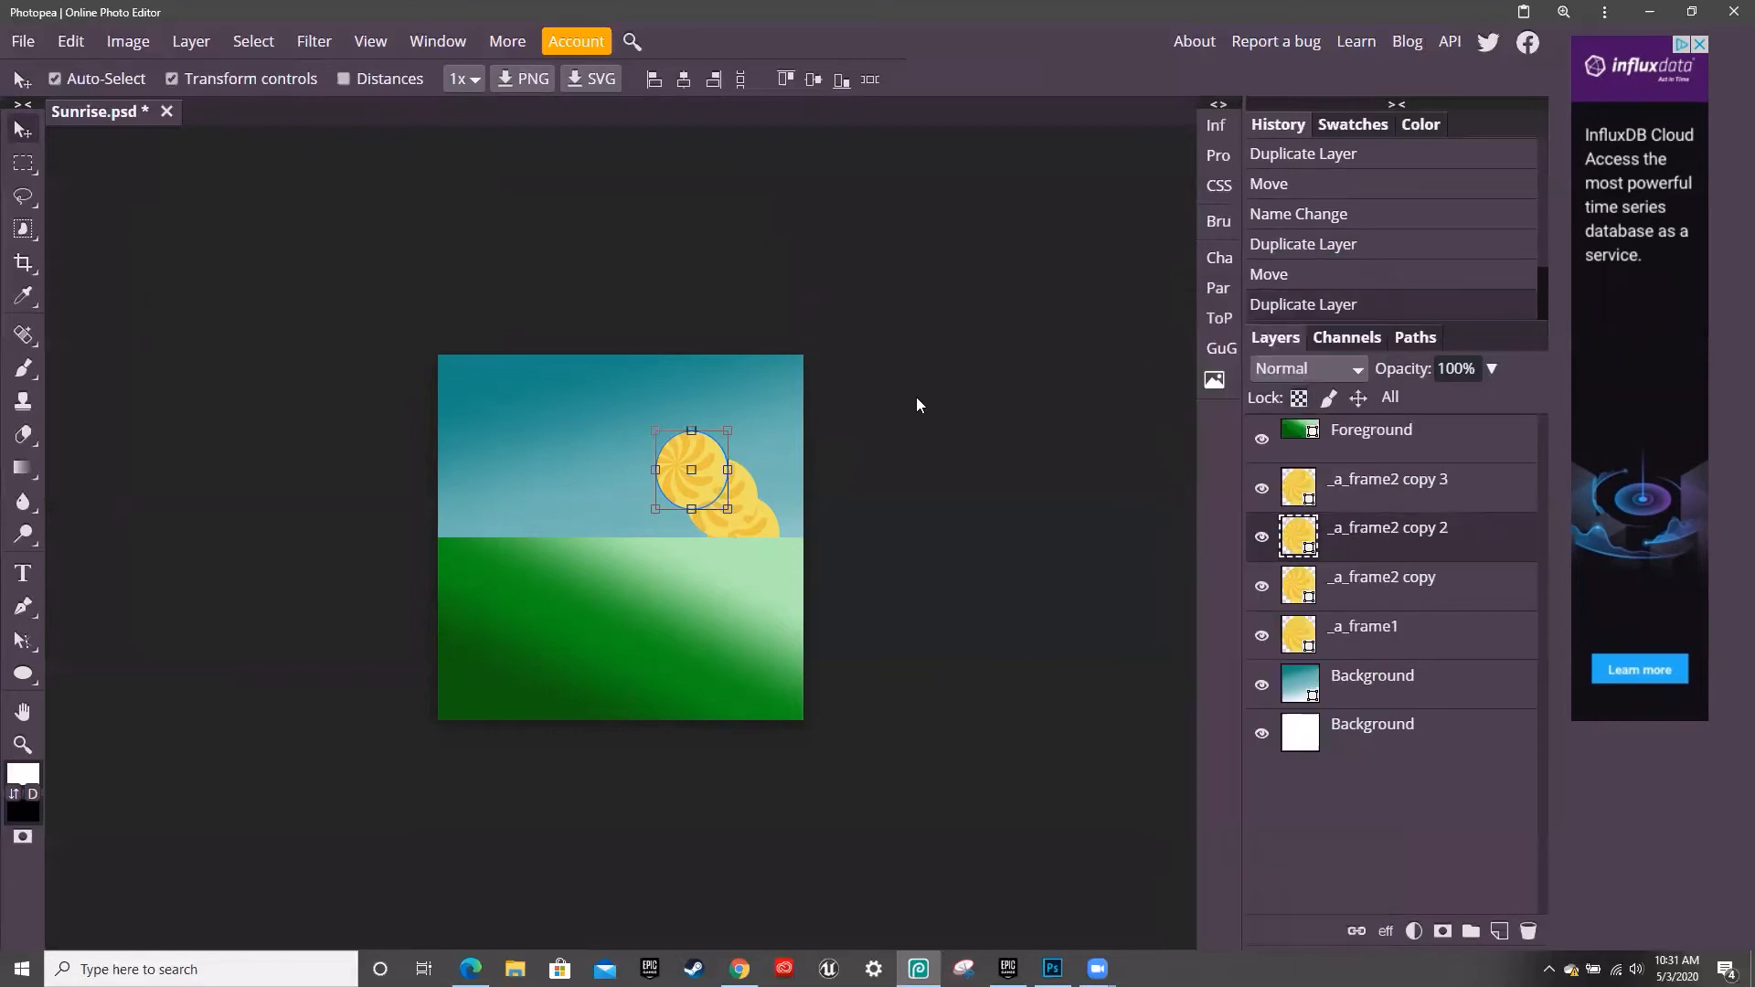
{"action": "double_click", "coordinate": [1399, 540]}
{"action": "left_click", "coordinate": [1409, 529]}
{"action": "key", "text": "BackSpace"}
{"action": "key", "text": "BackSpace"}
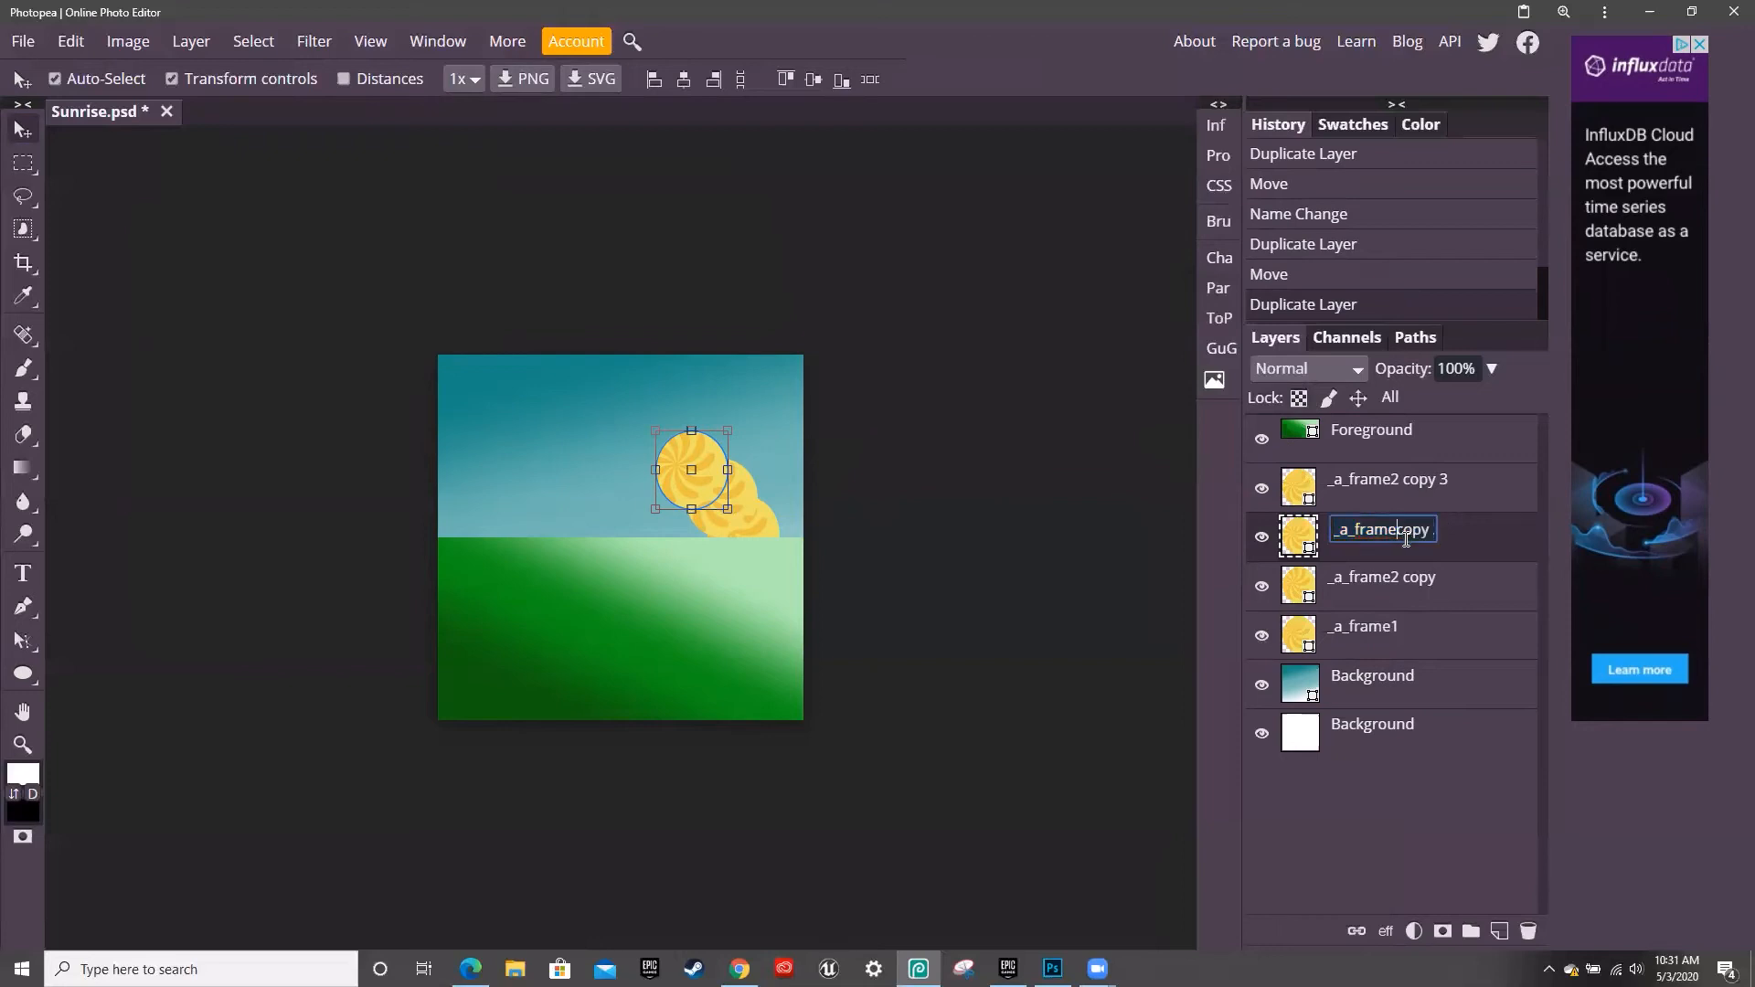
{"action": "key", "text": "Return"}
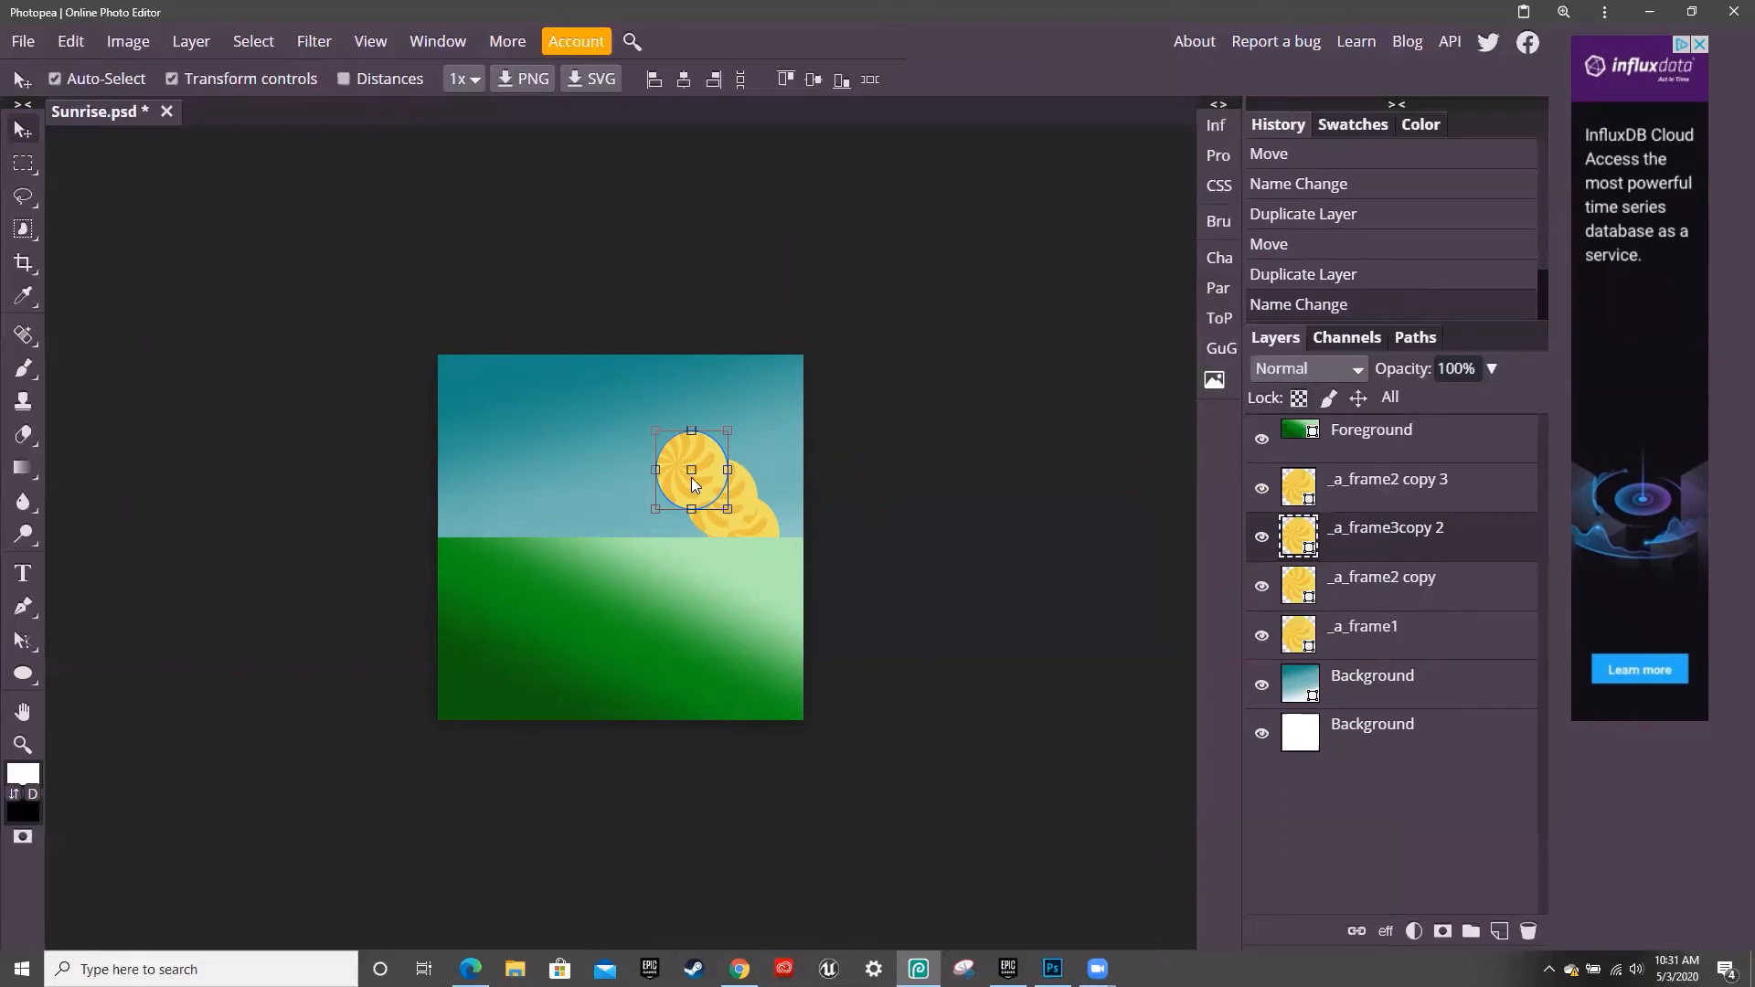
Reposition the _a_frame3copy 2 and _a_frame2 copy 3 suns so they continue the sun's path leftward in frame order
{"action": "key", "text": "ctrl+t"}
{"action": "left_click_drag", "start_coordinate": [663, 461], "coordinate": [626, 453]}
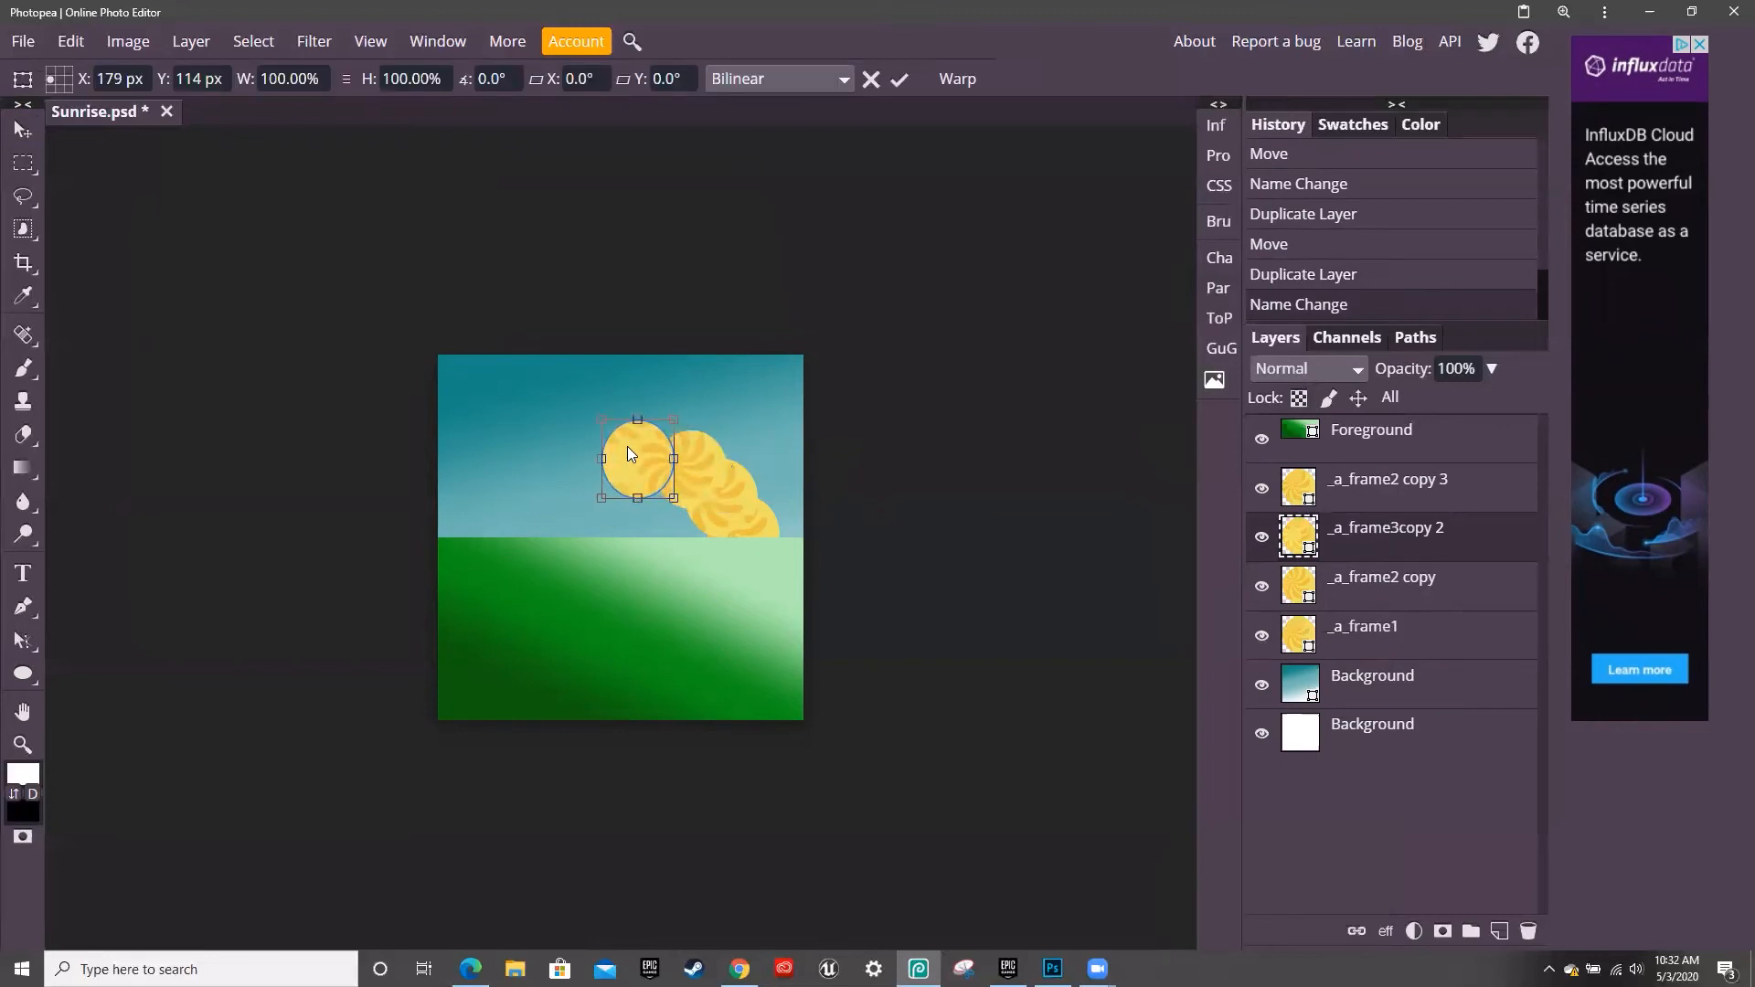
{"action": "left_click", "coordinate": [1340, 491]}
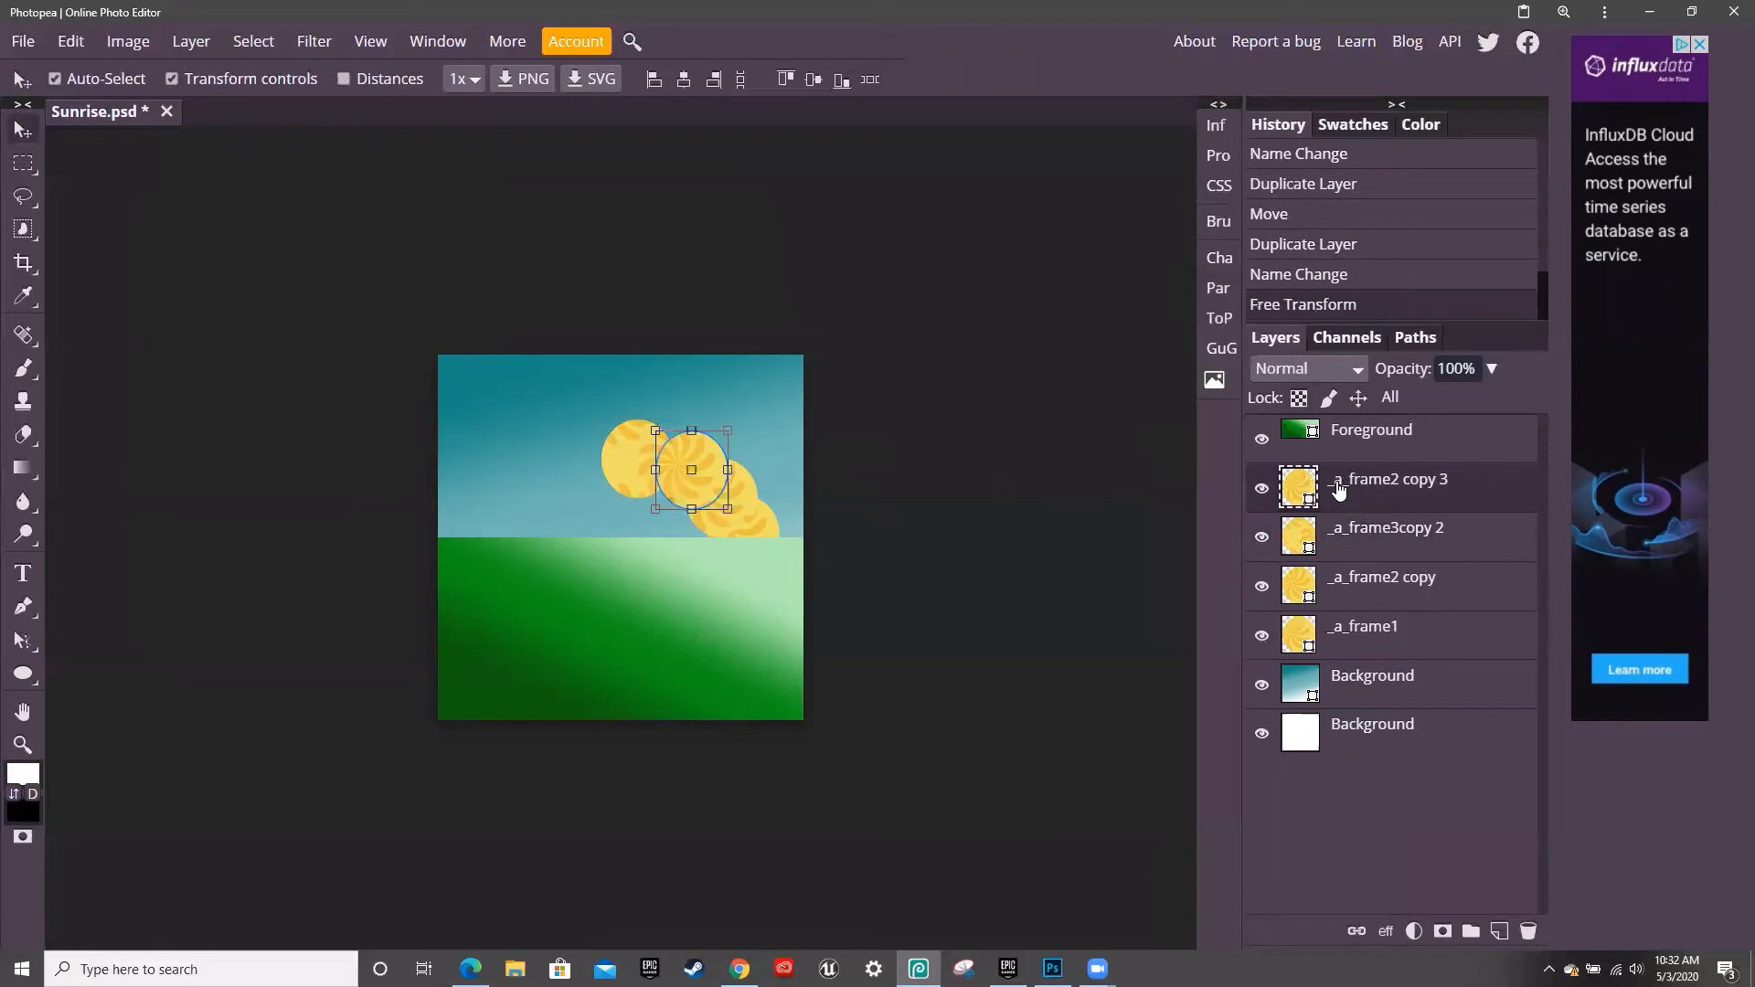
{"action": "mouse_move", "coordinate": [701, 466]}
{"action": "left_mouse_down"}
{"action": "mouse_move", "coordinate": [581, 454]}
{"action": "mouse_move", "coordinate": [718, 471]}
{"action": "left_mouse_up"}
{"action": "left_click_drag", "start_coordinate": [565, 452], "coordinate": [613, 451]}
Rename the _a_frame2 copy 3 layer as _a_frame4copy 3
{"action": "double_click", "coordinate": [1390, 482]}
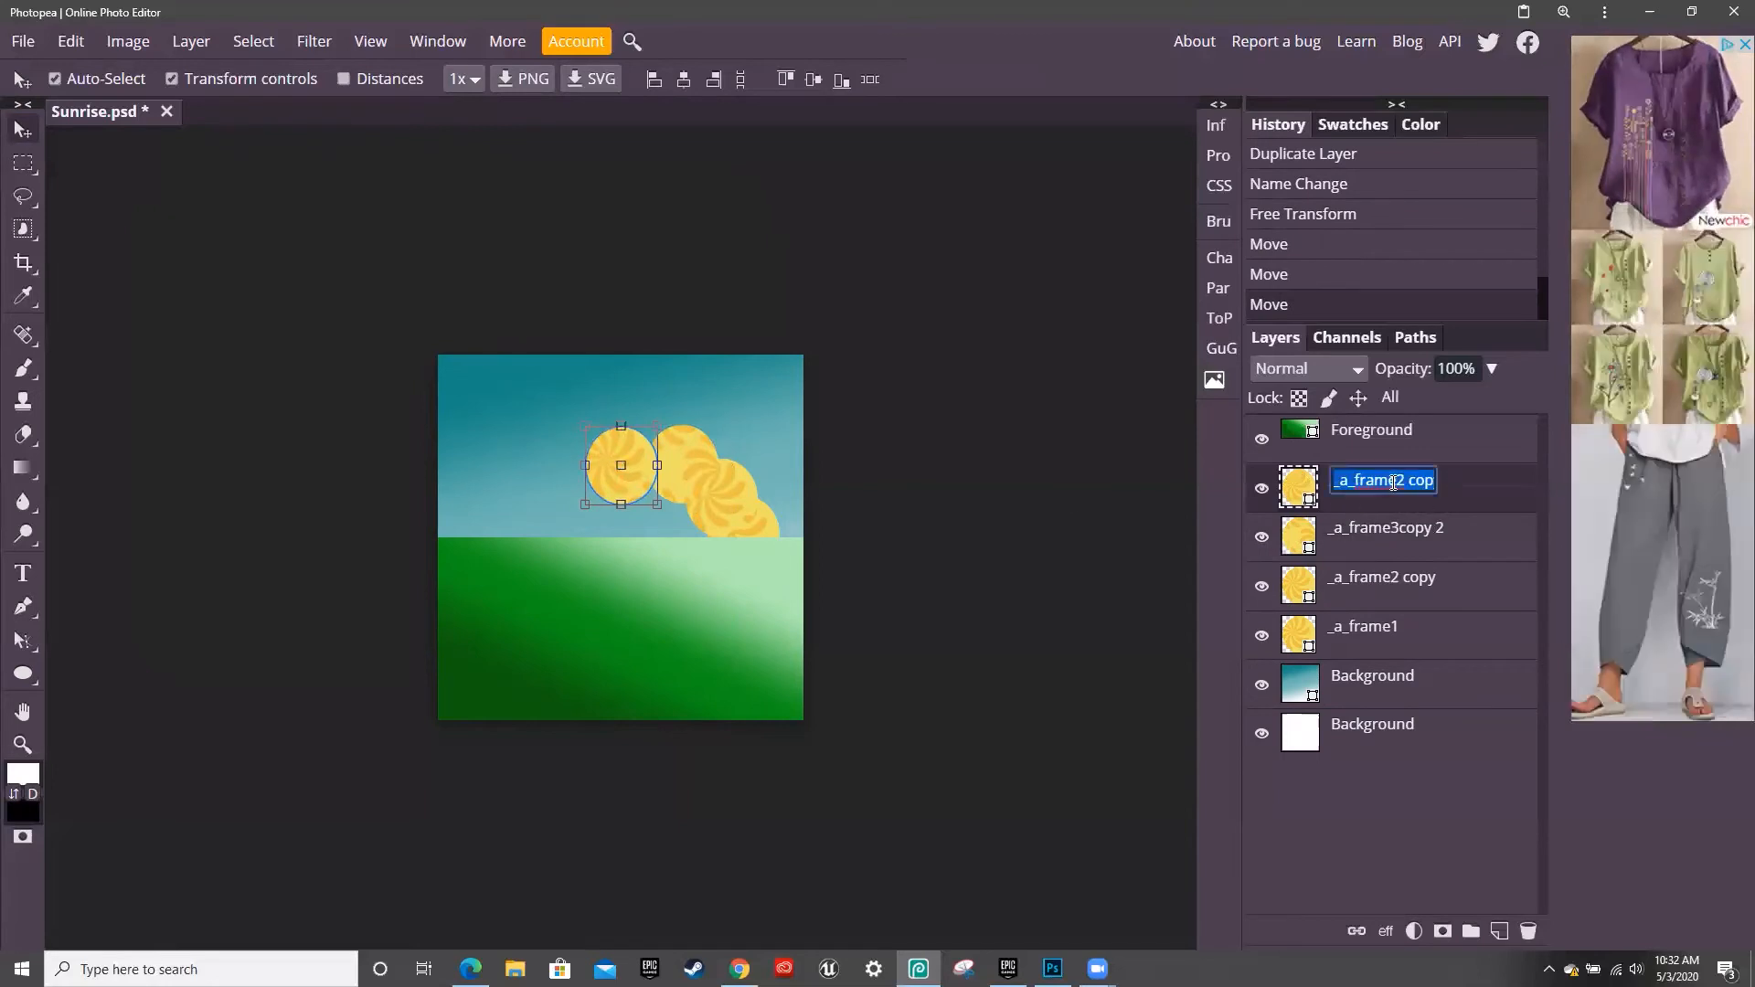
{"action": "left_click", "coordinate": [1408, 480]}
{"action": "key", "text": "BackSpace"}
{"action": "key", "text": "BackSpace"}
{"action": "type", "text": "4"}
{"action": "key", "text": "Return"}
Duplicate the _a_frame4copy 3 layer and arrange the third, fourth and newly copied suns into an arch across the sky
{"action": "right_click", "coordinate": [1478, 493]}
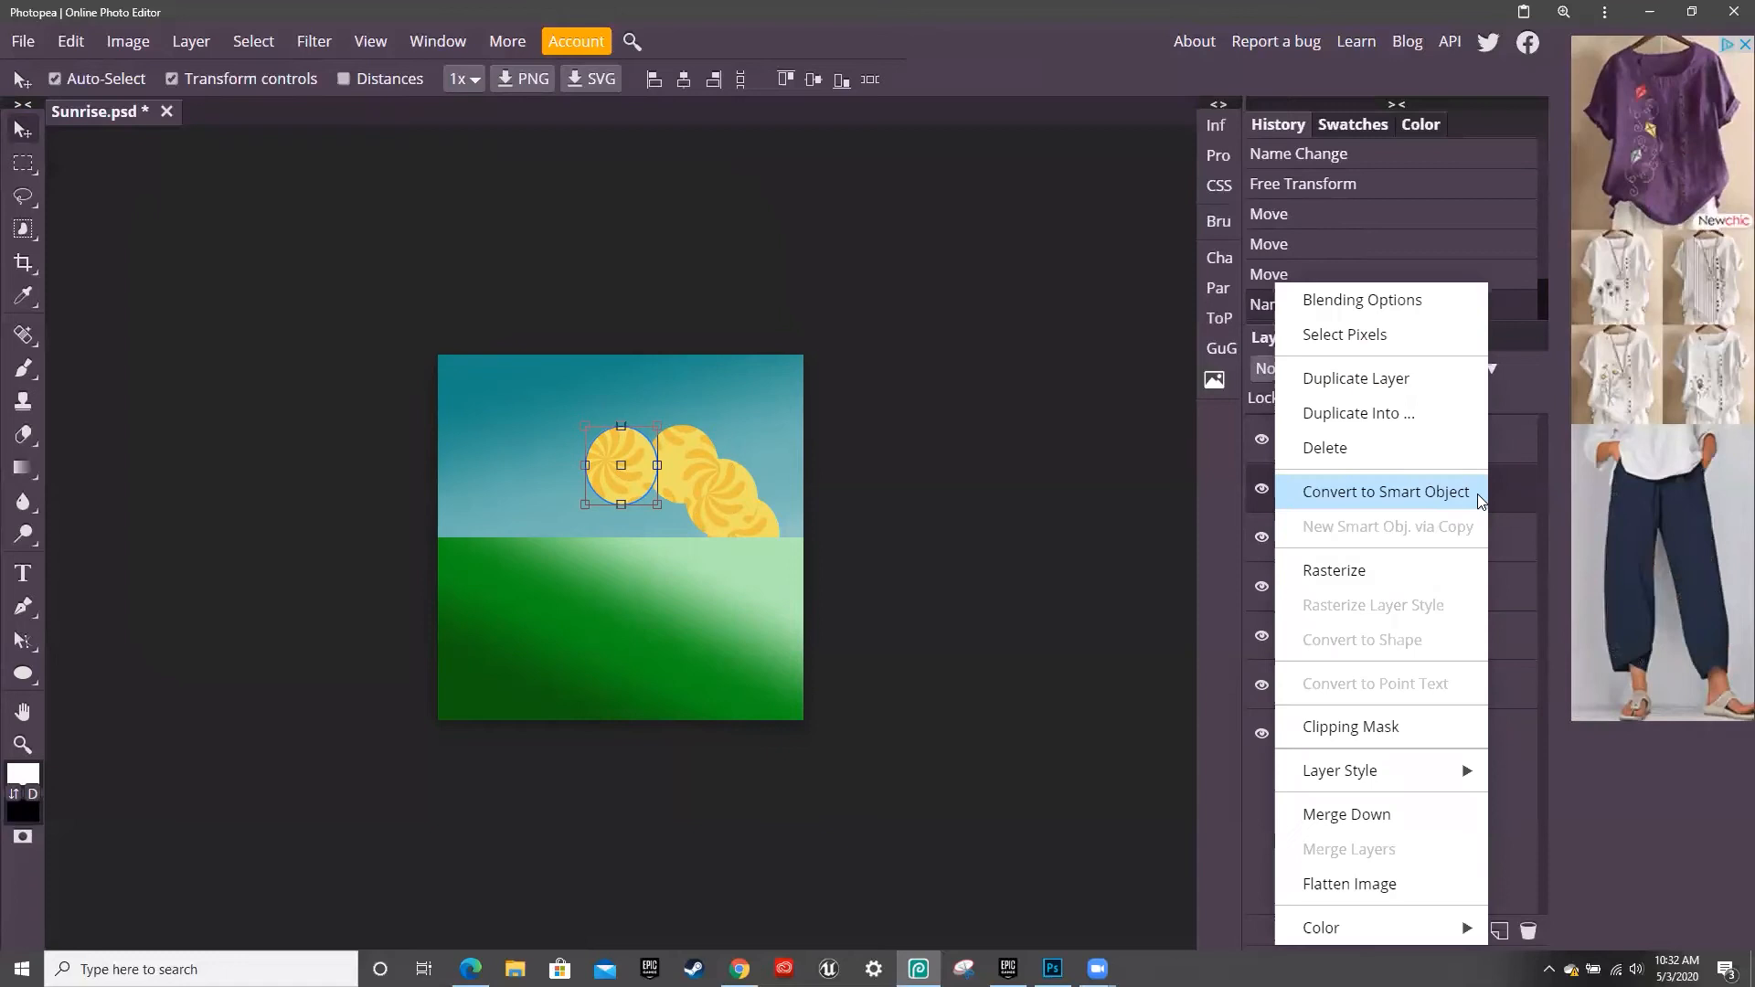
{"action": "left_click", "coordinate": [1391, 395]}
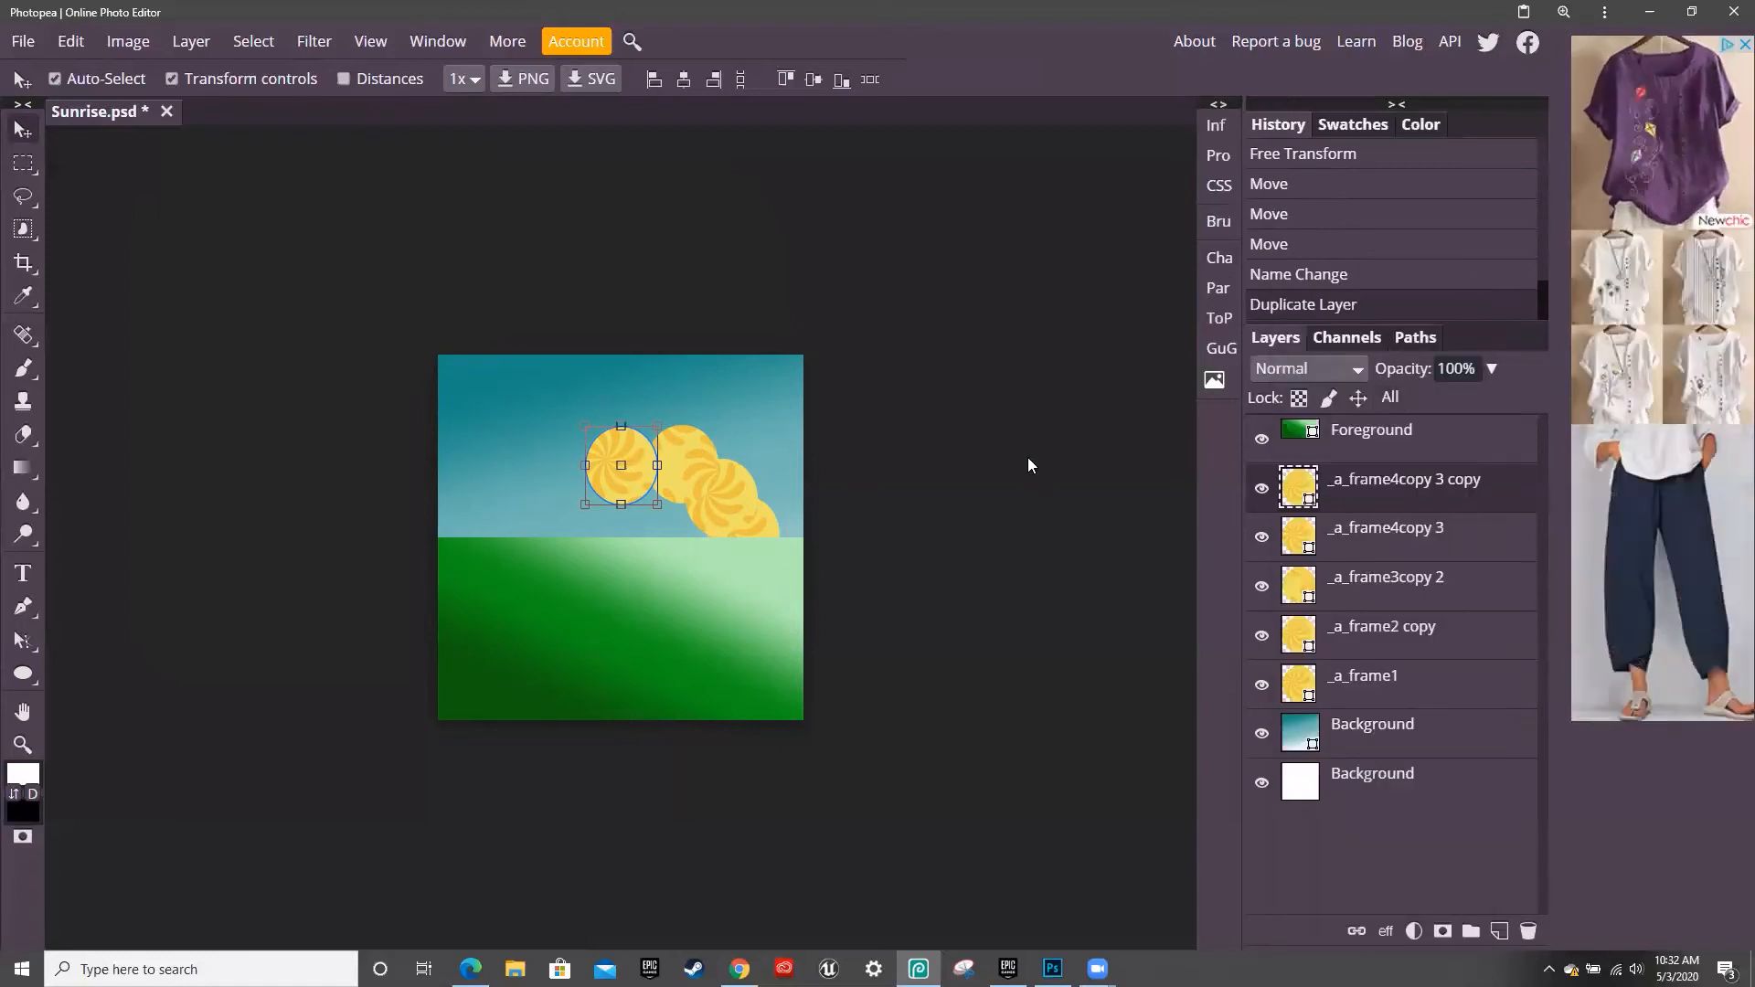
{"action": "left_click_drag", "start_coordinate": [623, 473], "coordinate": [647, 417]}
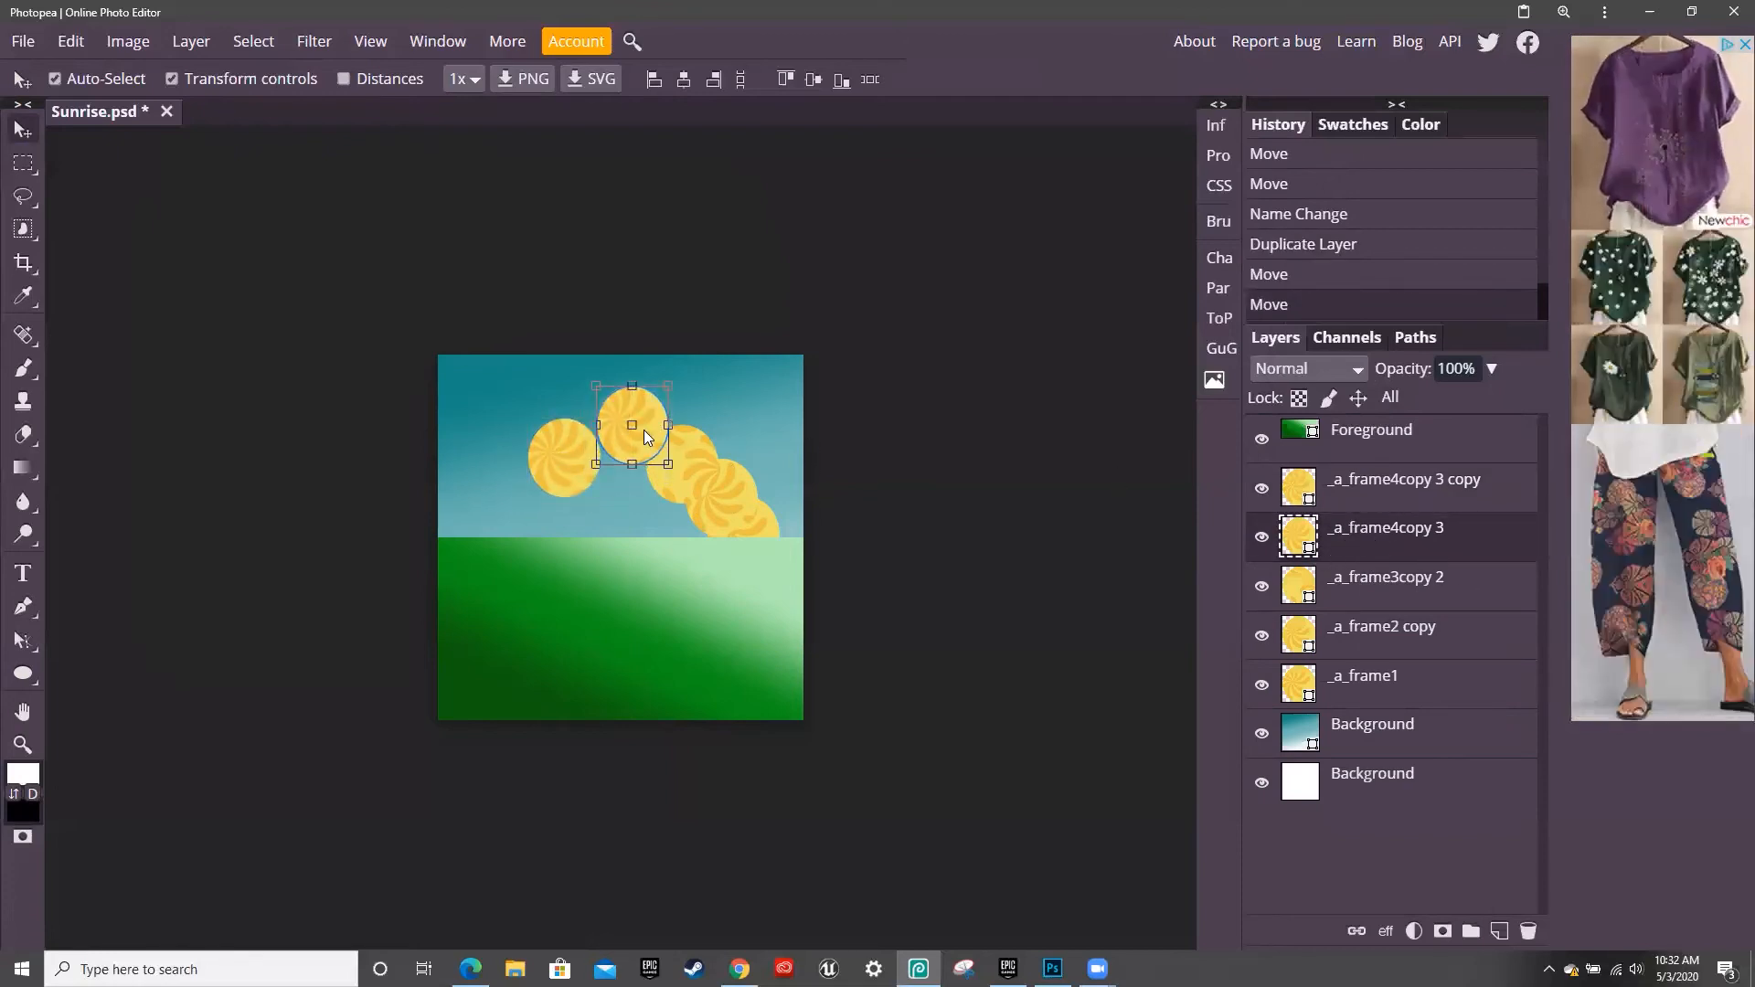
{"action": "left_click_drag", "start_coordinate": [697, 459], "coordinate": [695, 444]}
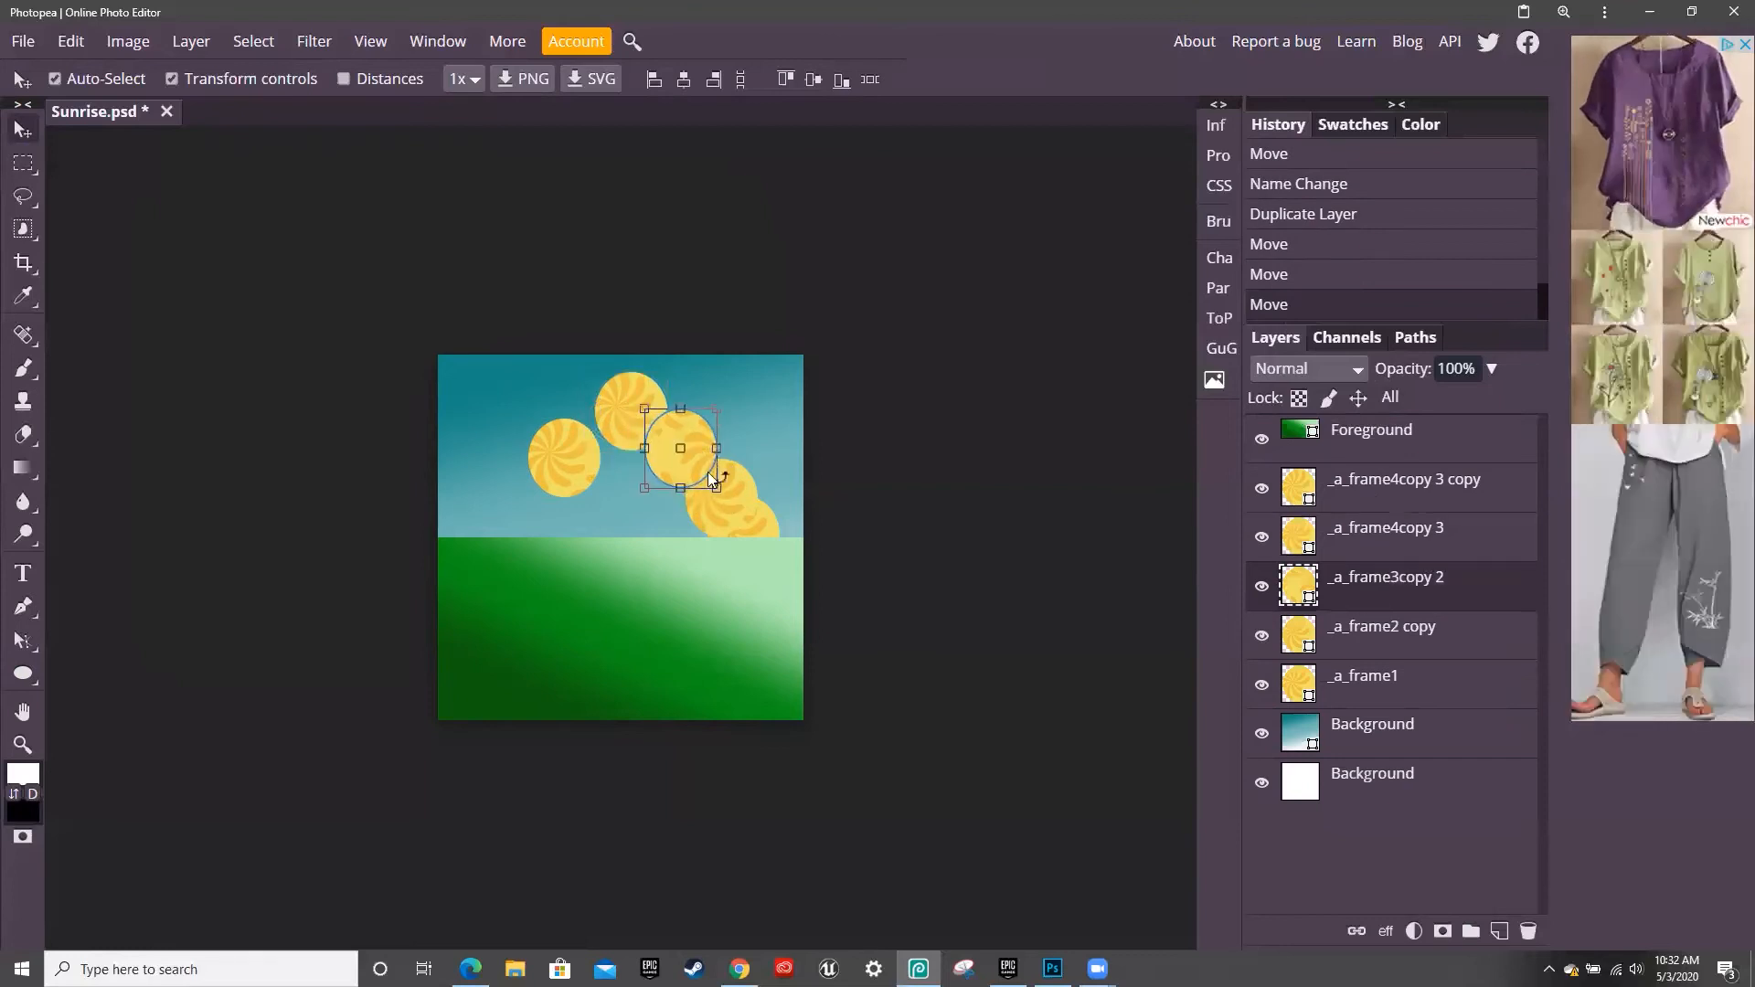
{"action": "left_click_drag", "start_coordinate": [578, 441], "coordinate": [584, 419]}
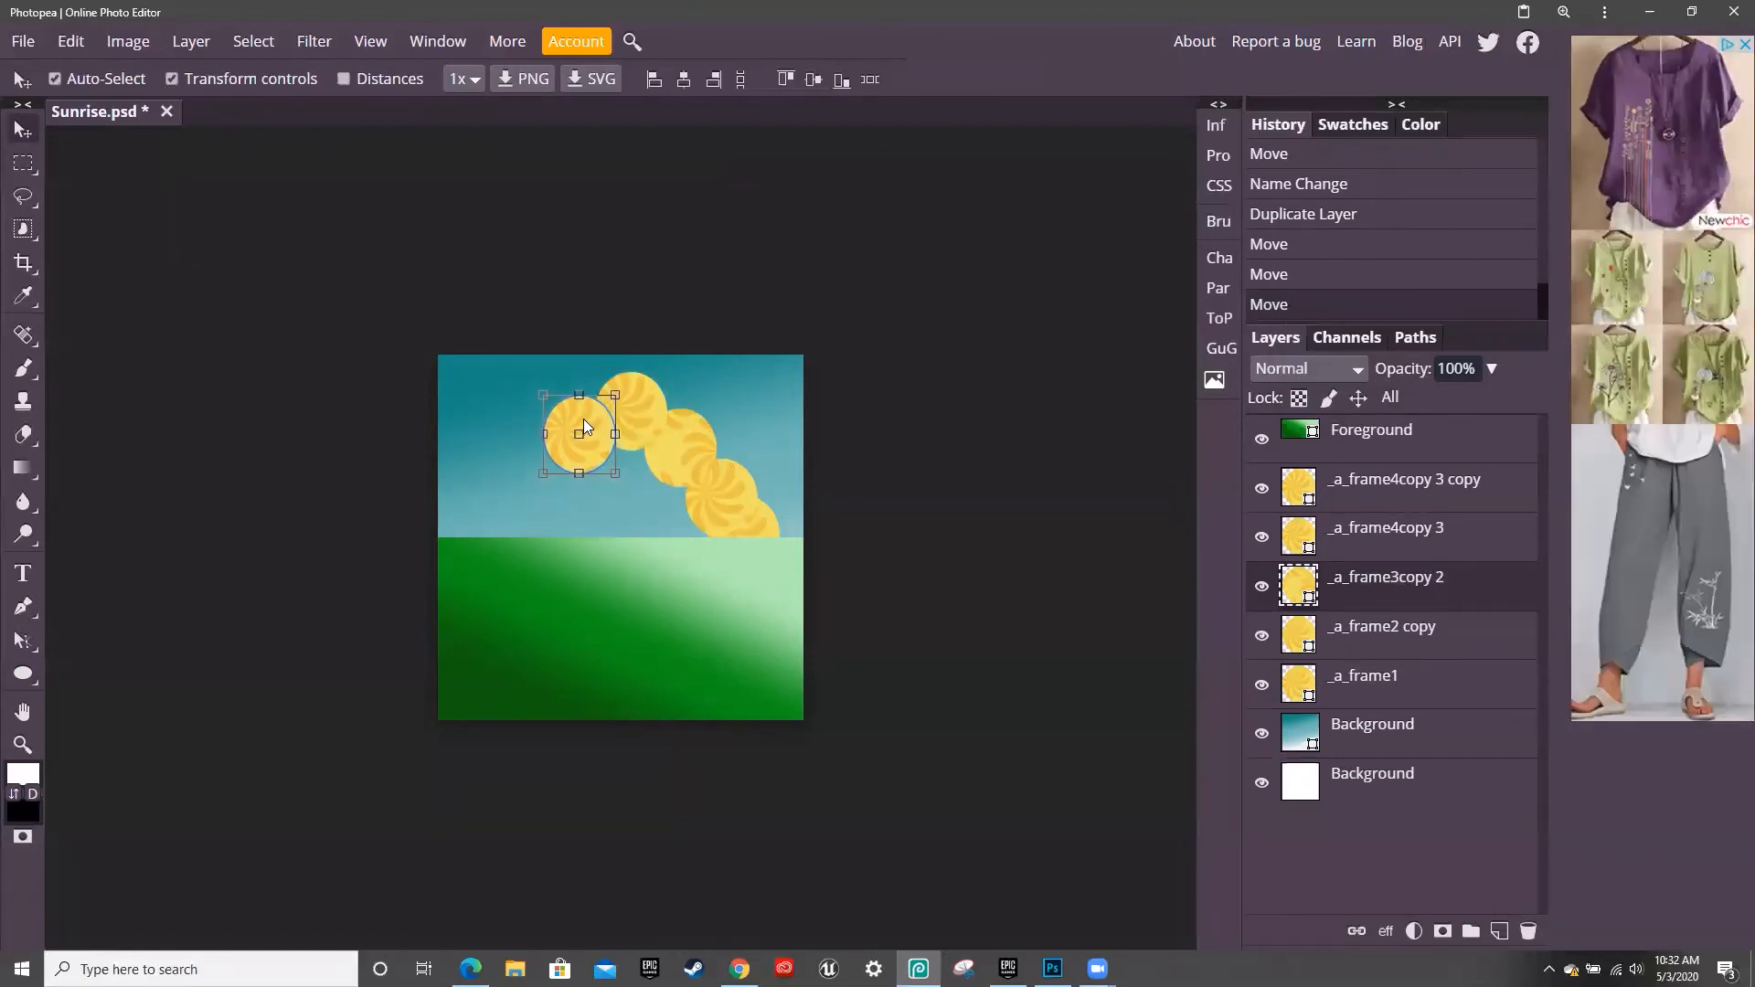
Scale the _a_frame4copy 3 sun's swirl pattern to 500%, trying a solid yellow fill and returning to the pattern
{"action": "left_click", "coordinate": [632, 416]}
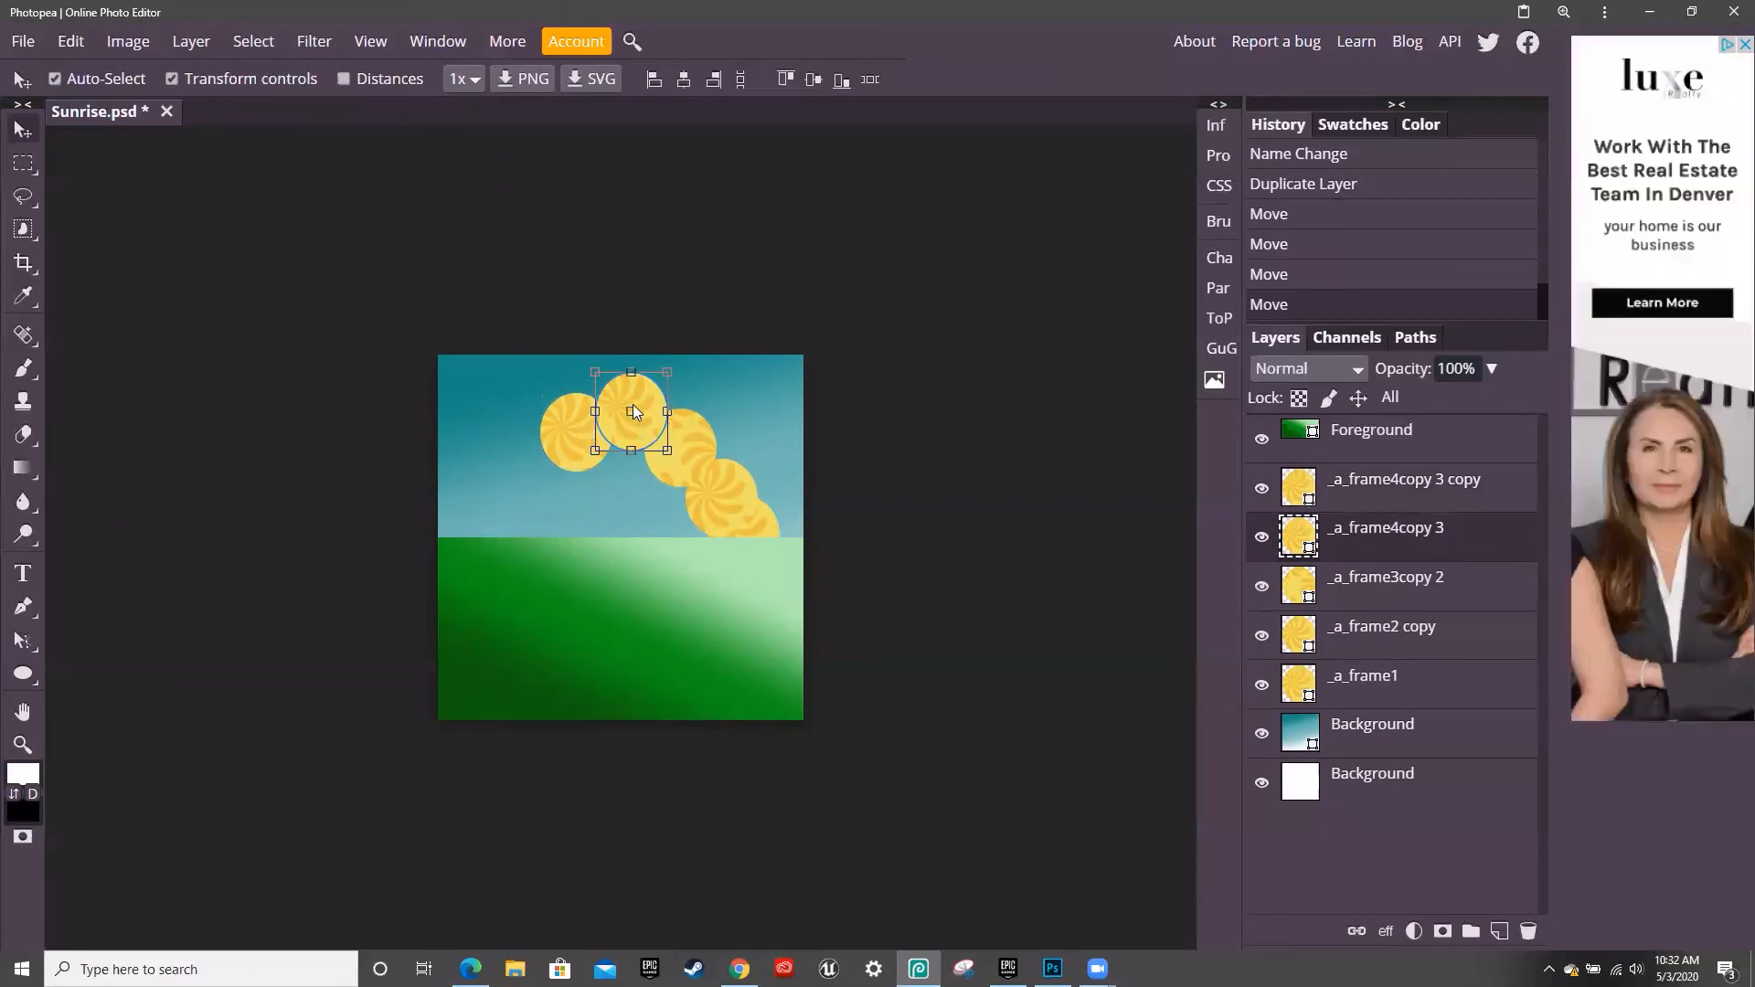
{"action": "left_click", "coordinate": [23, 674]}
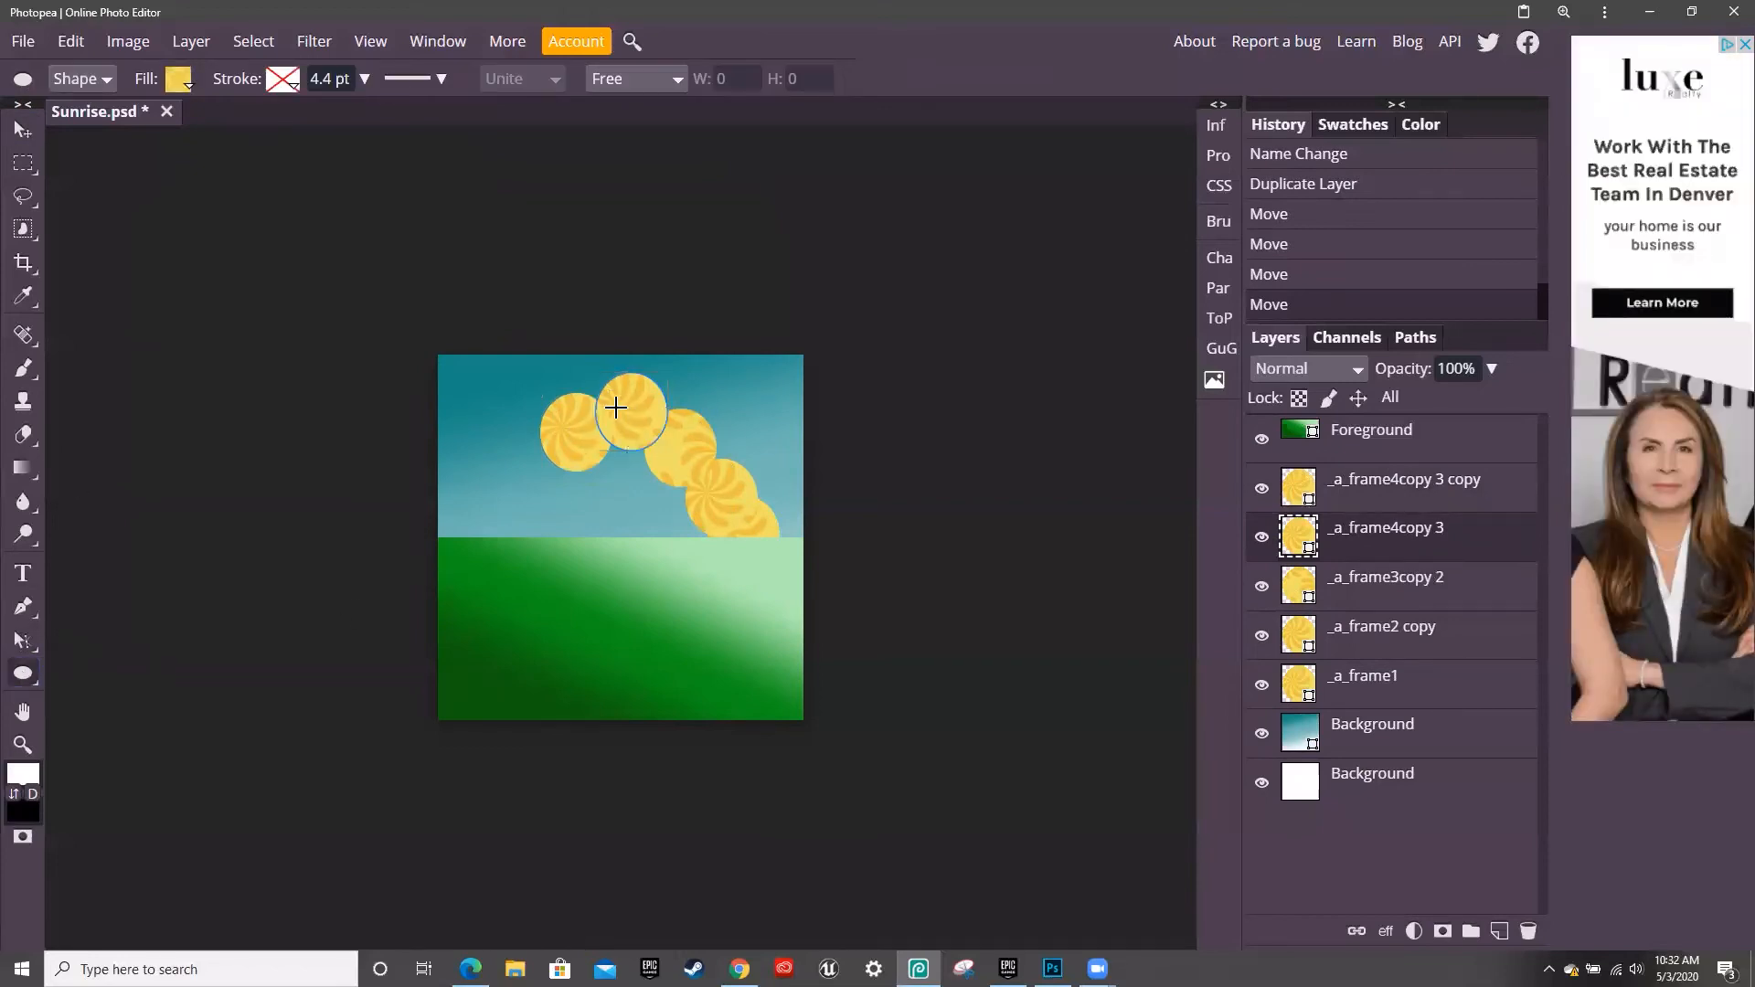
{"action": "left_click", "coordinate": [183, 82]}
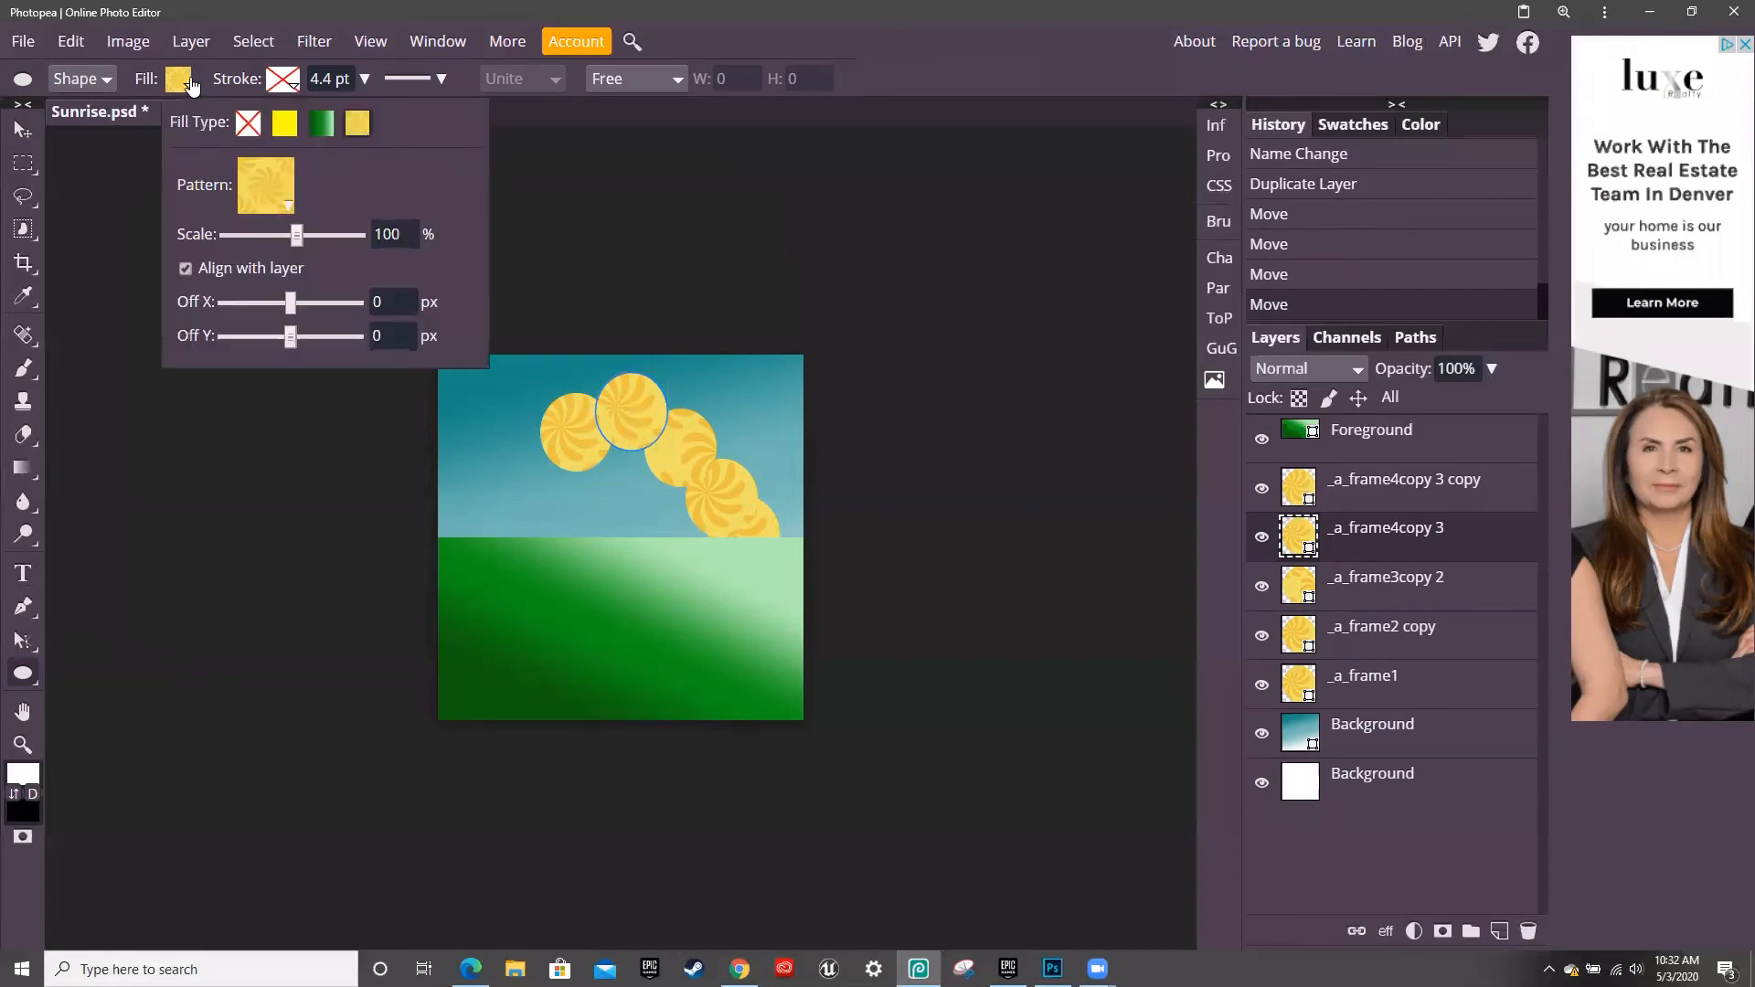
{"action": "left_click_drag", "start_coordinate": [301, 234], "coordinate": [384, 247]}
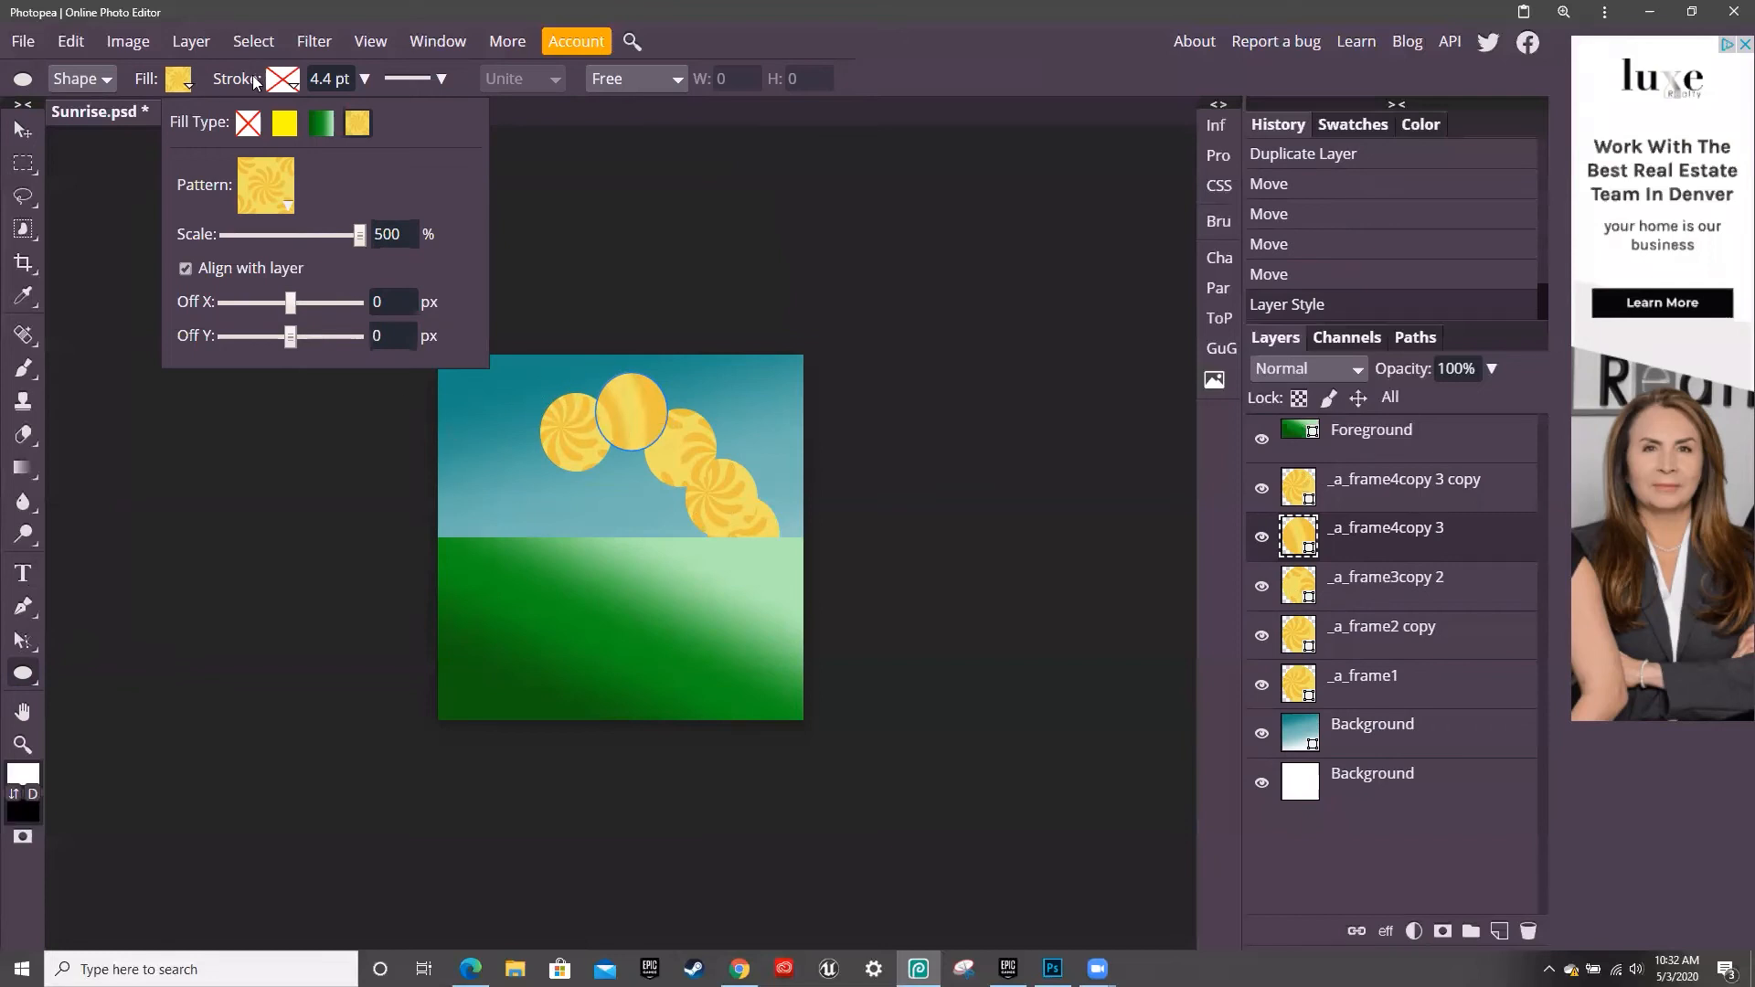
{"action": "left_click", "coordinate": [280, 134]}
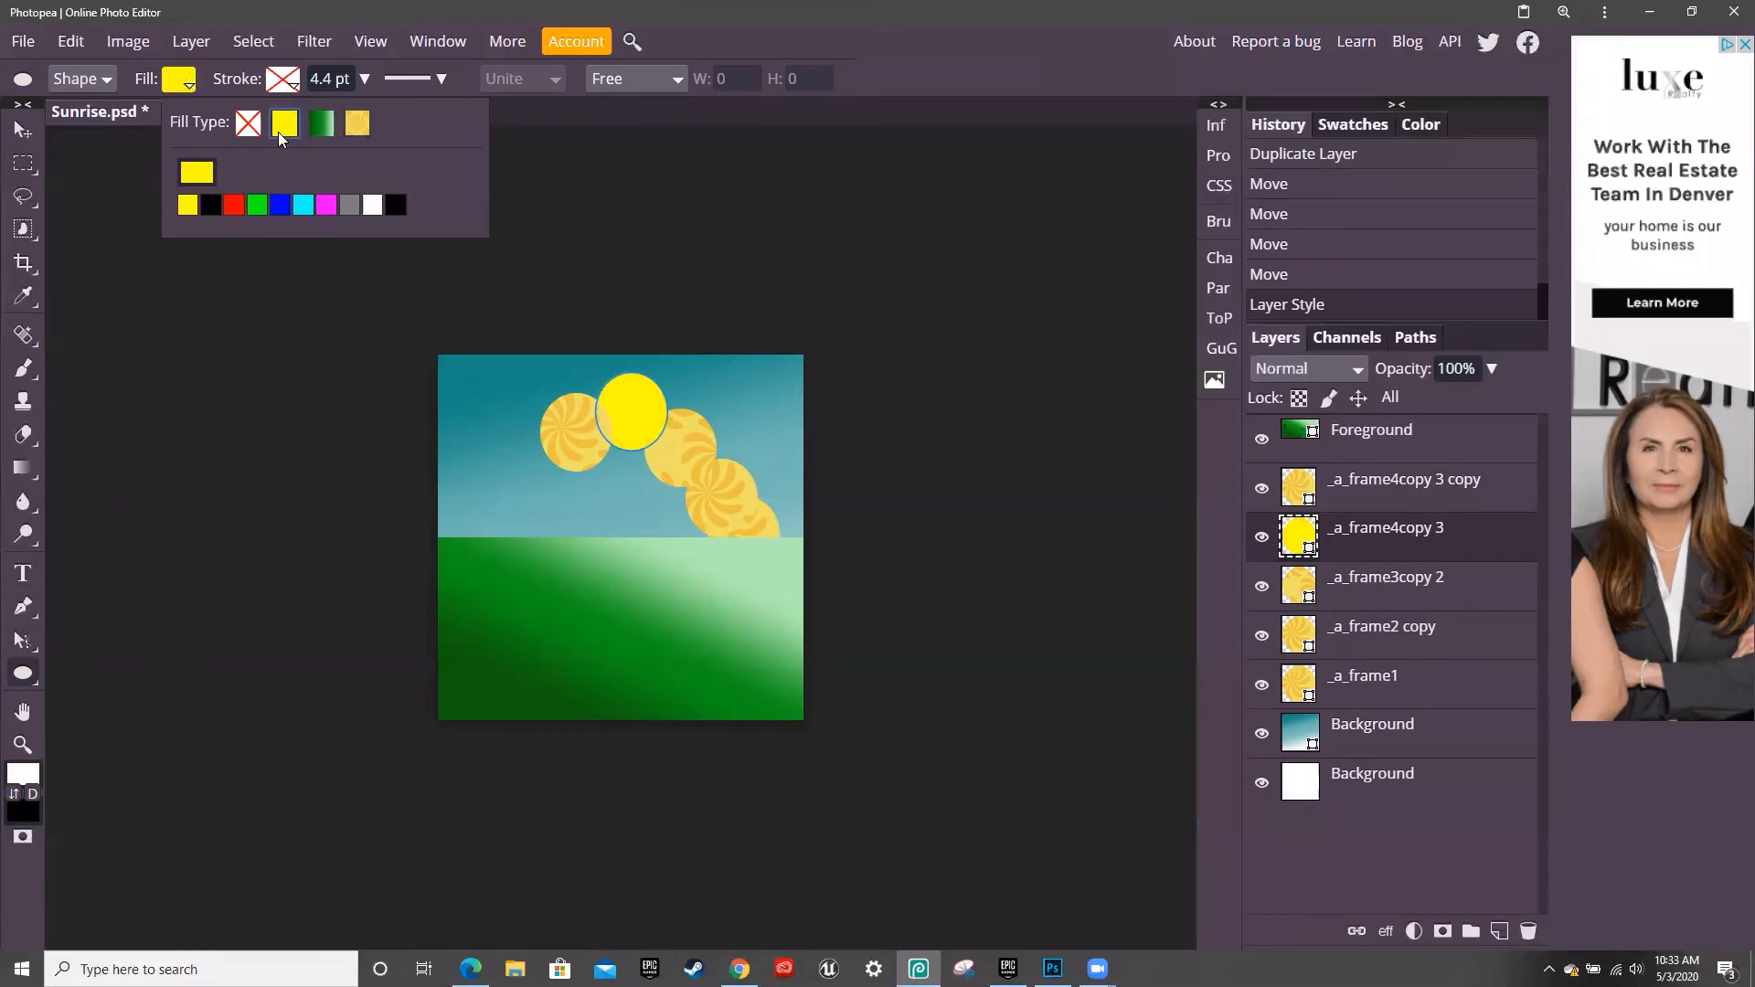
{"action": "left_click", "coordinate": [355, 126]}
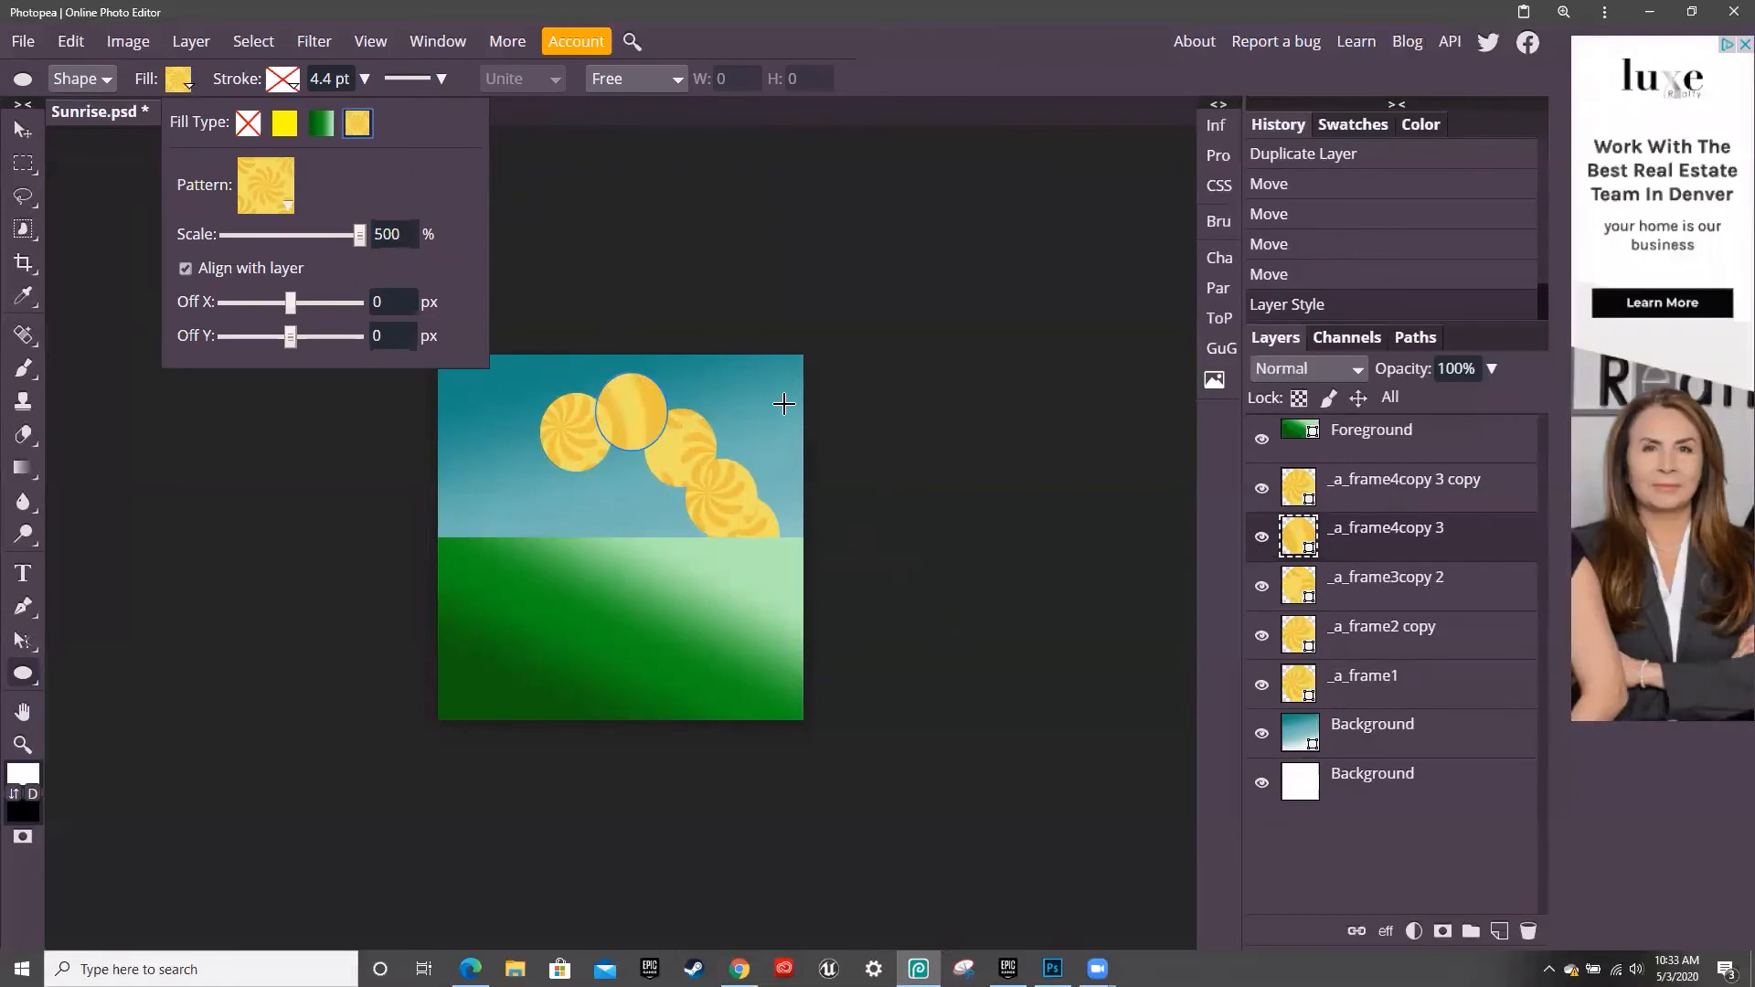
Rename the _a_frame4copy 3 copy layer as _a_frame5copy 3 copy
{"action": "left_click", "coordinate": [1356, 496]}
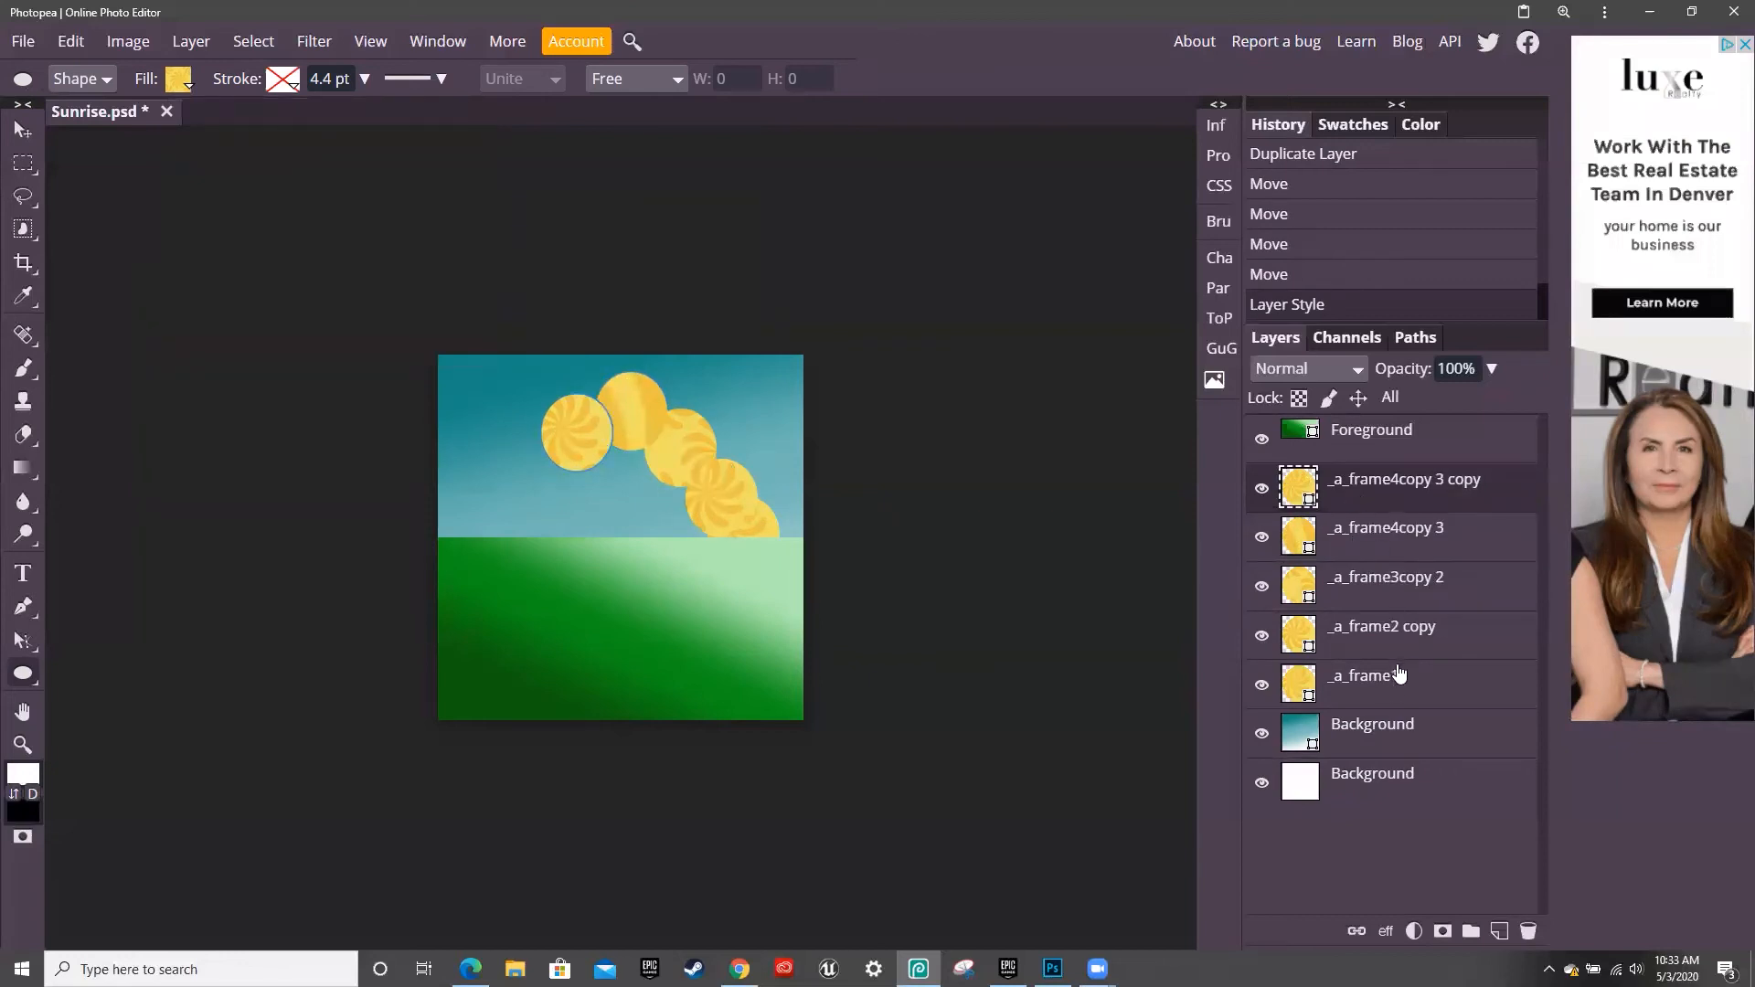
{"action": "double_click", "coordinate": [1402, 480]}
{"action": "left_click", "coordinate": [1406, 489]}
{"action": "key", "text": "BackSpace"}
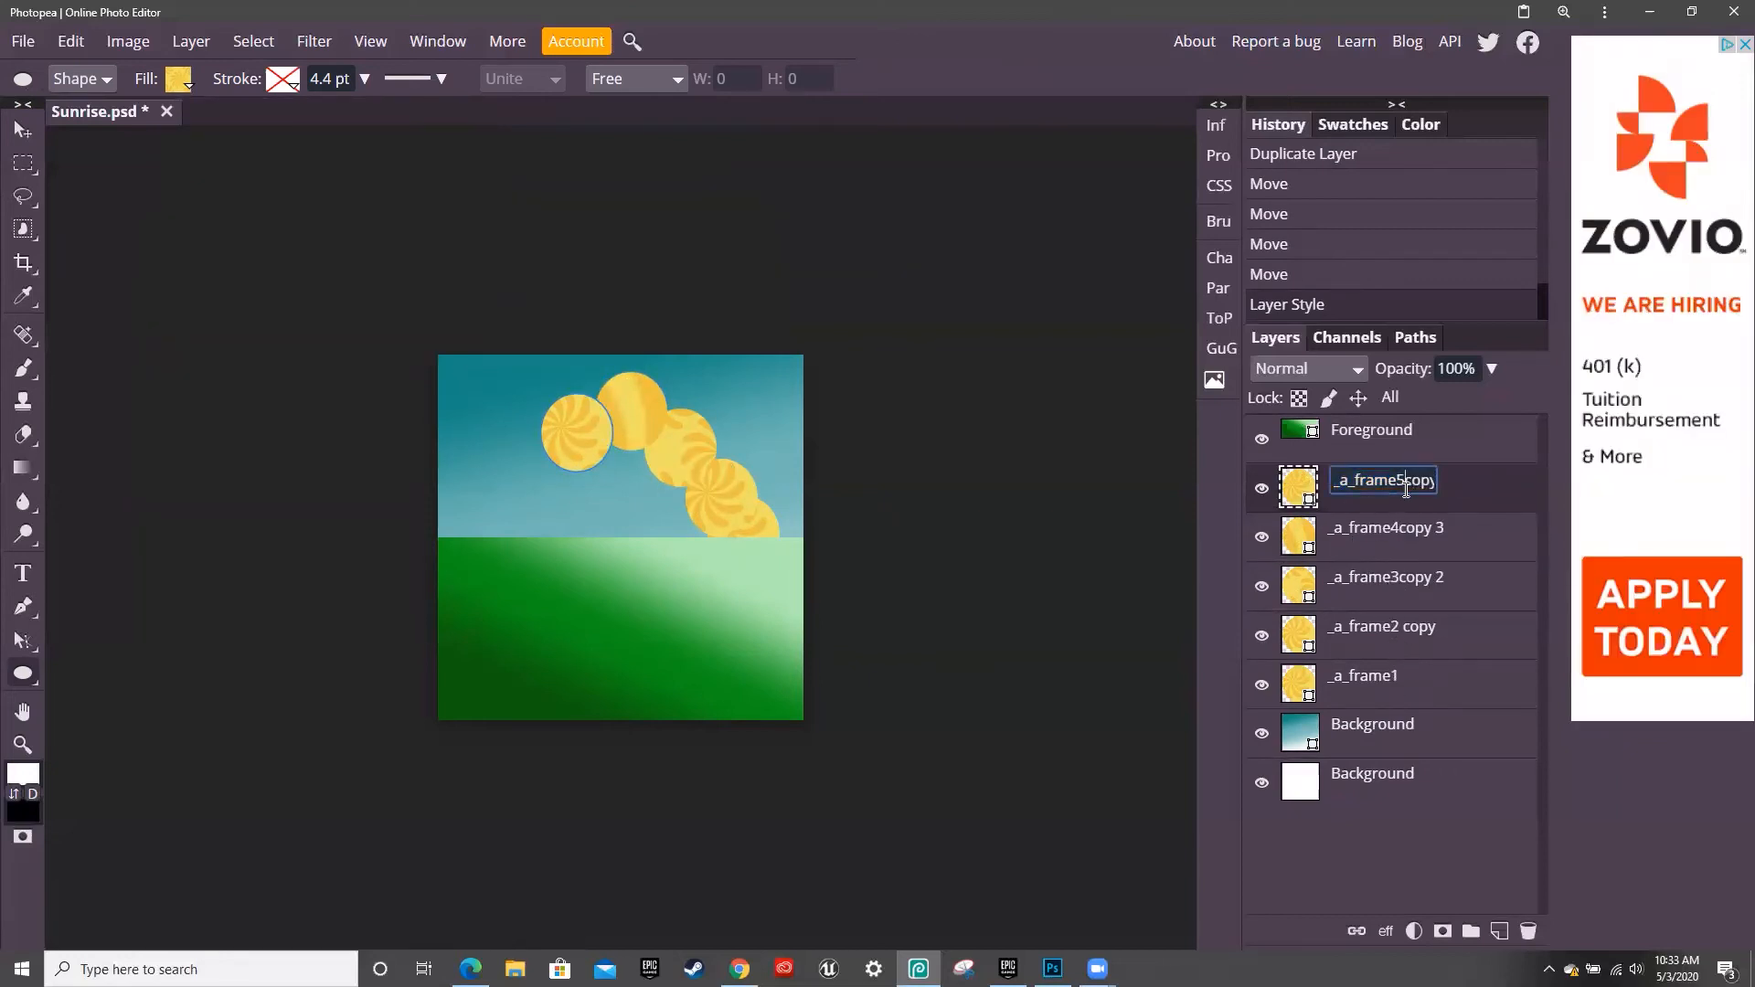
{"action": "left_click", "coordinate": [1375, 481]}
Duplicate the _a_frame5copy 3 copy layer as _a_frame6copy 3 copy 2 and move its sun down and left along the arch
{"action": "right_click", "coordinate": [1375, 479]}
{"action": "left_click", "coordinate": [1303, 382]}
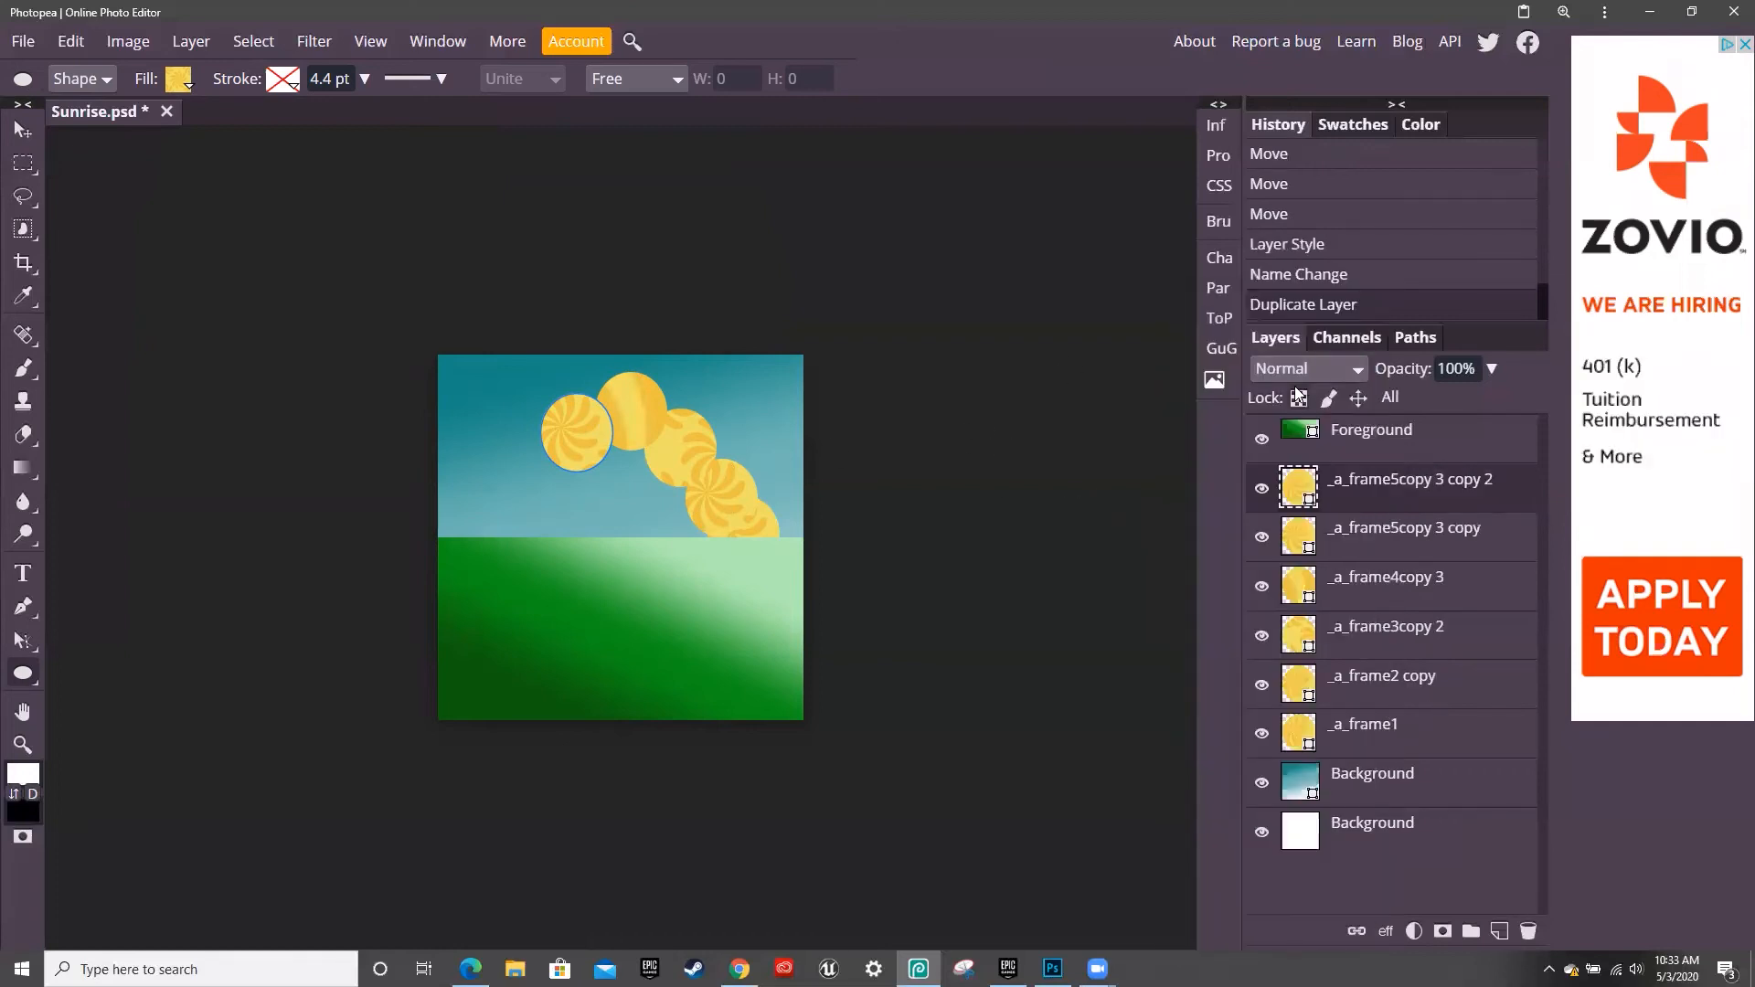
{"action": "double_click", "coordinate": [1406, 480]}
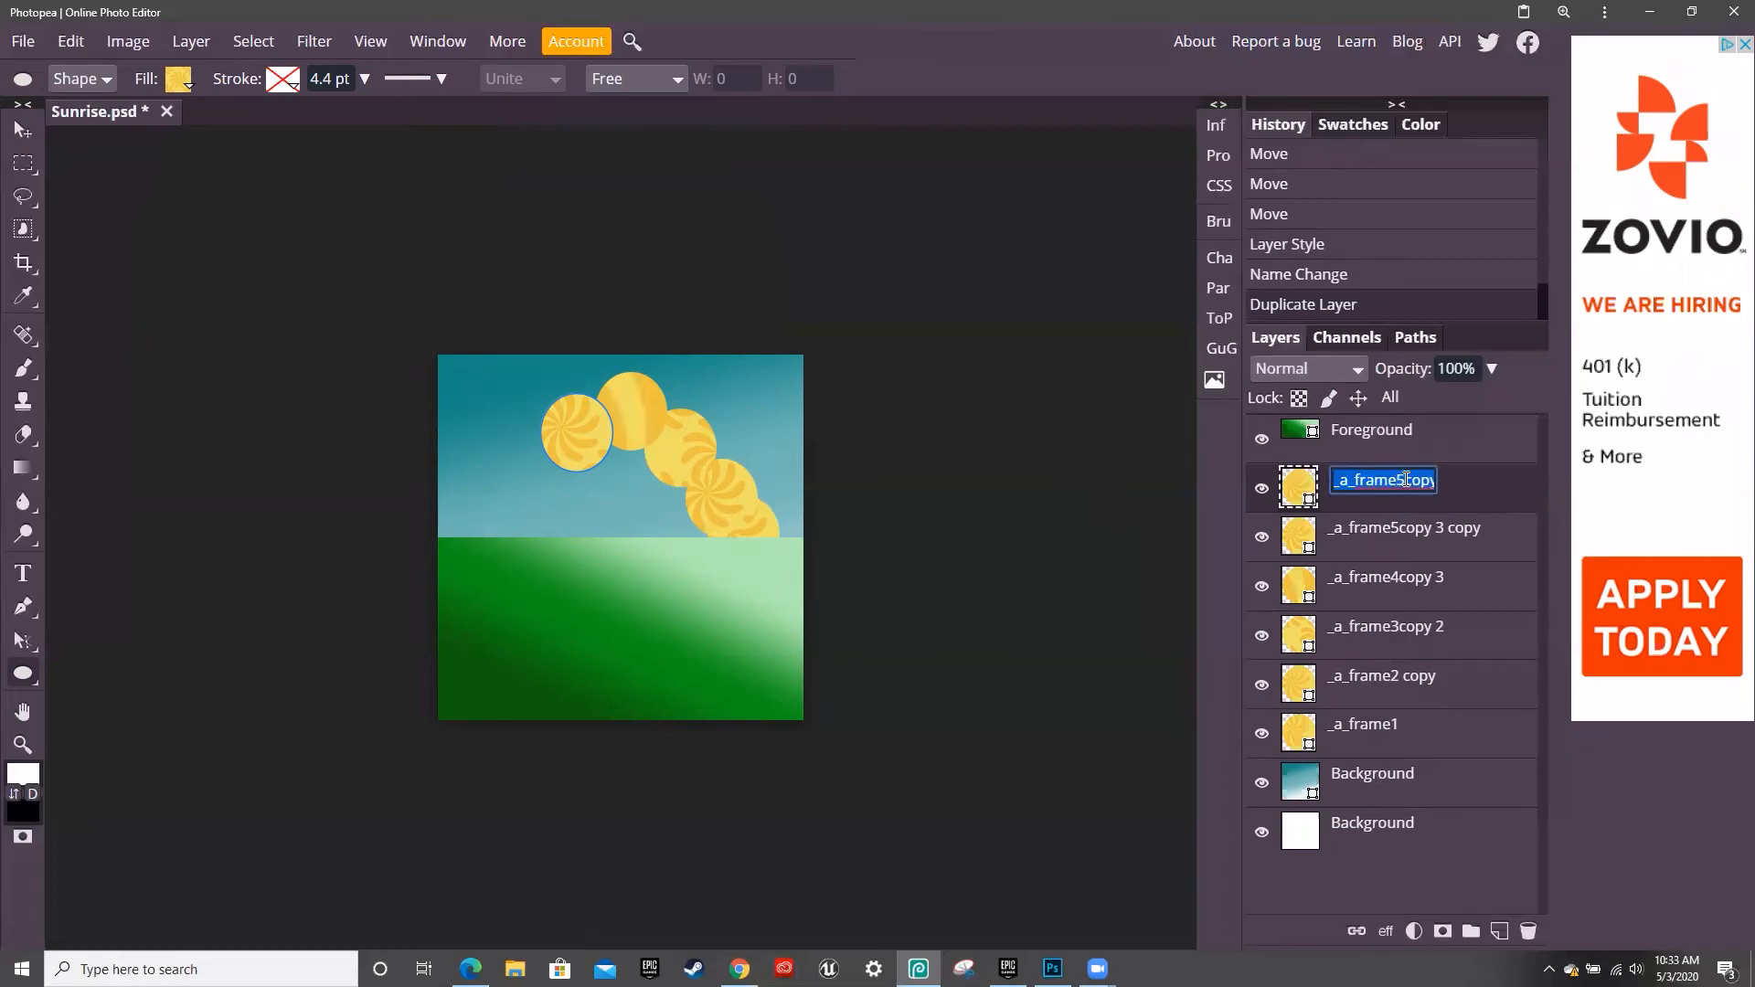
{"action": "left_click", "coordinate": [1406, 480]}
{"action": "key", "text": "BackSpace"}
{"action": "type", "text": "6"}
{"action": "left_click", "coordinate": [18, 130]}
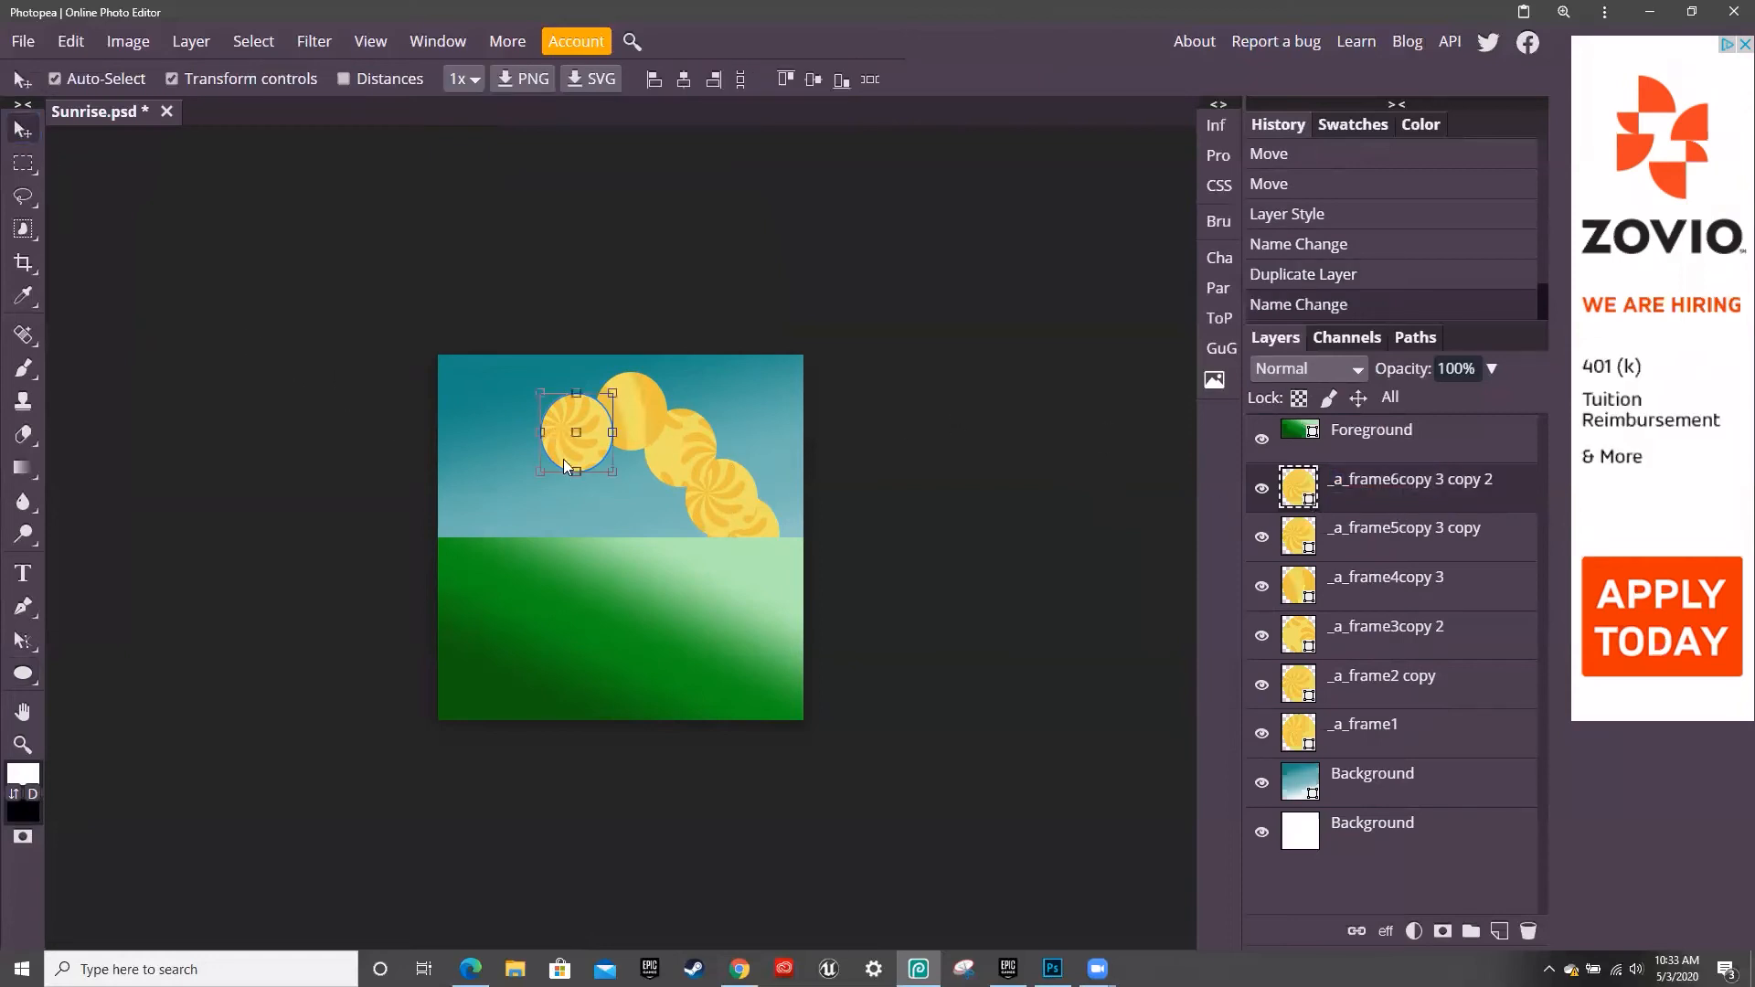
{"action": "left_click", "coordinate": [514, 461]}
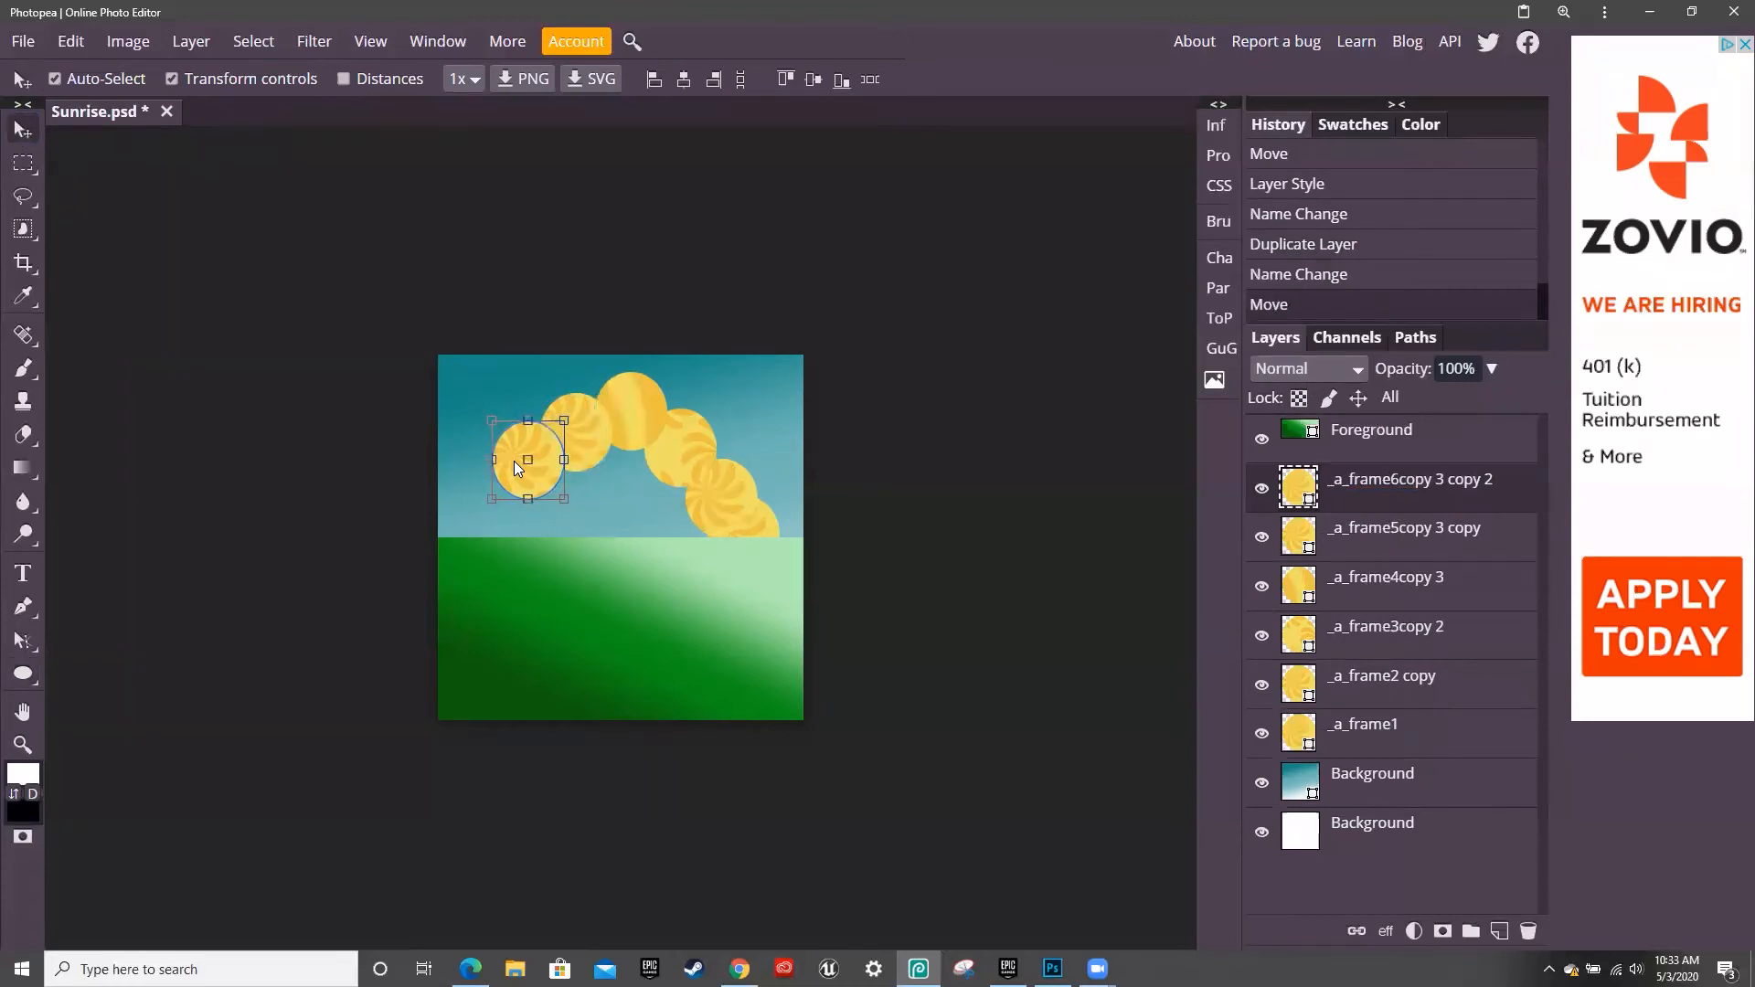
Duplicate the _a_frame6copy 3 copy 2 layer as _a_frame7copy 3 copy 3 and move its sun down-left to just above the horizon
{"action": "right_click", "coordinate": [1417, 489]}
{"action": "left_click", "coordinate": [1324, 379]}
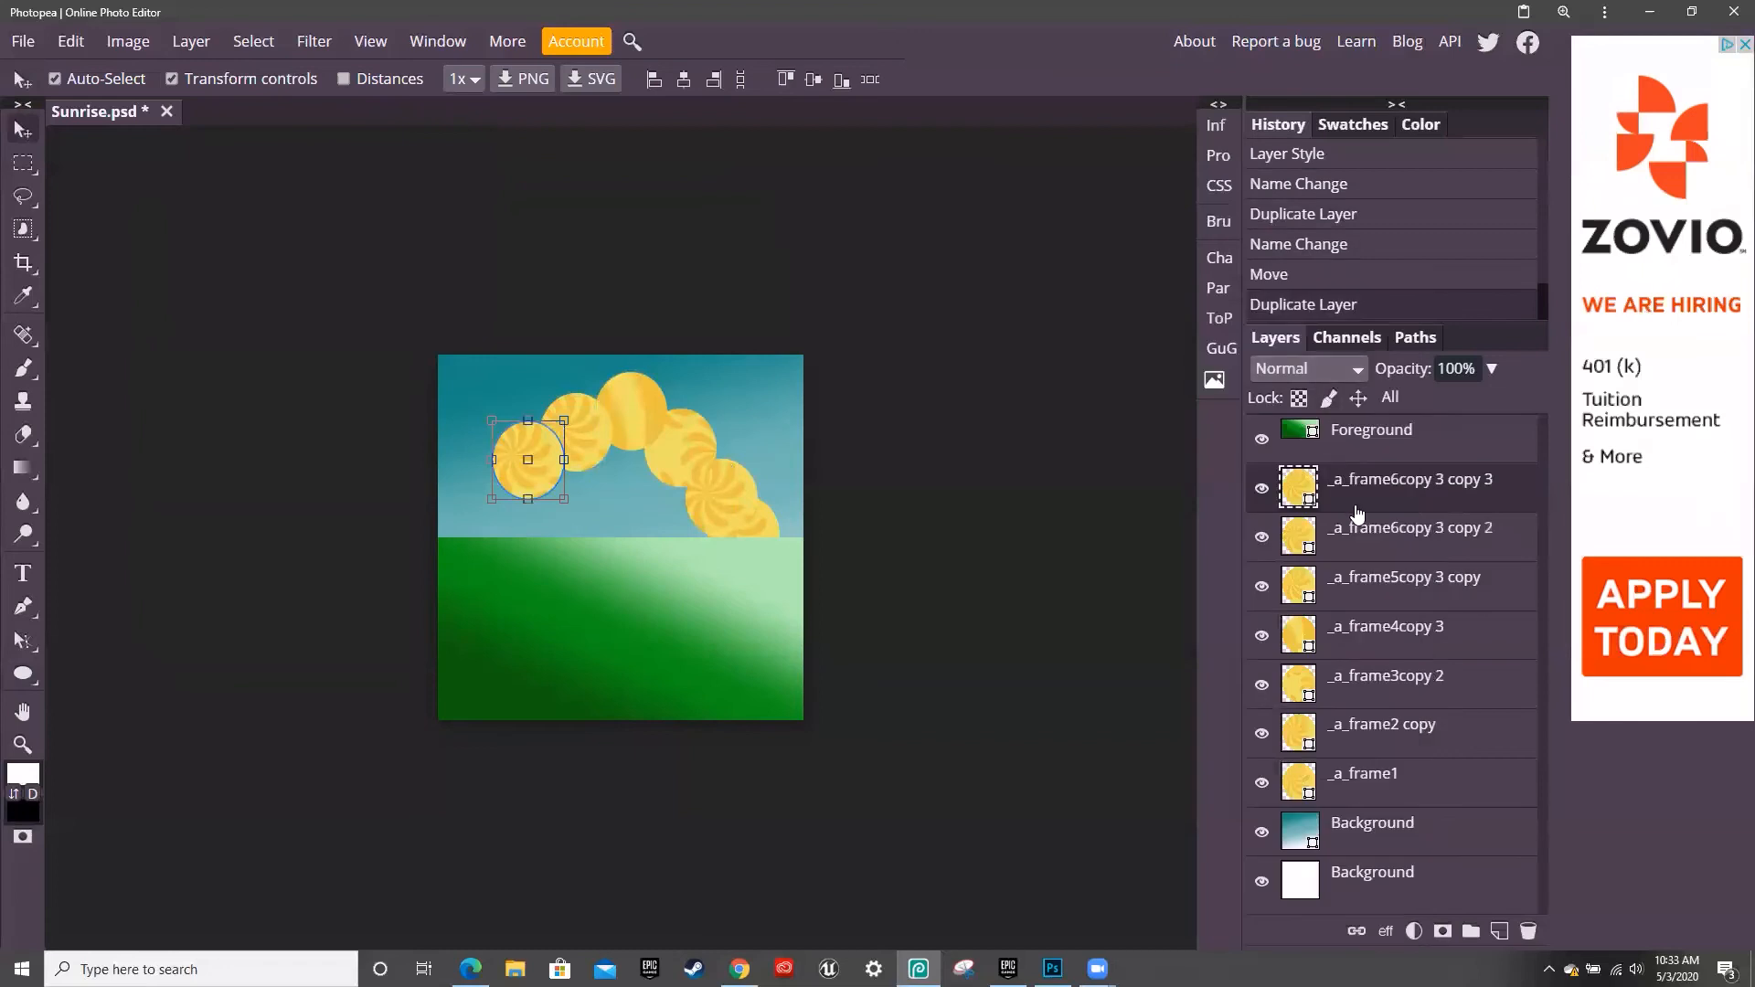
{"action": "double_click", "coordinate": [1403, 481]}
{"action": "left_click", "coordinate": [1403, 482]}
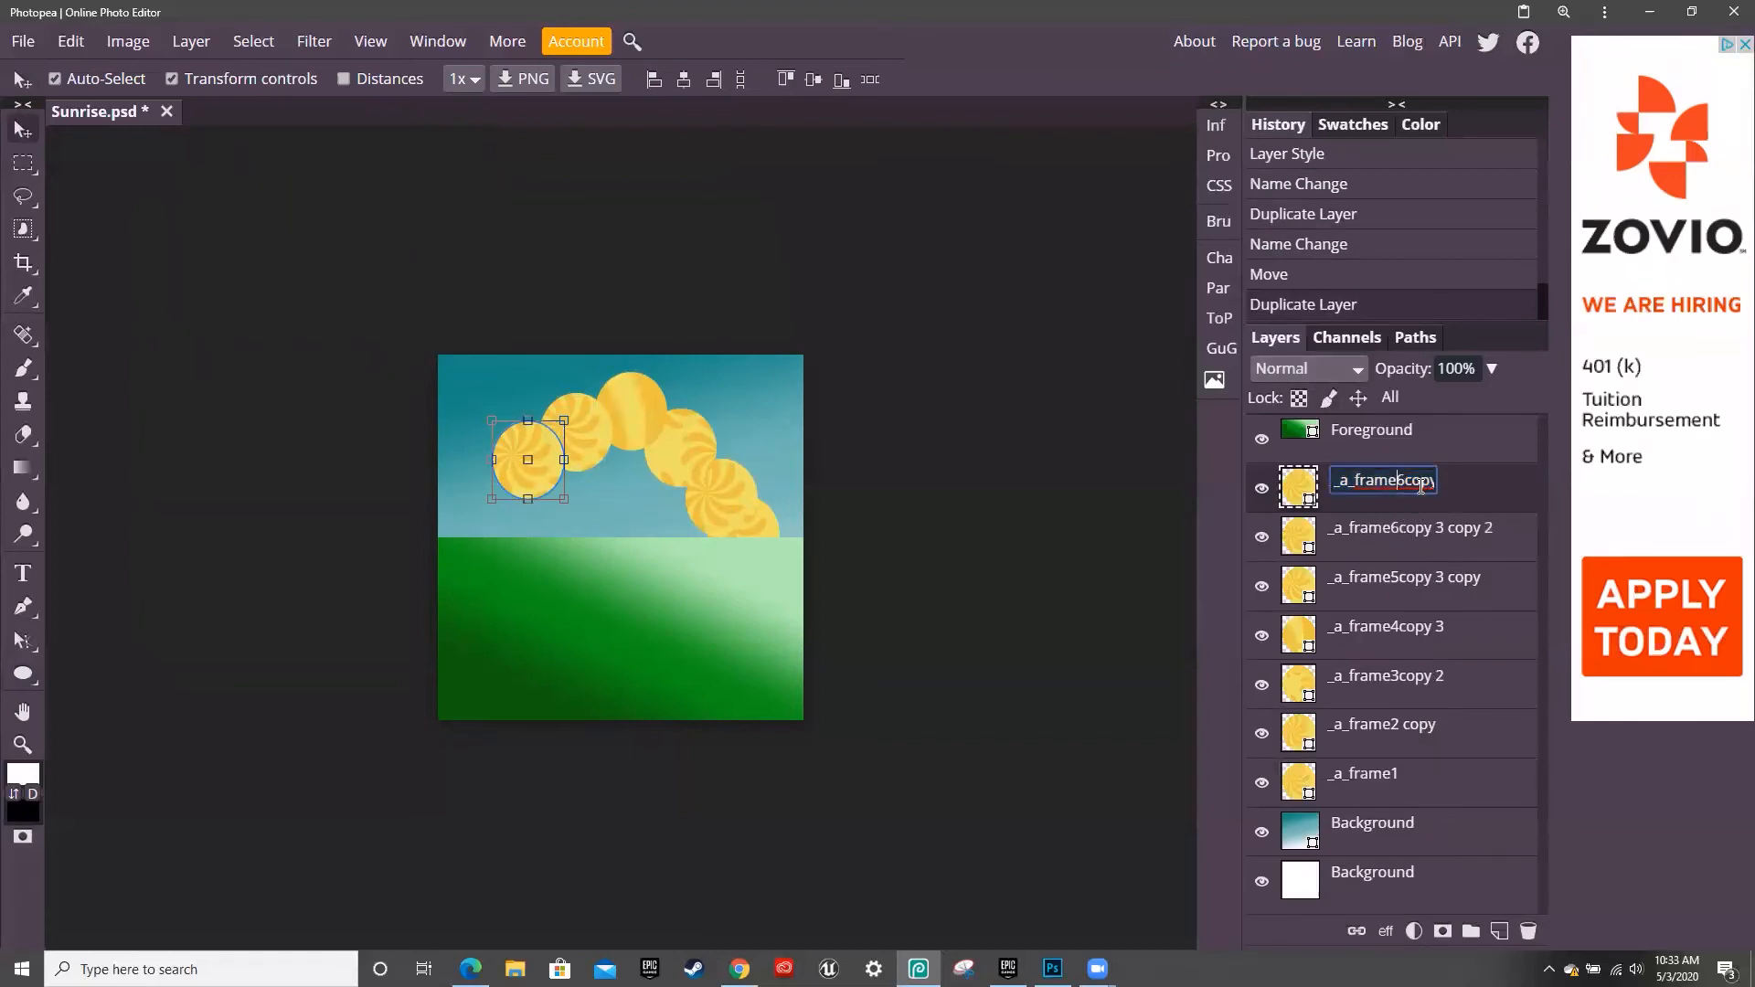
{"action": "key", "text": "BackSpace"}
{"action": "type", "text": "7"}
{"action": "left_click_drag", "start_coordinate": [515, 444], "coordinate": [486, 483]}
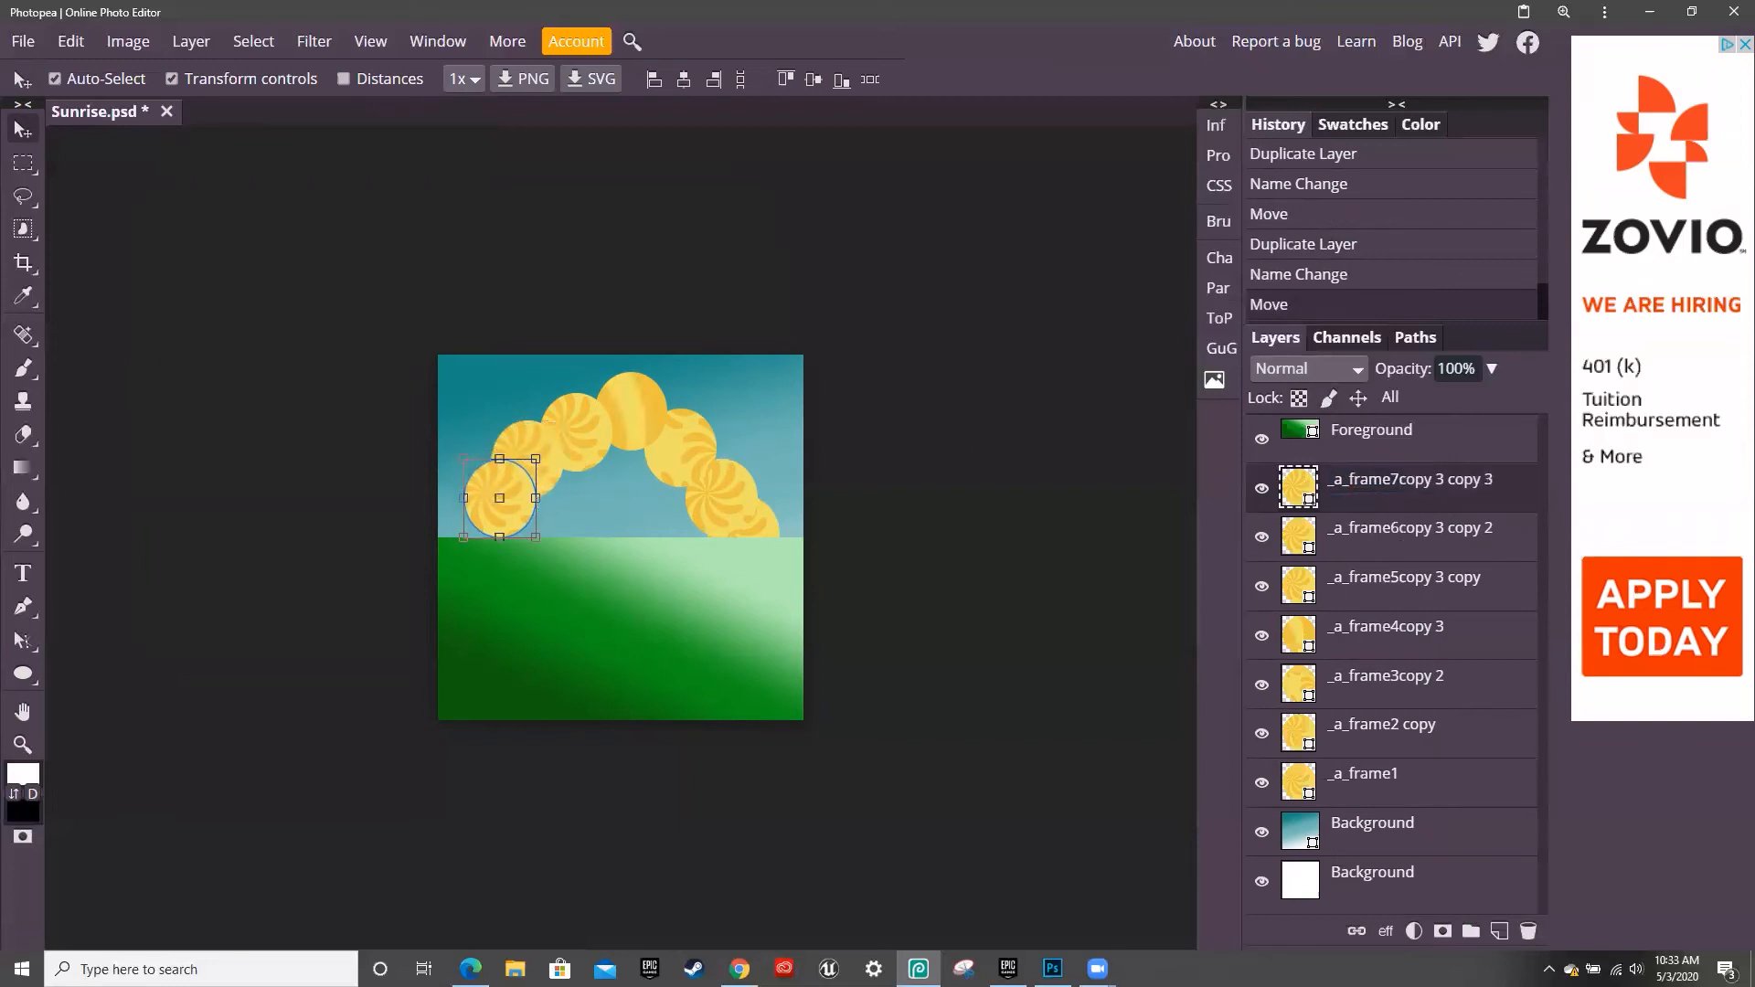
Duplicate the _a_frame7copy 3 copy 3 layer and rename the duplicate as _a_frame8copy 3 copy 4
{"action": "right_click", "coordinate": [1390, 499]}
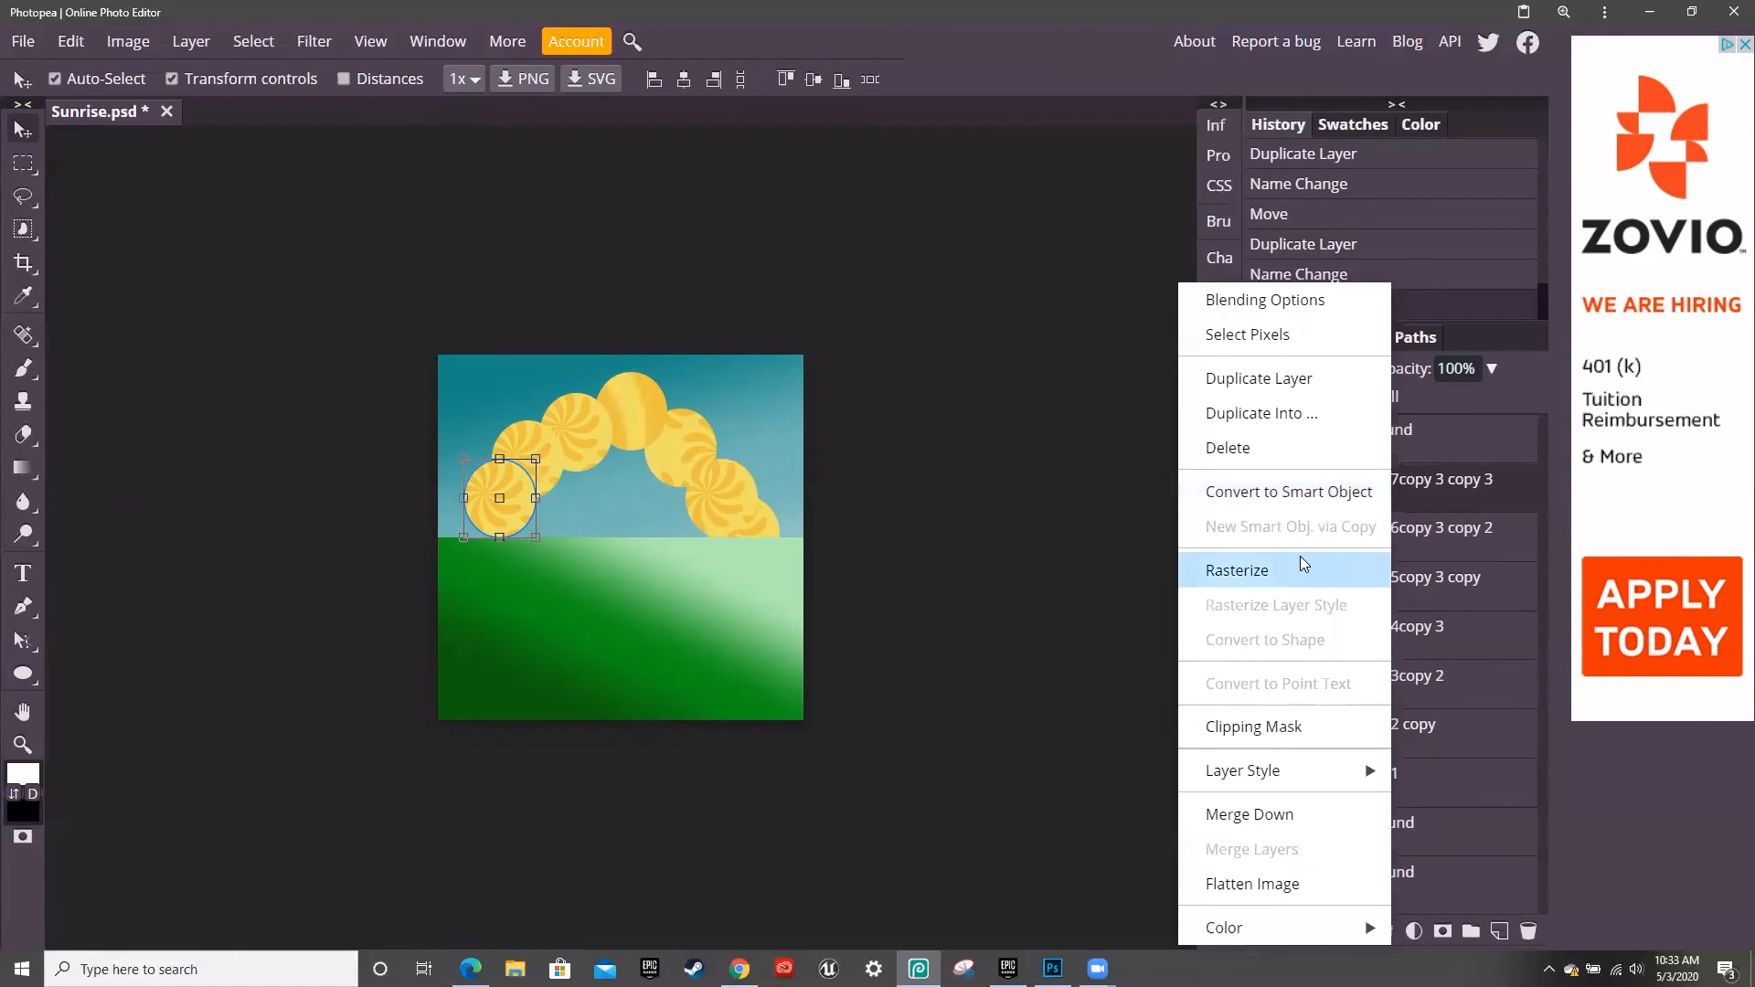
{"action": "left_click", "coordinate": [1309, 378]}
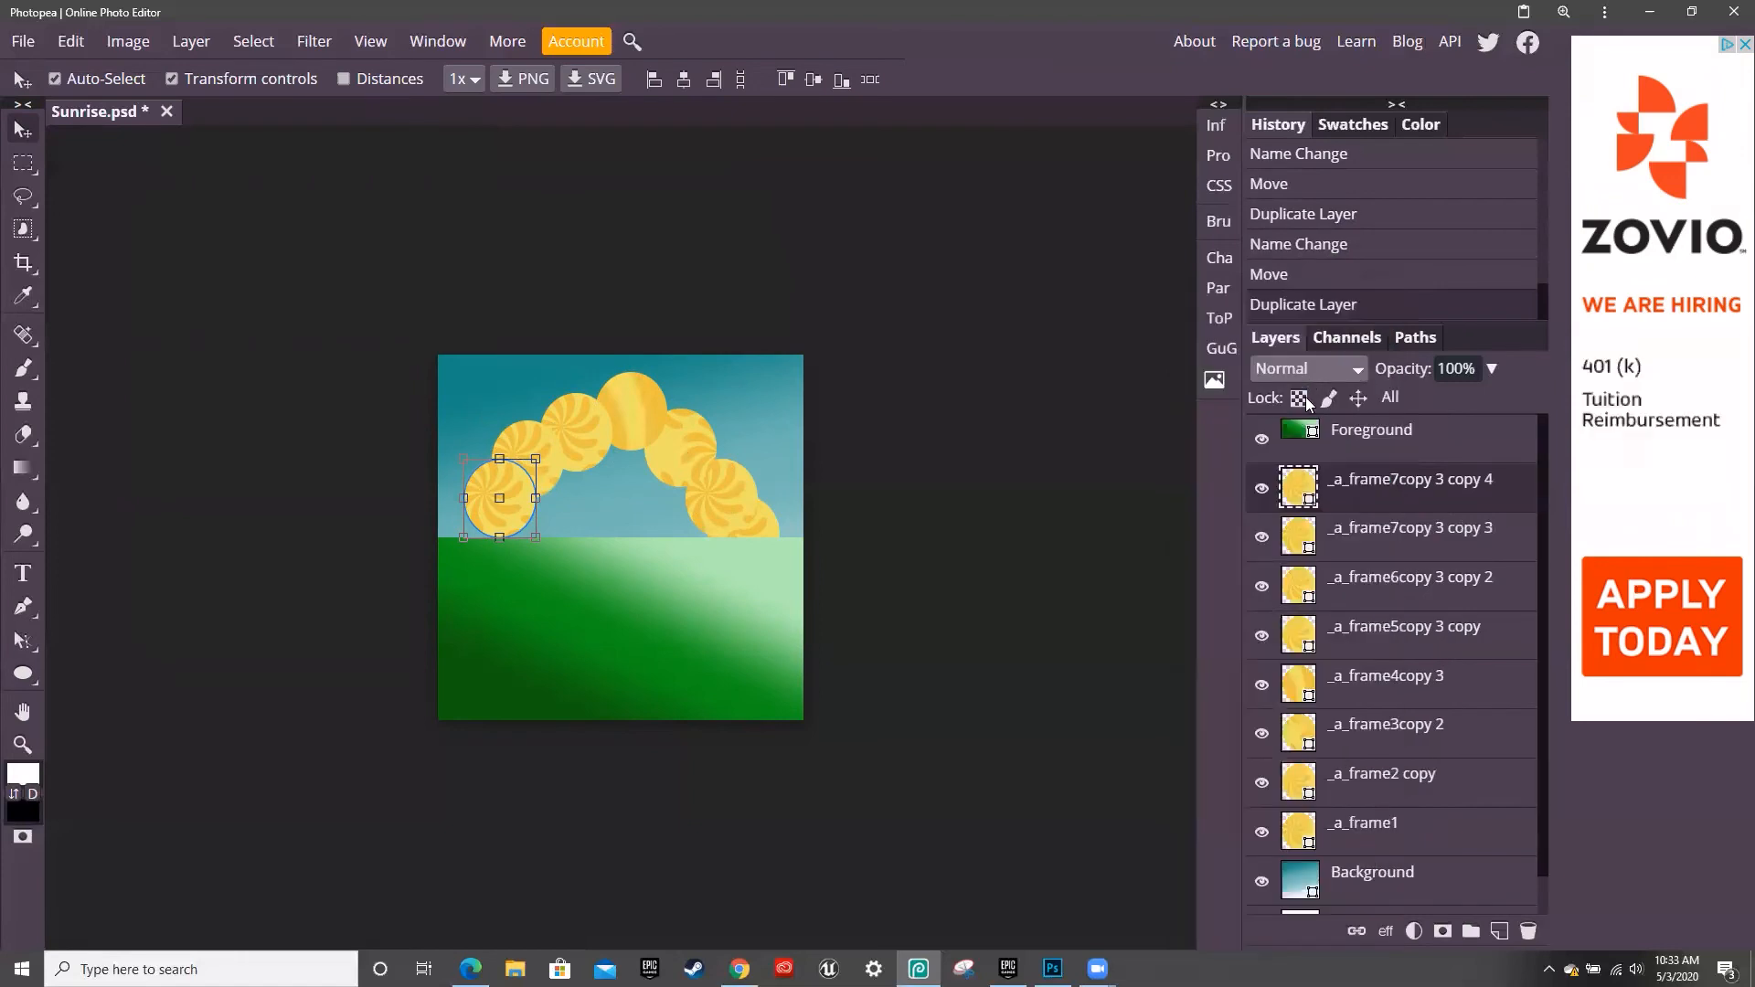
{"action": "double_click", "coordinate": [1397, 482]}
{"action": "left_click", "coordinate": [1405, 479]}
{"action": "key", "text": "BackSpace"}
{"action": "type", "text": "8"}
{"action": "left_click", "coordinate": [1123, 521]}
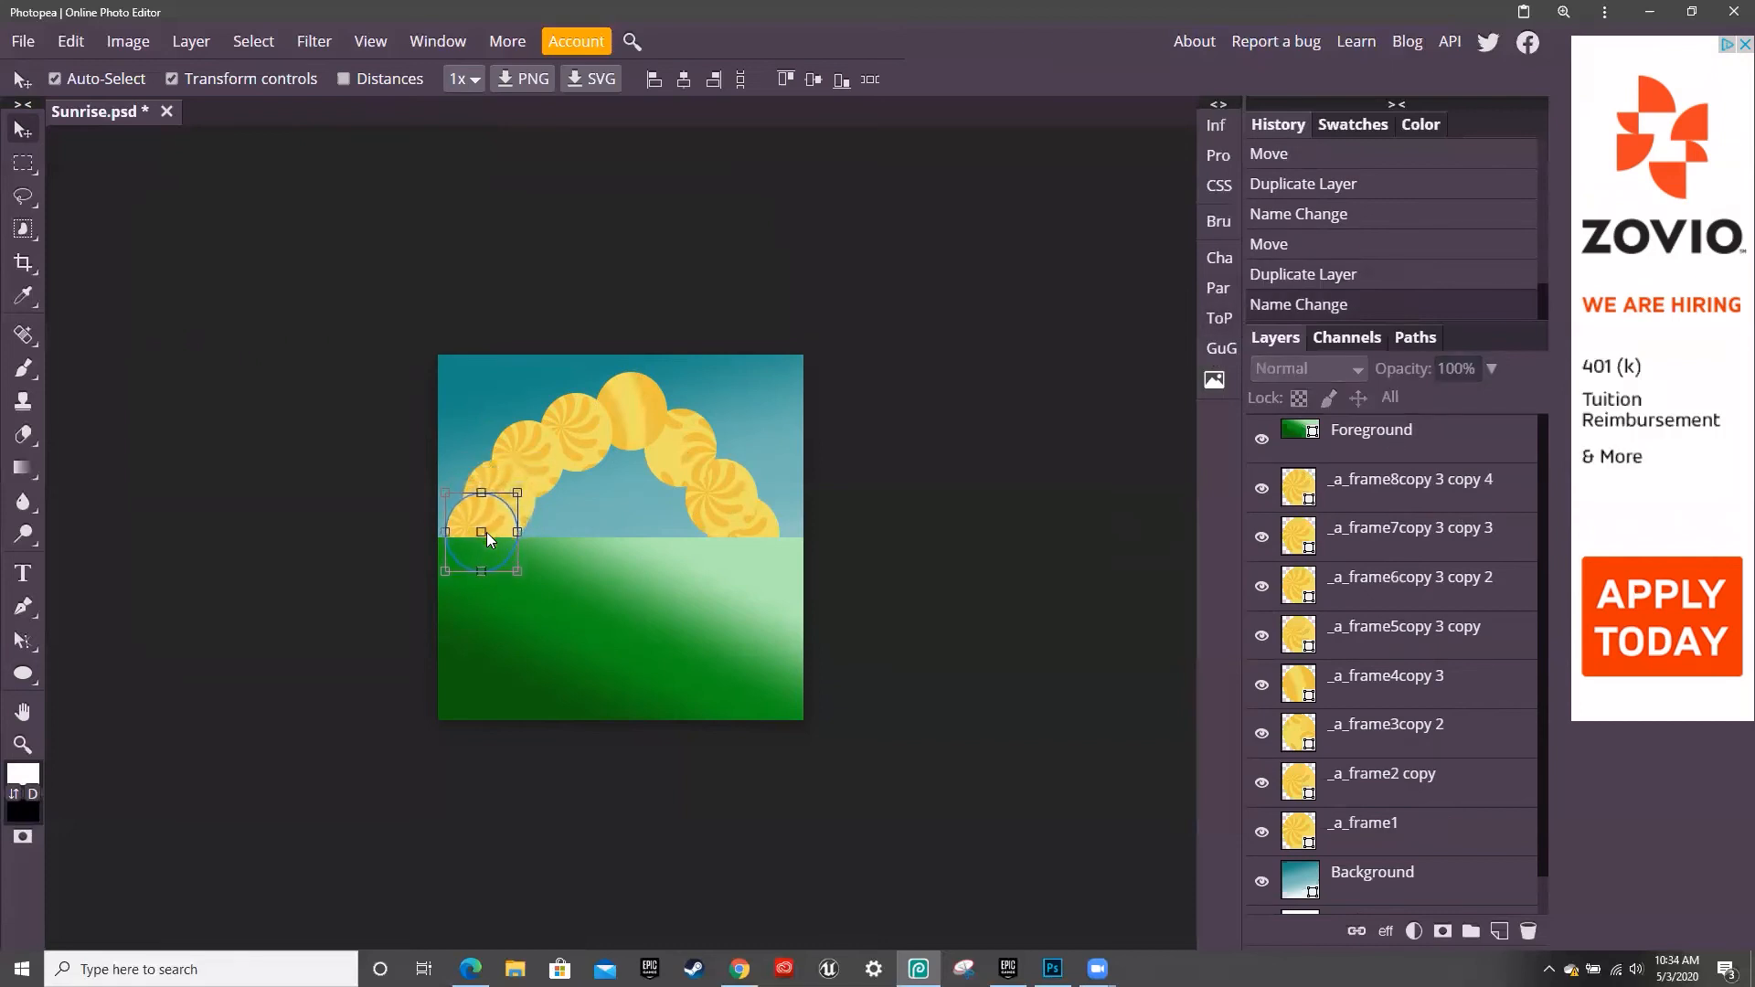
Move the _a_frame8copy 3 copy 4 sun down-left onto the horizon and replace its pattern fill with solid dark olive 474703
{"action": "left_click_drag", "start_coordinate": [487, 532], "coordinate": [487, 532]}
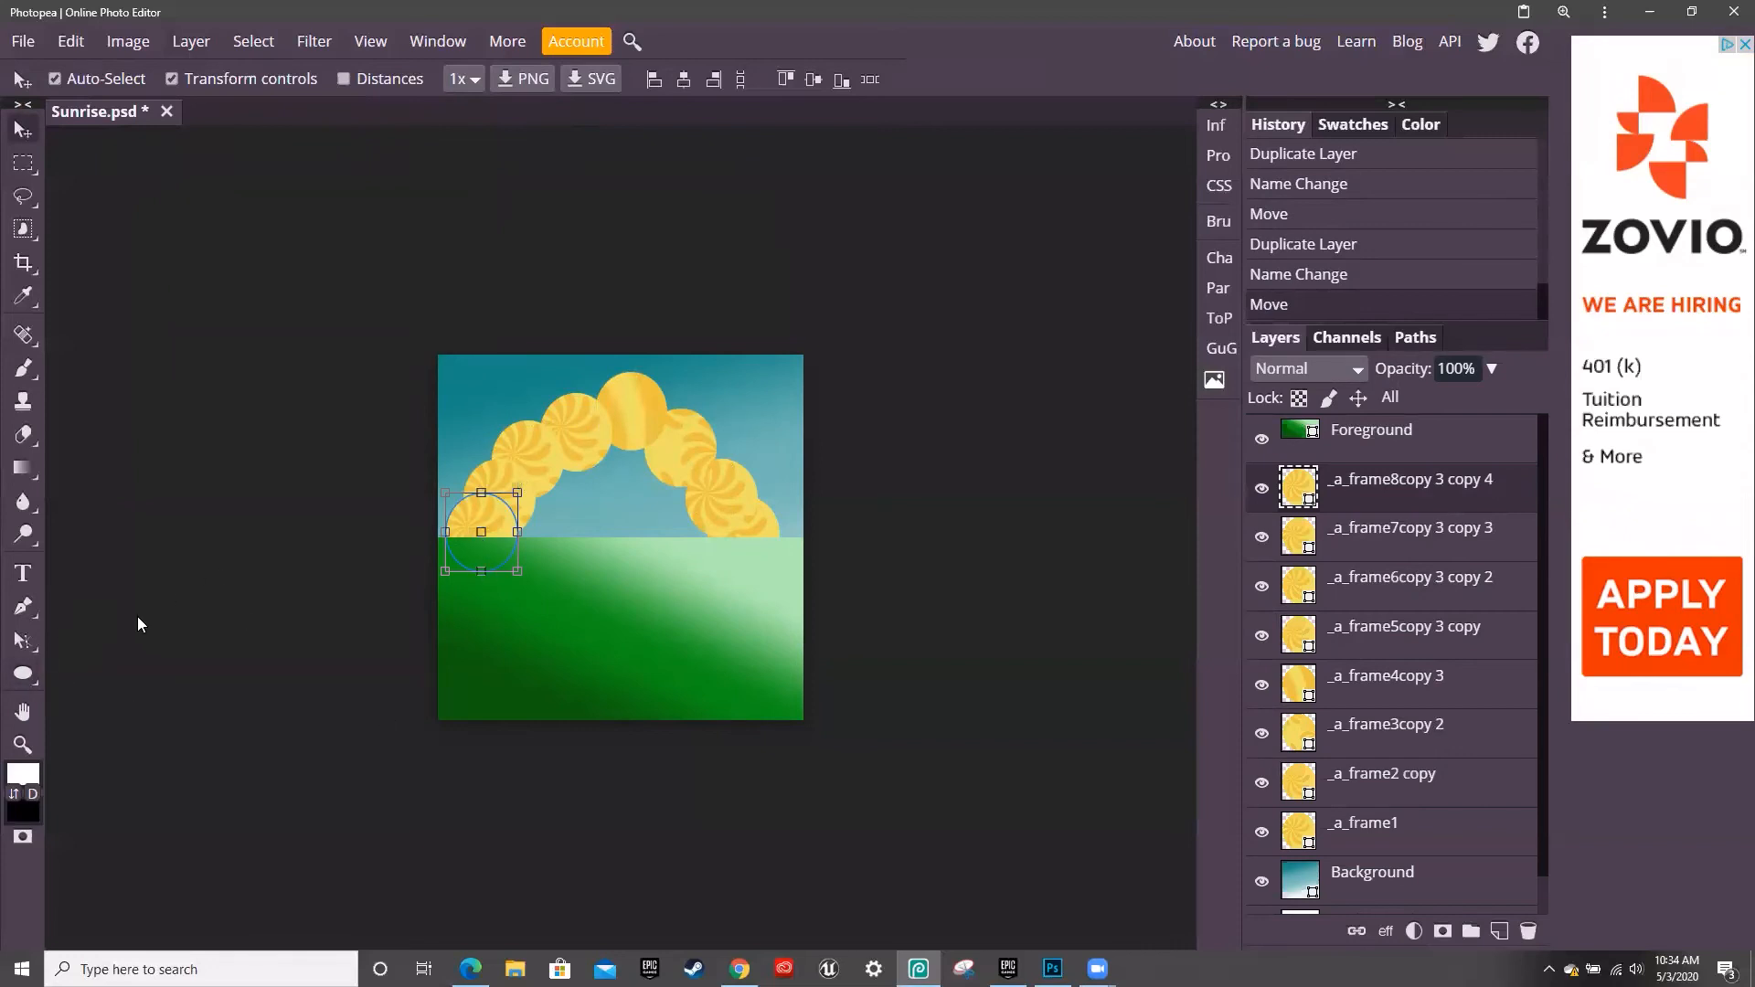
{"action": "left_click", "coordinate": [25, 675]}
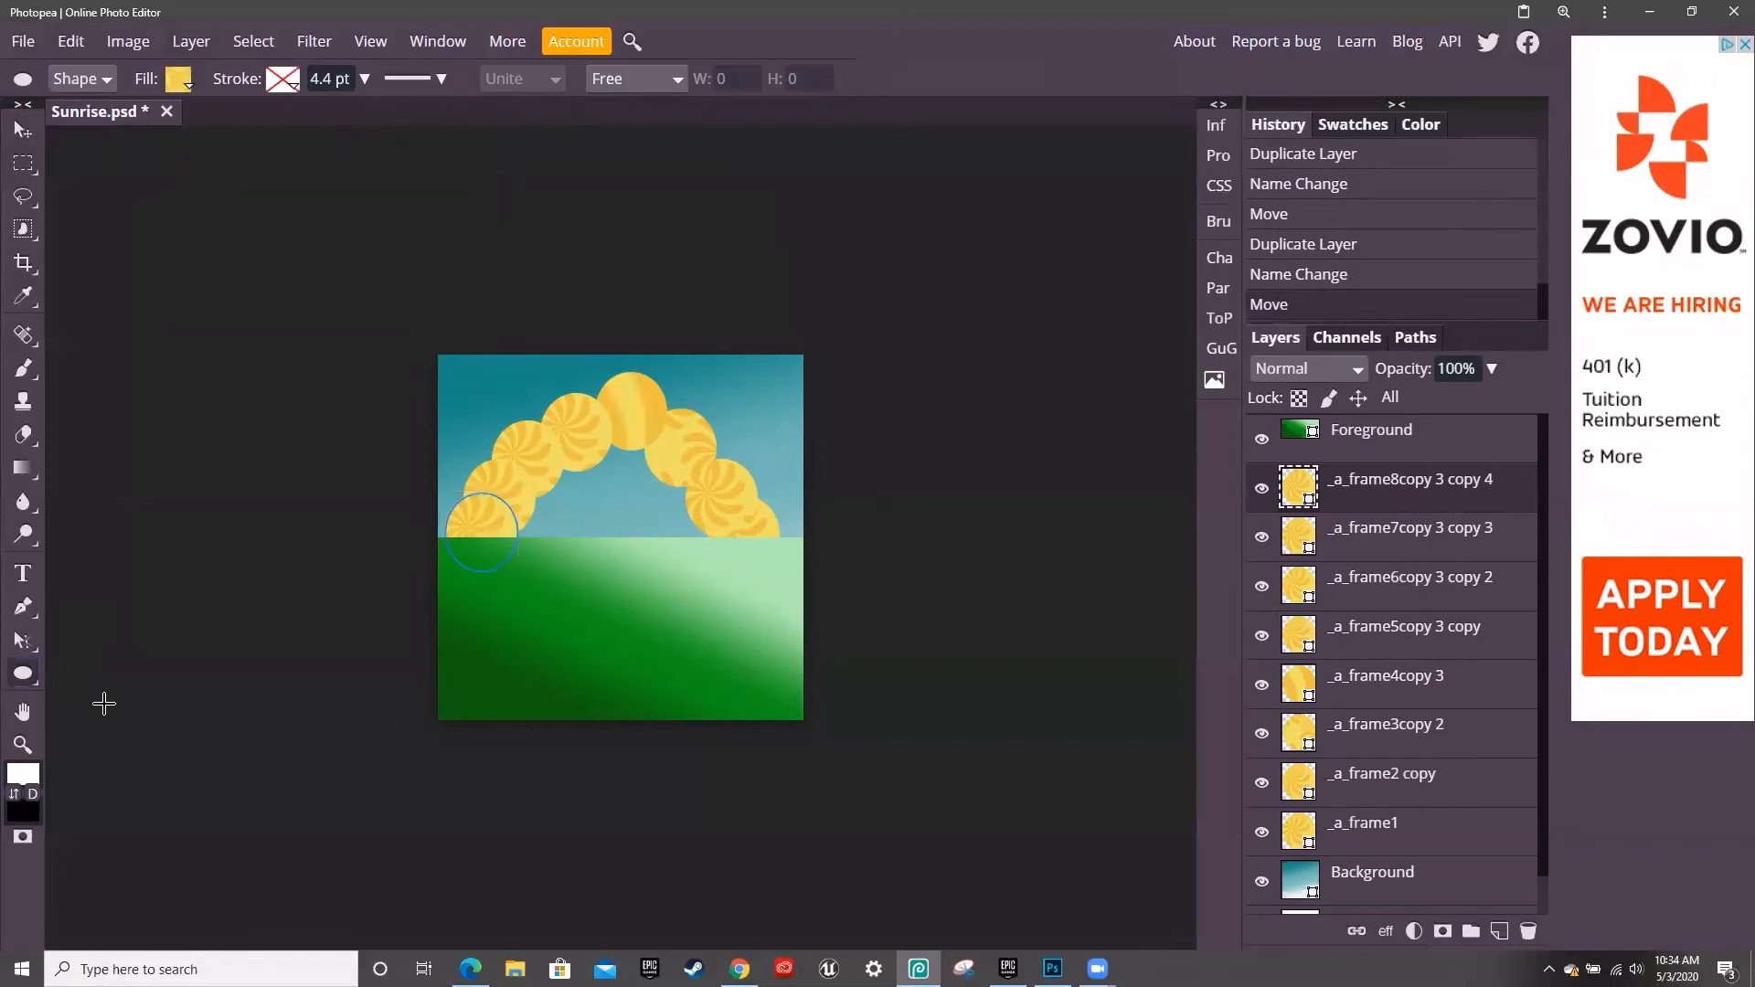
{"action": "left_click", "coordinate": [178, 78]}
{"action": "left_click_drag", "start_coordinate": [297, 240], "coordinate": [383, 263]}
{"action": "left_click", "coordinate": [284, 122]}
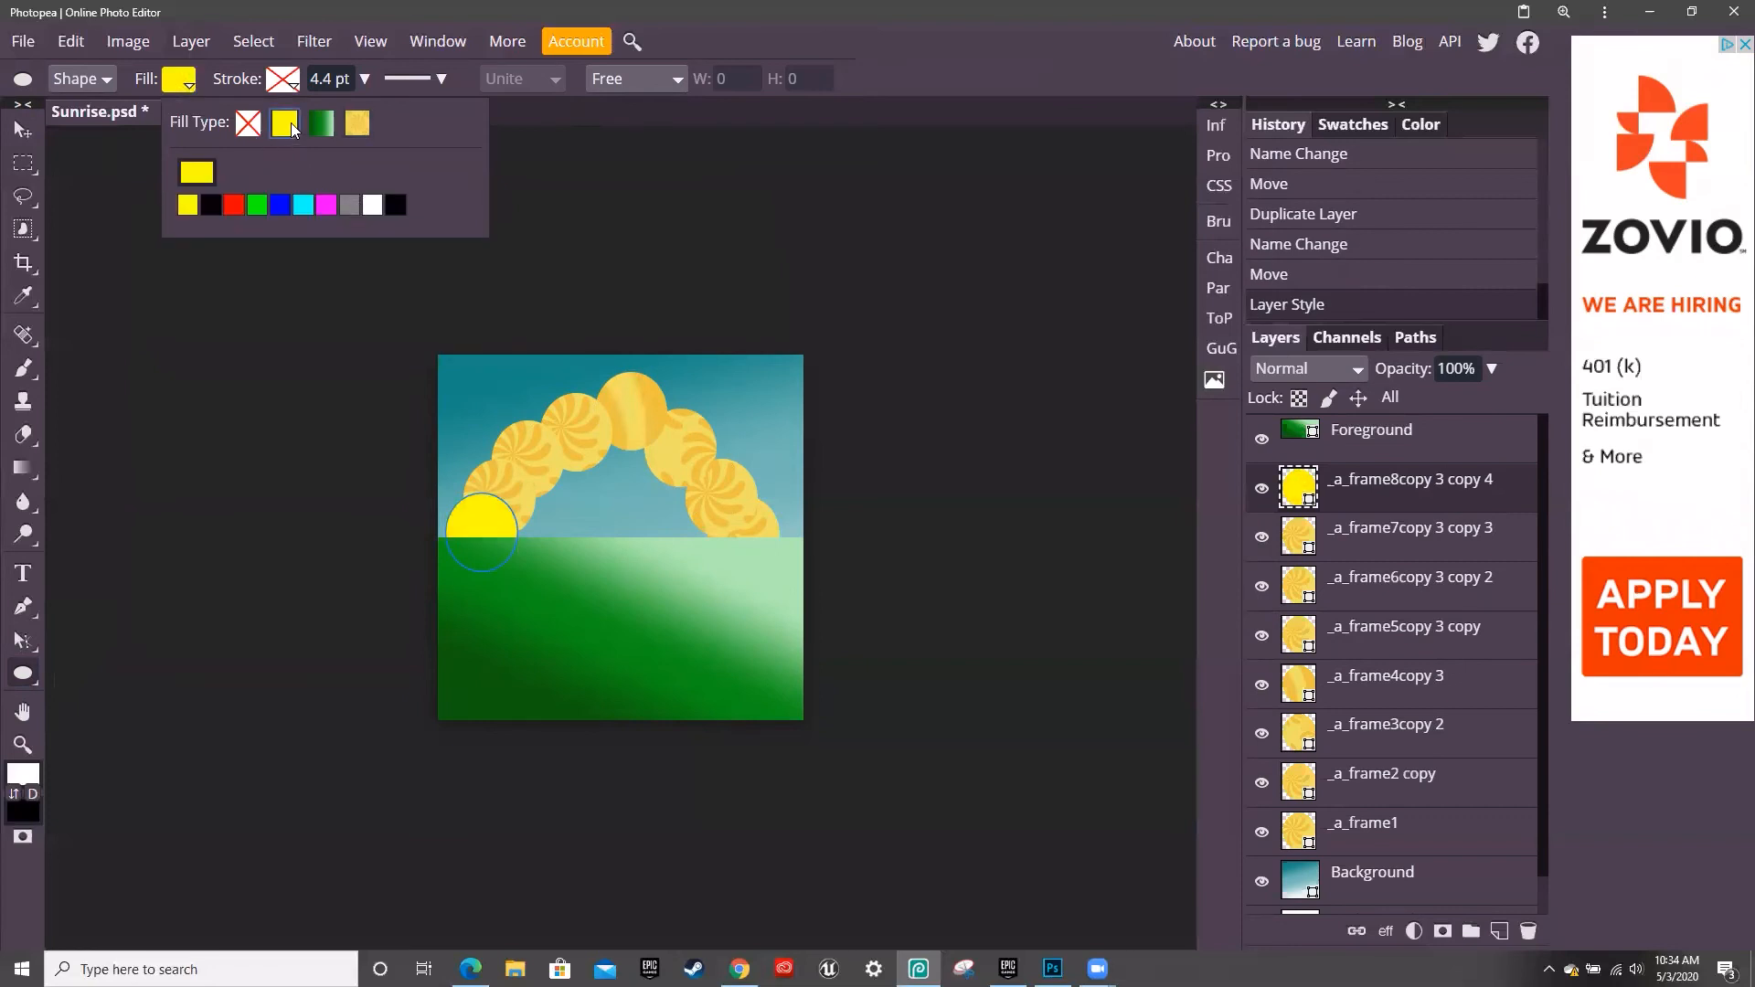
{"action": "left_click", "coordinate": [196, 172]}
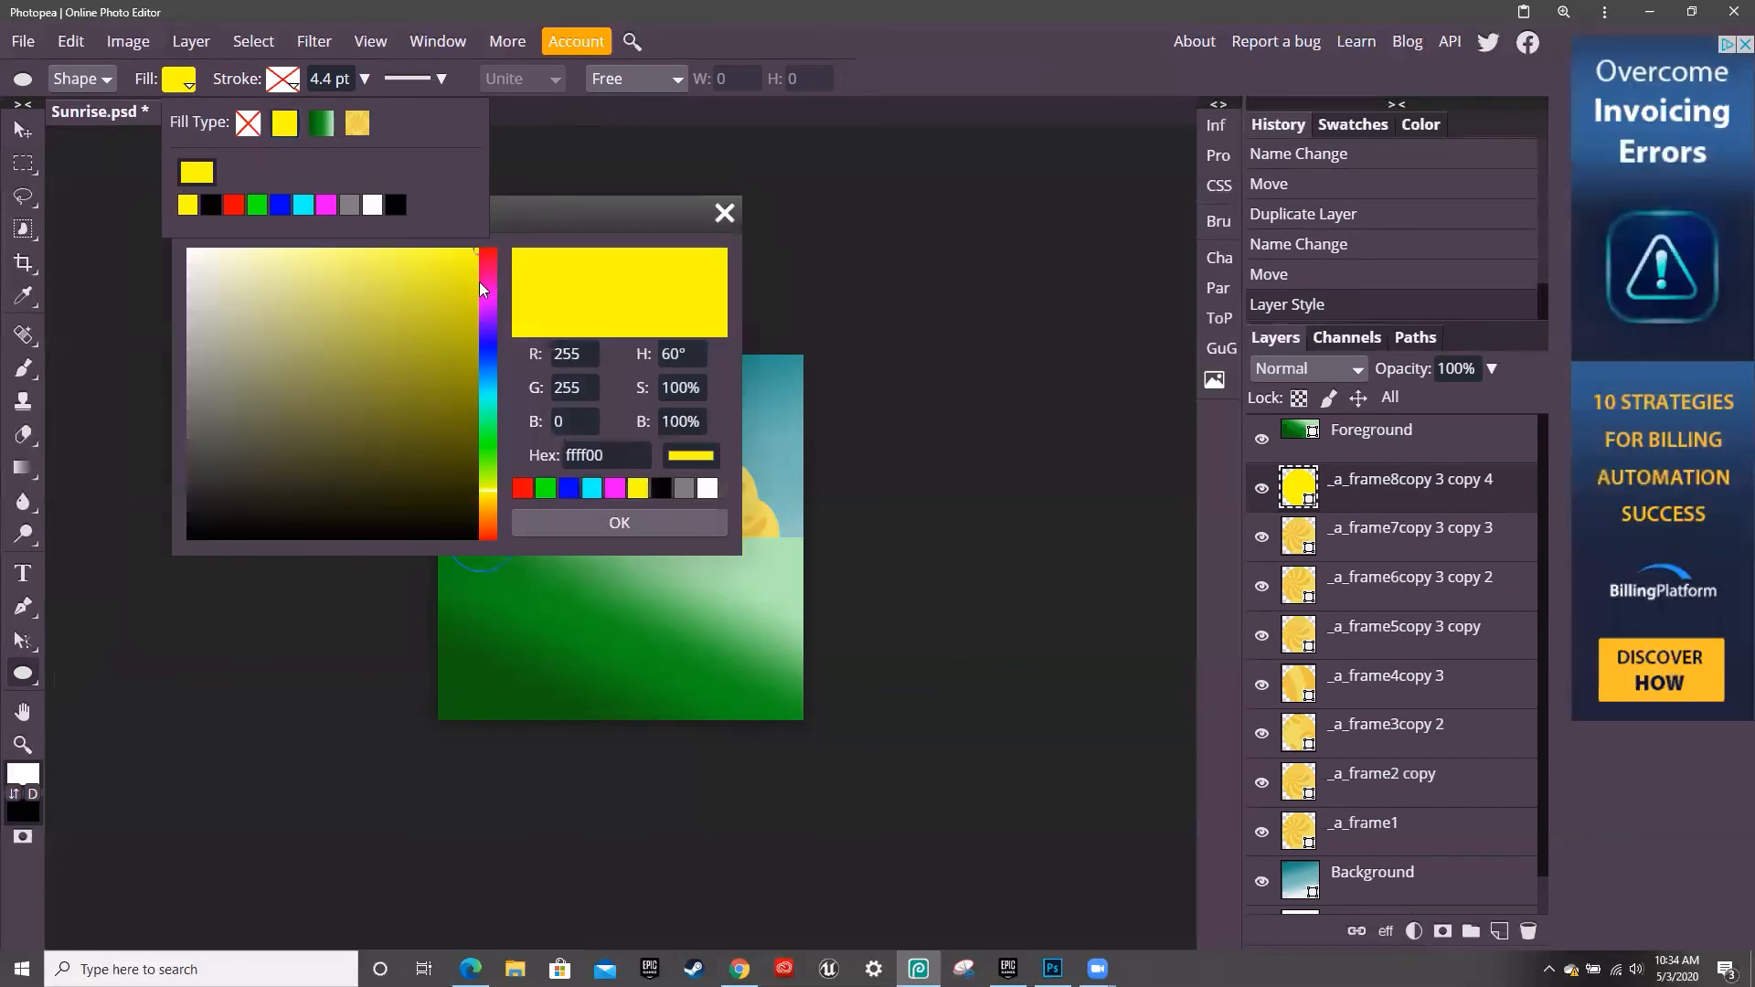
{"action": "left_click_drag", "start_coordinate": [446, 477], "coordinate": [468, 459]}
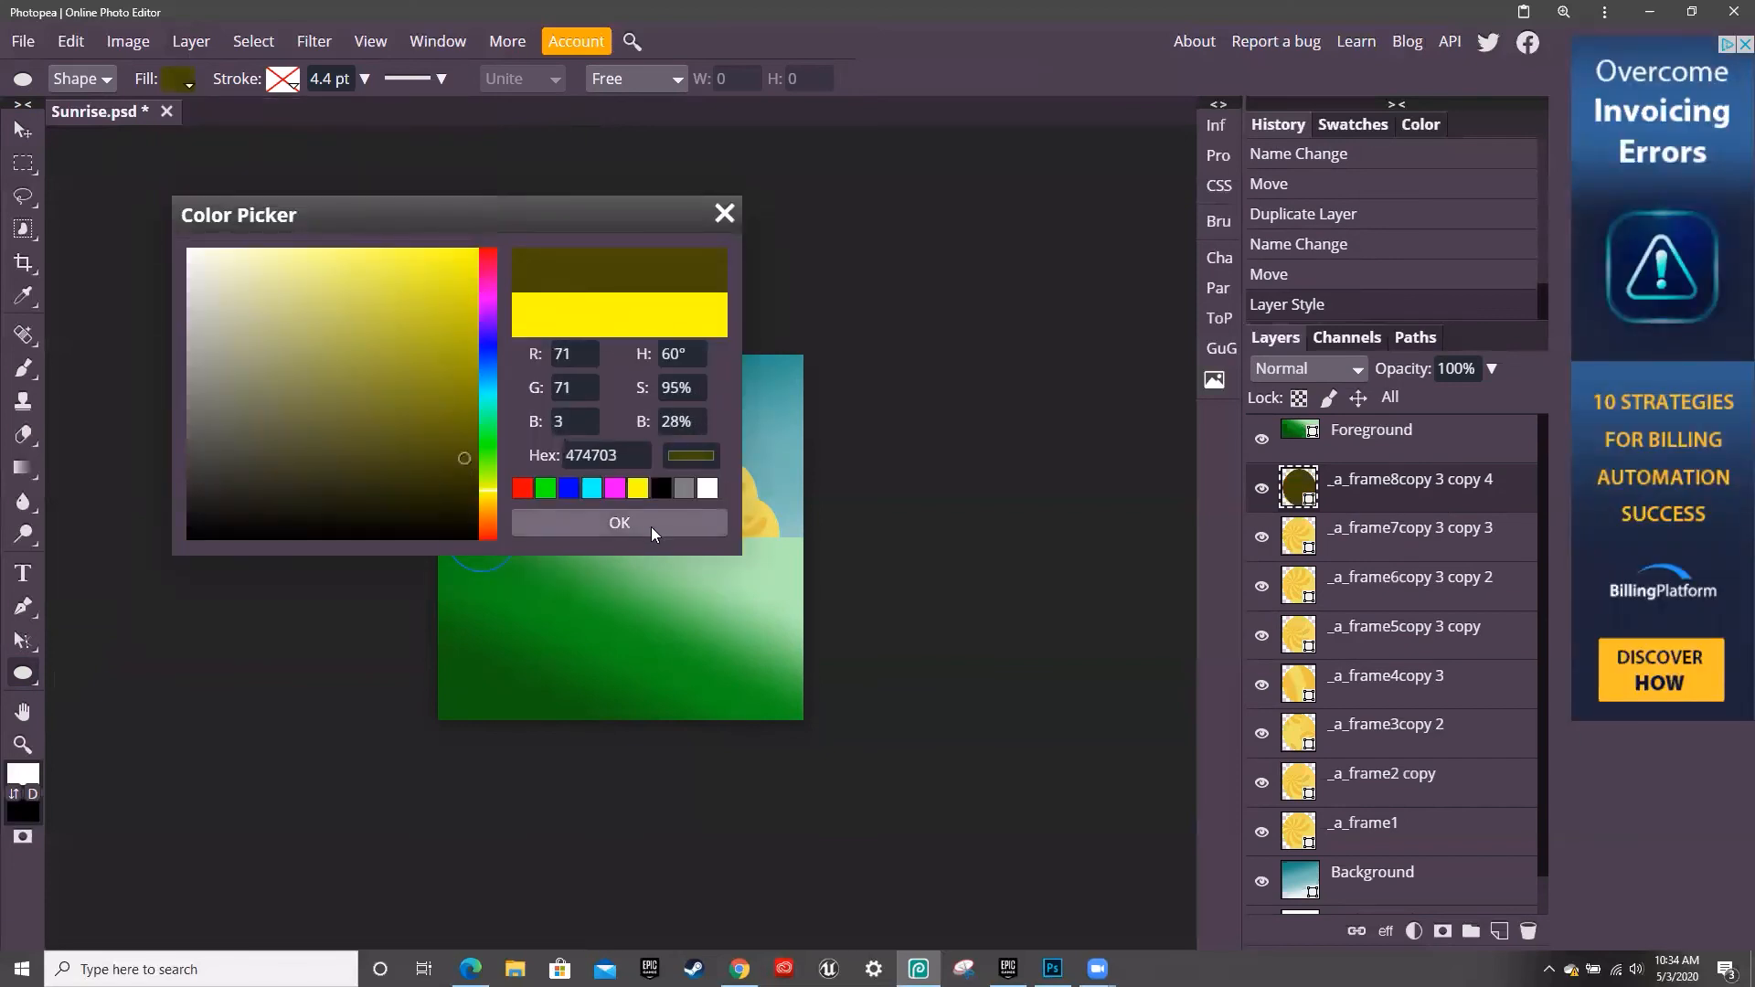
{"action": "left_click", "coordinate": [620, 522]}
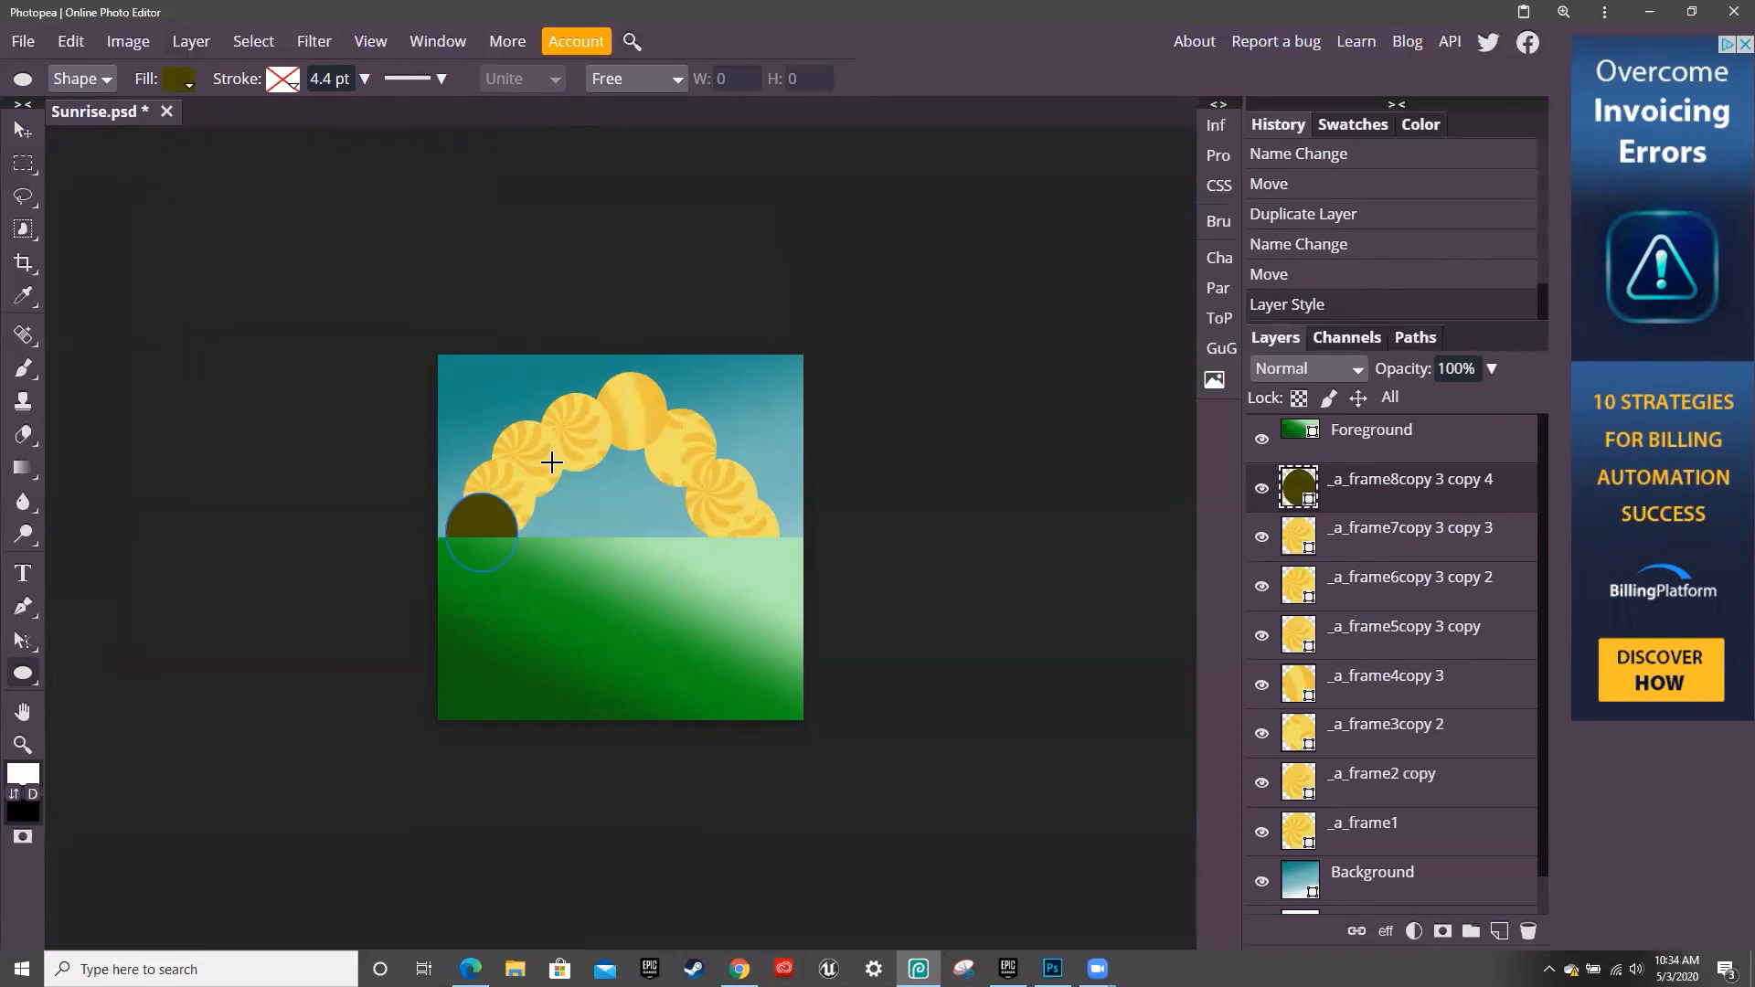
Change the solid fill of the _a_frame8copy 3 copy 4 sun to the lighter olive 76760c
{"action": "left_click", "coordinate": [190, 88]}
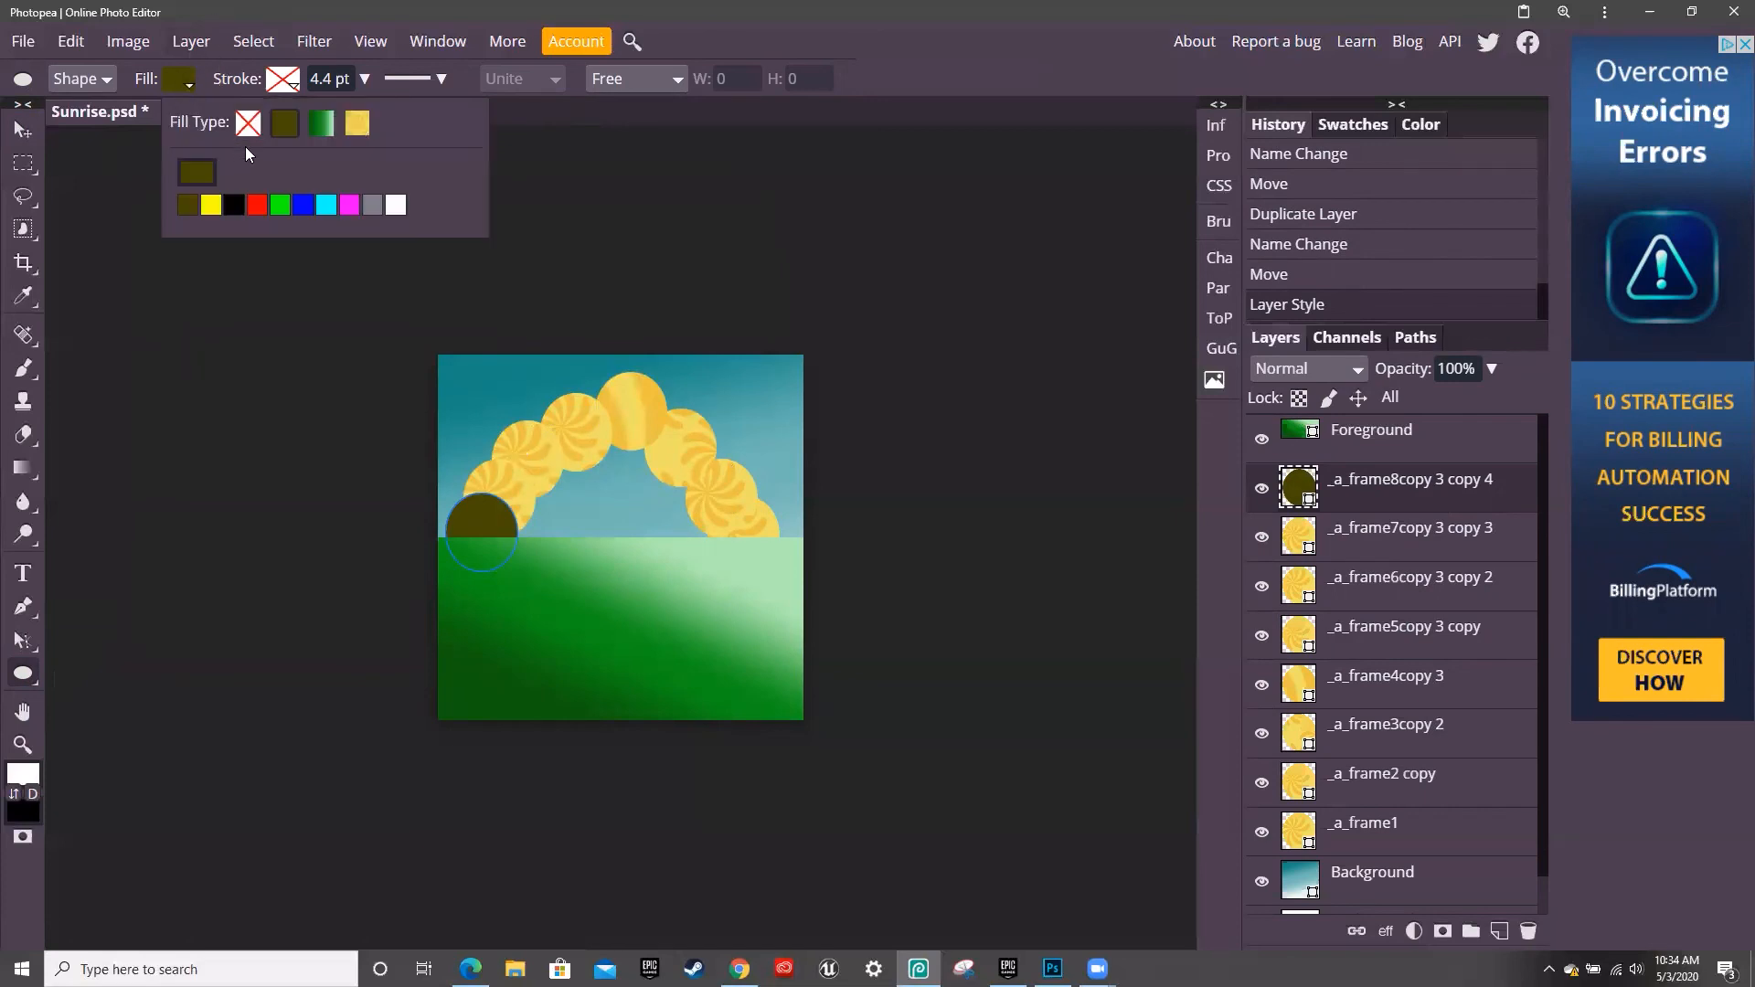
{"action": "left_click", "coordinate": [209, 174]}
{"action": "left_click", "coordinate": [447, 404]}
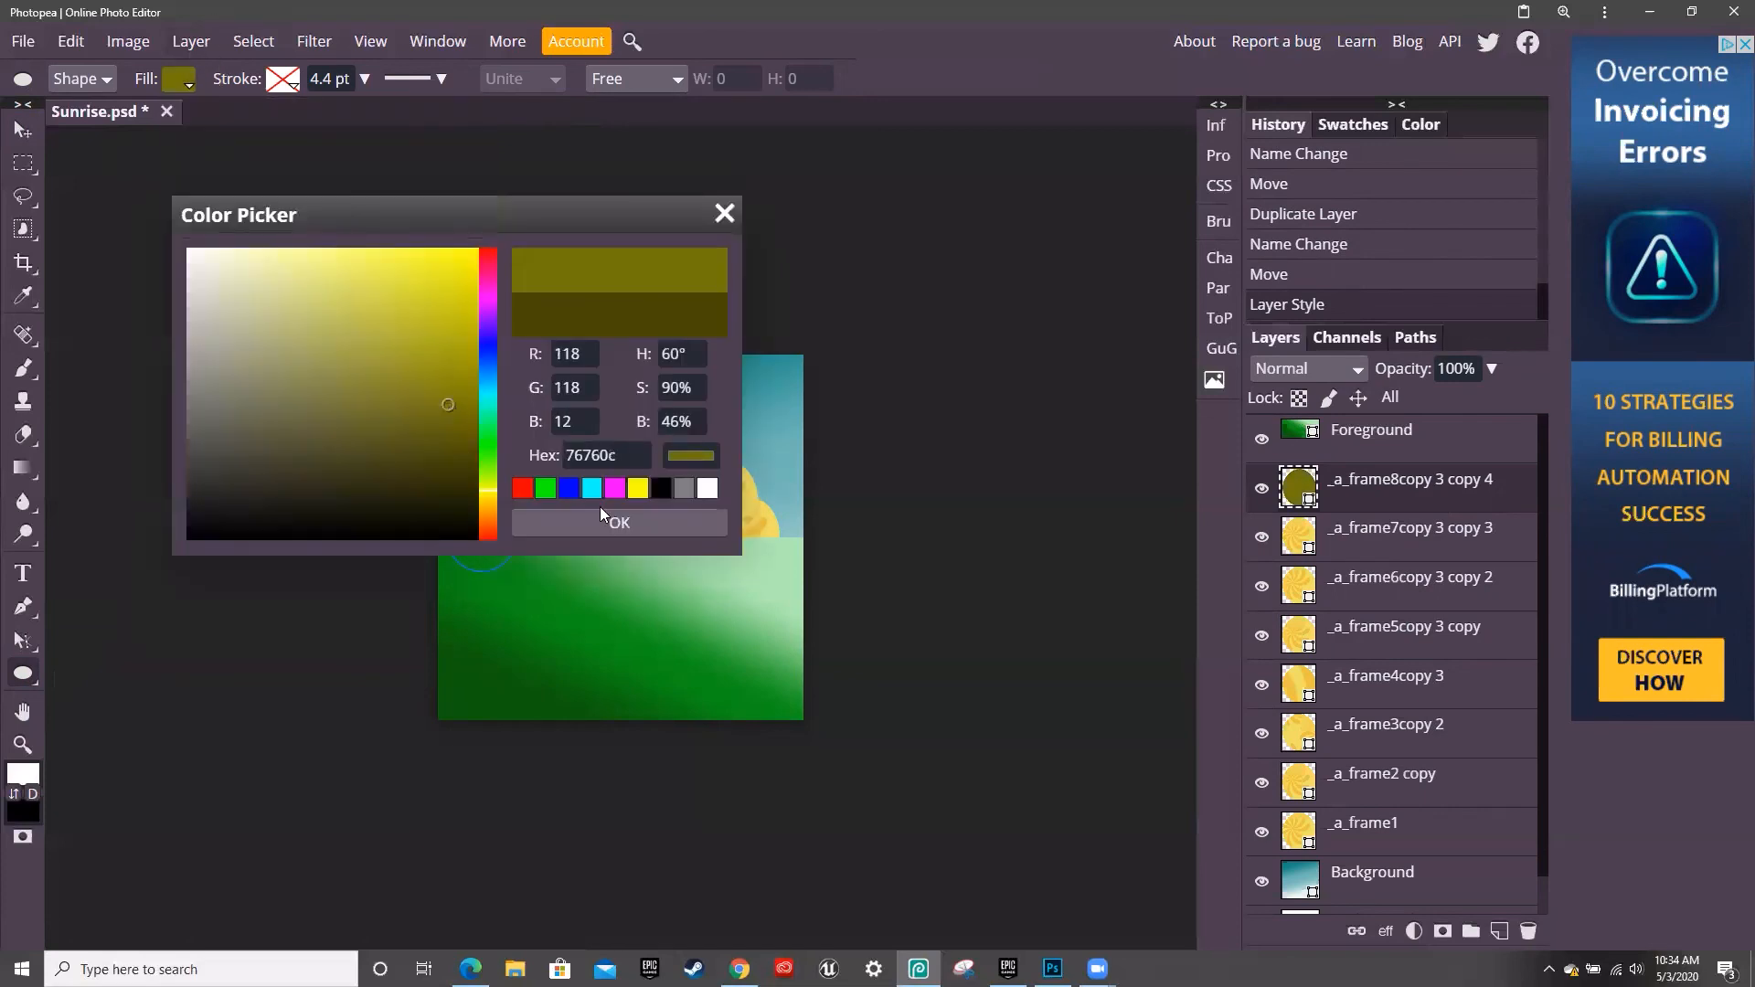
{"action": "left_click", "coordinate": [620, 522]}
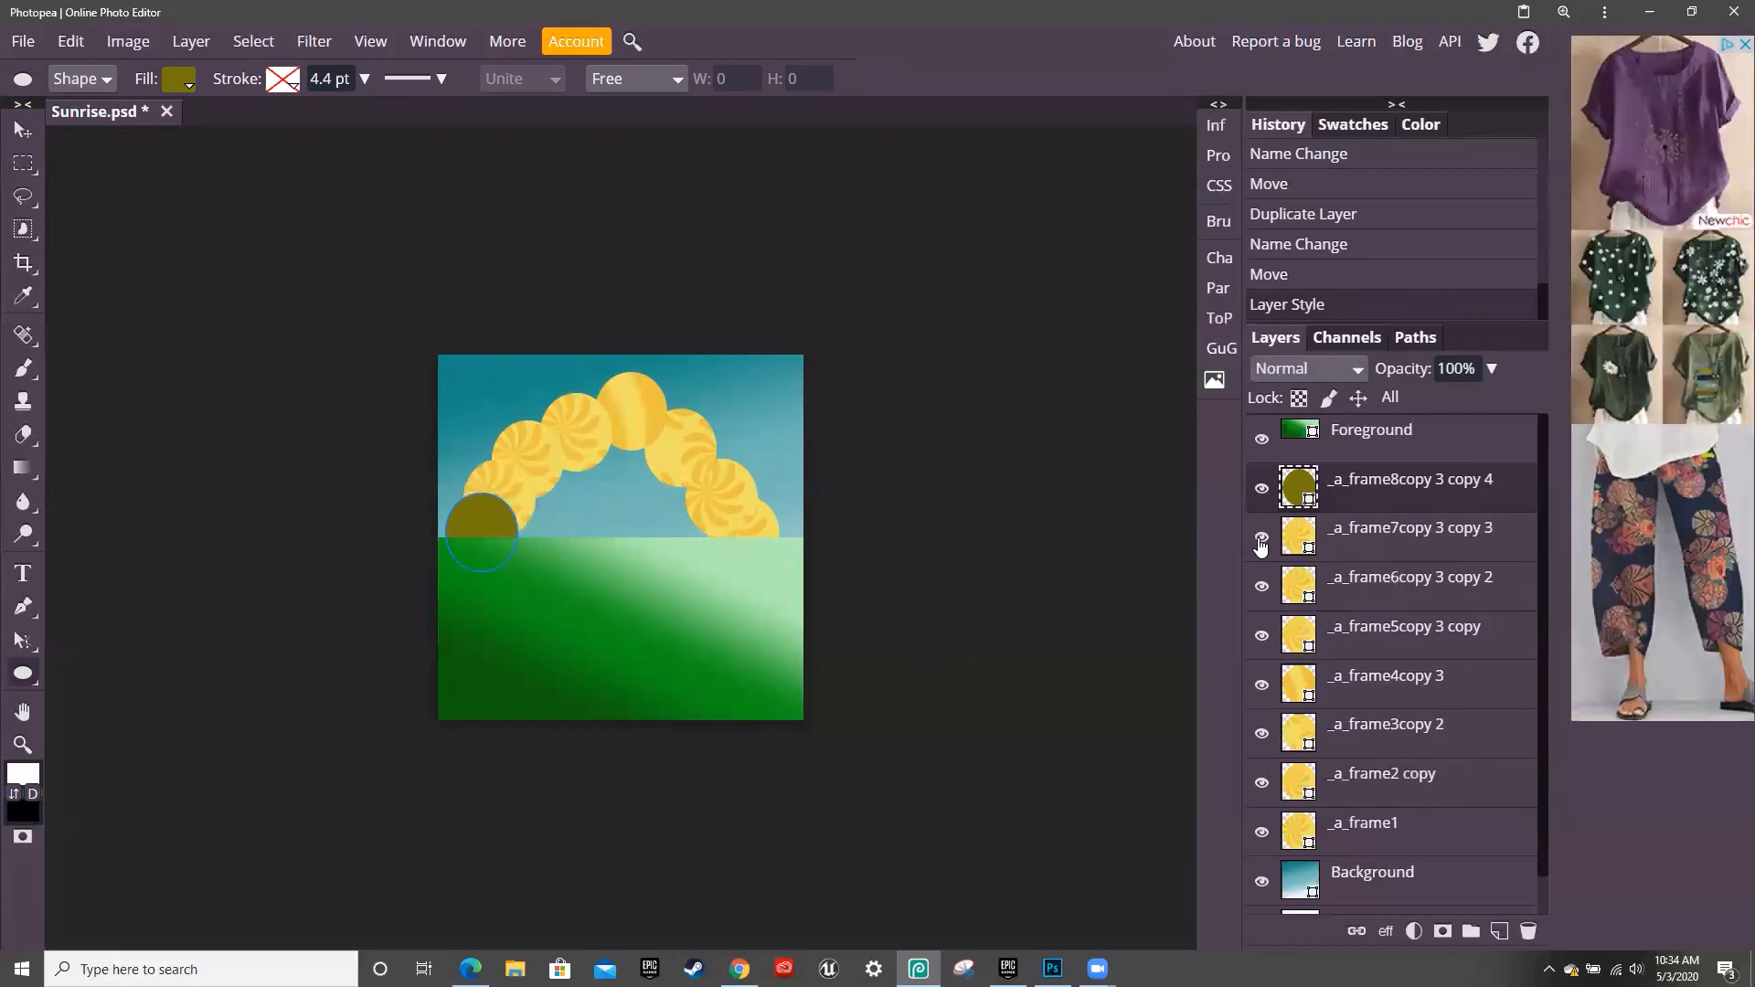
Preview the animation in the GIF export settings, then close them without saving
{"action": "left_click", "coordinate": [23, 42]}
{"action": "mouse_move", "coordinate": [152, 370]}
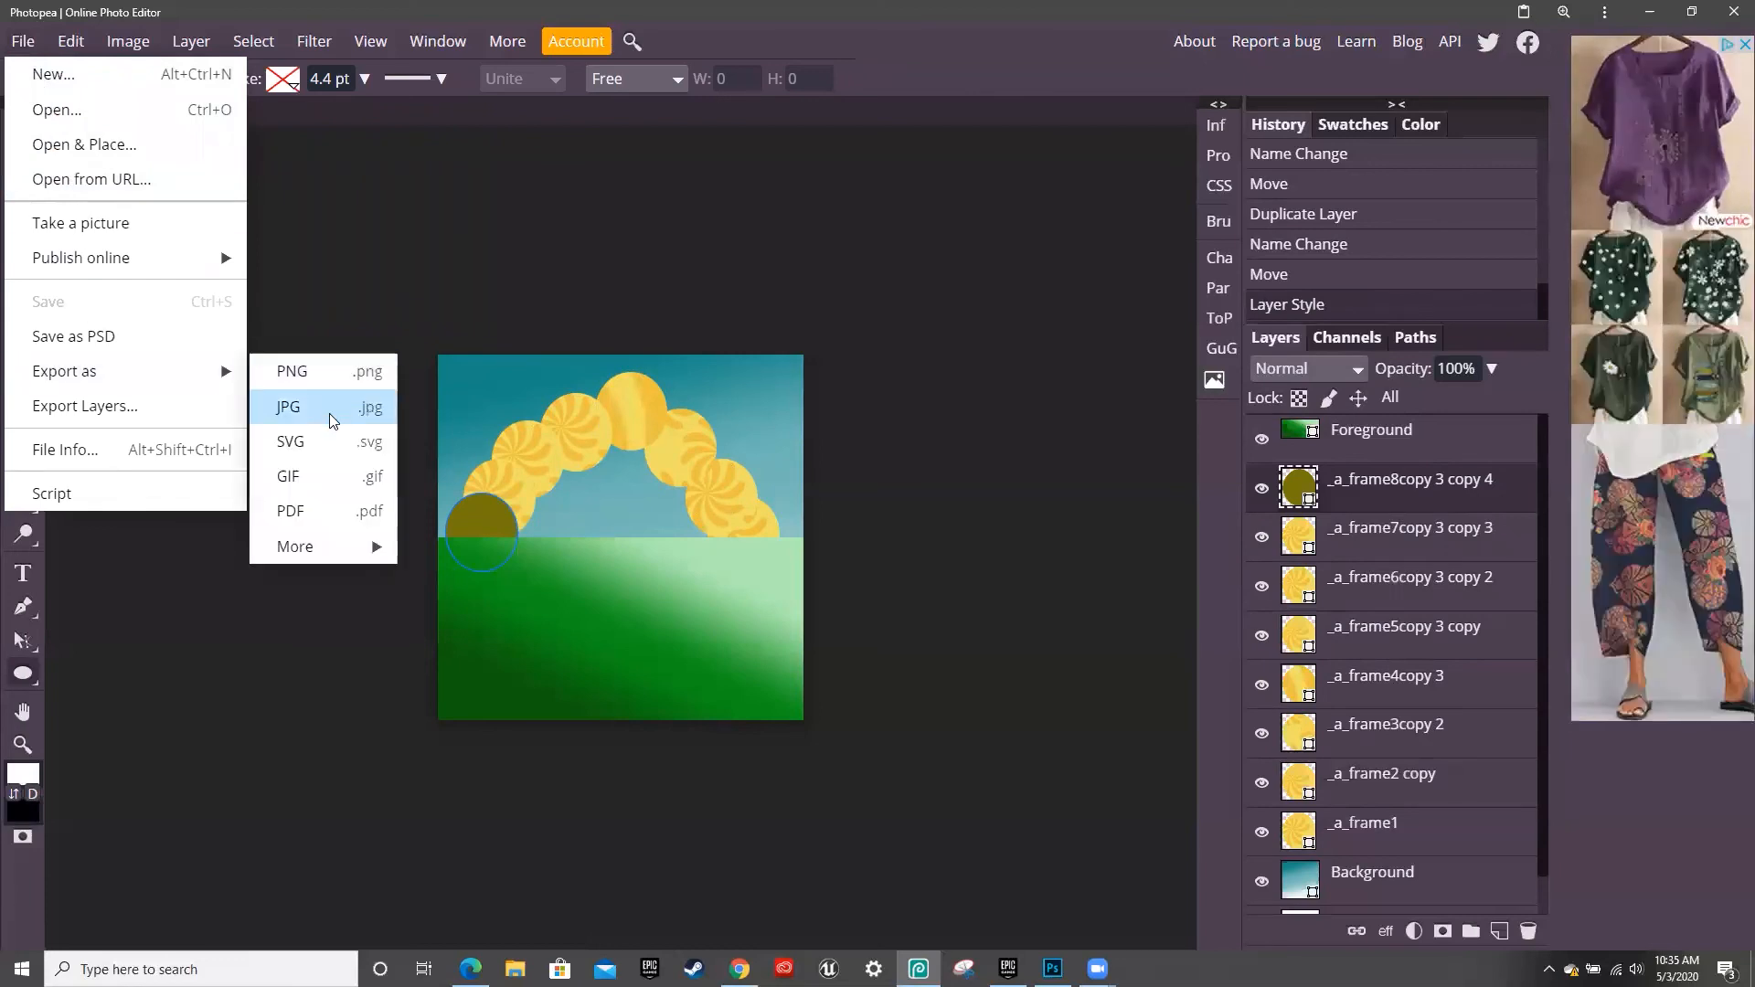
{"action": "left_click", "coordinate": [325, 474]}
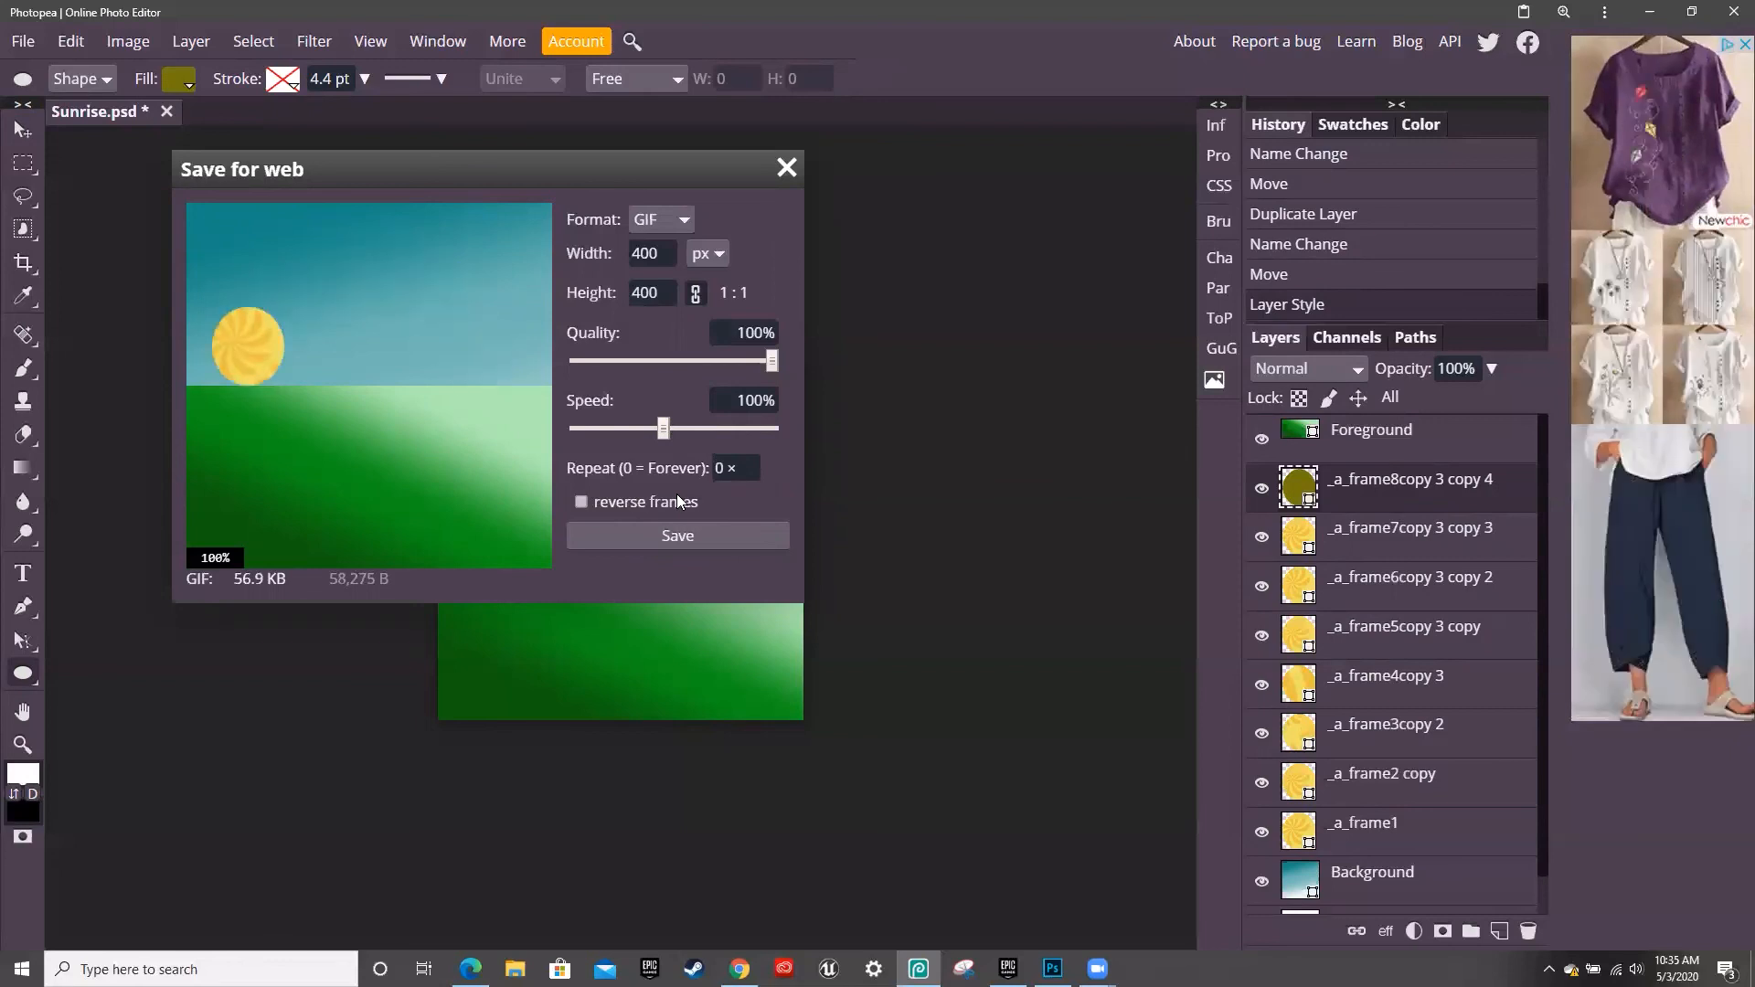
{"action": "left_click", "coordinate": [786, 167]}
Replace the pattern fill of the _a_frame1 sun with a solid pale yellow
{"action": "left_click", "coordinate": [1340, 836]}
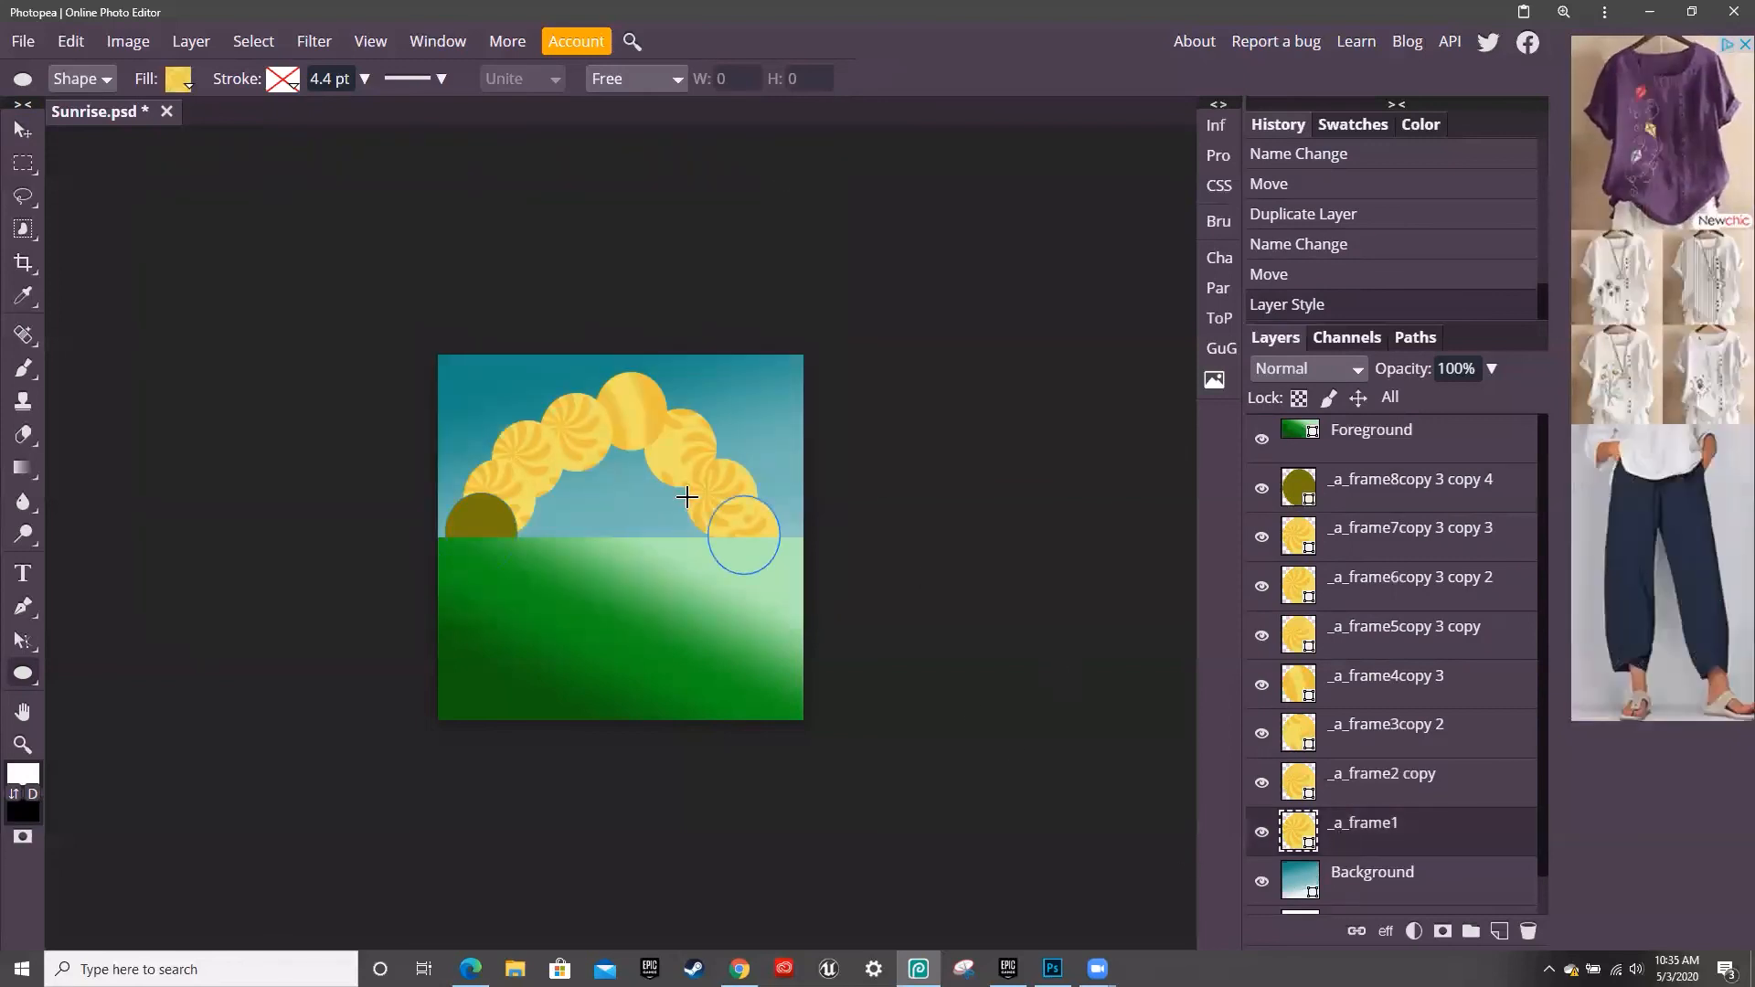
{"action": "left_click", "coordinate": [179, 80]}
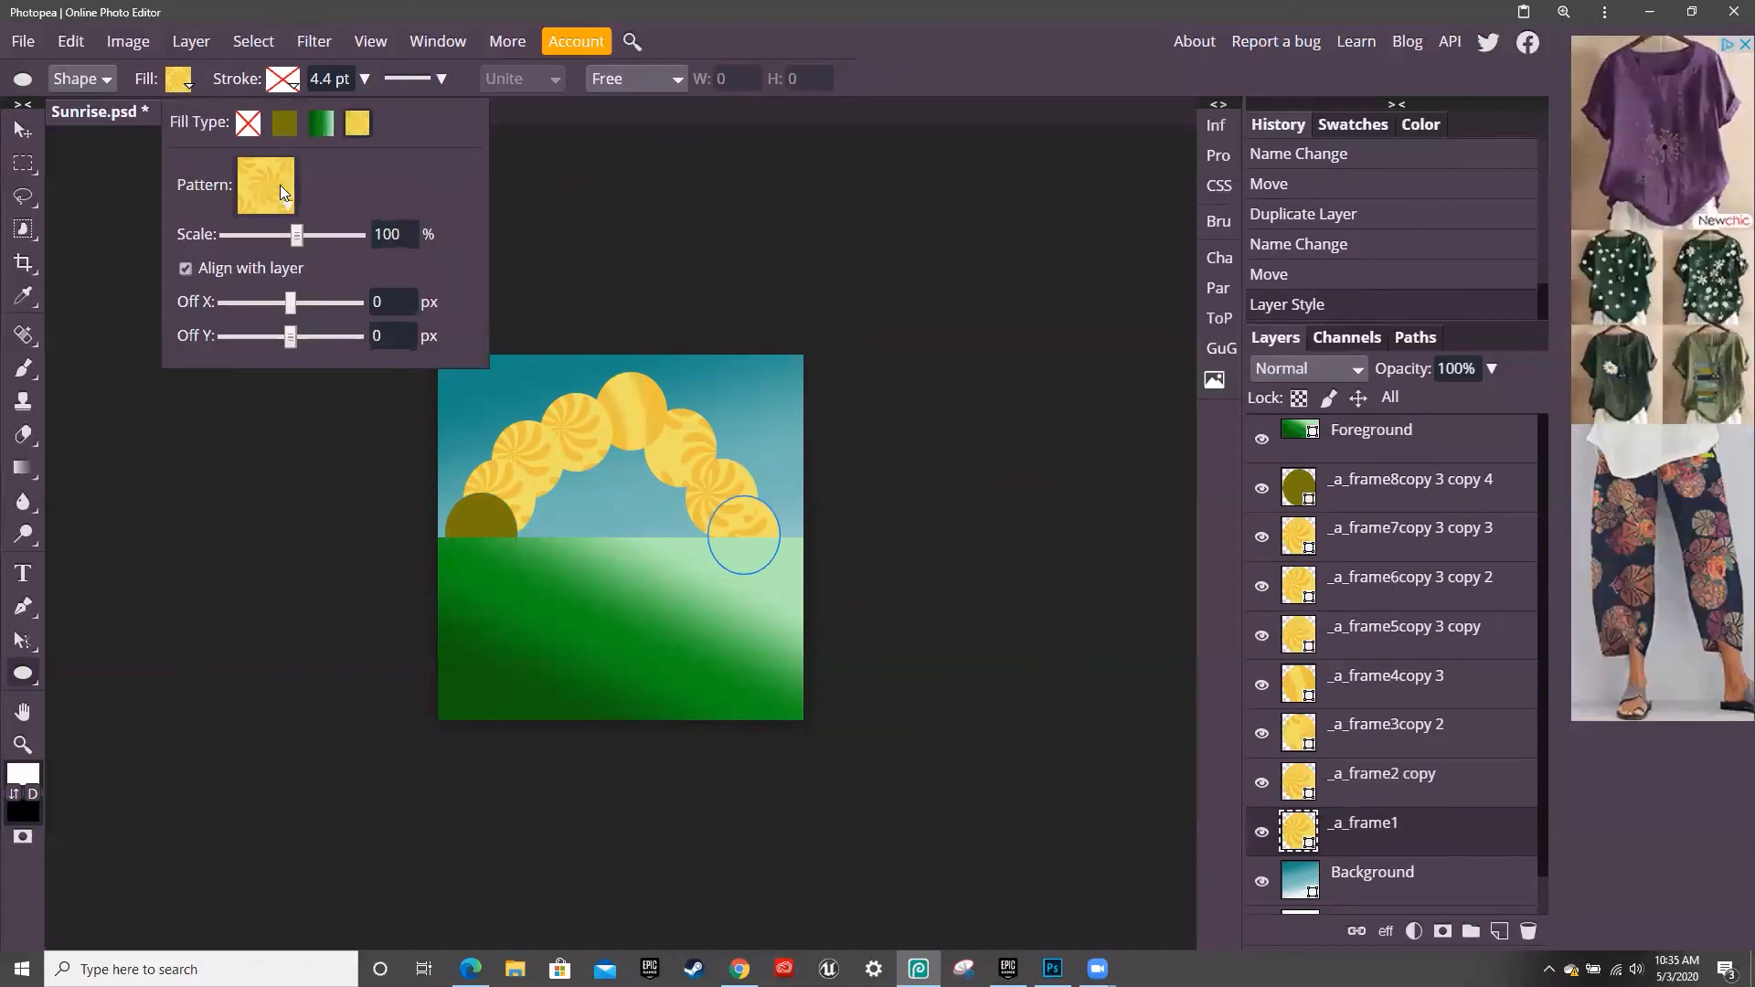
{"action": "left_click", "coordinate": [279, 124]}
{"action": "left_click", "coordinate": [234, 205]}
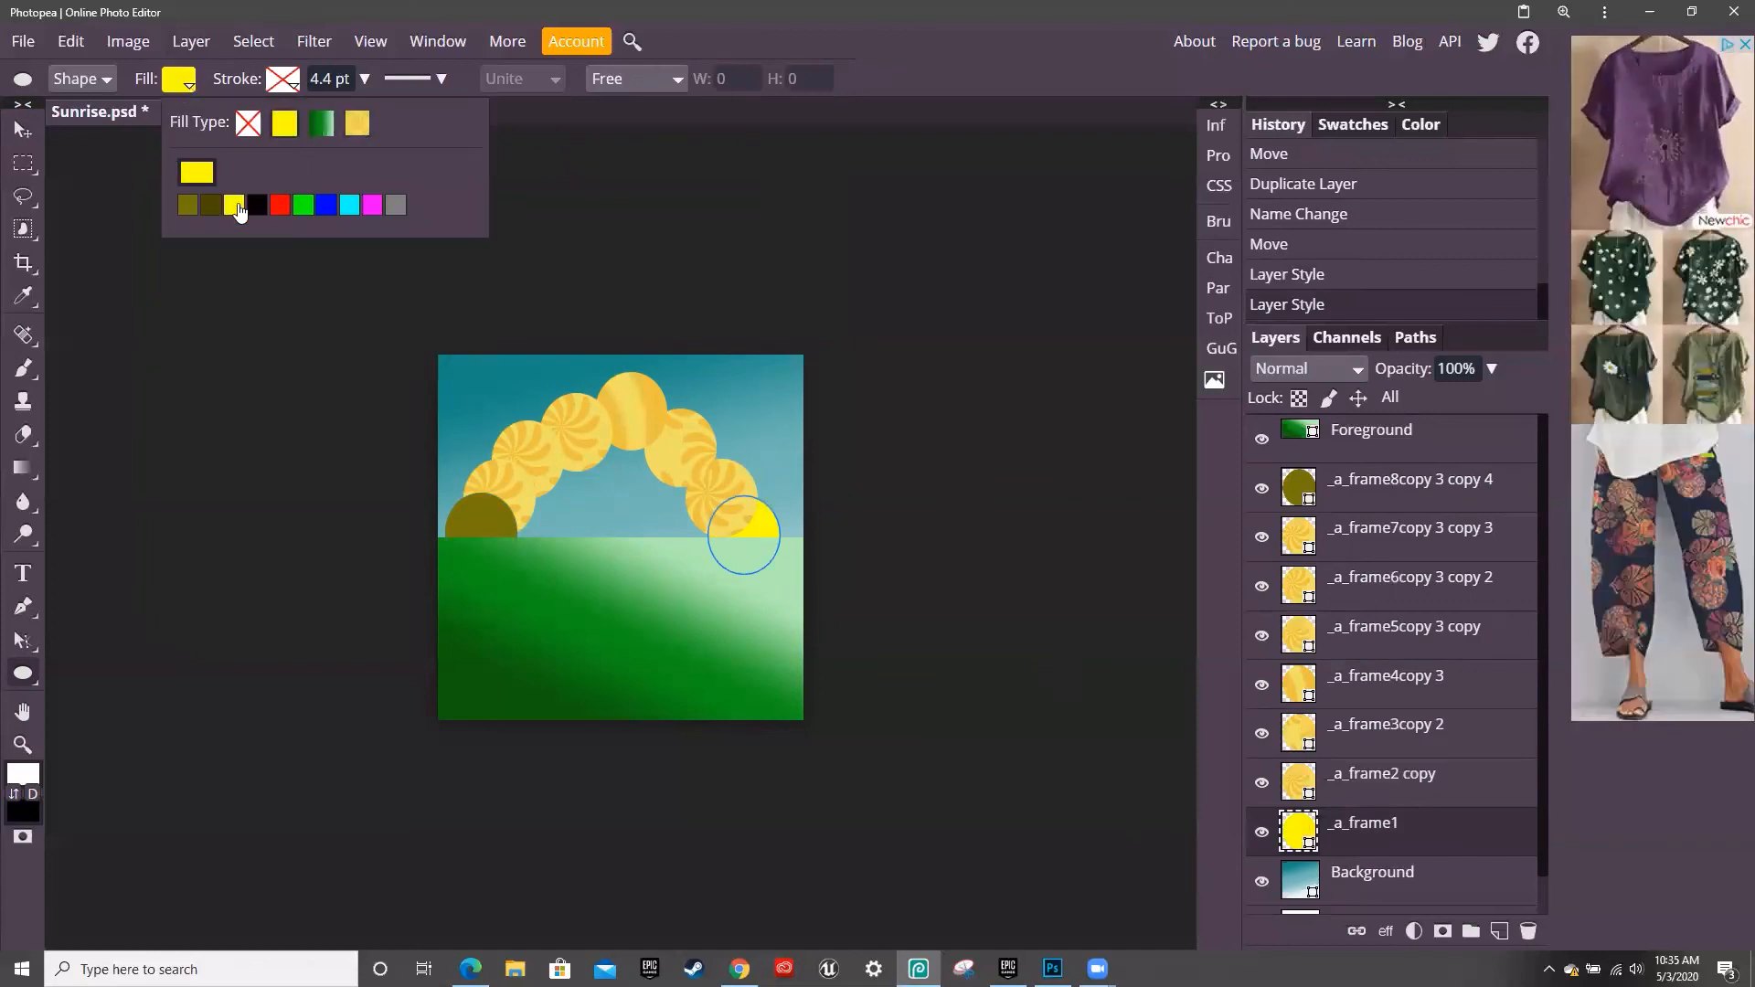
{"action": "left_click", "coordinate": [197, 173]}
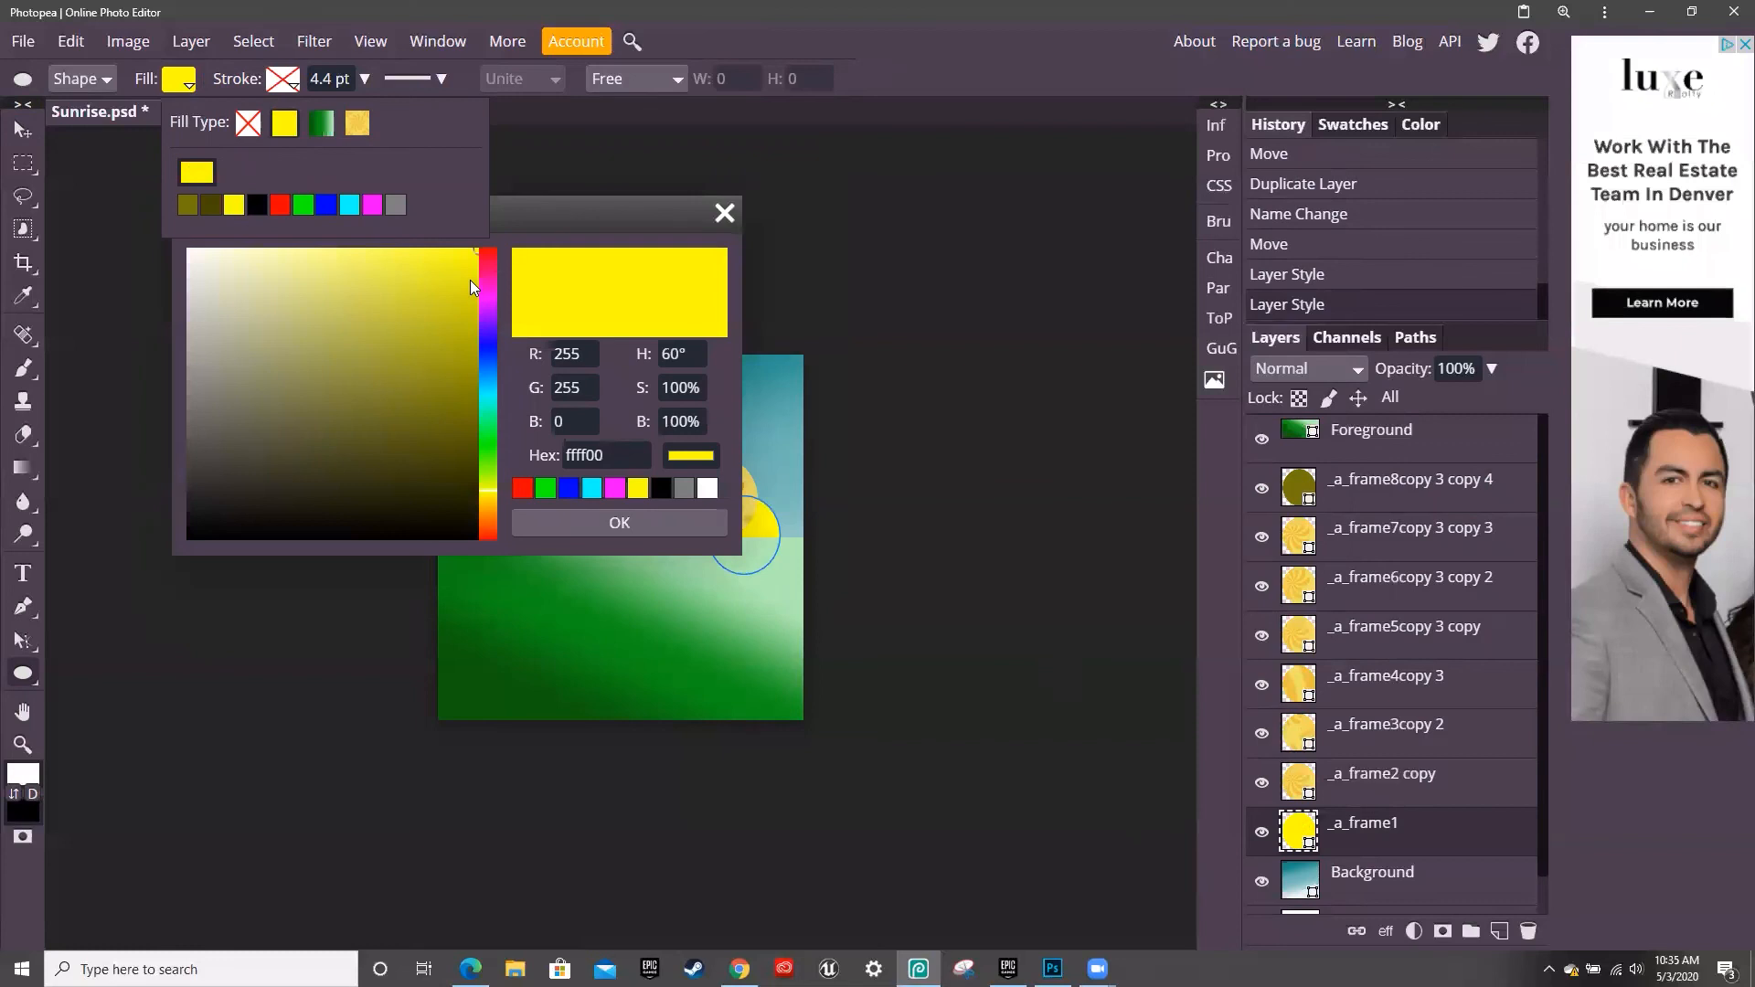
{"action": "left_click", "coordinate": [298, 259]}
{"action": "left_click", "coordinate": [675, 522]}
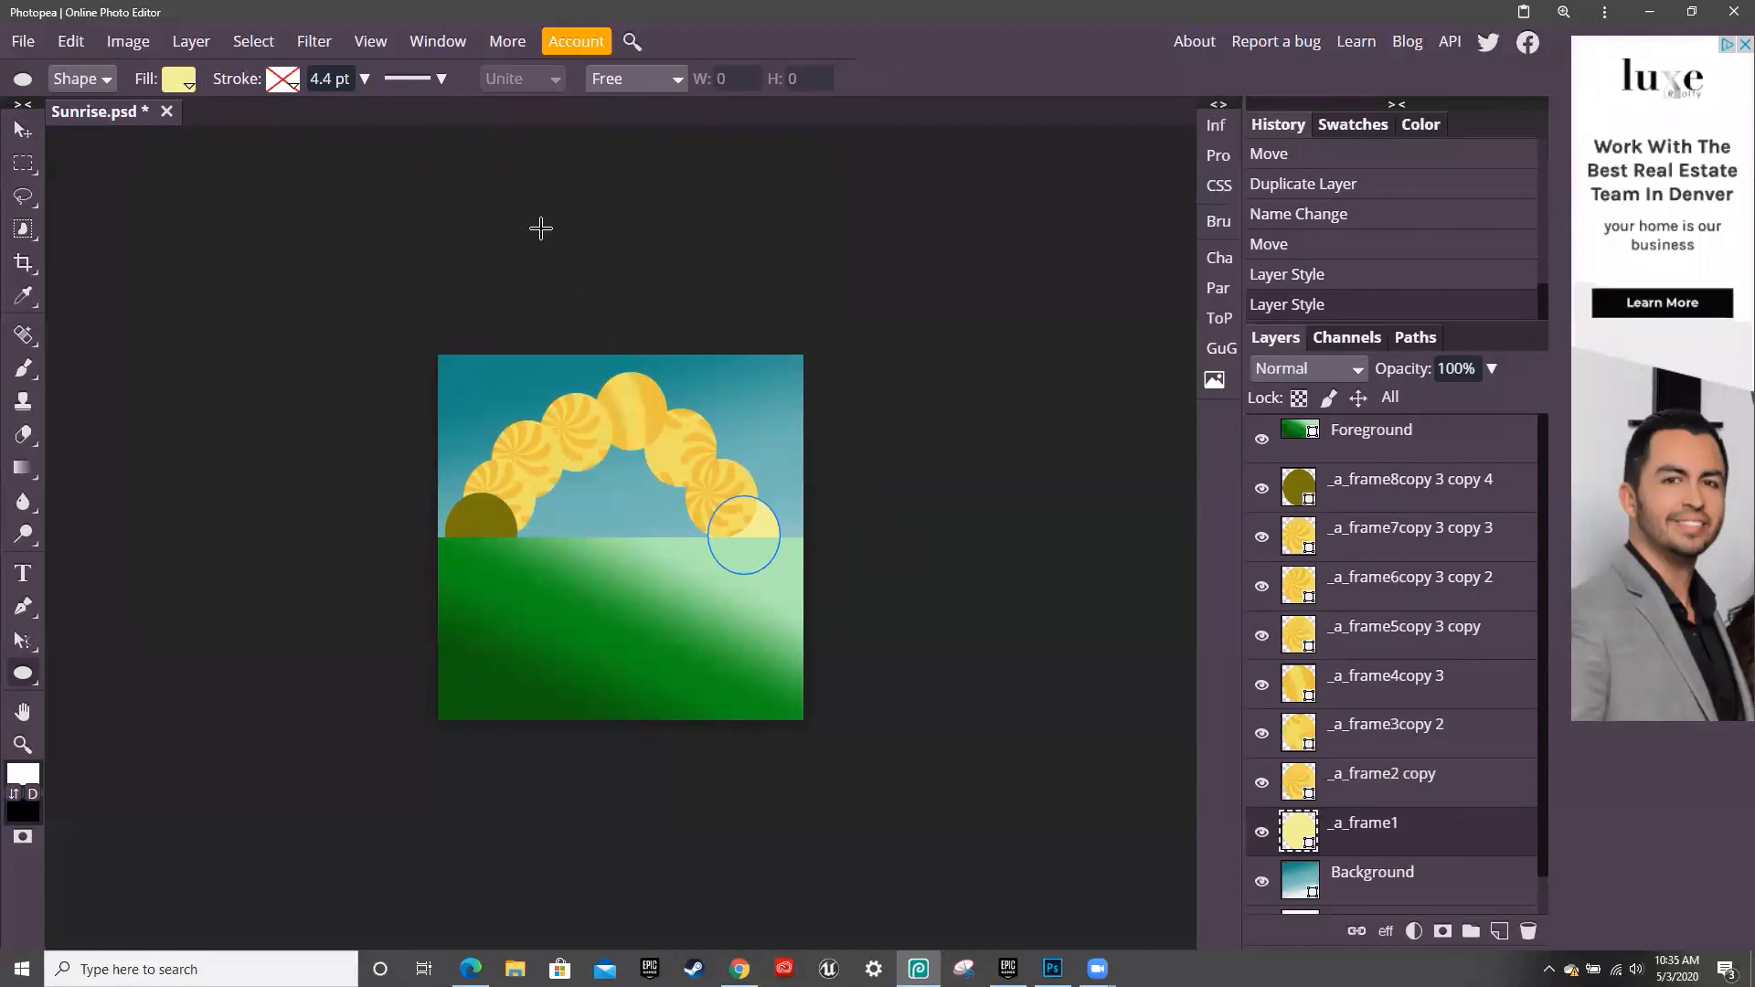
Export the animation as the 400 x 400 px GIF Sunrise.gif at 100% quality and 100% speed, repeating forever
{"action": "left_click", "coordinate": [23, 41]}
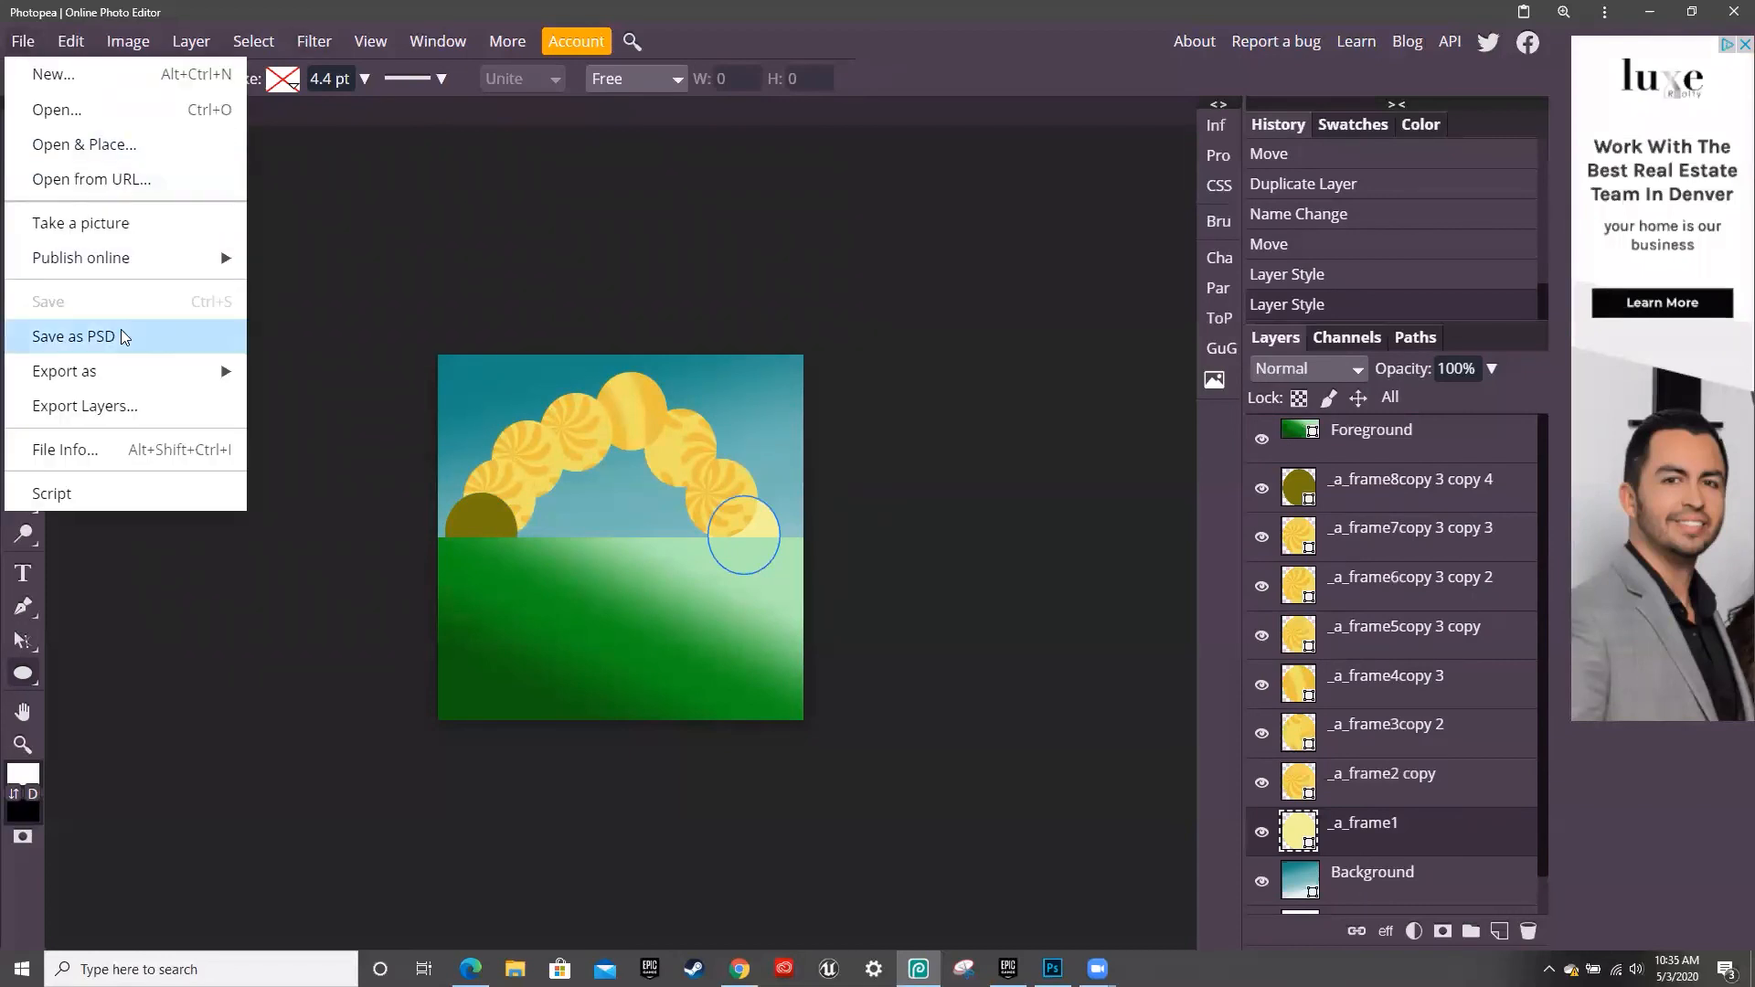
{"action": "mouse_move", "coordinate": [121, 373]}
{"action": "left_click", "coordinate": [365, 477]}
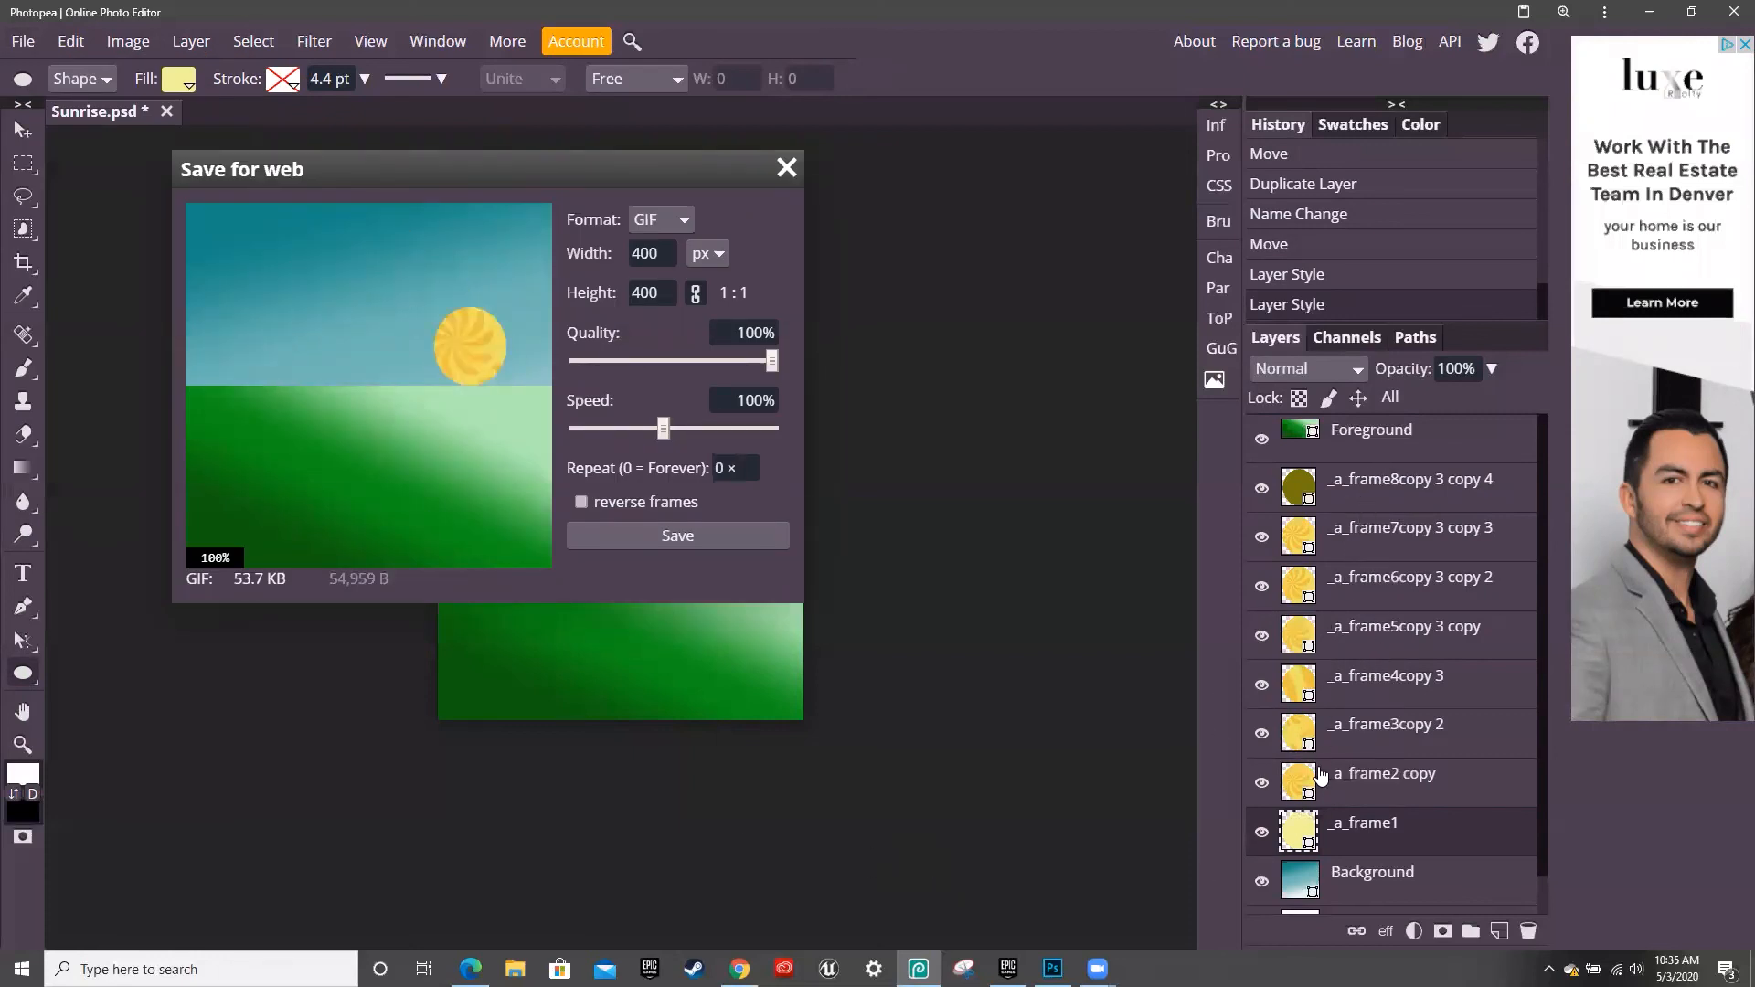
{"action": "key", "text": "Escape"}
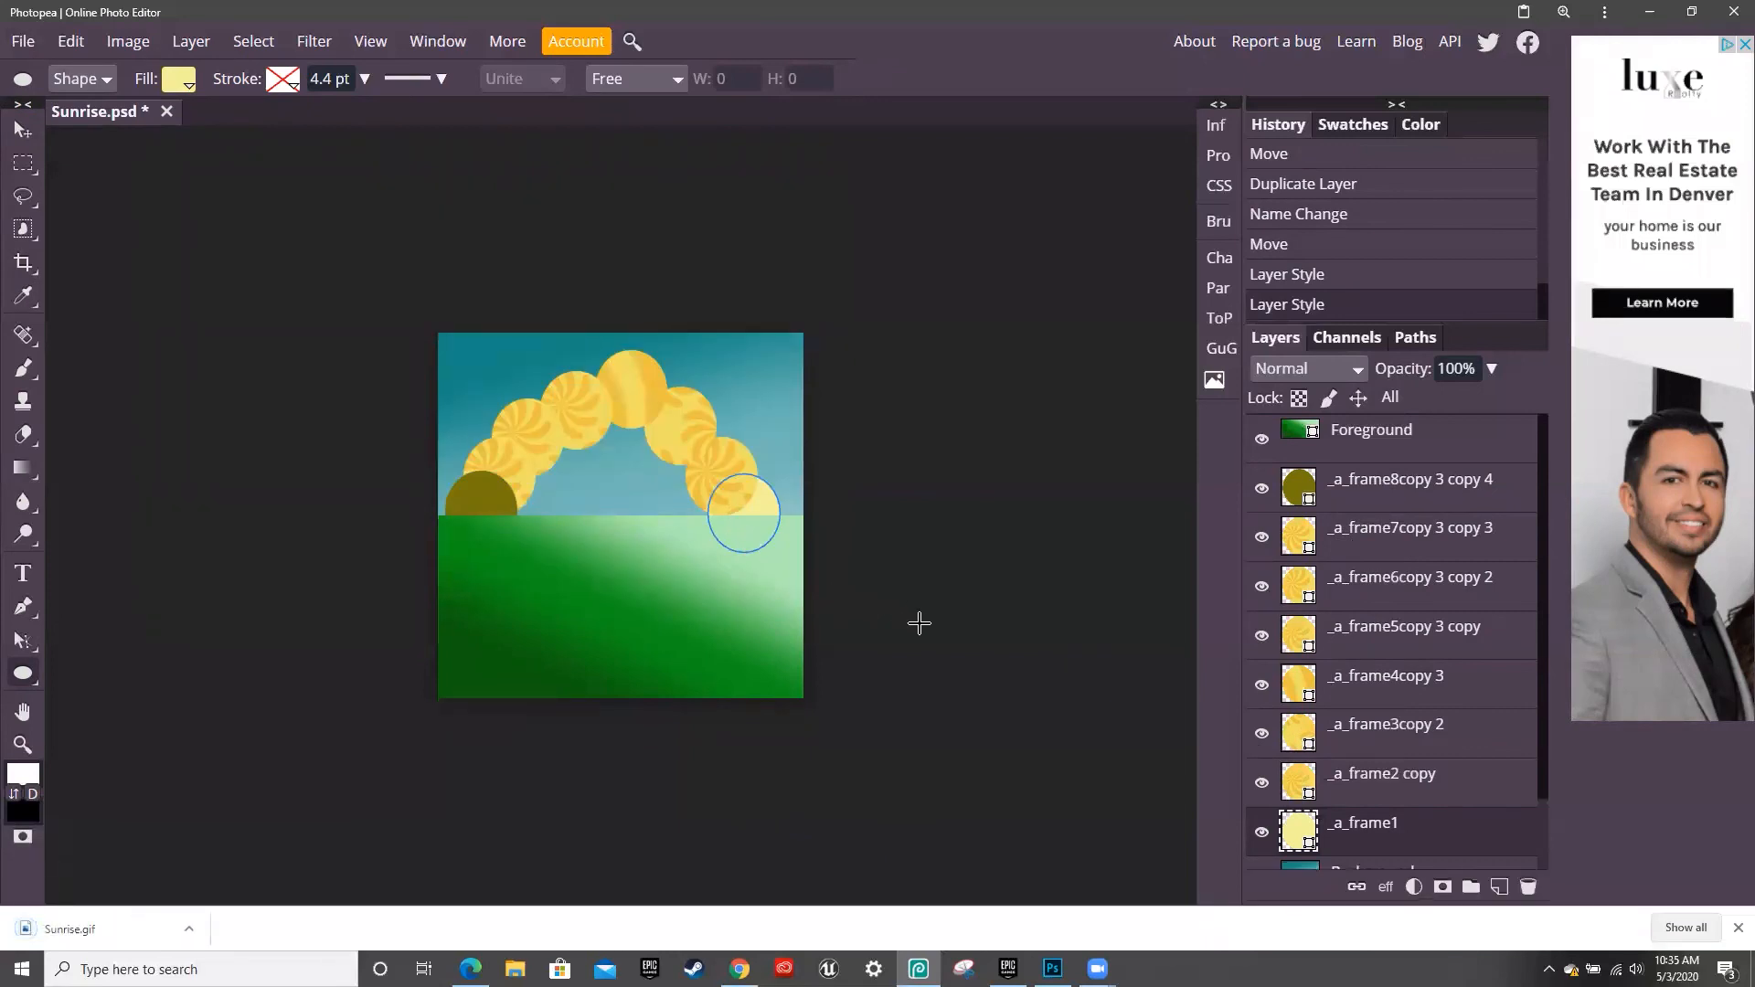